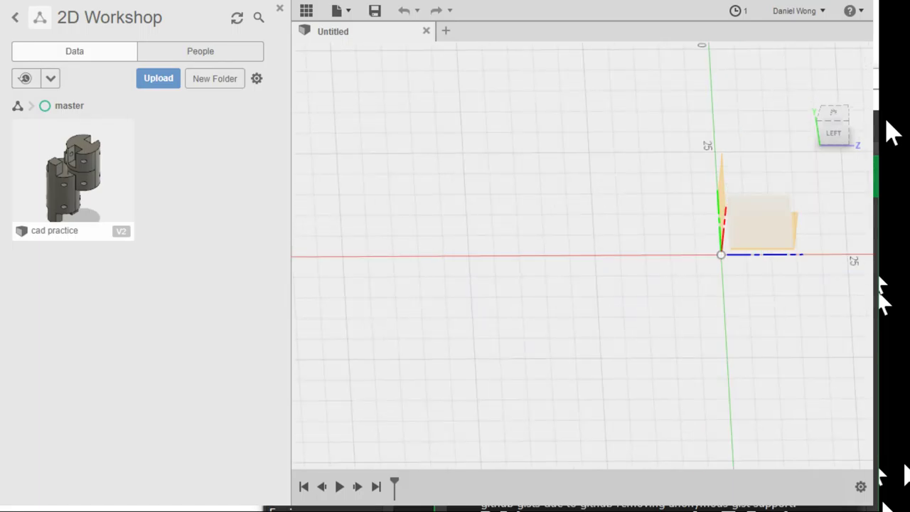
# Start a sketch on the YZ origin plane and hide the project data browser
pyautogui.click(759, 224)
pyautogui.scroll(-3, 608, 294)
pyautogui.scroll(3, 597, 293)
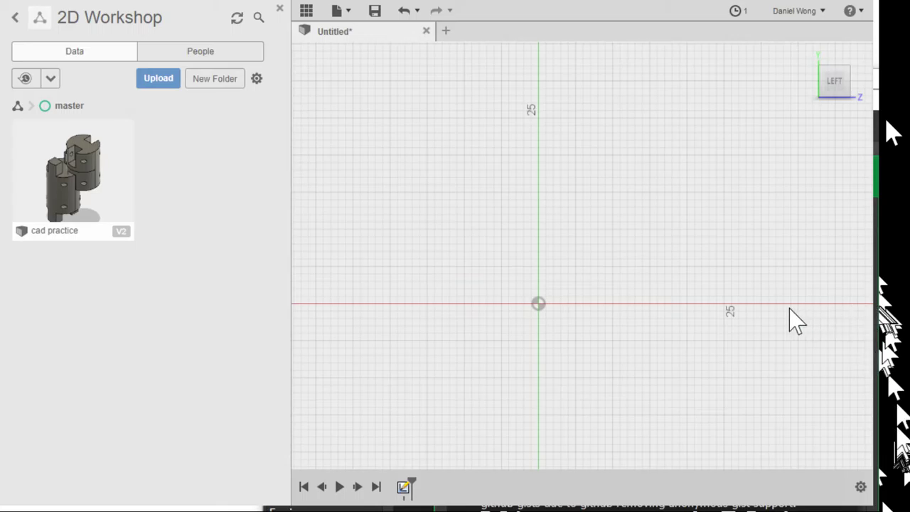
pyautogui.scroll(-1, 786, 311)
pyautogui.moveTo(793, 322)
pyautogui.keyDown('shift'); pyautogui.mouseDown(button='middle')
pyautogui.moveTo(786, 286)
pyautogui.moveTo(824, 292)
pyautogui.mouseUp(button='middle'); pyautogui.keyUp('shift')
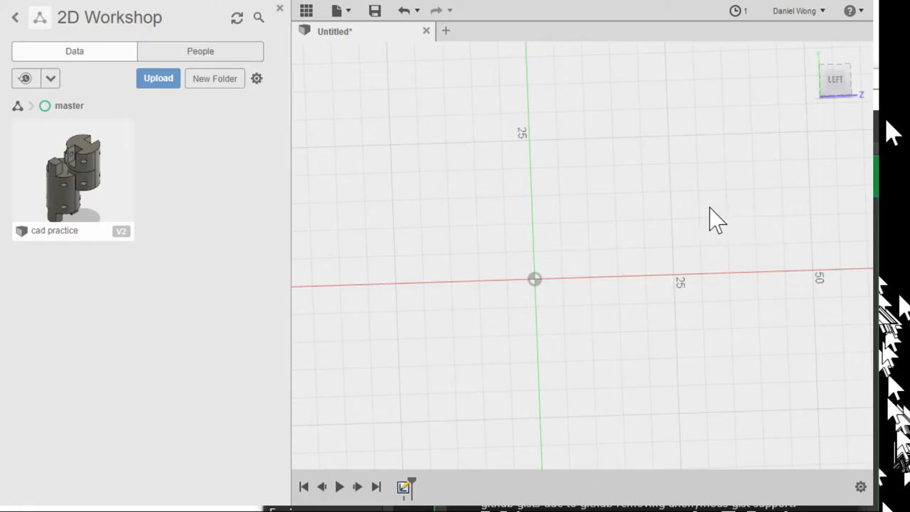
pyautogui.click(835, 79)
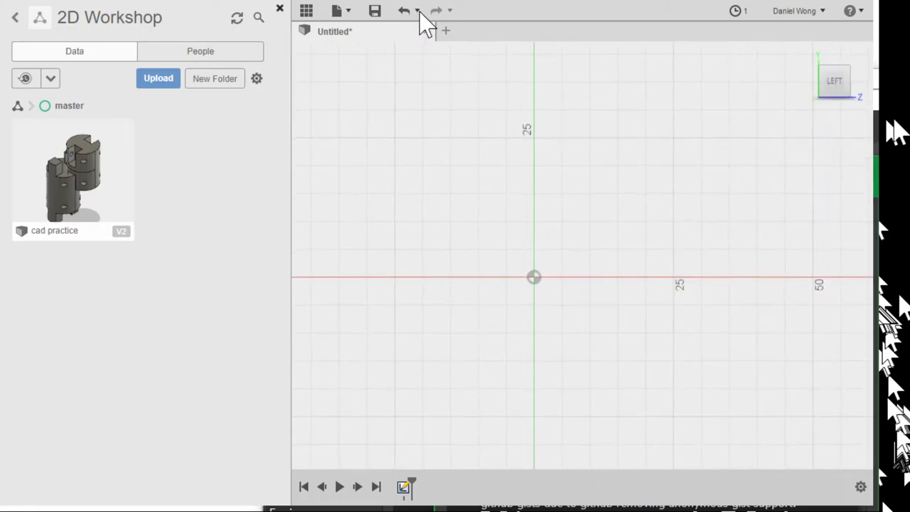
pyautogui.click(279, 9)
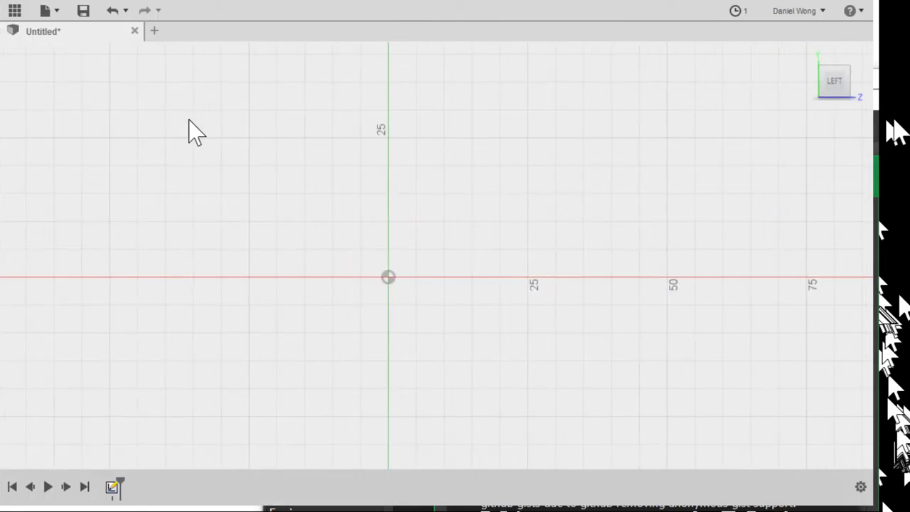
# Sketch a closed half-profile from the origin: a flange 10 mm wide and 5 mm high, sloping to a 10 mm wide top at 30 mm height
pyautogui.press('l')
pyautogui.moveTo(851, 105)
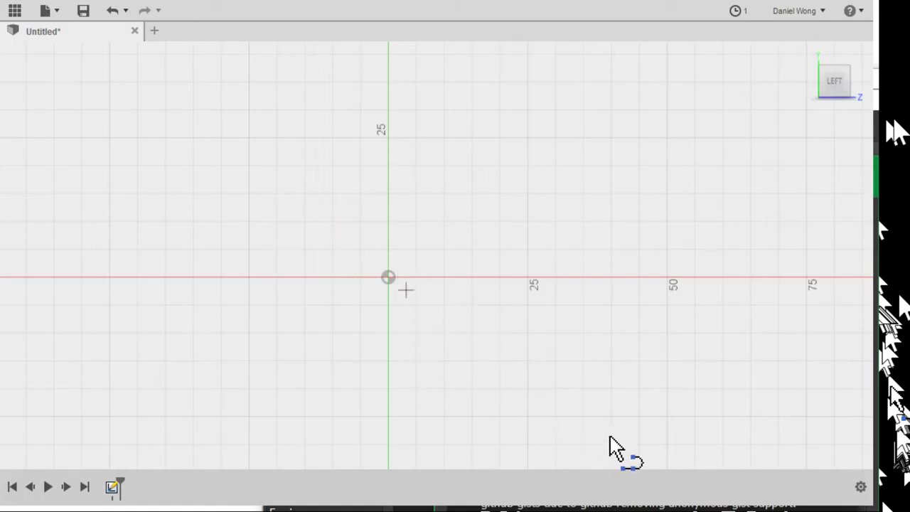
pyautogui.click(580, 414)
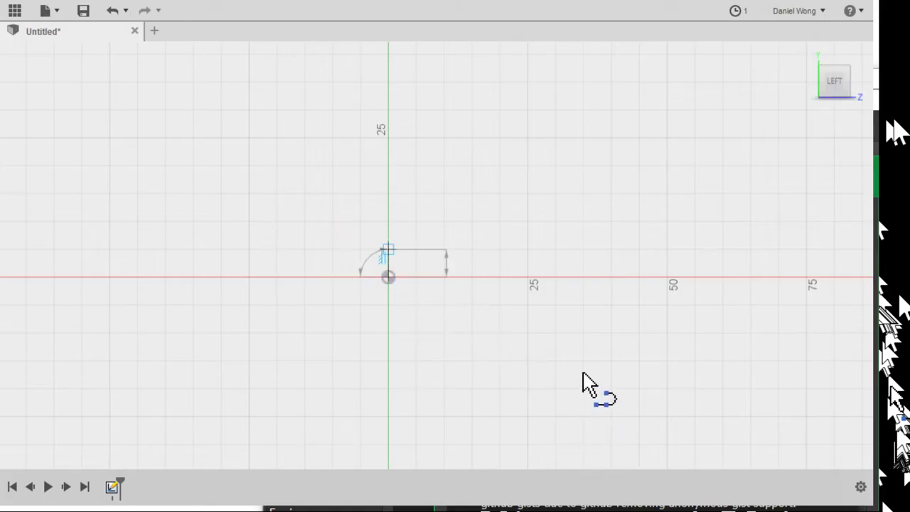
pyautogui.click(583, 372)
pyautogui.click(667, 376)
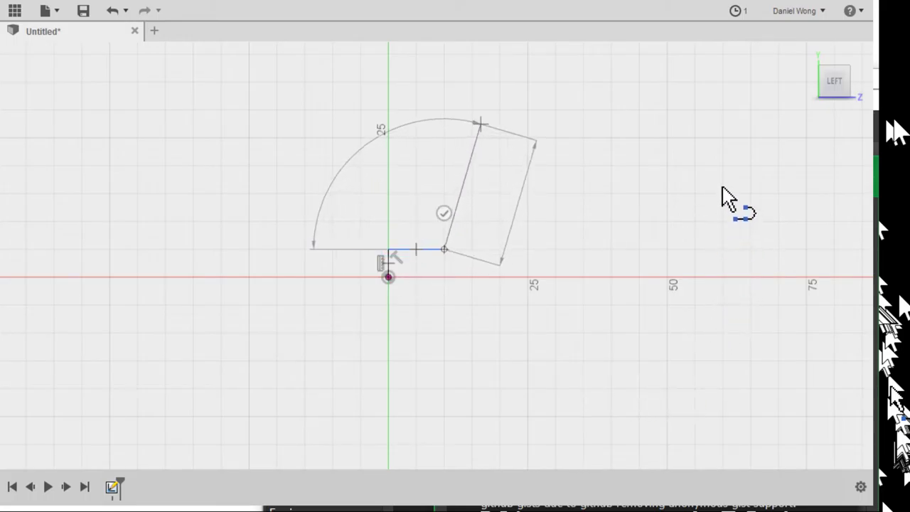
pyautogui.click(712, 170)
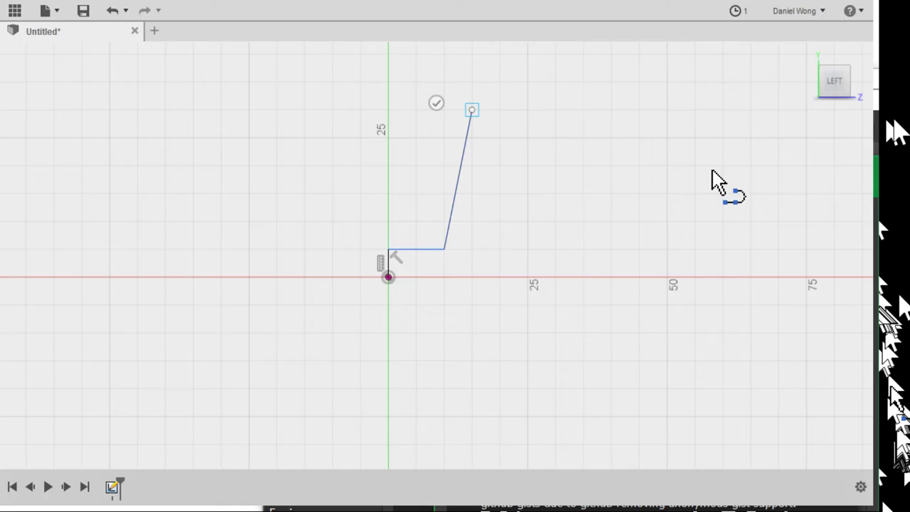
pyautogui.click(789, 169)
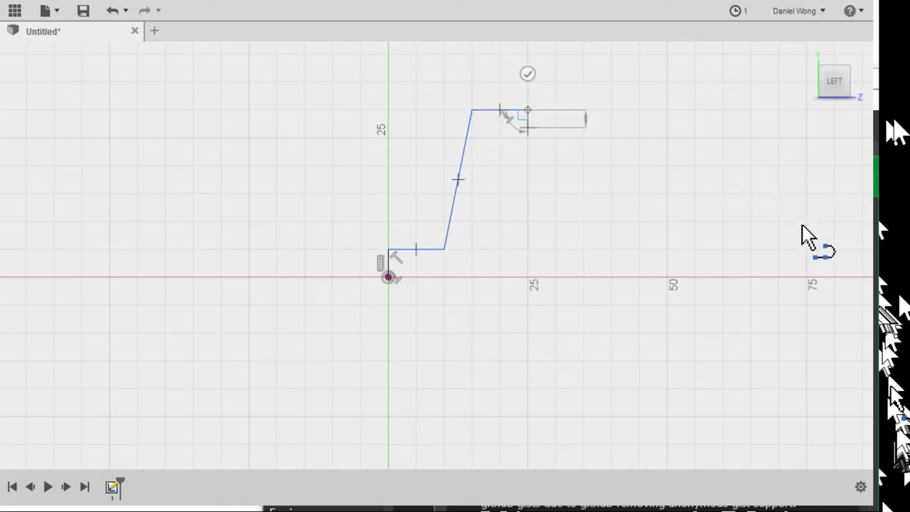
pyautogui.click(793, 420)
pyautogui.click(388, 277)
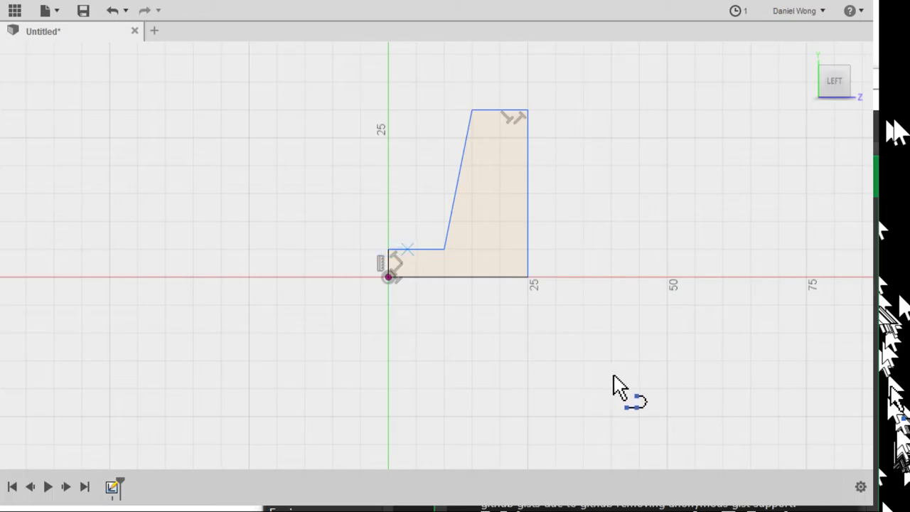
pyautogui.press('Escape')
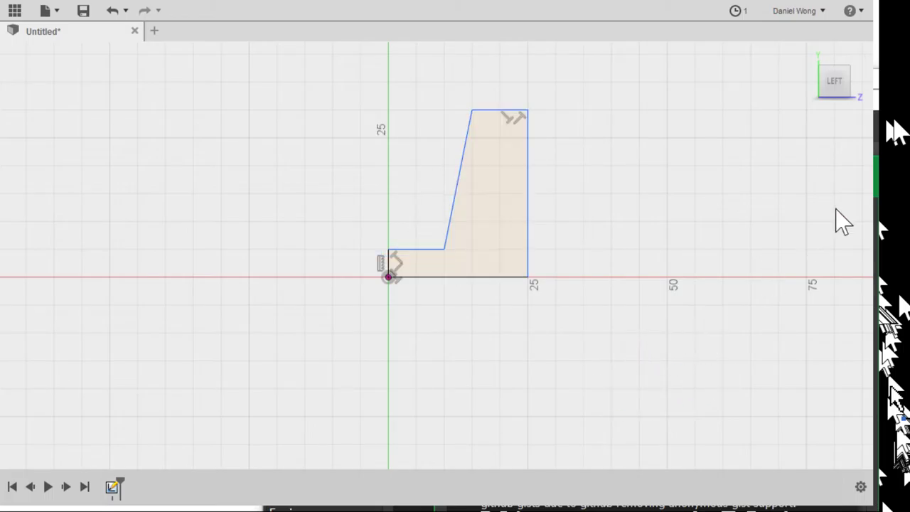
# Finish the sketch and revolve the profile a full turn about its tall vertical edge
pyautogui.click(650, 65)
pyautogui.moveTo(829, 234)
pyautogui.keyDown('shift'); pyautogui.mouseDown(button='middle')
pyautogui.moveTo(814, 324)
pyautogui.moveTo(796, 313)
pyautogui.mouseUp(button='middle'); pyautogui.keyUp('shift')
pyautogui.click(488, 211)
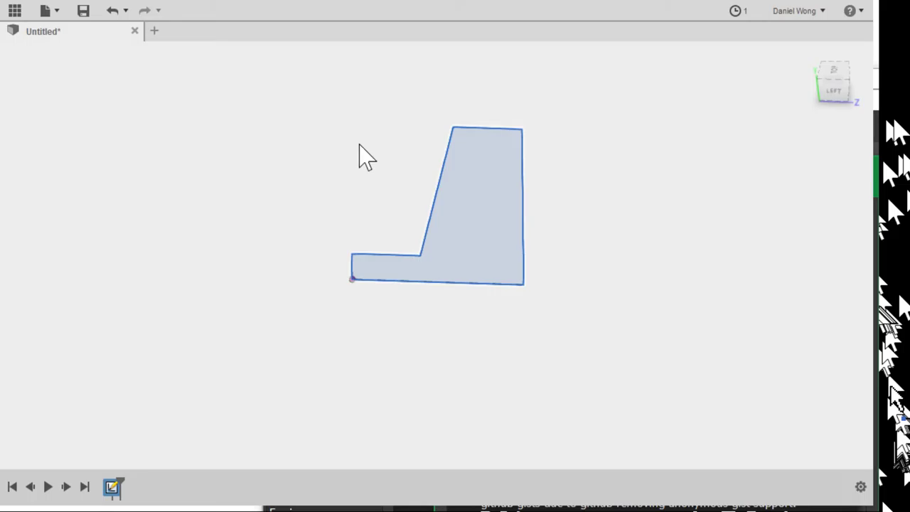
pyautogui.click(375, 207)
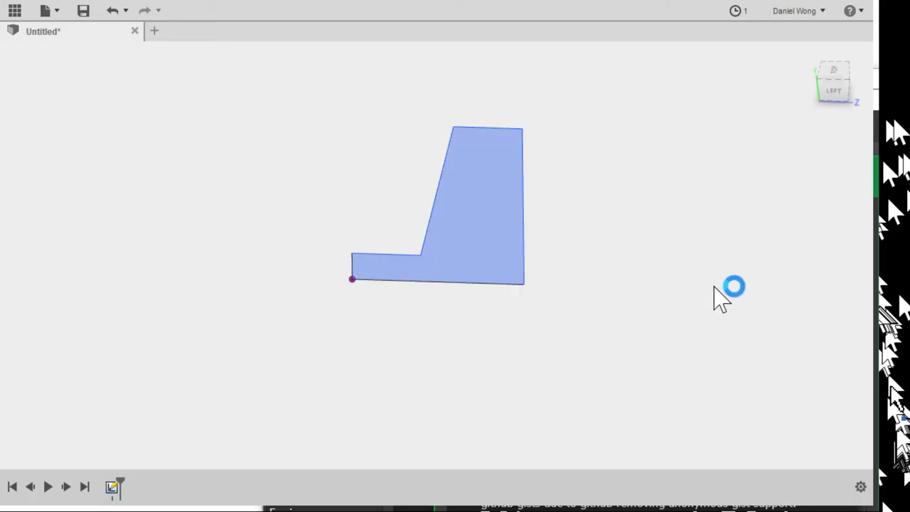
pyautogui.click(498, 226)
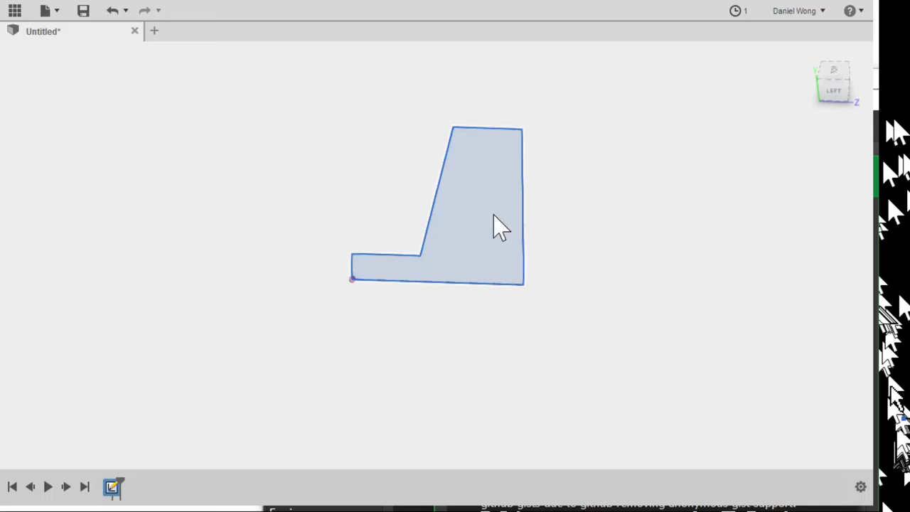
pyautogui.click(458, 203)
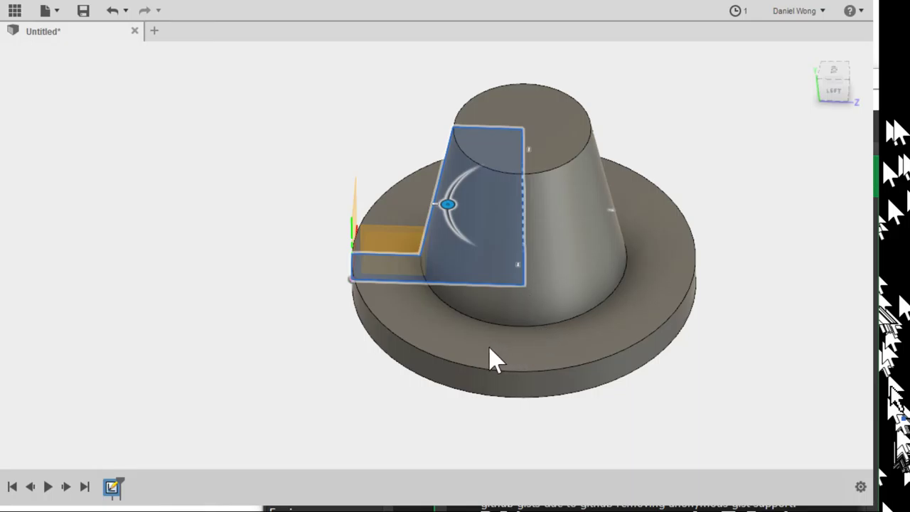
pyautogui.press('Return')
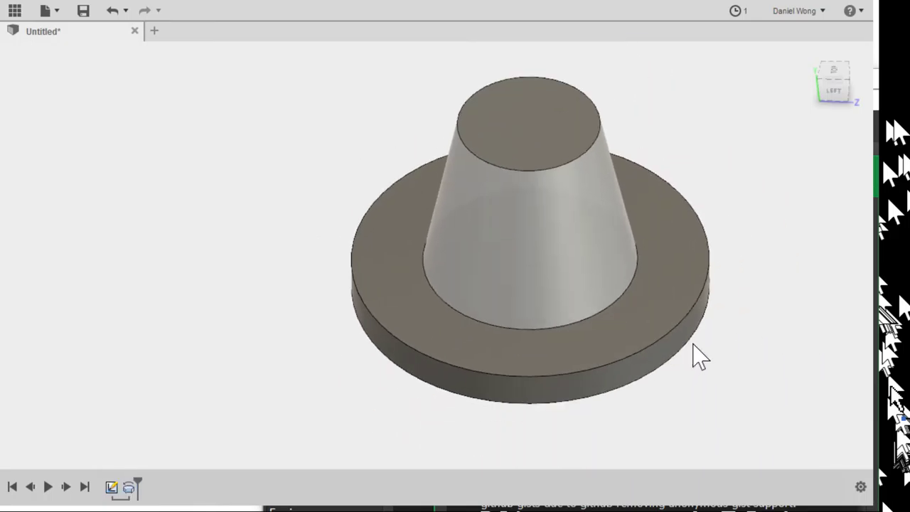
# Sketch a circle about 20 mm in diameter on the underside of the flange, centred on the round face
pyautogui.scroll(-2, 699, 359)
pyautogui.keyDown('shift'); pyautogui.moveTo(709, 315); pyautogui.dragTo(710, 335, button='middle'); pyautogui.keyUp('shift')
pyautogui.scroll(2, 693, 359)
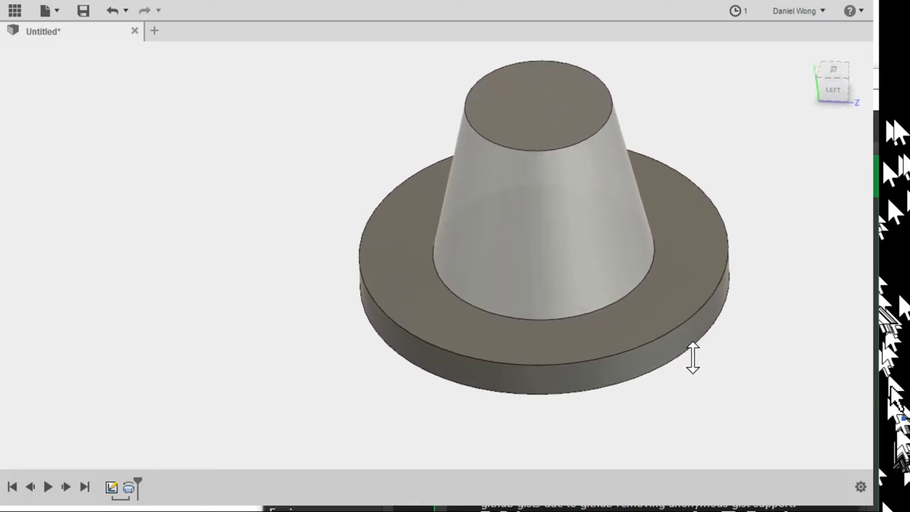
pyautogui.scroll(-4, 690, 319)
pyautogui.scroll(1, 778, 373)
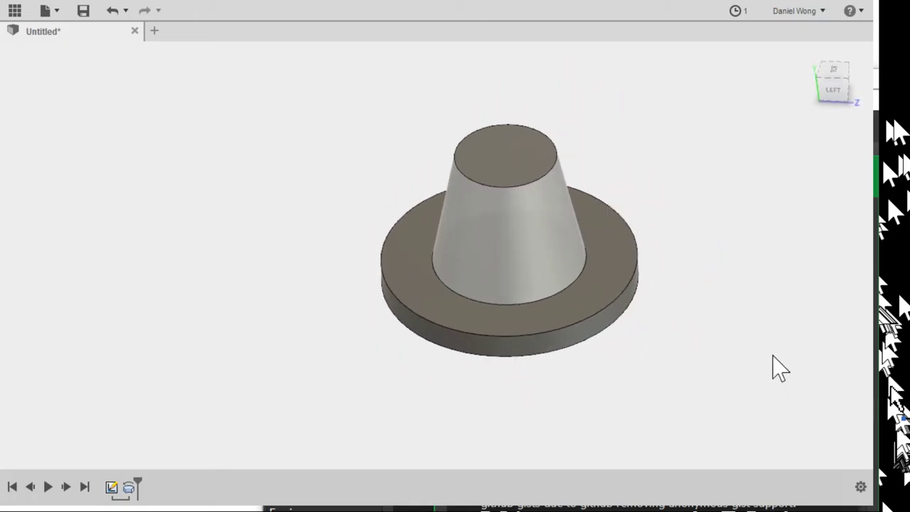
pyautogui.keyDown('shift'); pyautogui.moveTo(778, 368); pyautogui.dragTo(777, 152, button='middle'); pyautogui.keyUp('shift')
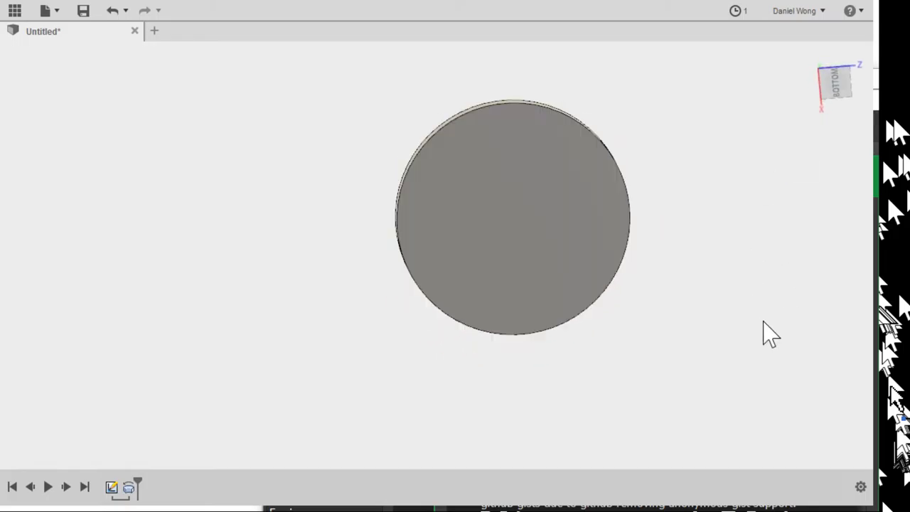
pyautogui.scroll(2, 780, 320)
pyautogui.scroll(-3, 782, 292)
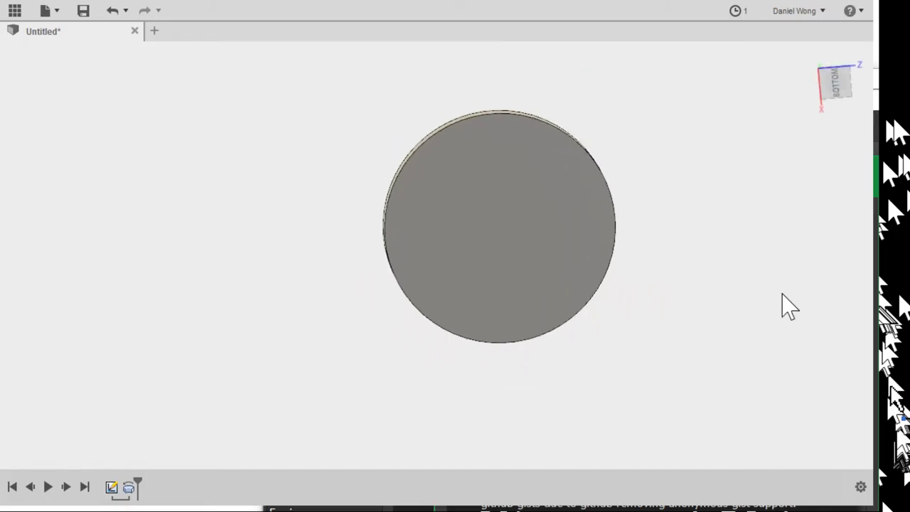
pyautogui.scroll(-1, 735, 292)
pyautogui.scroll(-1, 753, 327)
pyautogui.keyDown('shift'); pyautogui.moveTo(754, 327); pyautogui.dragTo(752, 297, button='middle'); pyautogui.keyUp('shift')
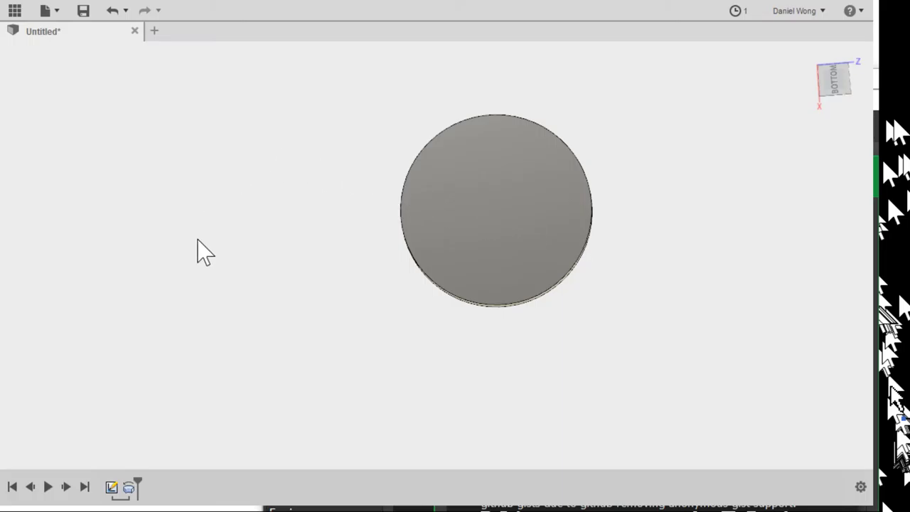
pyautogui.click(401, 245)
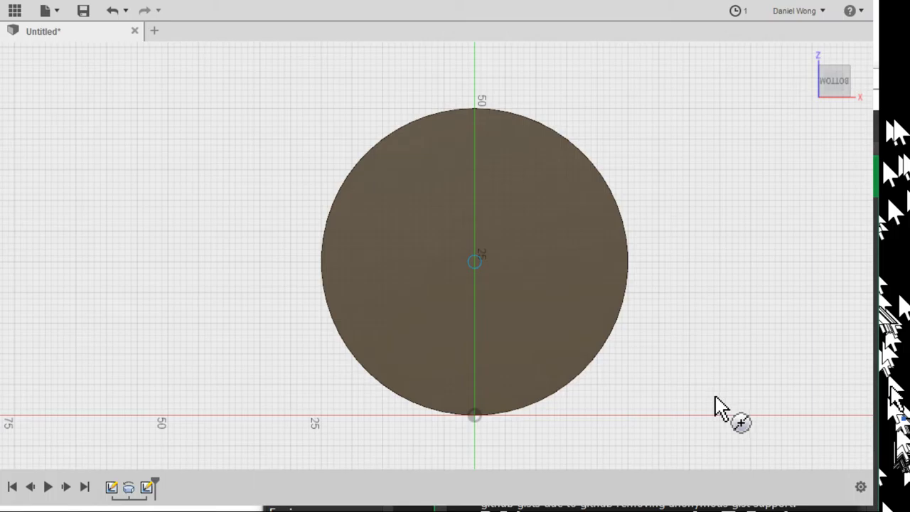
pyautogui.click(474, 262)
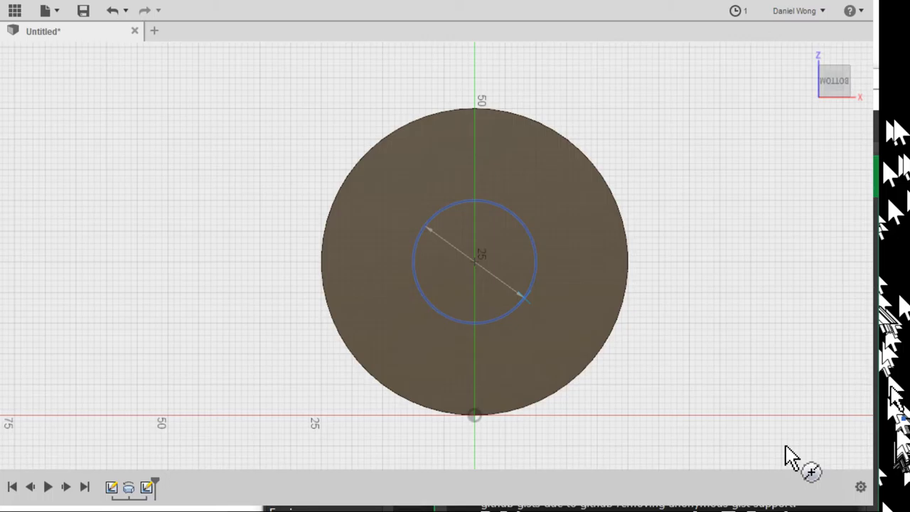
pyautogui.click(785, 446)
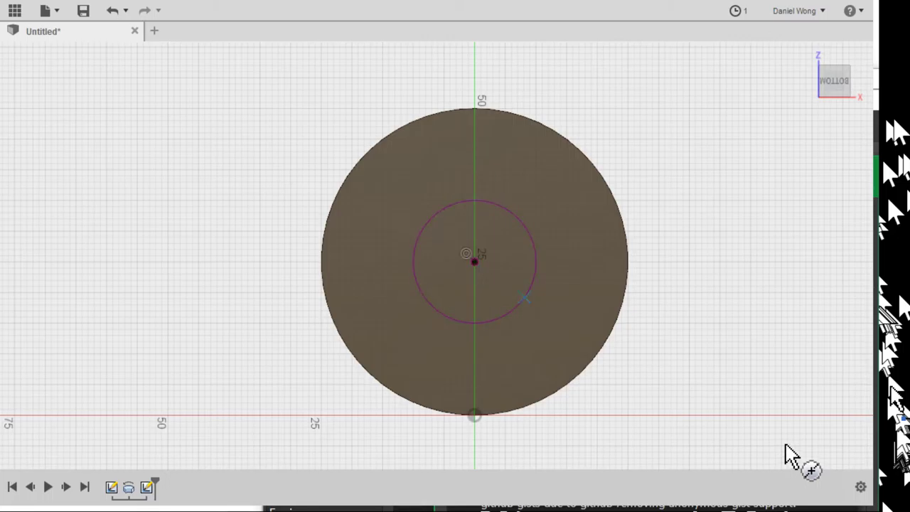
pyautogui.press('Escape')
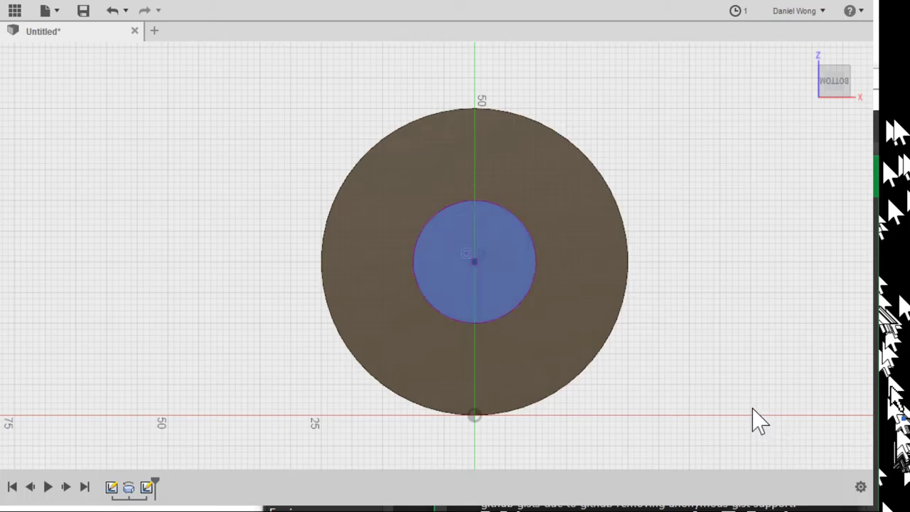
# Extrude the circle 10 mm into the body as a cut from the underside
pyautogui.click(752, 408)
pyautogui.scroll(2, 752, 408)
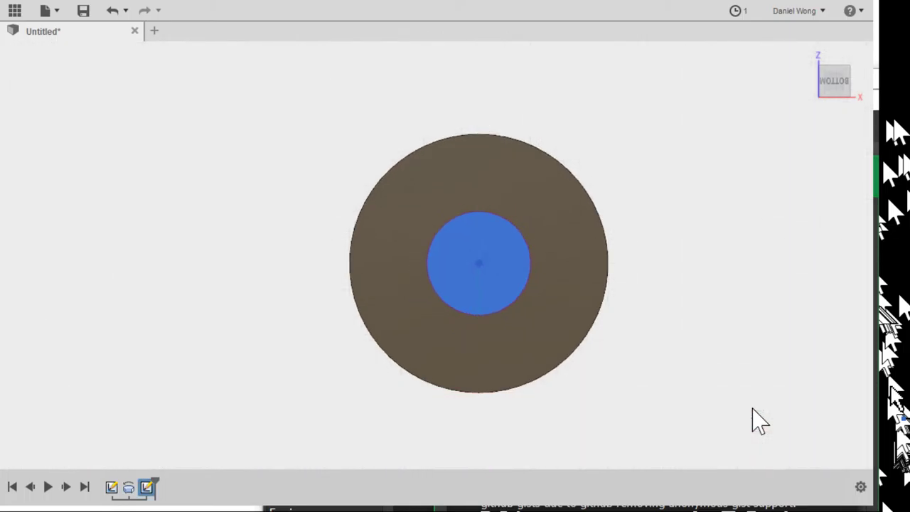
pyautogui.moveTo(757, 422)
pyautogui.keyDown('shift'); pyautogui.mouseDown(button='middle')
pyautogui.moveTo(746, 425)
pyautogui.moveTo(727, 469)
pyautogui.mouseUp(button='middle'); pyautogui.keyUp('shift')
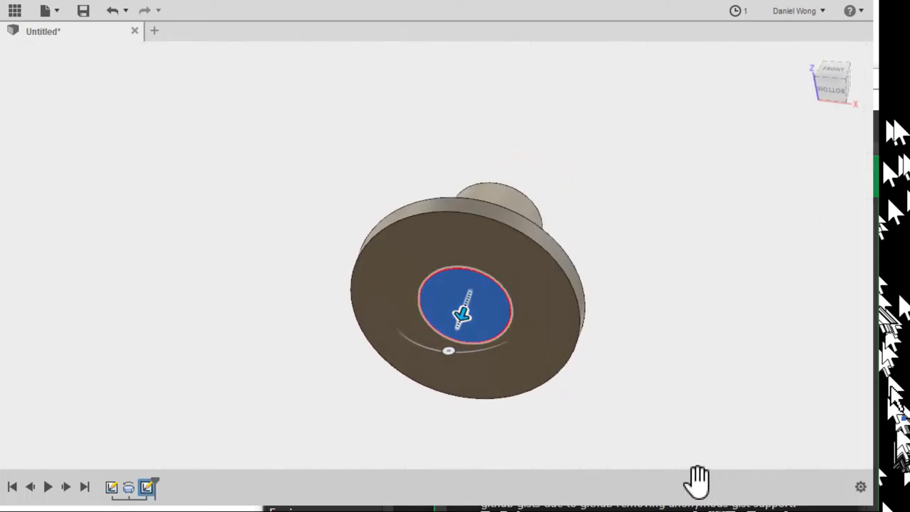
pyautogui.keyDown('shift'); pyautogui.moveTo(763, 386); pyautogui.dragTo(734, 442, button='middle'); pyautogui.keyUp('shift')
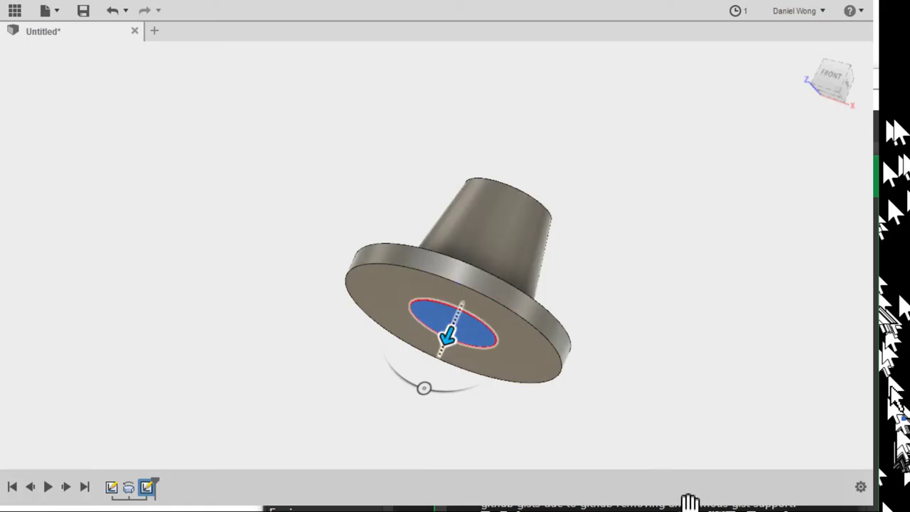
pyautogui.moveTo(688, 506); pyautogui.dragTo(747, 441)
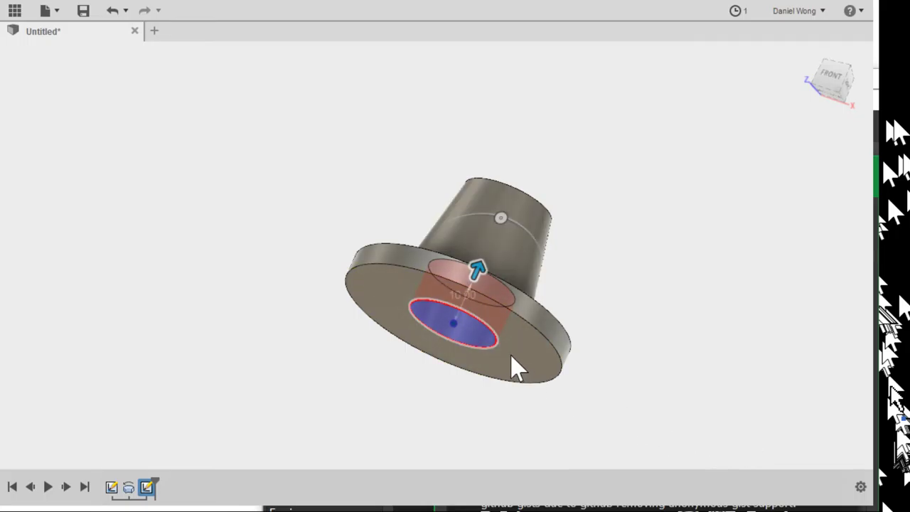
pyautogui.press('Return')
# Start a line sketch on the small flat top face of the tapered body
pyautogui.keyDown('shift'); pyautogui.moveTo(504, 362); pyautogui.dragTo(781, 481, button='middle'); pyautogui.keyUp('shift')
pyautogui.scroll(-3, 794, 467)
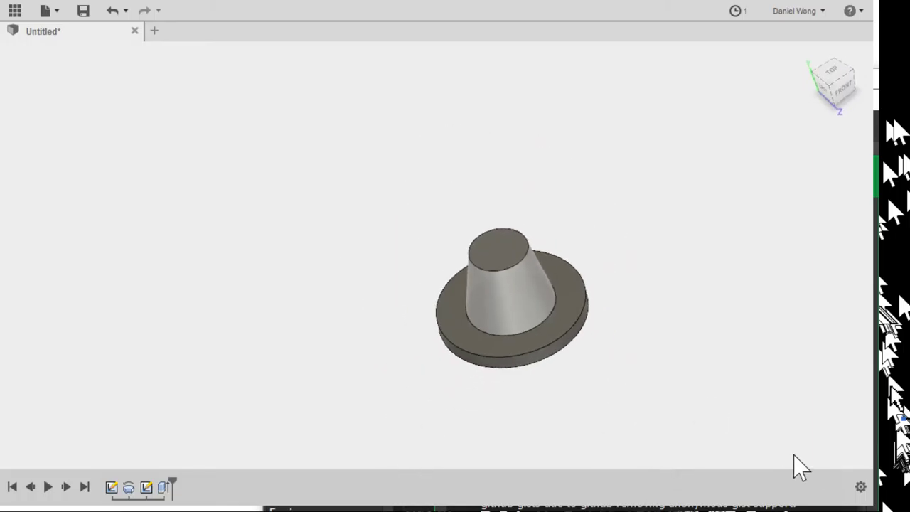
pyautogui.scroll(6, 806, 472)
pyautogui.scroll(-3, 796, 386)
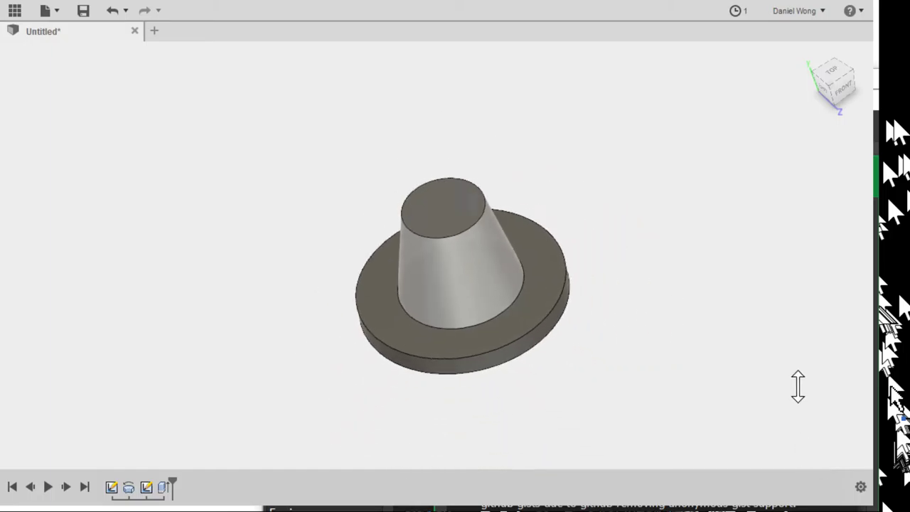
pyautogui.scroll(2, 807, 431)
pyautogui.moveTo(800, 355)
pyautogui.keyDown('shift'); pyautogui.mouseDown(button='middle')
pyautogui.moveTo(798, 434)
pyautogui.moveTo(805, 428)
pyautogui.moveTo(796, 369)
pyautogui.mouseUp(button='middle'); pyautogui.keyUp('shift')
pyautogui.press('l')
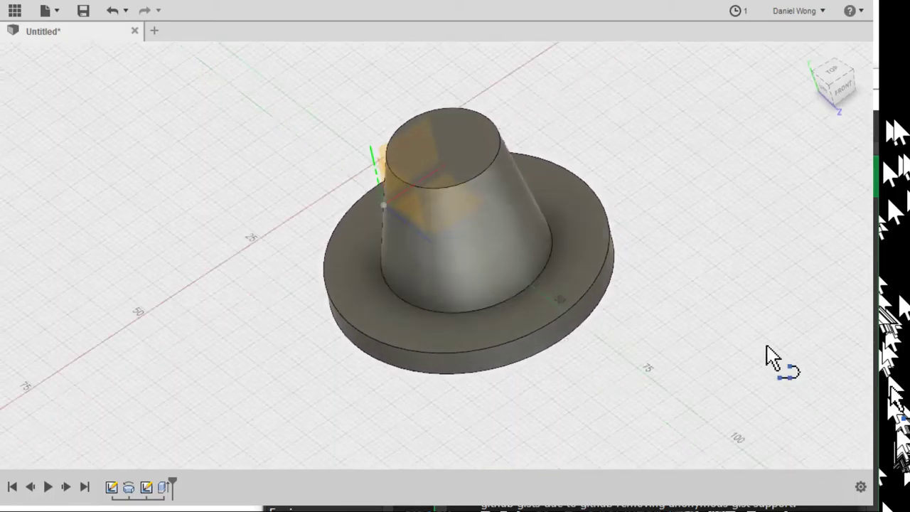
pyautogui.click(687, 250)
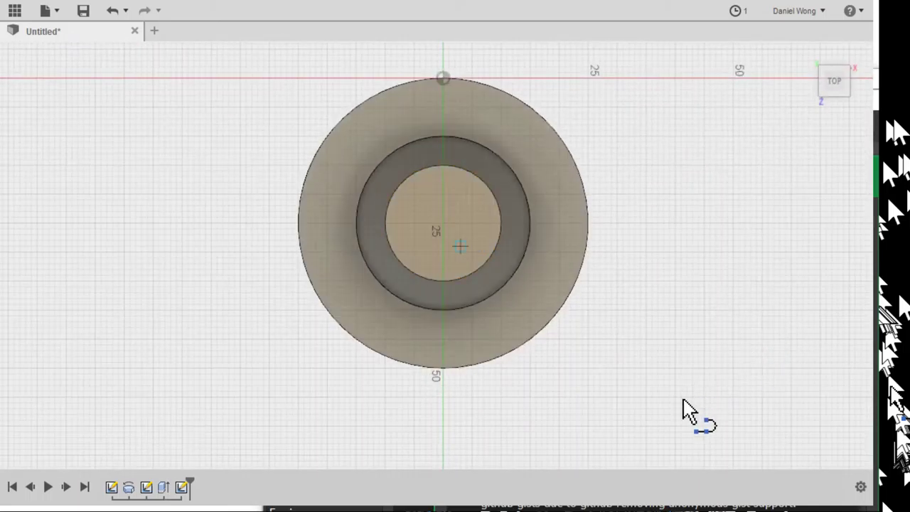
# Try to draw a line from the front edge of the top face down the tapered side to the flange
pyautogui.click(668, 422)
pyautogui.keyDown('shift'); pyautogui.moveTo(668, 423); pyautogui.dragTo(671, 334, button='middle'); pyautogui.keyUp('shift')
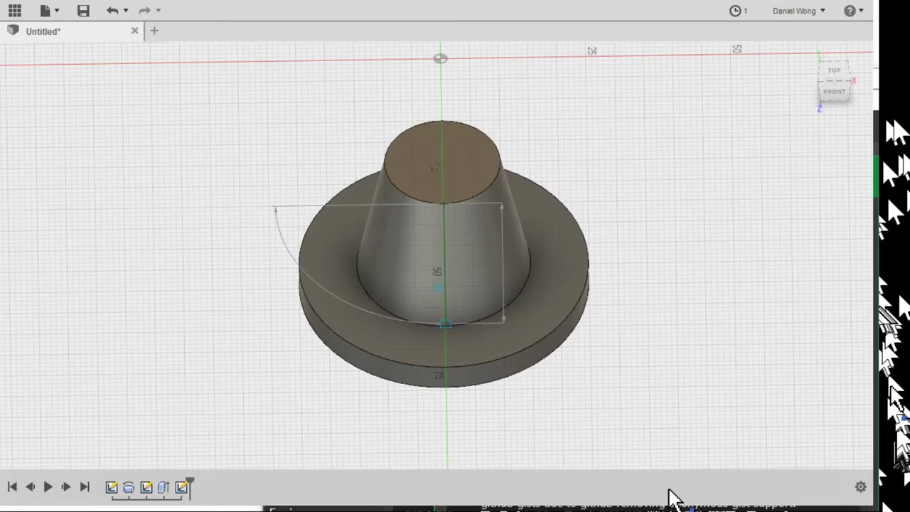
pyautogui.scroll(-2, 672, 497)
pyautogui.keyDown('shift'); pyautogui.moveTo(670, 497); pyautogui.dragTo(707, 498, button='middle'); pyautogui.keyUp('shift')
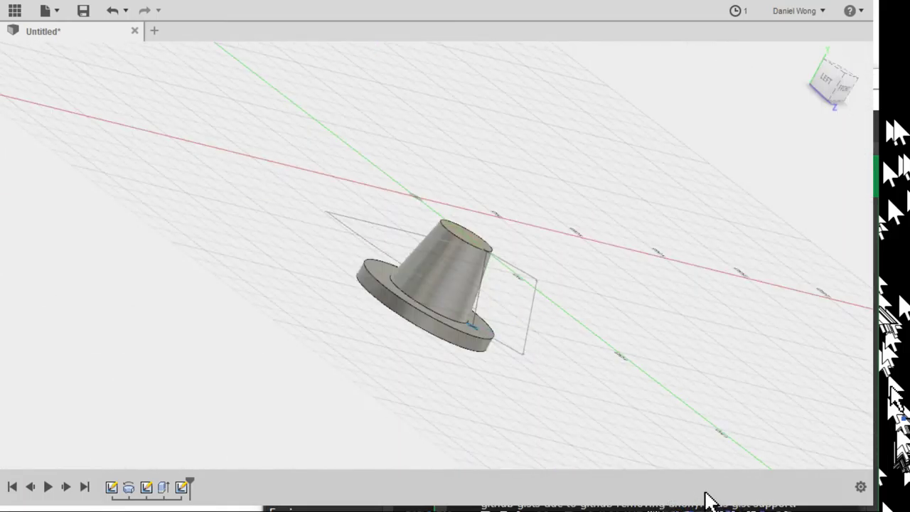
pyautogui.scroll(5, 693, 492)
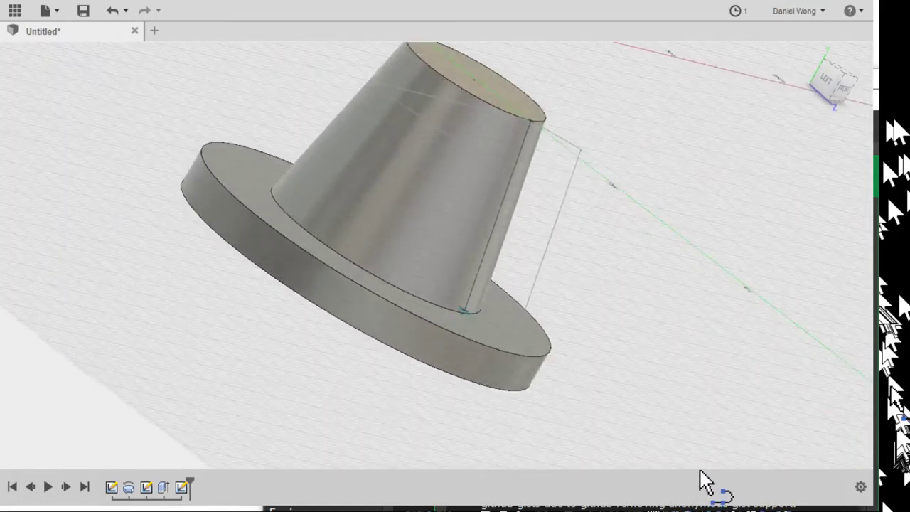
pyautogui.scroll(3, 698, 485)
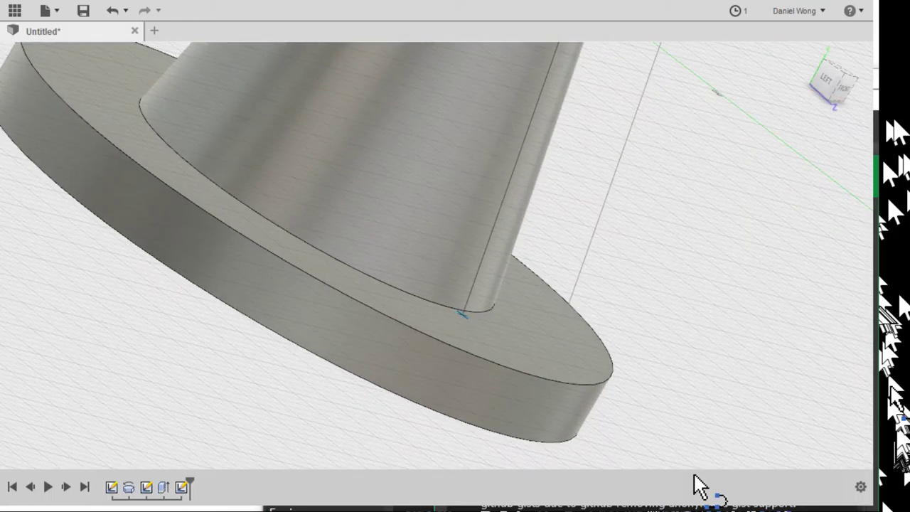
pyautogui.scroll(3, 700, 483)
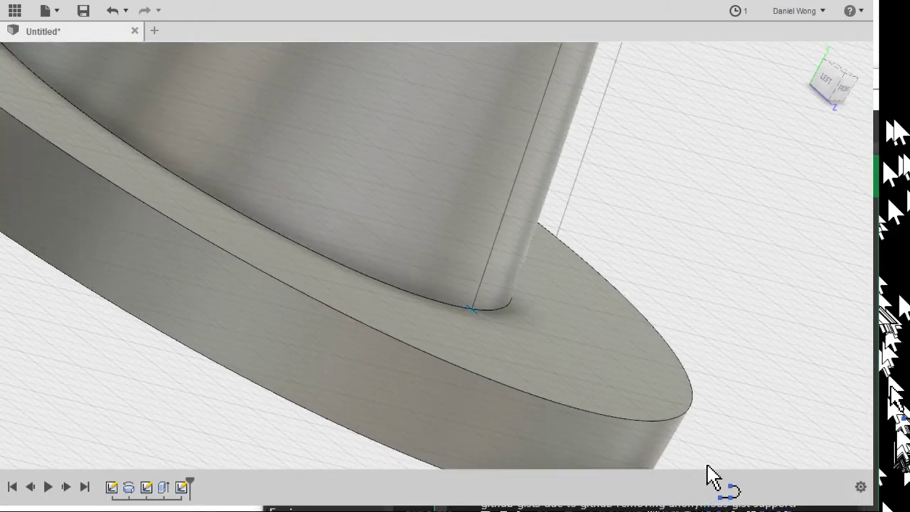
pyautogui.scroll(-2, 706, 477)
pyautogui.scroll(2, 706, 477)
pyautogui.scroll(-4, 707, 477)
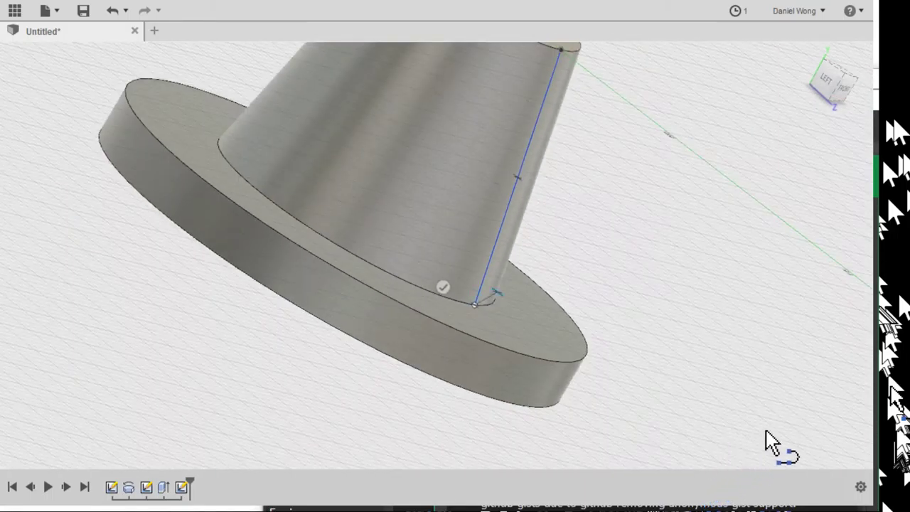
# Cancel the line in progress and undo the last sketch change
pyautogui.keyDown('shift'); pyautogui.moveTo(771, 444); pyautogui.dragTo(653, 426, button='middle'); pyautogui.keyUp('shift')
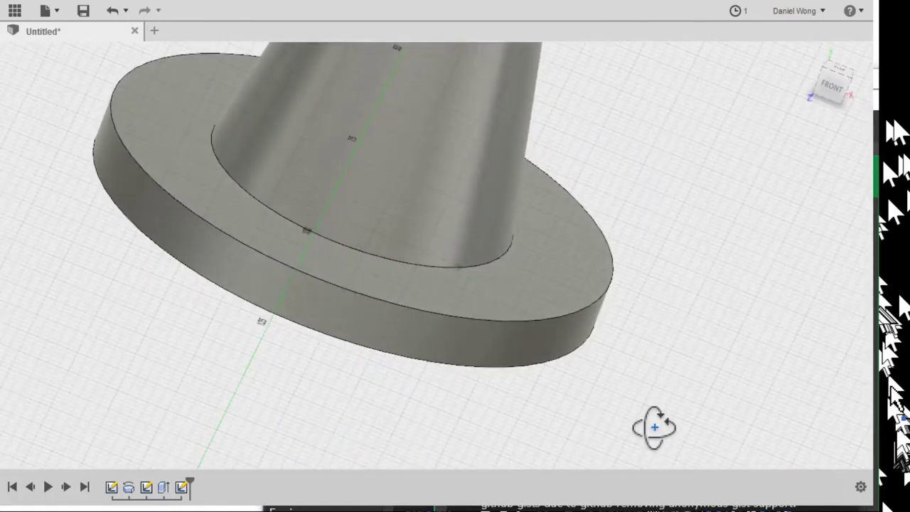
pyautogui.scroll(-3, 654, 427)
pyautogui.scroll(-3, 639, 369)
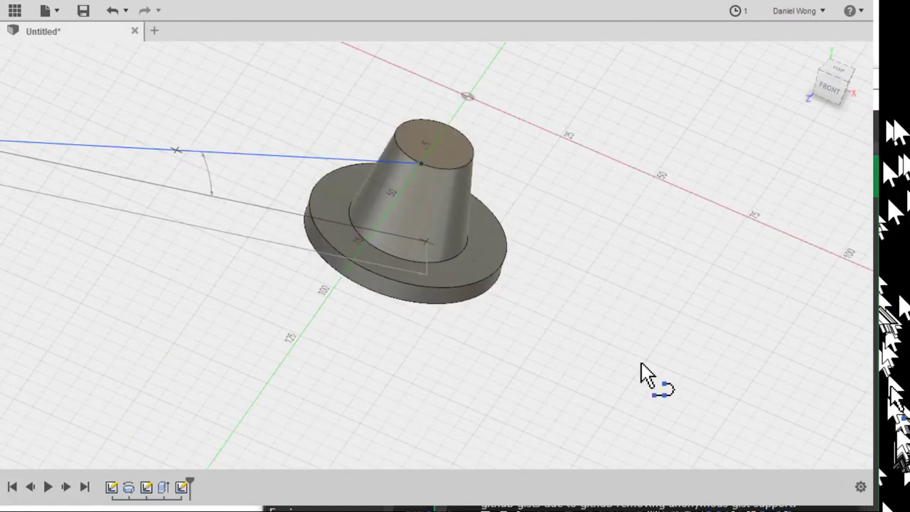
pyautogui.press('Escape')
pyautogui.hotkey('ctrl', 'z')
# Try again to sketch a line from the top face's edge towards the base of the tapered wall
pyautogui.scroll(-2, 599, 348)
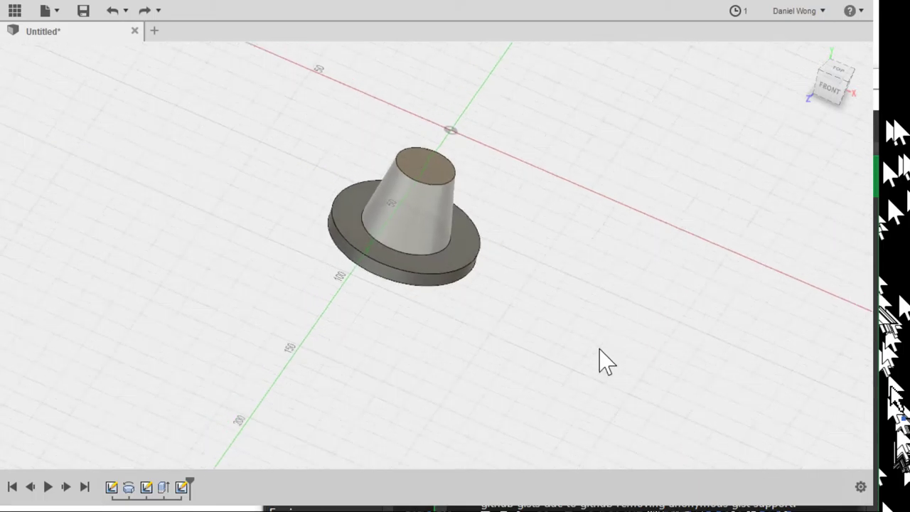
pyautogui.scroll(3, 598, 349)
pyautogui.moveTo(597, 357)
pyautogui.keyDown('shift'); pyautogui.mouseDown(button='middle')
pyautogui.moveTo(561, 339)
pyautogui.moveTo(554, 384)
pyautogui.mouseUp(button='middle'); pyautogui.keyUp('shift')
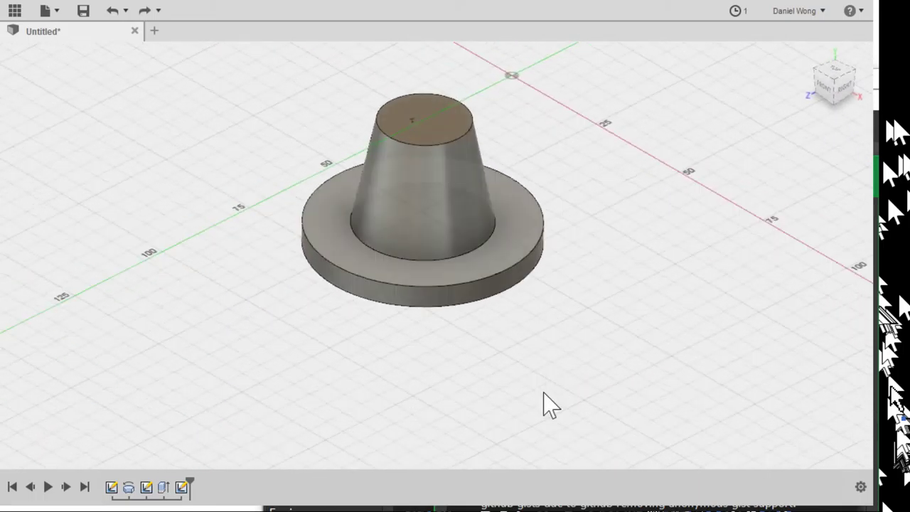
pyautogui.doubleClick(542, 390)
pyautogui.click(521, 393)
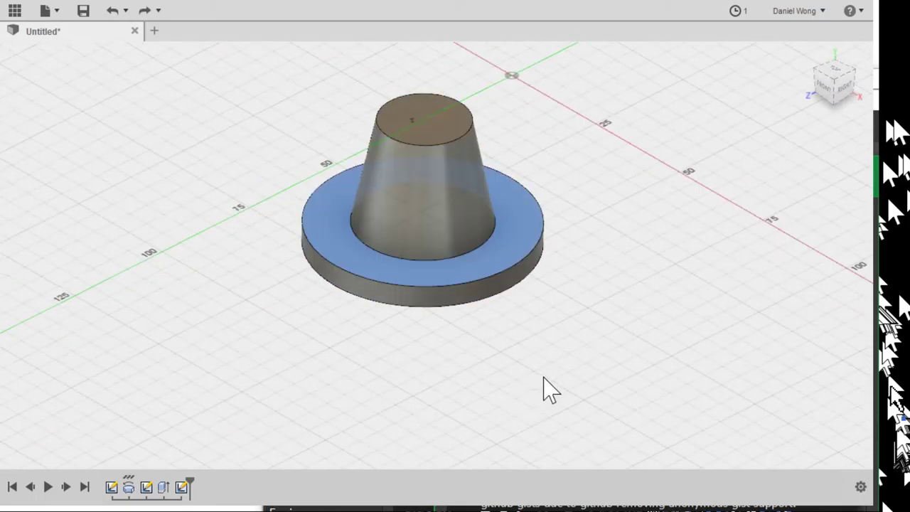
pyautogui.press('l')
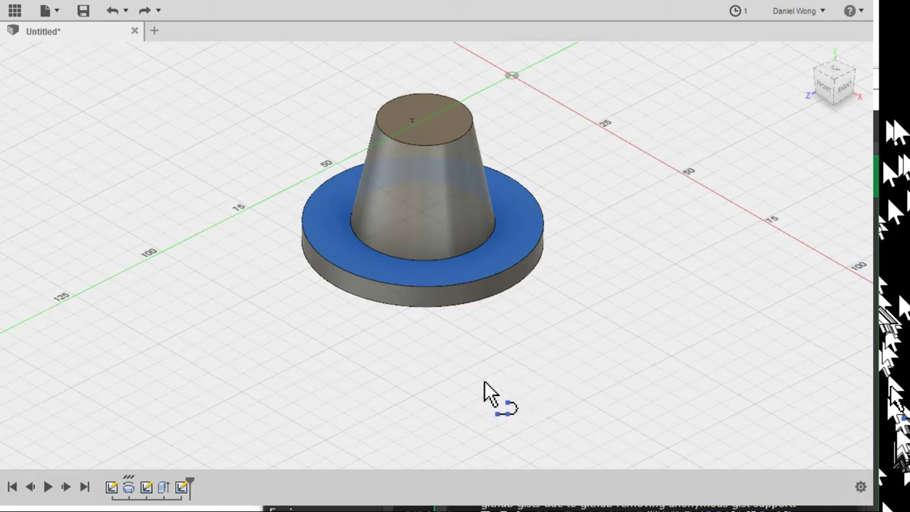
pyautogui.keyDown('shift'); pyautogui.moveTo(482, 395); pyautogui.dragTo(599, 320, button='middle'); pyautogui.keyUp('shift')
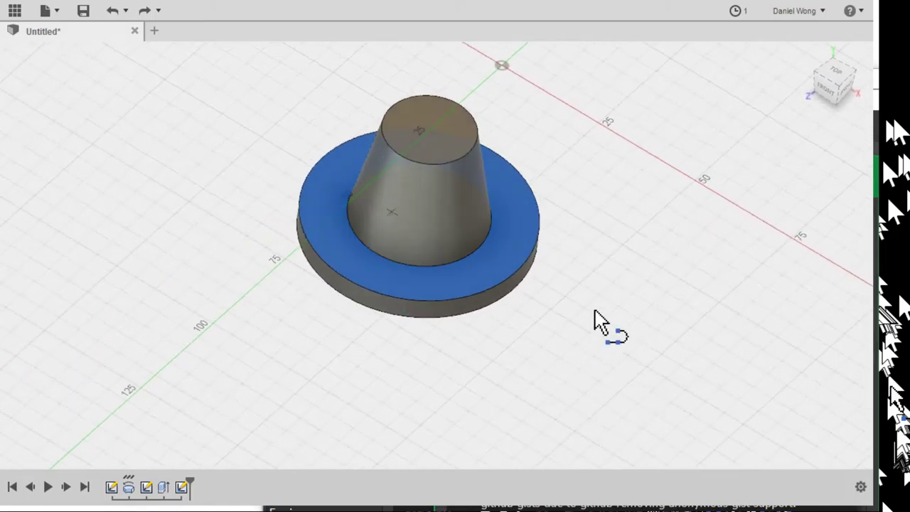
pyautogui.scroll(-4, 572, 381)
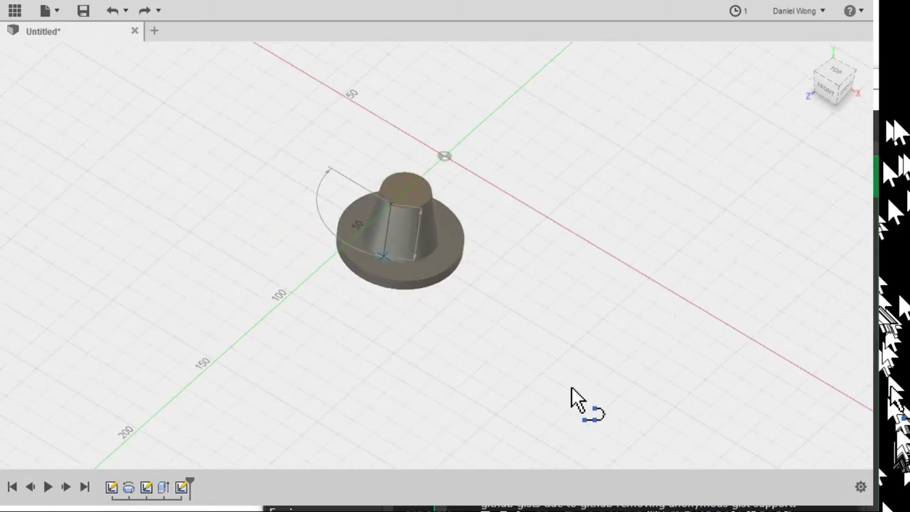
pyautogui.scroll(8, 572, 398)
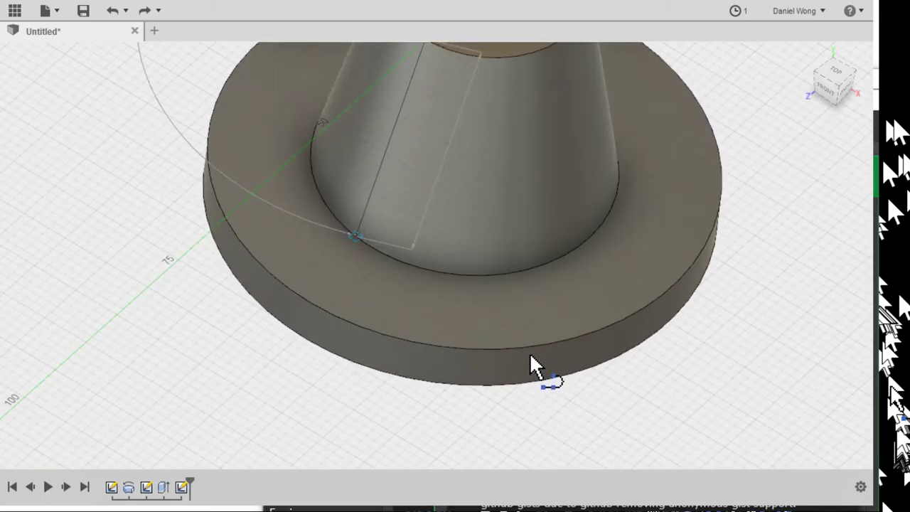
pyautogui.moveTo(524, 348)
pyautogui.keyDown('shift'); pyautogui.mouseDown(button='middle')
pyautogui.moveTo(498, 310)
pyautogui.moveTo(518, 356)
pyautogui.mouseUp(button='middle'); pyautogui.keyUp('shift')
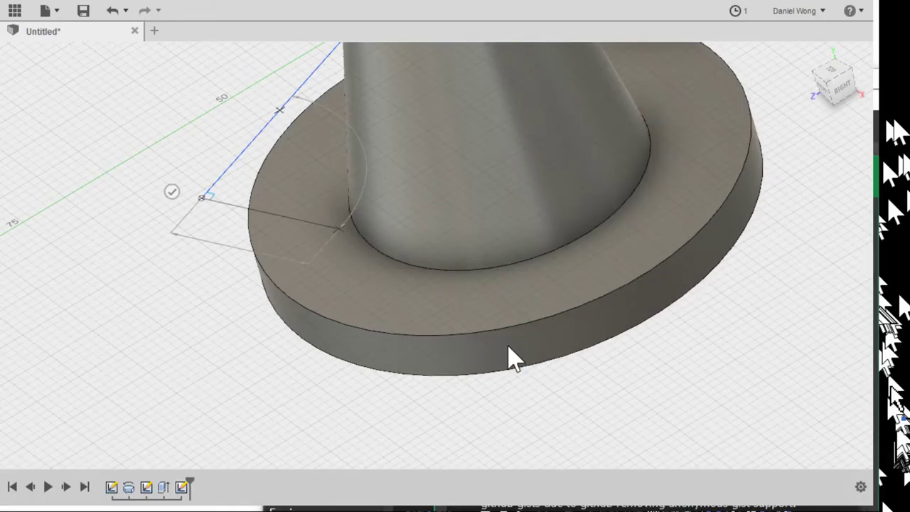
# Leave the Line command and delete the stray line beside the tapered body
pyautogui.scroll(5, 797, 246)
pyautogui.scroll(-5, 835, 252)
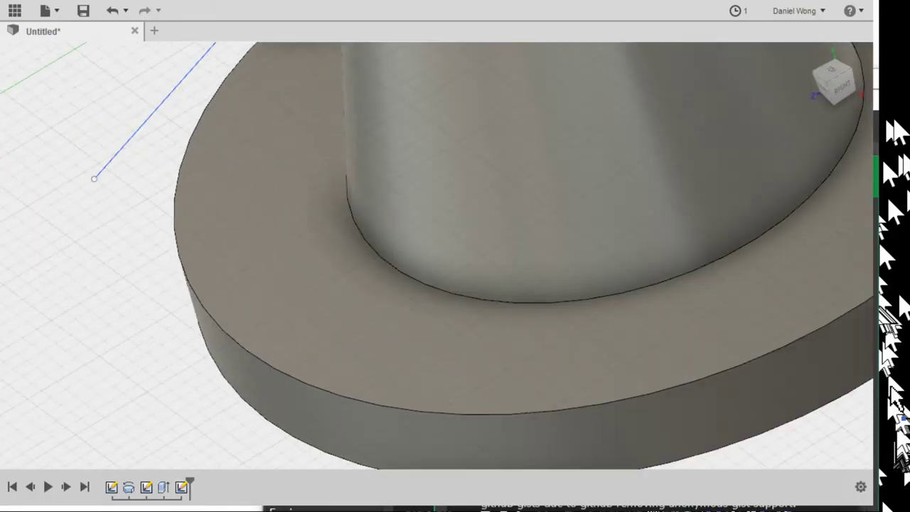
pyautogui.scroll(-2, 810, 270)
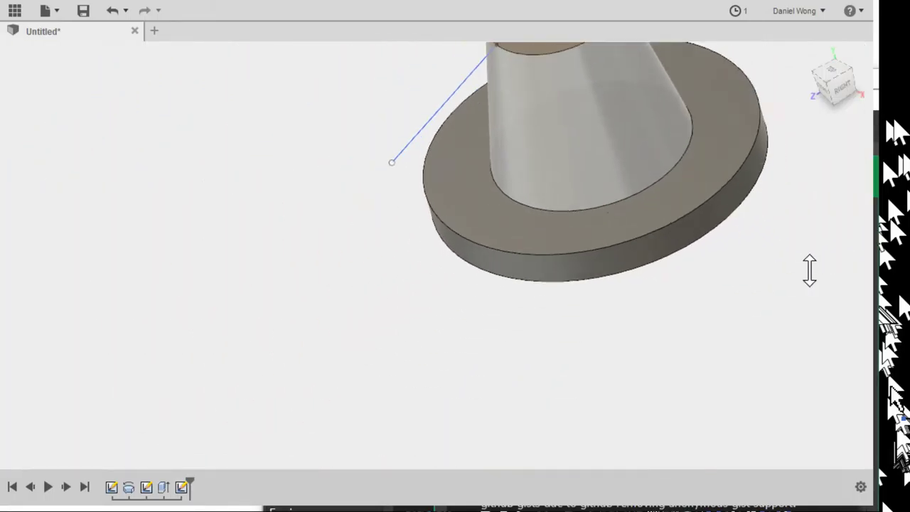
pyautogui.moveTo(812, 258)
pyautogui.keyDown('shift'); pyautogui.mouseDown(button='middle')
pyautogui.moveTo(814, 286)
pyautogui.moveTo(856, 218)
pyautogui.moveTo(813, 316)
pyautogui.mouseUp(button='middle'); pyautogui.keyUp('shift')
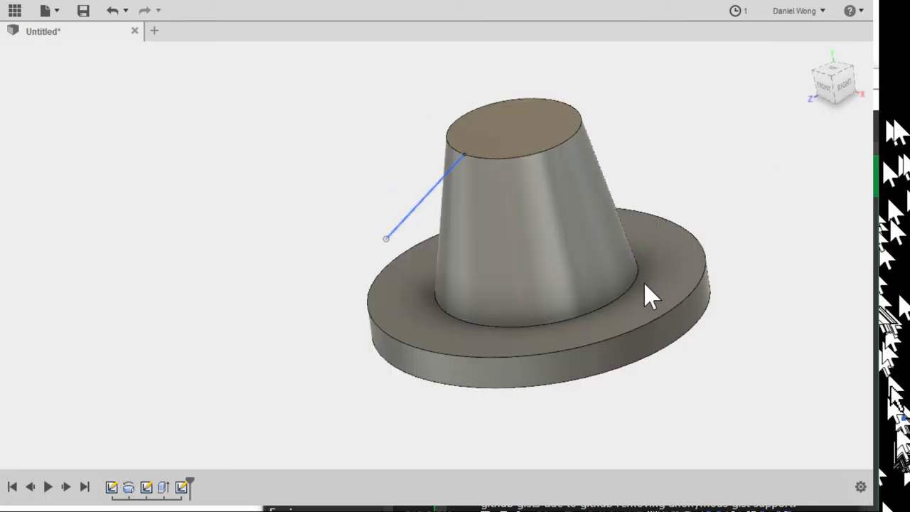
pyautogui.click(679, 263)
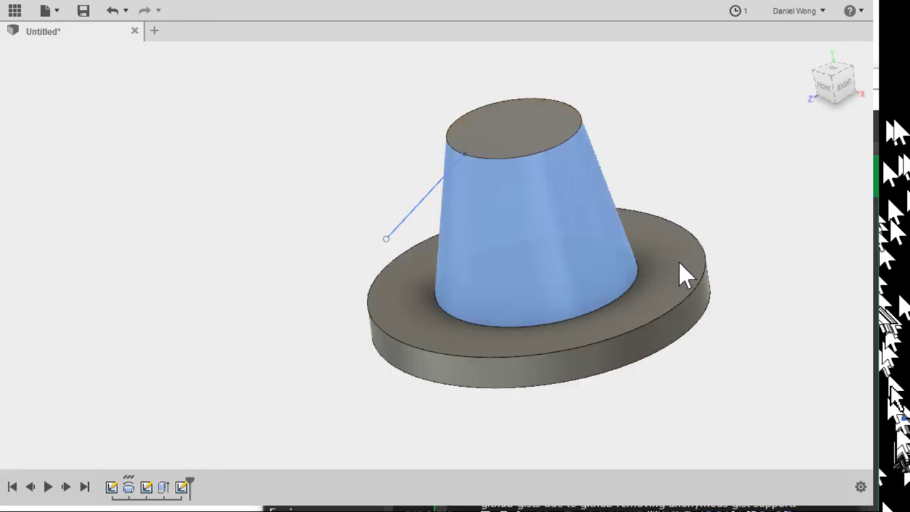
pyautogui.click(671, 260)
pyautogui.press('Delete')
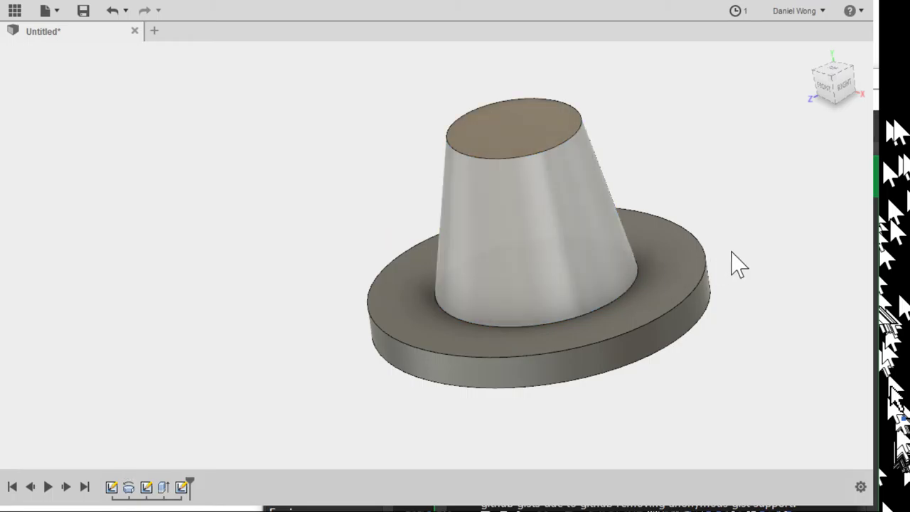
# Try to sketch a line from the top face's circular edge down to where the tapered wall meets the flange, then cancel it
pyautogui.click(725, 224)
pyautogui.press('l')
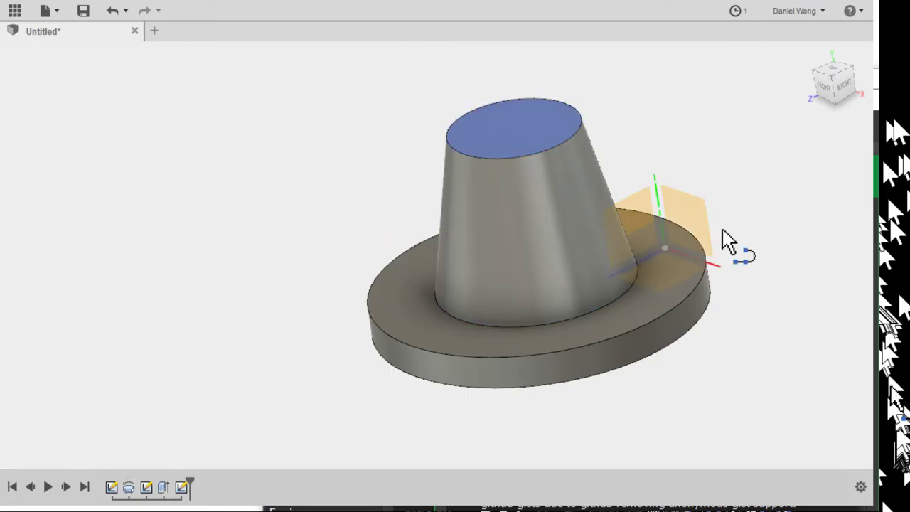
pyautogui.click(743, 236)
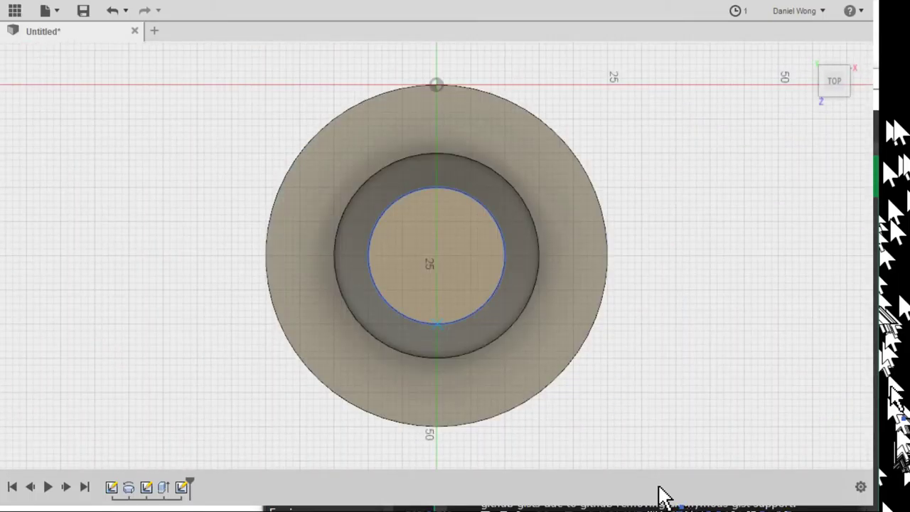
pyautogui.scroll(-3, 438, 324)
pyautogui.scroll(5, 433, 337)
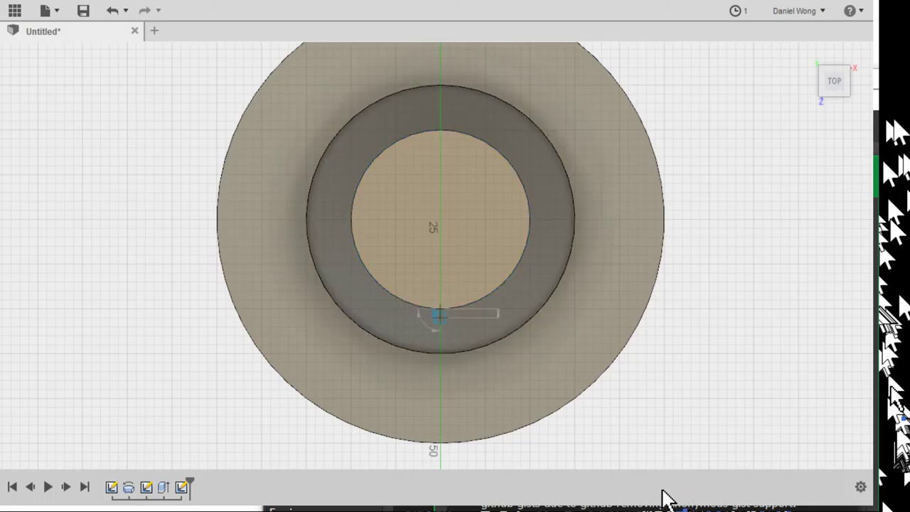
pyautogui.keyDown('shift'); pyautogui.moveTo(664, 494); pyautogui.dragTo(609, 482, button='middle'); pyautogui.keyUp('shift')
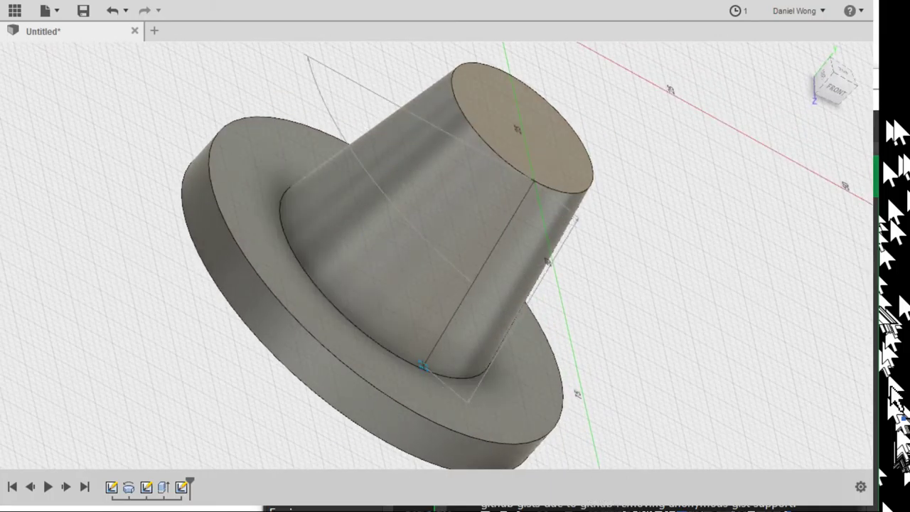
pyautogui.keyDown('shift'); pyautogui.moveTo(429, 370); pyautogui.dragTo(305, 195, button='middle'); pyautogui.keyUp('shift')
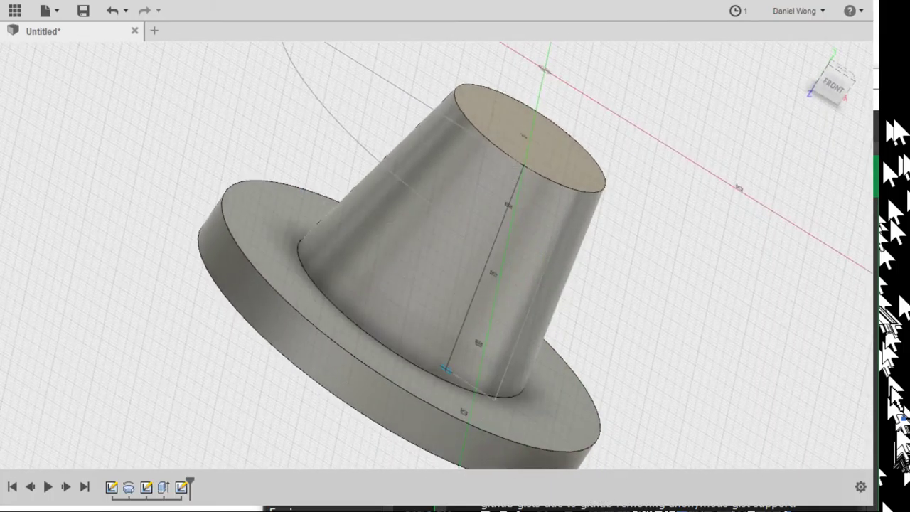
pyautogui.keyDown('shift'); pyautogui.moveTo(446, 368); pyautogui.dragTo(408, 310, button='middle'); pyautogui.keyUp('shift')
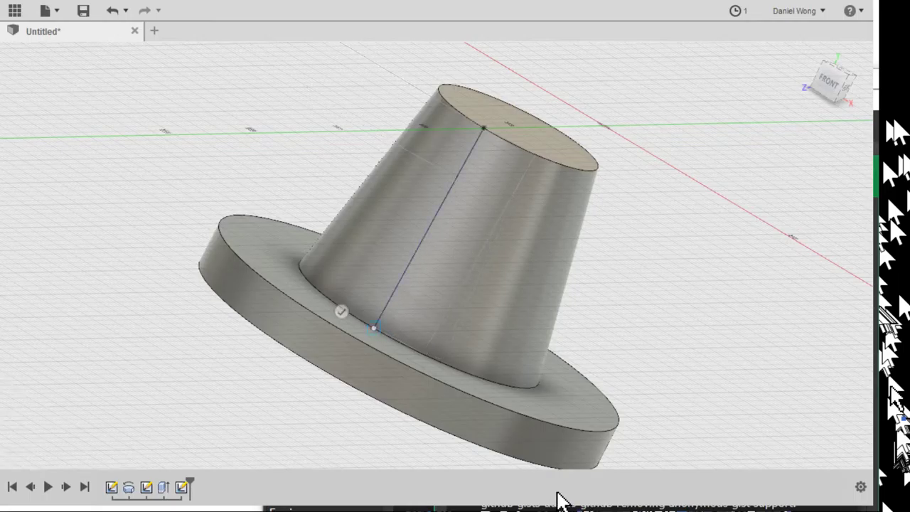
pyautogui.keyDown('shift'); pyautogui.moveTo(560, 498); pyautogui.dragTo(542, 481, button='middle'); pyautogui.keyUp('shift')
pyautogui.scroll(1, 554, 398)
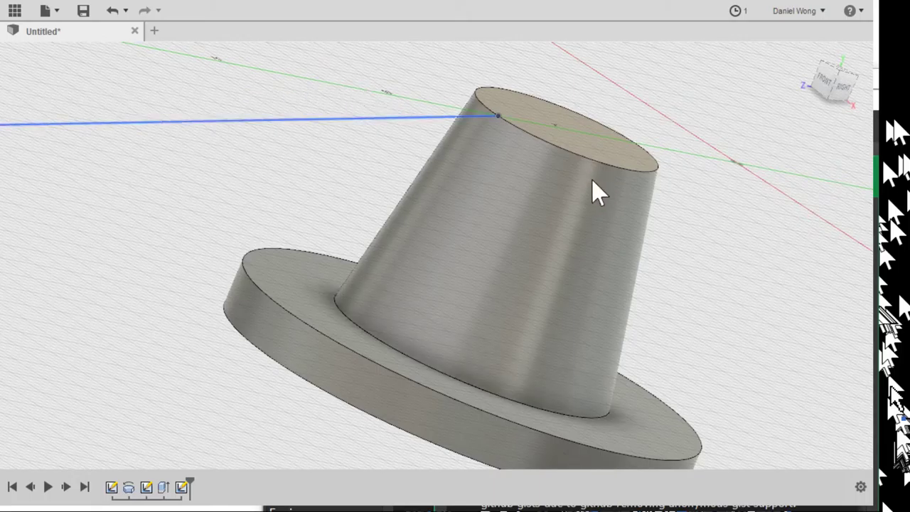
pyautogui.scroll(3, 678, 284)
pyautogui.scroll(-6, 684, 313)
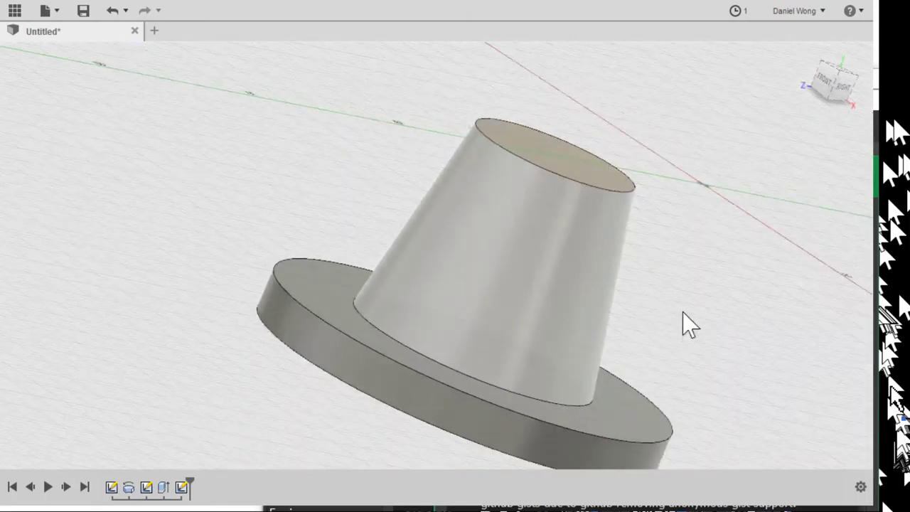
# Examine the circular hole in the underside of the flange
pyautogui.keyDown('shift'); pyautogui.moveTo(687, 321); pyautogui.dragTo(687, 253, button='middle'); pyautogui.keyUp('shift')
pyautogui.scroll(-1, 677, 359)
pyautogui.scroll(5, 685, 345)
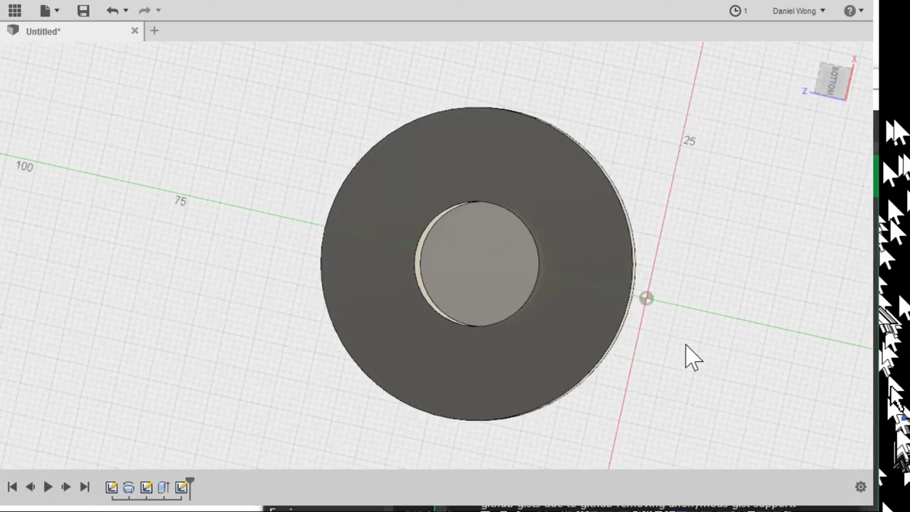
pyautogui.keyDown('shift'); pyautogui.moveTo(688, 361); pyautogui.dragTo(690, 284, button='middle'); pyautogui.keyUp('shift')
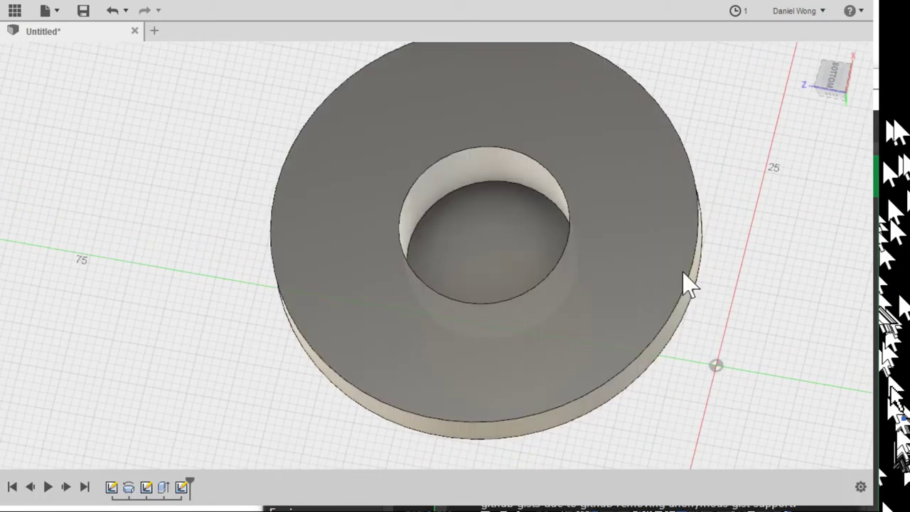
# Examine the rim, inner wall and floor of the underside hole
pyautogui.scroll(3, 732, 234)
pyautogui.keyDown('shift'); pyautogui.moveTo(734, 237); pyautogui.dragTo(734, 254, button='middle'); pyautogui.keyUp('shift')
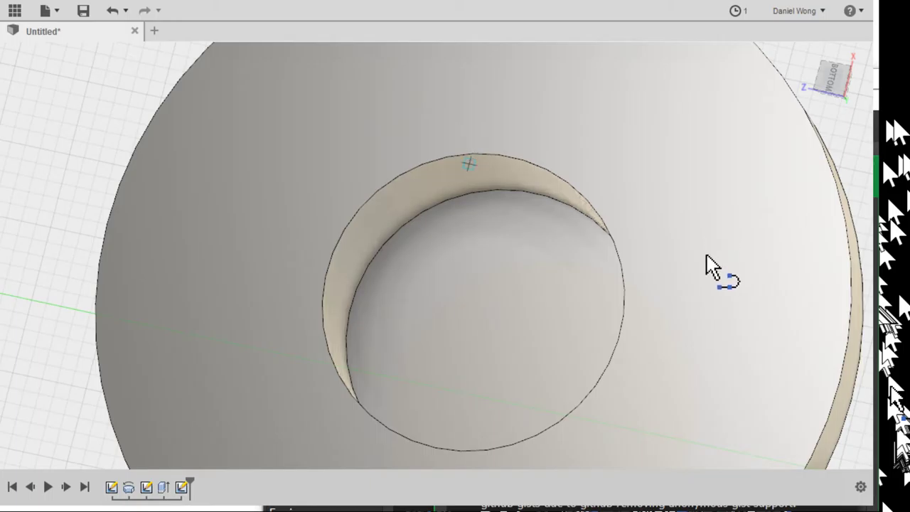
pyautogui.scroll(-4, 705, 234)
pyautogui.keyDown('shift'); pyautogui.moveTo(706, 233); pyautogui.dragTo(728, 268, button='middle'); pyautogui.keyUp('shift')
pyautogui.scroll(-3, 728, 267)
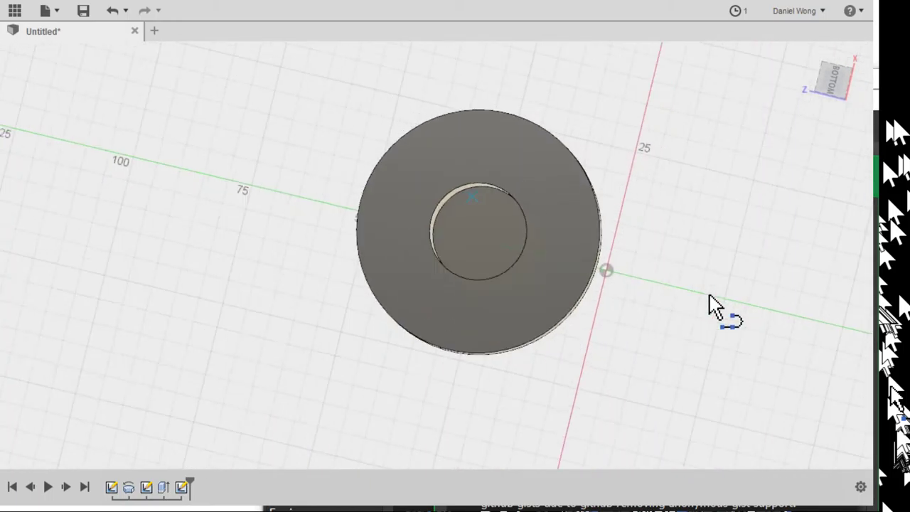
pyautogui.scroll(5, 715, 305)
pyautogui.scroll(5, 708, 292)
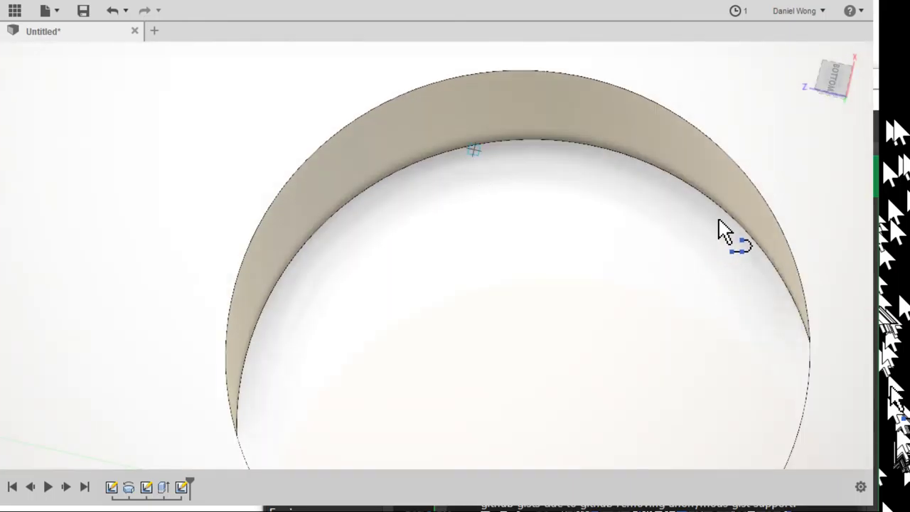
pyautogui.scroll(-5, 723, 235)
pyautogui.scroll(-3, 736, 333)
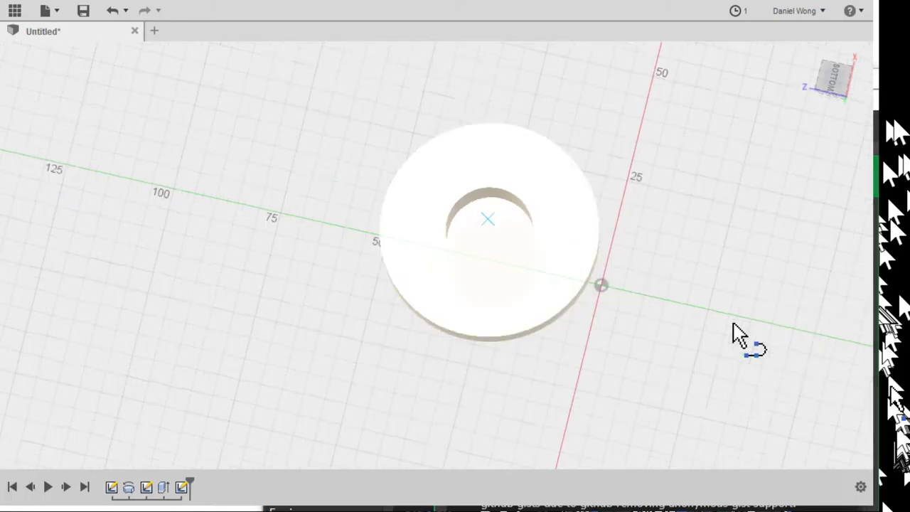
pyautogui.keyDown('shift'); pyautogui.moveTo(732, 331); pyautogui.dragTo(731, 375, button='middle'); pyautogui.keyUp('shift')
# Undo the latest sketch and the circular hole cut, back to the sketched circle on the flange's underside
pyautogui.hotkey('ctrl', 'z')
pyautogui.hotkey('ctrl', 'z')
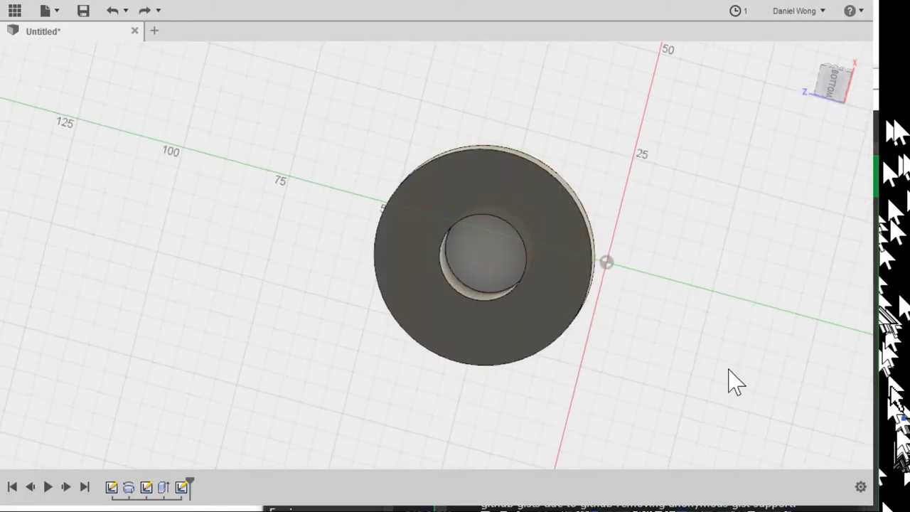
pyautogui.moveTo(699, 383)
pyautogui.keyDown('shift'); pyautogui.mouseDown(button='middle')
pyautogui.moveTo(704, 298)
pyautogui.moveTo(698, 312)
pyautogui.mouseUp(button='middle'); pyautogui.keyUp('shift')
pyautogui.hotkey('ctrl', 'z')
pyautogui.hotkey('ctrl', 'z')
pyautogui.hotkey('ctrl', 'z')
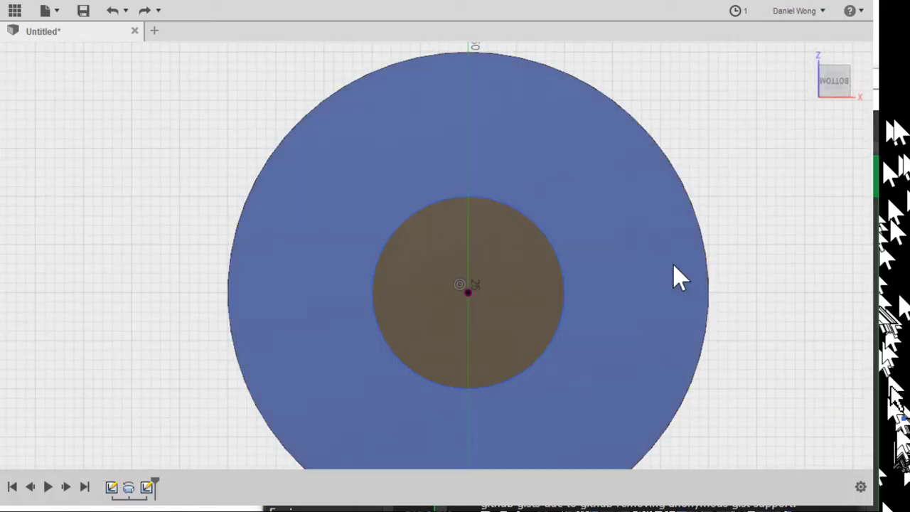
# Sketch a small V-shaped notch of two lines pointing inward from the circle's edge, with its tip on the vertical axis
pyautogui.click(675, 265)
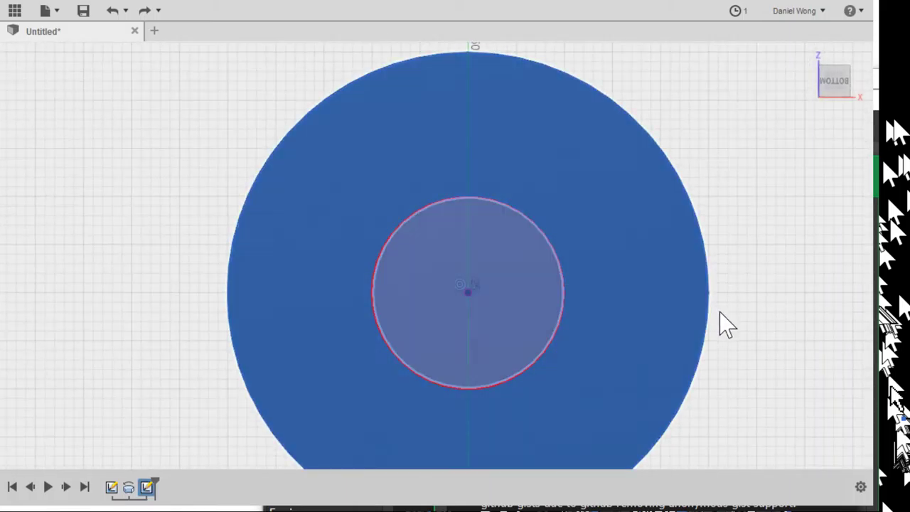
pyautogui.press('l')
pyautogui.scroll(-3, 693, 313)
pyautogui.scroll(8, 697, 316)
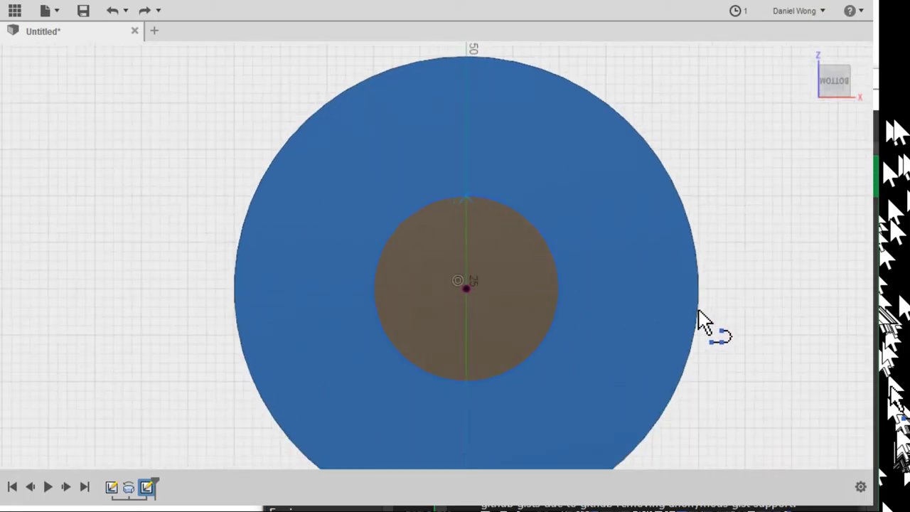
pyautogui.scroll(2, 698, 311)
pyautogui.click(661, 256)
pyautogui.click(706, 320)
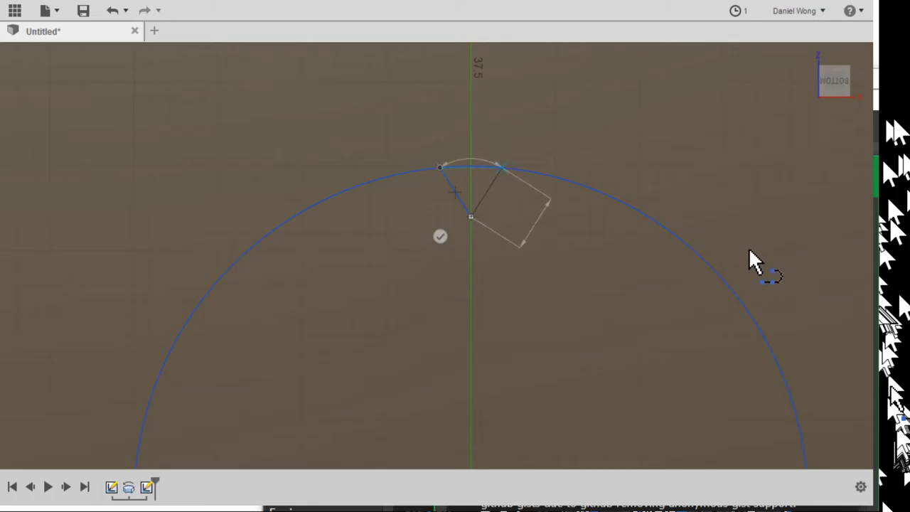
pyautogui.click(748, 249)
pyautogui.scroll(-3, 723, 289)
pyautogui.scroll(5, 718, 289)
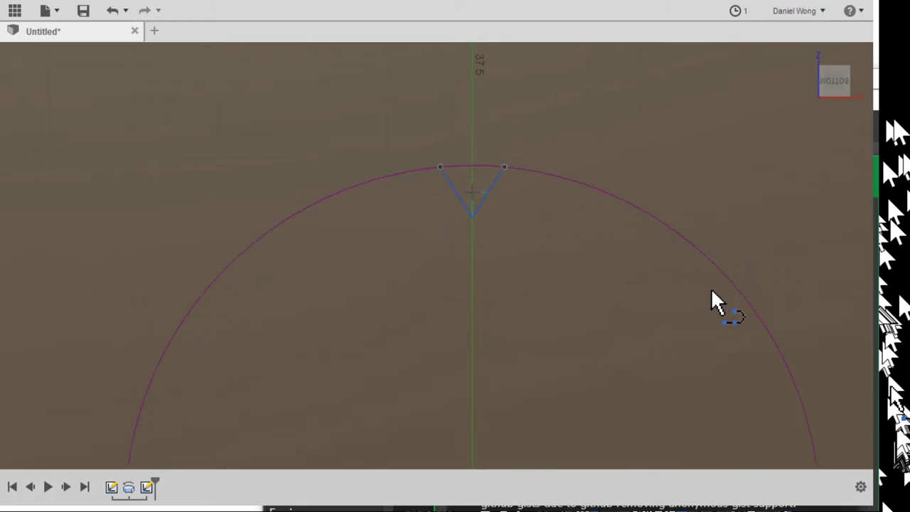
pyautogui.scroll(-3, 708, 303)
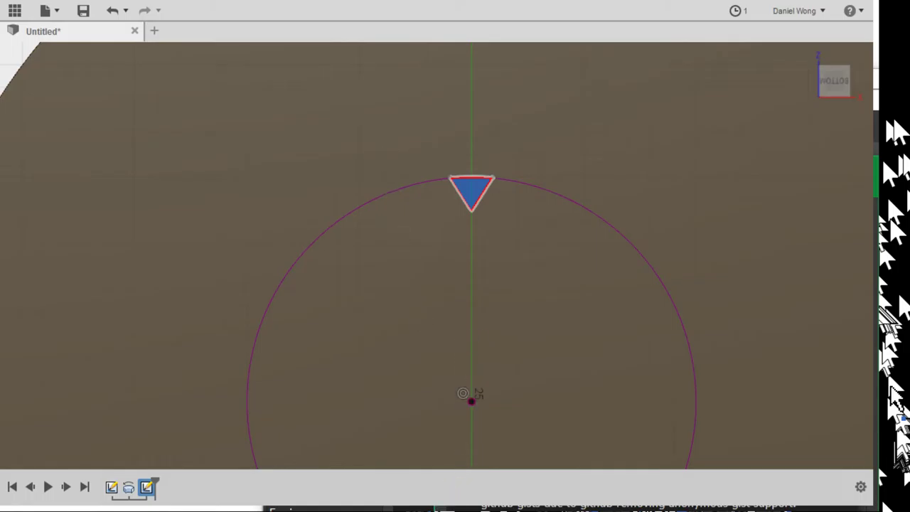
pyautogui.press('Delete')
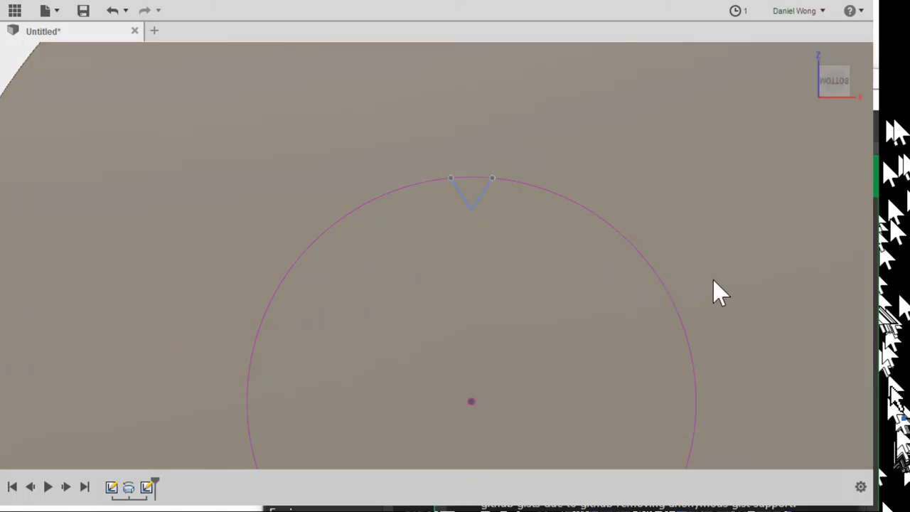
pyautogui.click(712, 279)
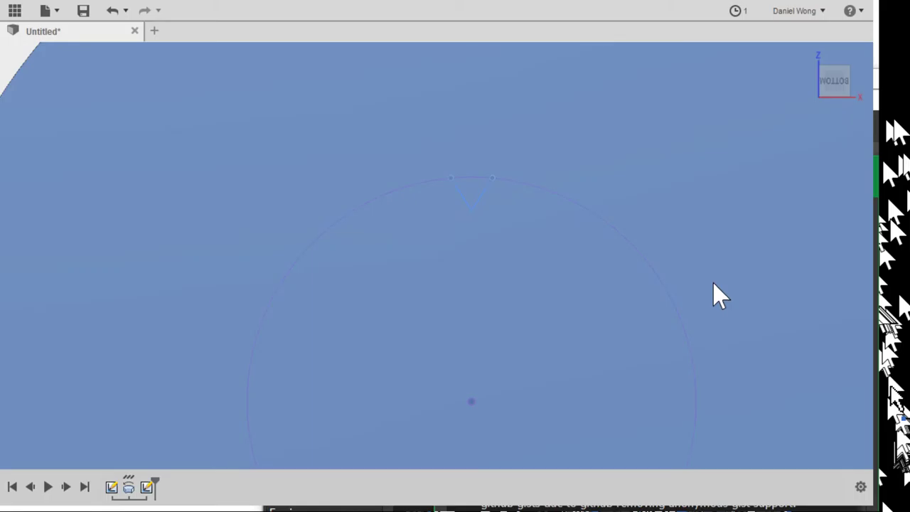
pyautogui.press('Escape')
# Create a circular pattern of the two notch lines about the circle's centre with 20 instances
pyautogui.click(470, 192)
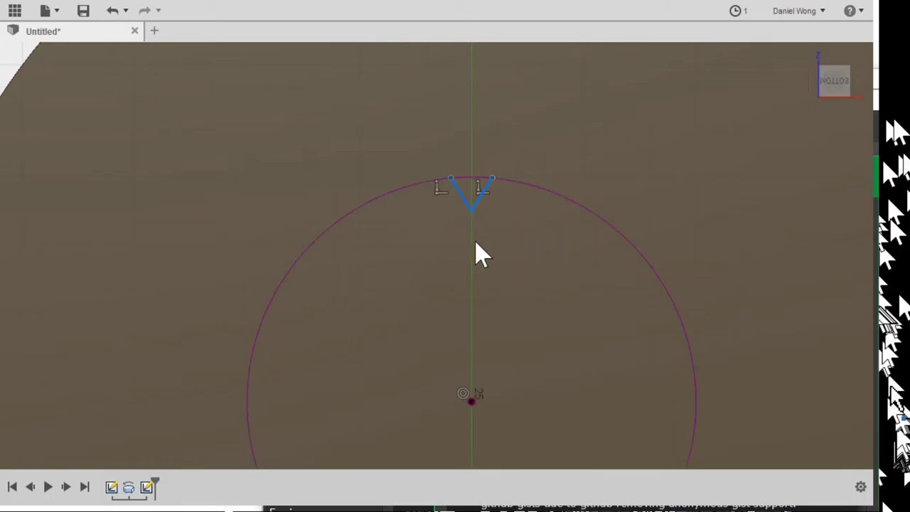
pyautogui.click(471, 401)
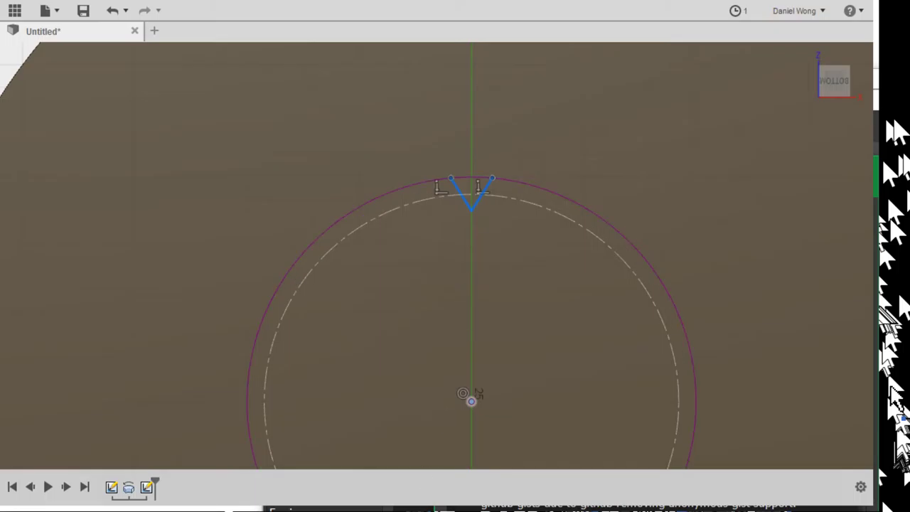
pyautogui.write('5')
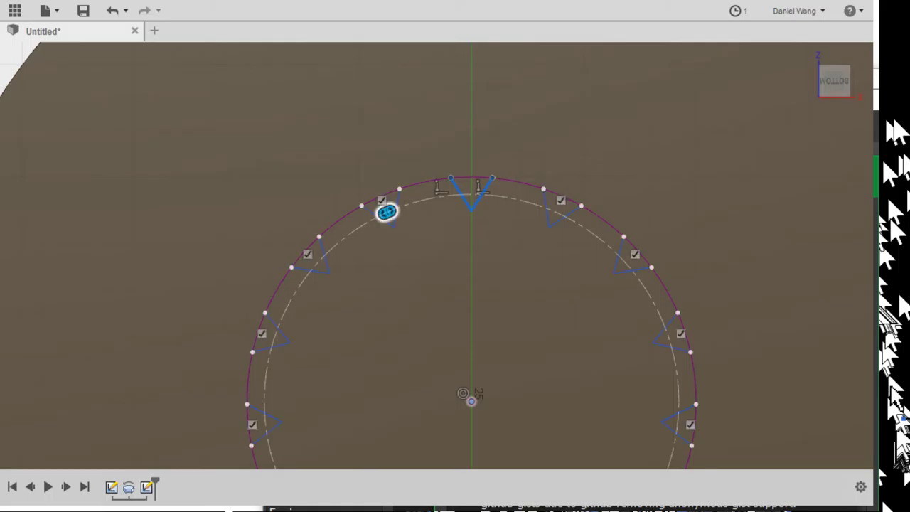
pyautogui.moveTo(386, 212); pyautogui.dragTo(407, 204)
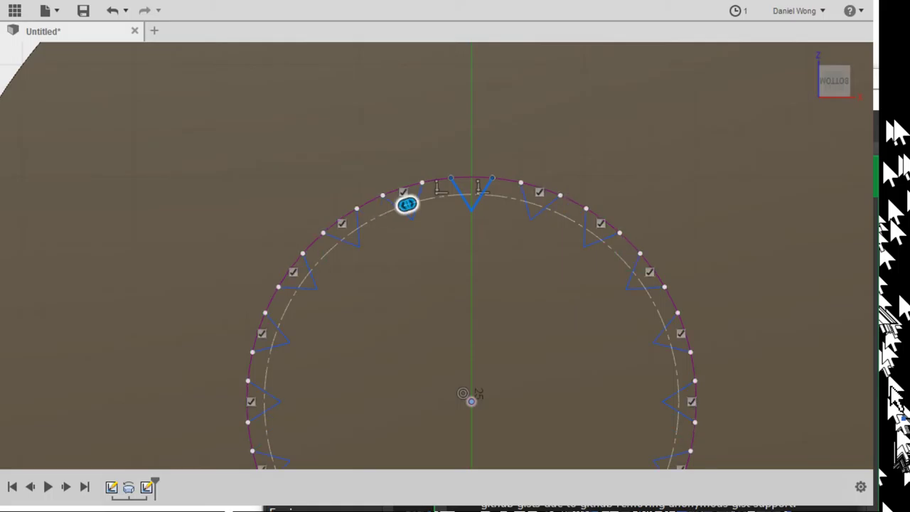
pyautogui.press('Return')
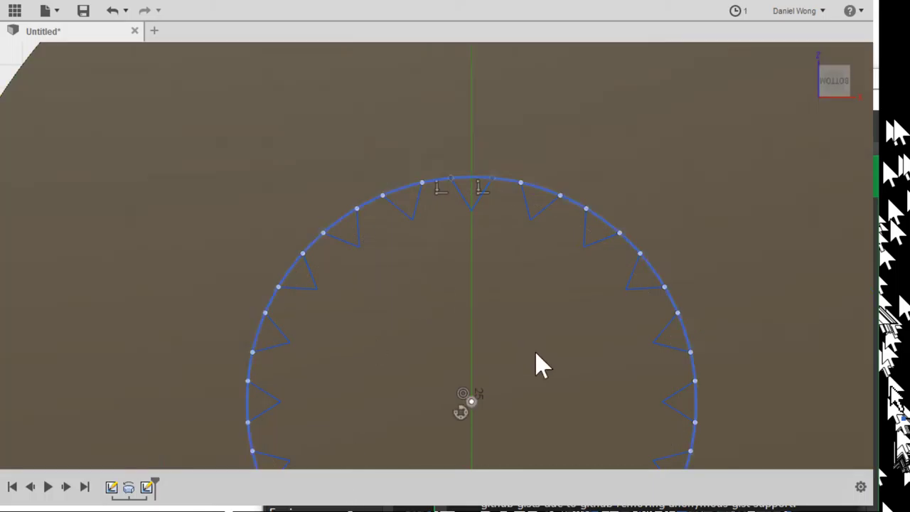
# Cut the gear-shaped profile 18 mm deep into the flange's underside with Extrude
pyautogui.scroll(3, 562, 371)
pyautogui.scroll(-5, 581, 392)
pyautogui.keyDown('shift'); pyautogui.moveTo(623, 340); pyautogui.dragTo(648, 396, button='middle'); pyautogui.keyUp('shift')
pyautogui.scroll(-3, 646, 320)
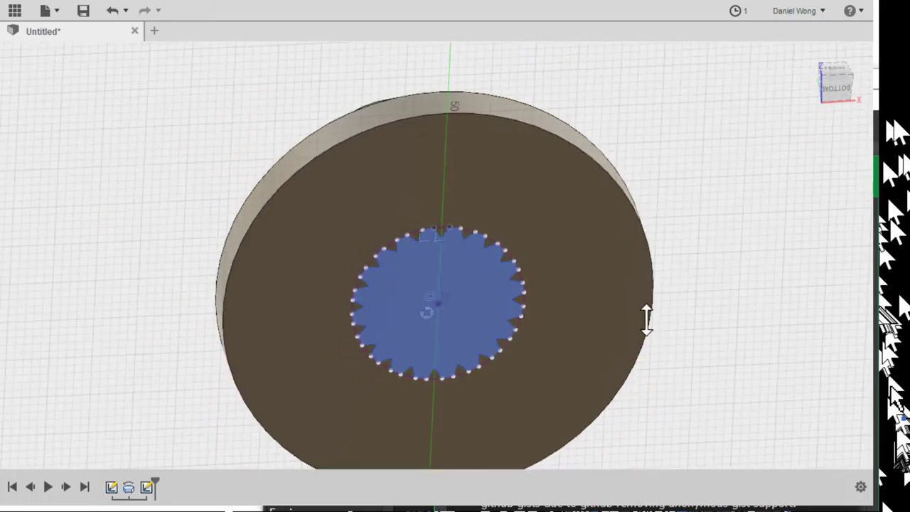
pyautogui.scroll(-1, 646, 320)
pyautogui.press('e')
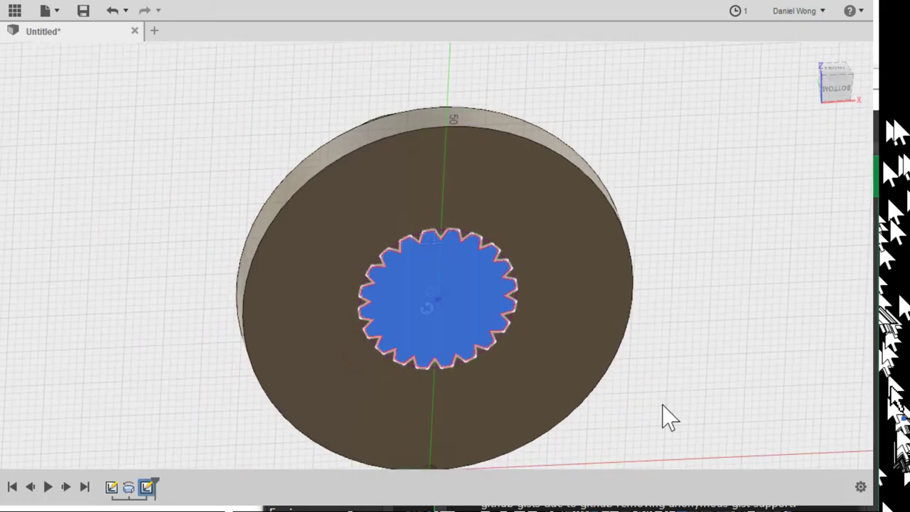
pyautogui.press('e')
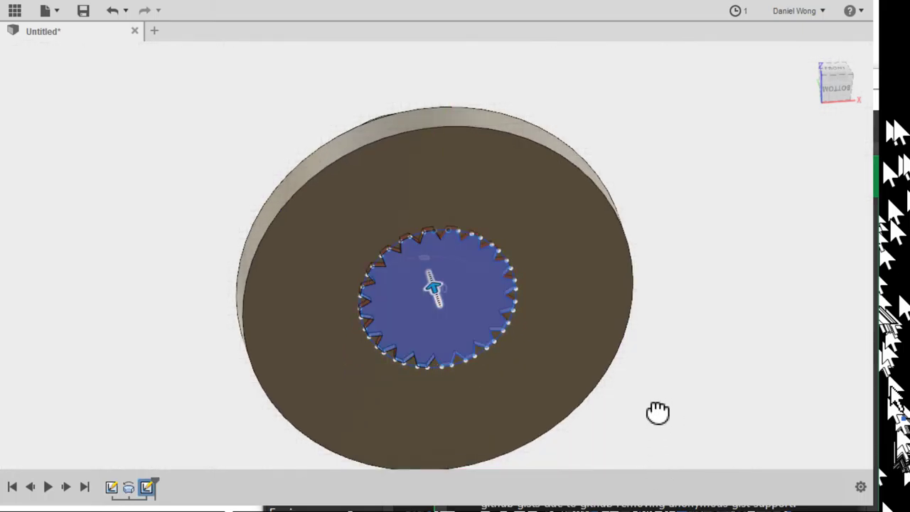
pyautogui.moveTo(657, 412); pyautogui.dragTo(650, 368)
pyautogui.press('Return')
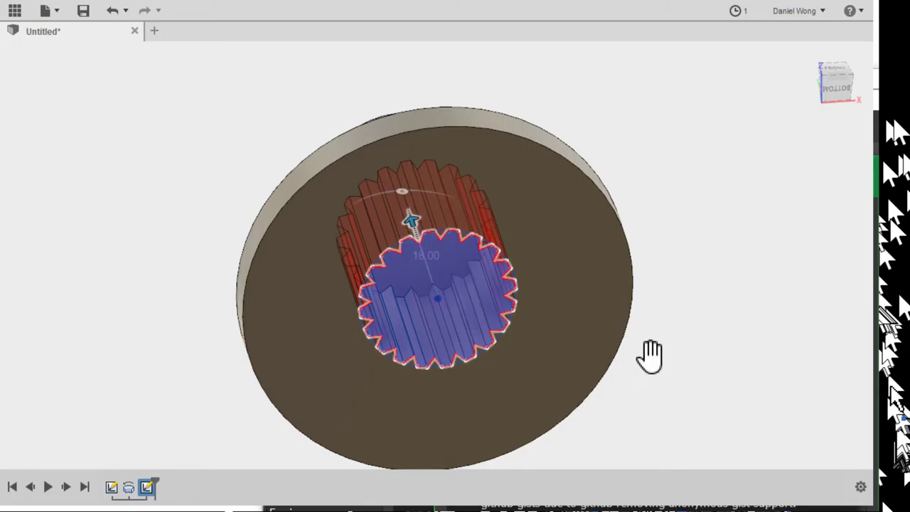
# Examine the tapered body, its flat end face and the flange from above and from the back
pyautogui.keyDown('shift'); pyautogui.moveTo(661, 346); pyautogui.dragTo(872, 404, button='middle'); pyautogui.keyUp('shift')
pyautogui.scroll(-2, 682, 341)
pyautogui.scroll(-3, 644, 328)
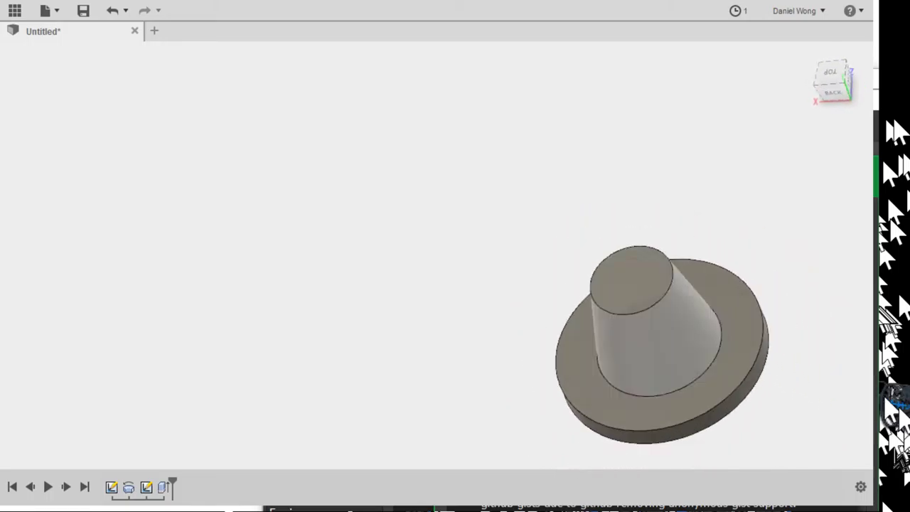
pyautogui.scroll(4, 644, 328)
pyautogui.scroll(3, 641, 327)
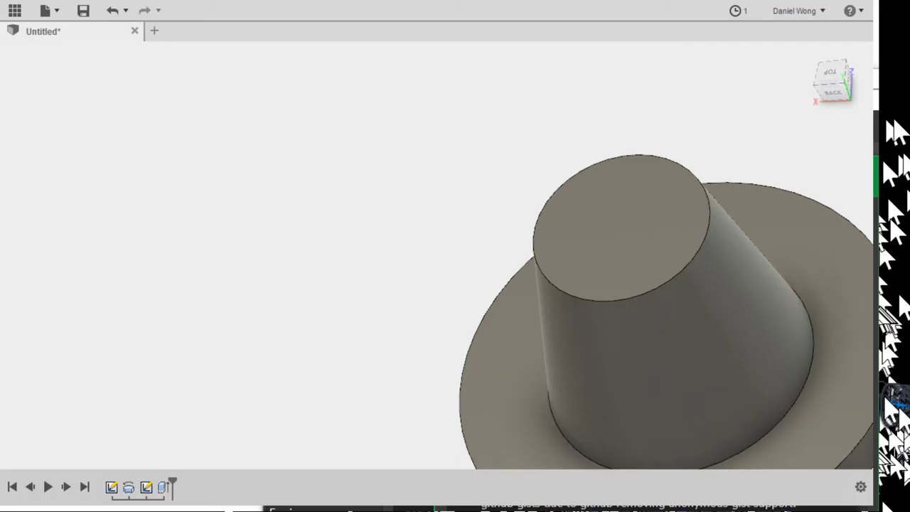
pyautogui.scroll(3, 498, 342)
pyautogui.scroll(-6, 498, 342)
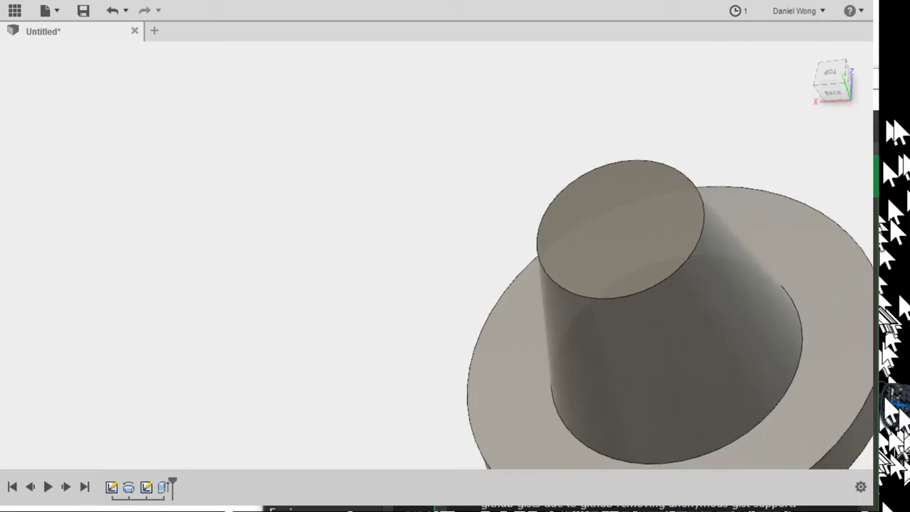
pyautogui.keyDown('shift'); pyautogui.moveTo(836, 474); pyautogui.dragTo(864, 504, button='middle'); pyautogui.keyUp('shift')
pyautogui.scroll(-5, 874, 462)
pyautogui.scroll(3, 874, 440)
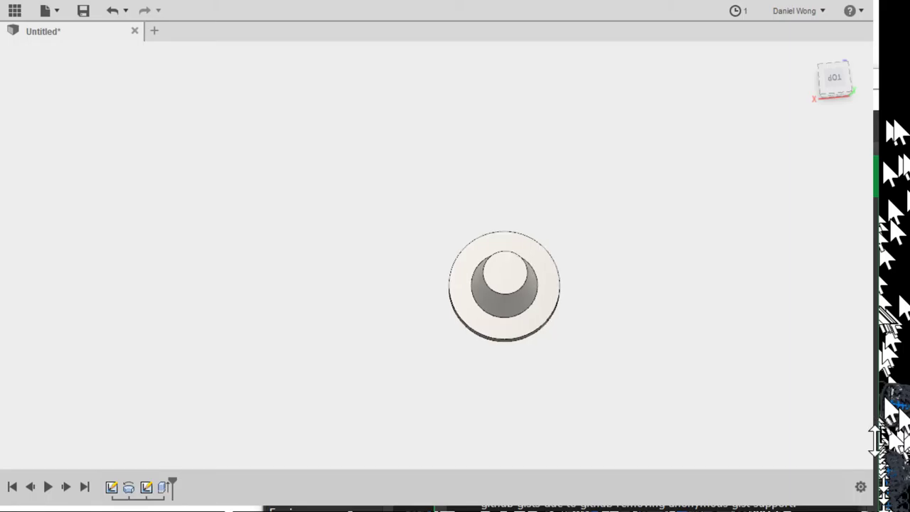
pyautogui.keyDown('shift'); pyautogui.moveTo(863, 466); pyautogui.dragTo(861, 439, button='middle'); pyautogui.keyUp('shift')
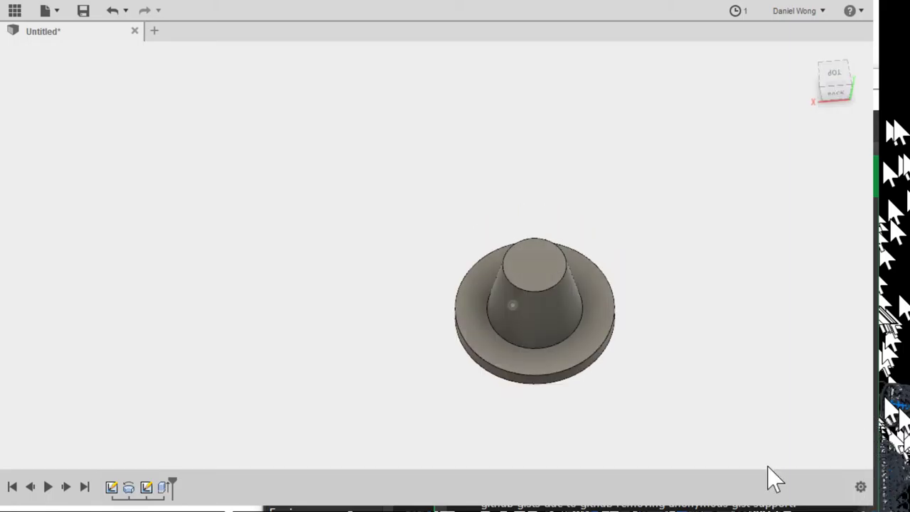
pyautogui.scroll(4, 772, 461)
pyautogui.scroll(4, 781, 490)
pyautogui.keyDown('shift'); pyautogui.moveTo(886, 486); pyautogui.dragTo(825, 420, button='middle'); pyautogui.keyUp('shift')
pyautogui.scroll(-2, 792, 281)
pyautogui.scroll(4, 812, 280)
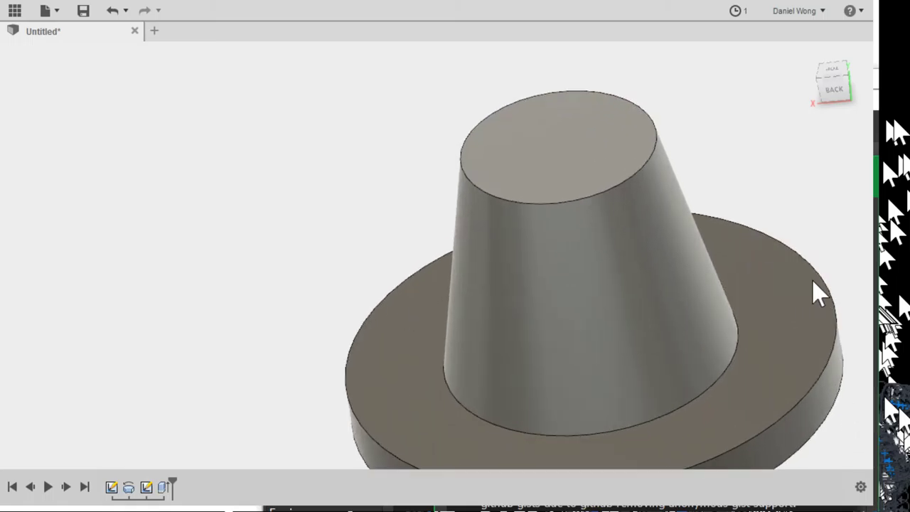
pyautogui.keyDown('ctrl'); pyautogui.keyDown('shift'); pyautogui.moveTo(845, 319); pyautogui.dragTo(844, 274, button='middle'); pyautogui.keyUp('shift'); pyautogui.keyUp('ctrl')
pyautogui.scroll(3, 843, 274)
pyautogui.keyDown('shift'); pyautogui.moveTo(839, 325); pyautogui.dragTo(860, 249, button='middle'); pyautogui.keyUp('shift')
pyautogui.scroll(2, 860, 248)
pyautogui.scroll(-4, 860, 249)
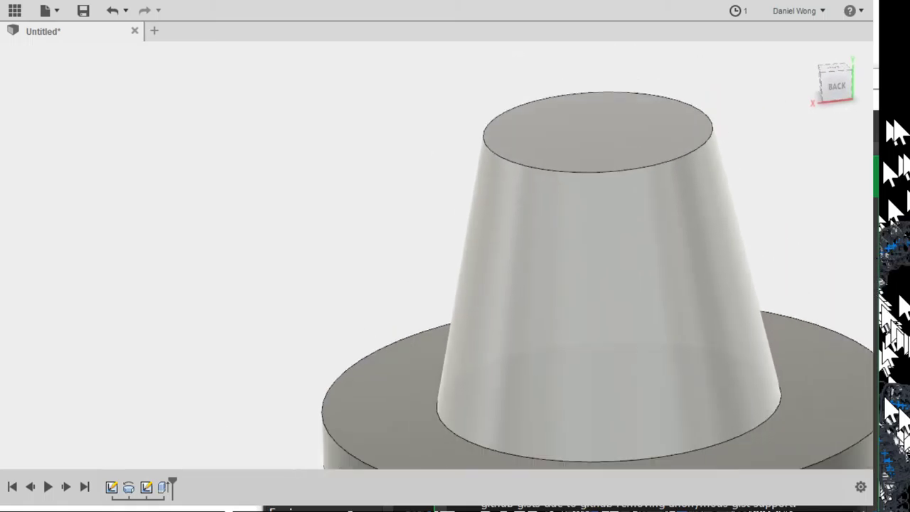
pyautogui.moveTo(887, 387)
pyautogui.keyDown('ctrl'); pyautogui.keyDown('shift'); pyautogui.mouseDown(button='middle')
pyautogui.moveTo(886, 344)
pyautogui.moveTo(884, 398)
pyautogui.moveTo(869, 313)
pyautogui.moveTo(864, 374)
pyautogui.mouseUp(button='middle'); pyautogui.keyUp('shift'); pyautogui.keyUp('ctrl')
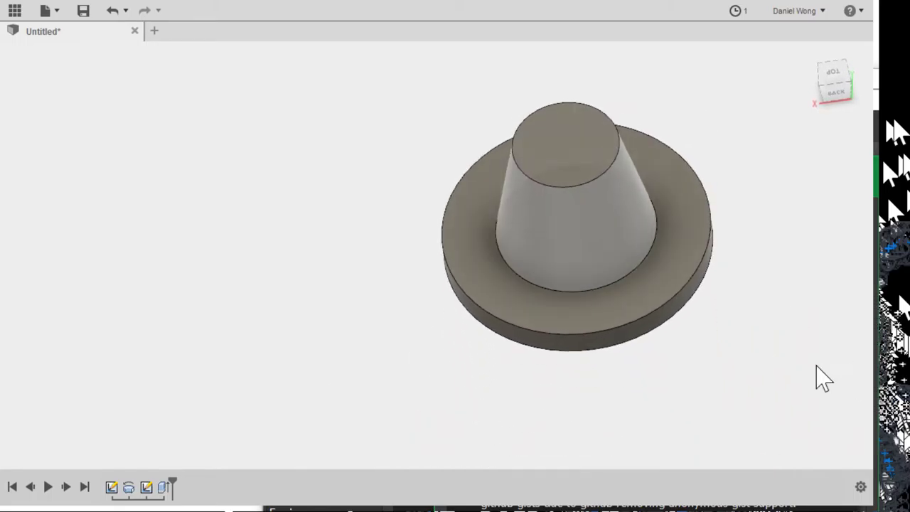
# Sketch a point on the flange's upper face at the cone's base circle, and another on the end face's edge, both on the vertical axis
pyautogui.click(831, 461)
pyautogui.click(538, 296)
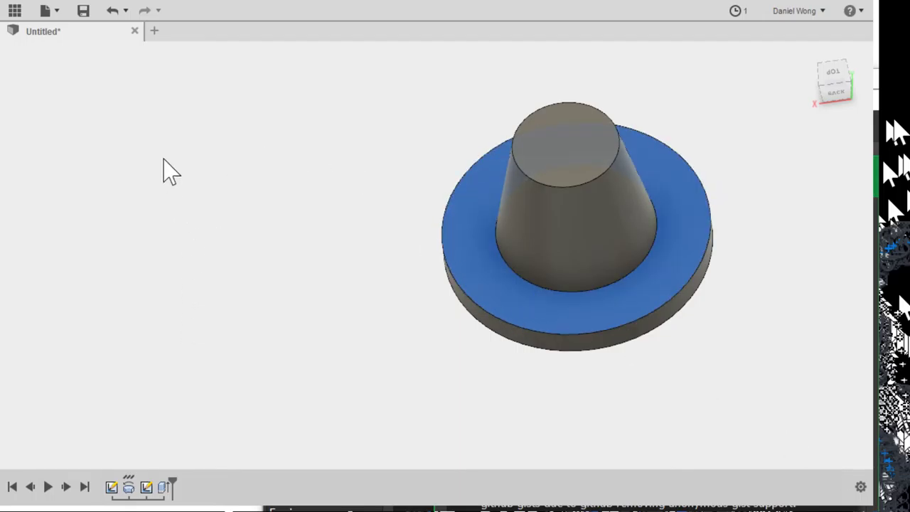
pyautogui.press('c')
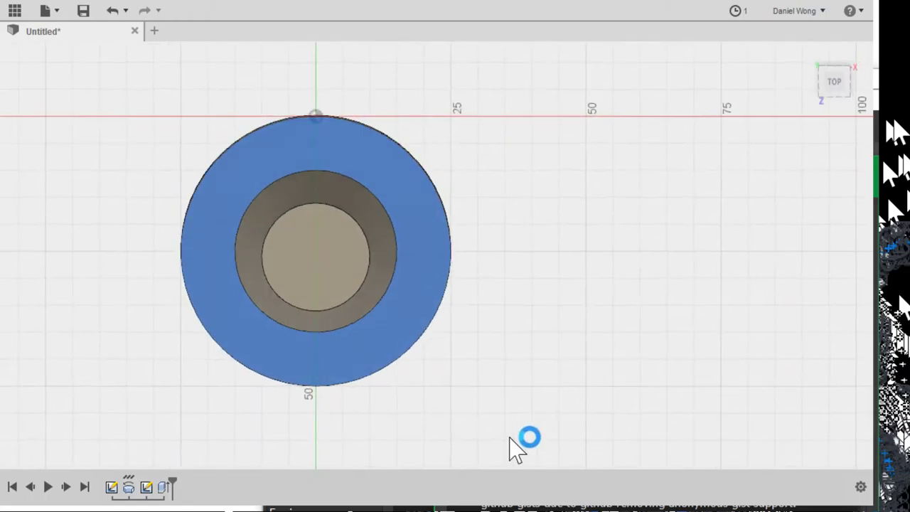
pyautogui.scroll(-3, 319, 342)
pyautogui.scroll(8, 317, 339)
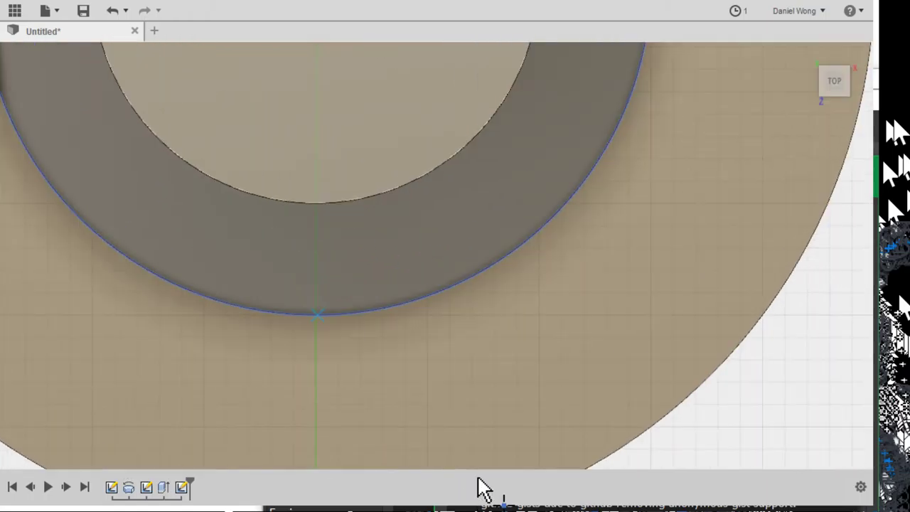
pyautogui.moveTo(483, 490)
pyautogui.keyDown('shift'); pyautogui.mouseDown(button='middle')
pyautogui.moveTo(498, 427)
pyautogui.moveTo(478, 494)
pyautogui.mouseUp(button='middle'); pyautogui.keyUp('shift')
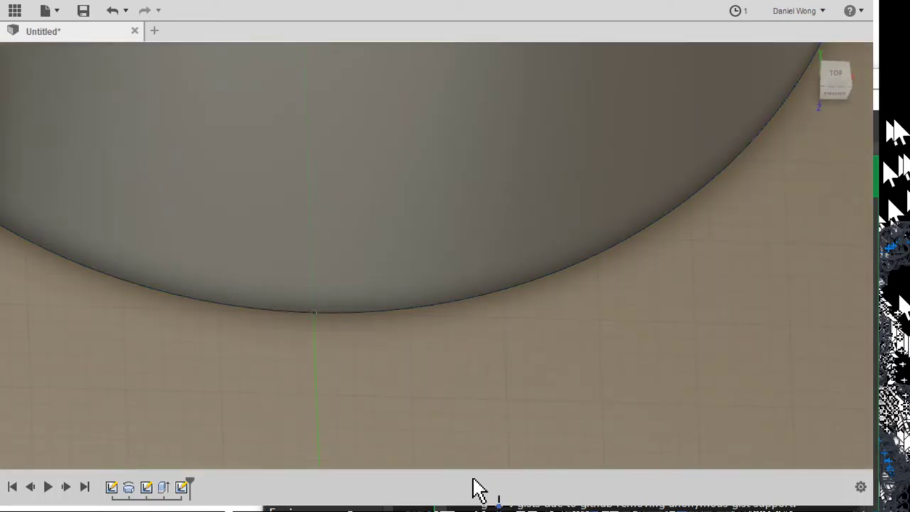
pyautogui.scroll(-6, 474, 480)
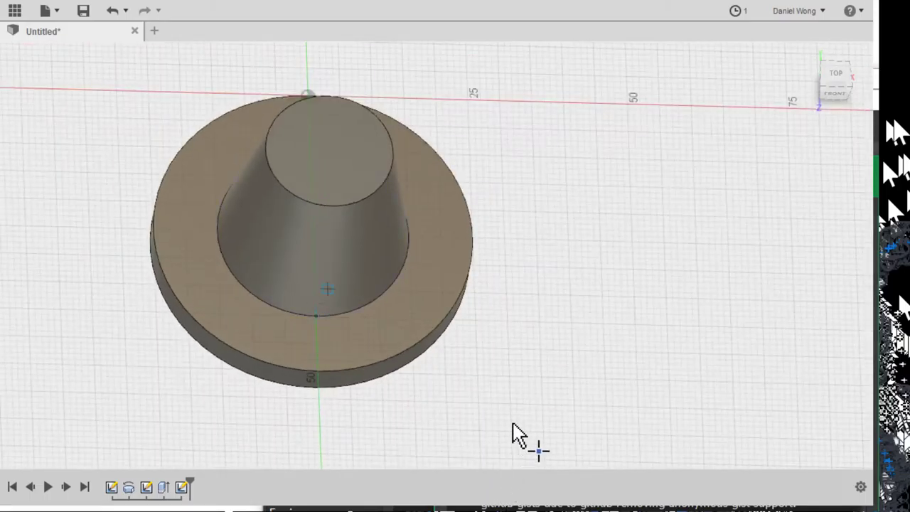
pyautogui.keyDown('shift'); pyautogui.moveTo(512, 311); pyautogui.dragTo(495, 352, button='middle'); pyautogui.keyUp('shift')
pyautogui.click(888, 203)
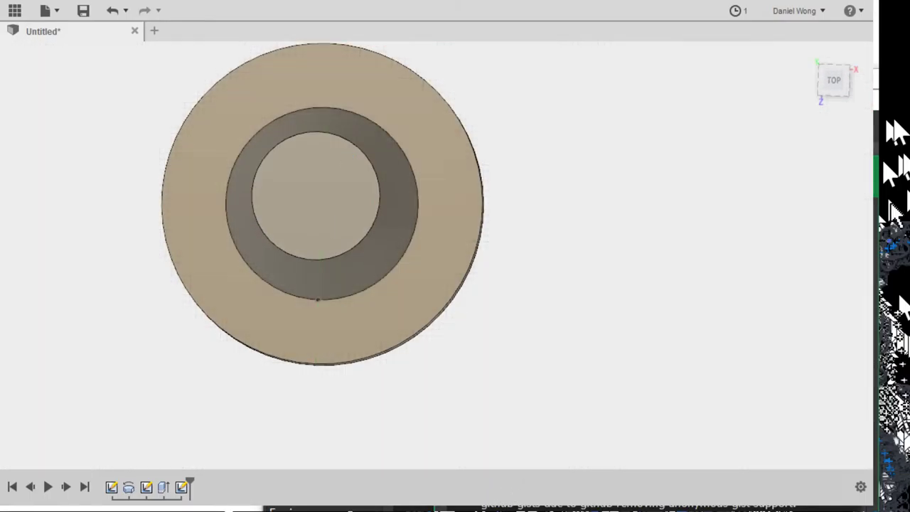
pyautogui.click(331, 157)
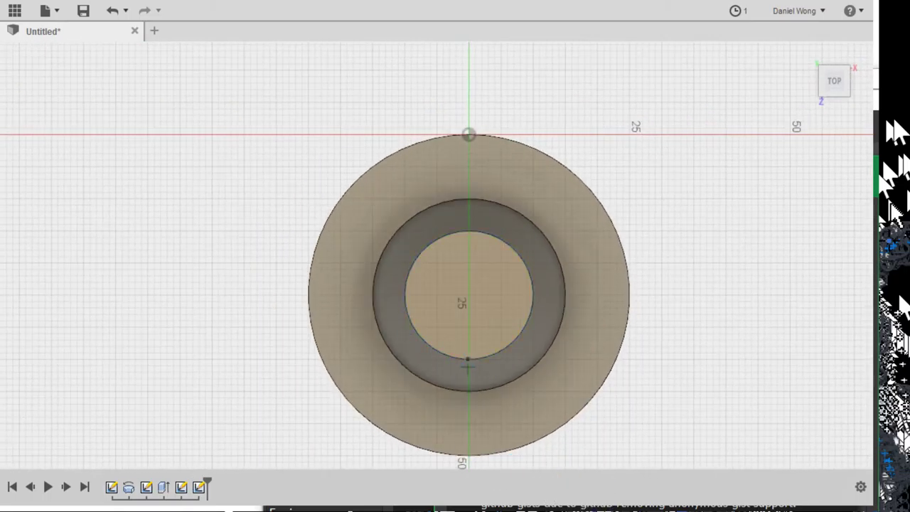
pyautogui.keyDown('shift'); pyautogui.moveTo(469, 382); pyautogui.dragTo(540, 330, button='middle'); pyautogui.keyUp('shift')
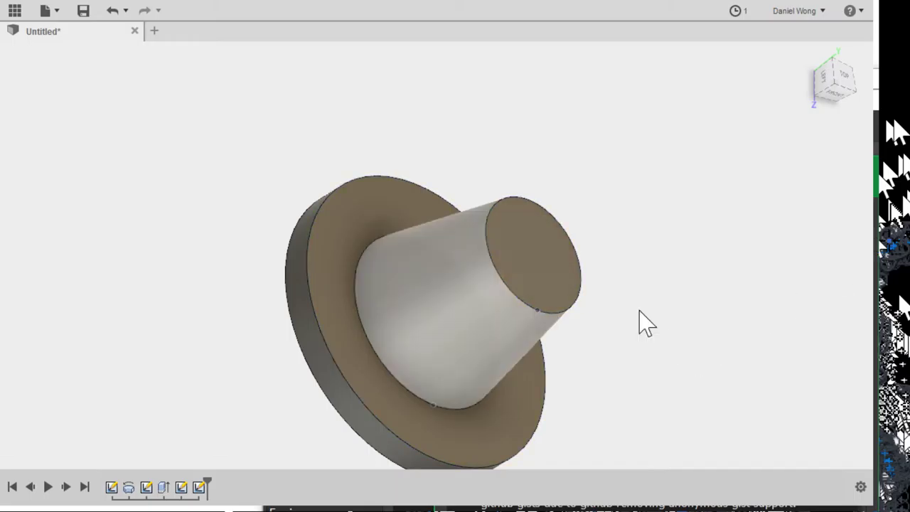
# Reopen the flange-face sketch and try to draw a line from the base point up to the edge of the end face
pyautogui.click(204, 95)
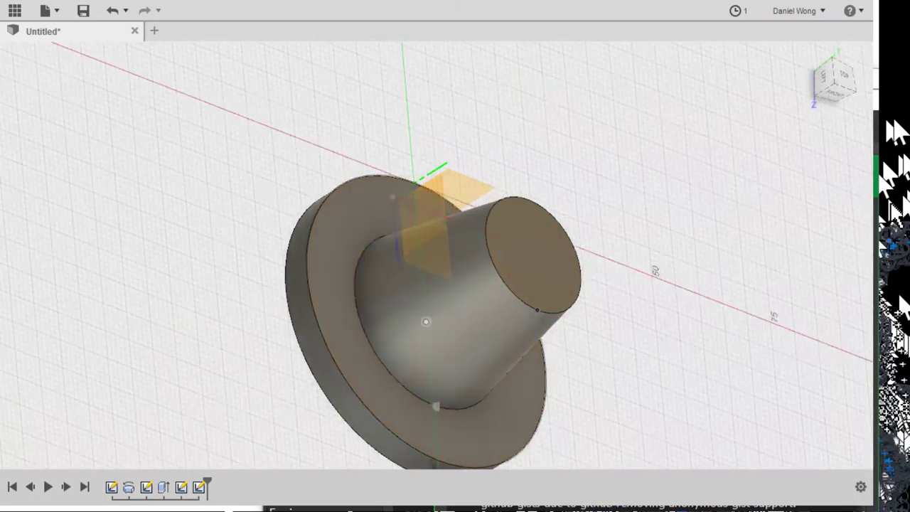
pyautogui.click(435, 408)
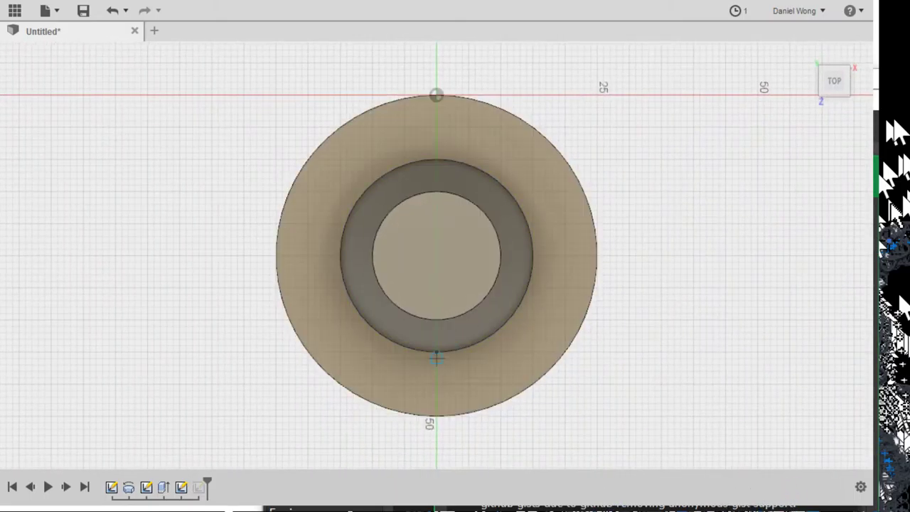
pyautogui.moveTo(694, 433)
pyautogui.keyDown('shift'); pyautogui.mouseDown(button='middle')
pyautogui.moveTo(694, 355)
pyautogui.moveTo(686, 359)
pyautogui.mouseUp(button='middle'); pyautogui.keyUp('shift')
pyautogui.keyDown('shift'); pyautogui.moveTo(685, 293); pyautogui.dragTo(560, 348, button='middle'); pyautogui.keyUp('shift')
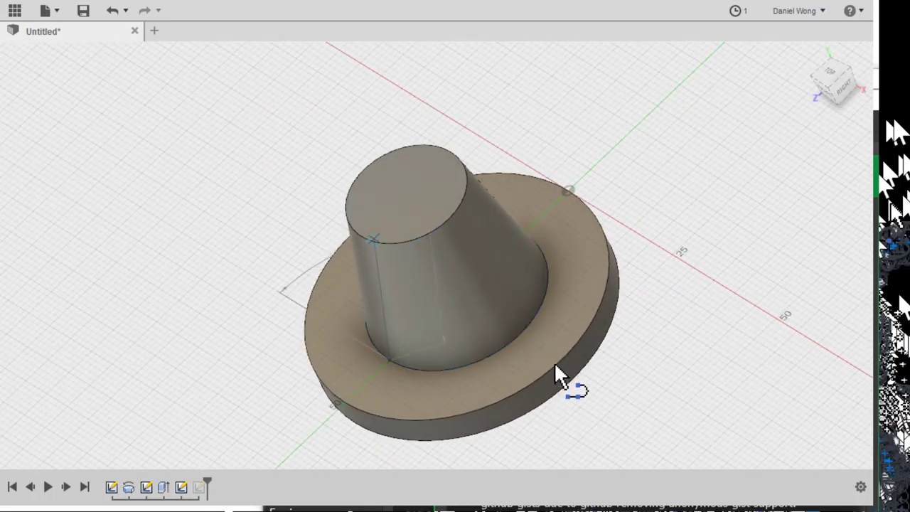
pyautogui.scroll(-3, 553, 366)
pyautogui.scroll(10, 553, 366)
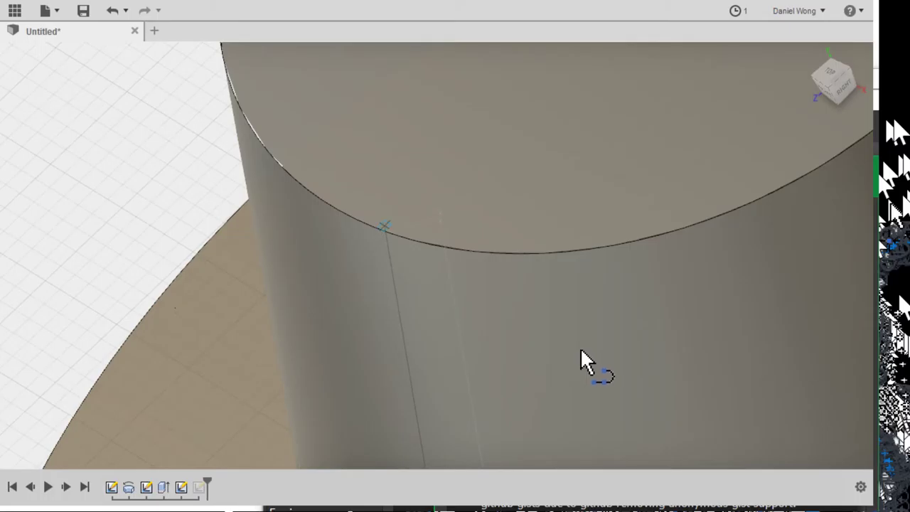
pyautogui.click(418, 244)
pyautogui.scroll(1, 482, 316)
pyautogui.keyDown('shift'); pyautogui.moveTo(484, 320); pyautogui.dragTo(619, 381, button='middle'); pyautogui.keyUp('shift')
pyautogui.click(473, 227)
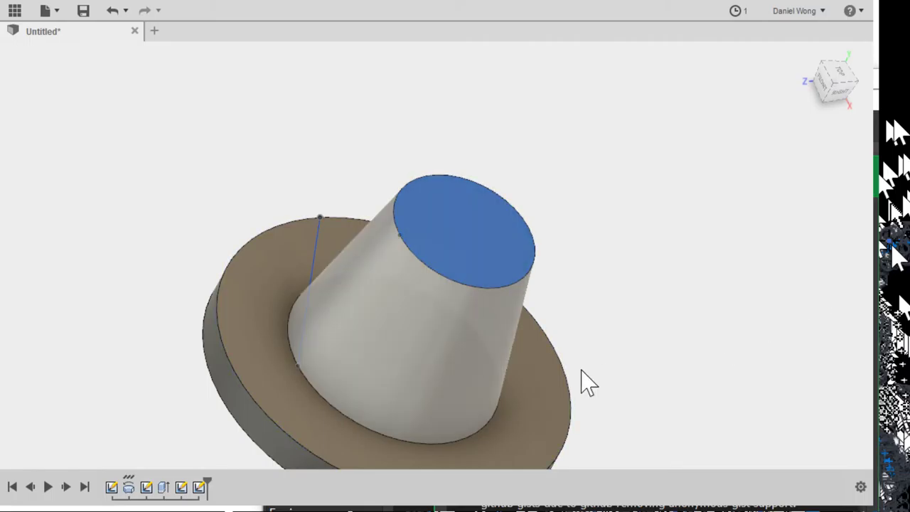
pyautogui.click(481, 344)
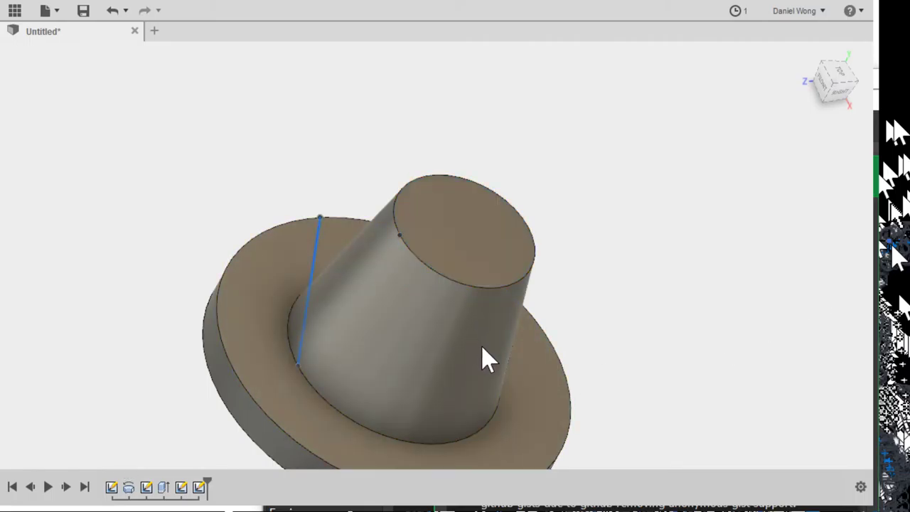
pyautogui.click(509, 477)
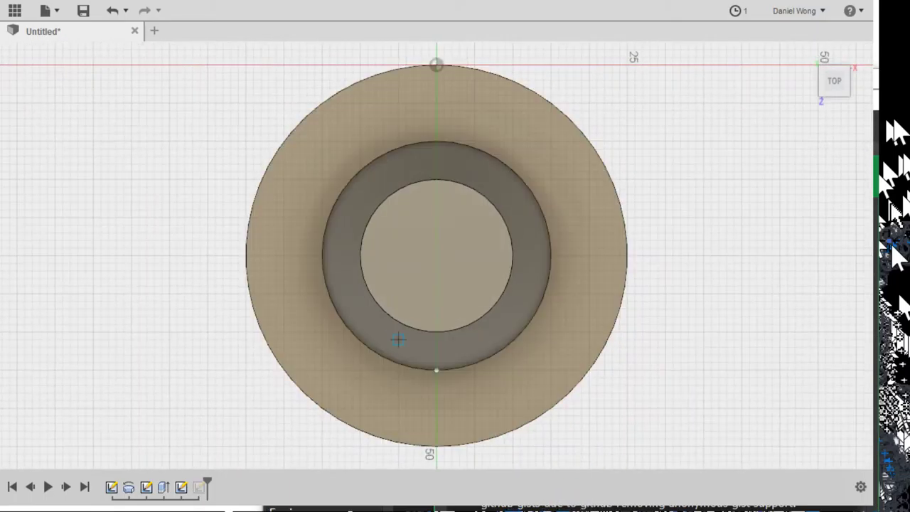
# Retry the line from the point at the cone's base along its sloping side, and undo it
pyautogui.keyDown('shift'); pyautogui.moveTo(437, 370); pyautogui.dragTo(460, 336, button='middle'); pyautogui.keyUp('shift')
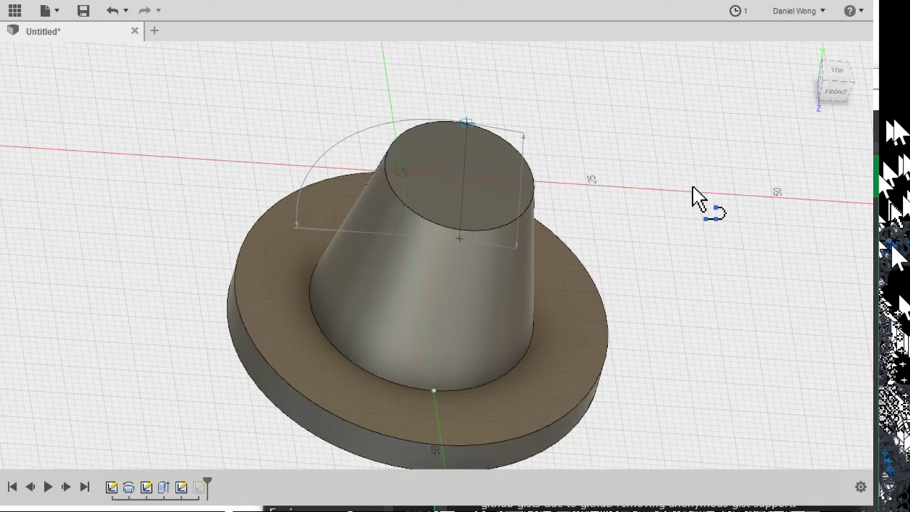
pyautogui.click(433, 390)
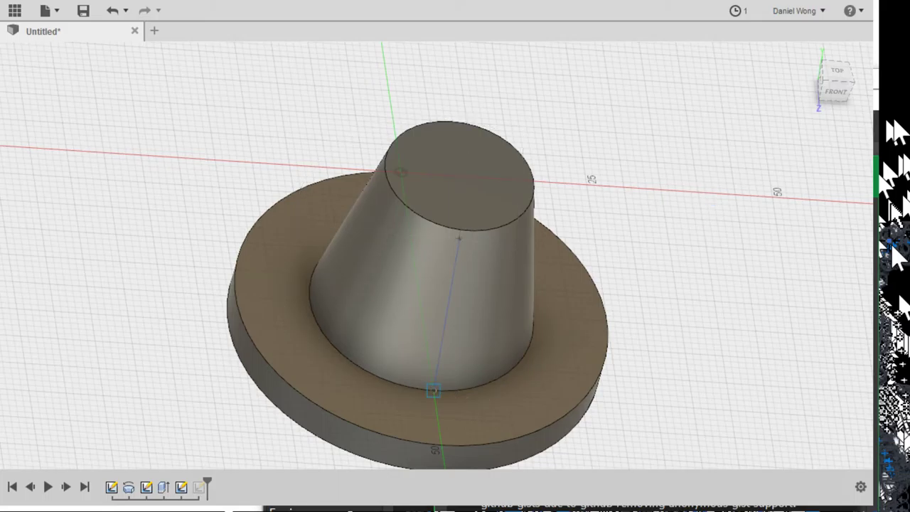
pyautogui.moveTo(433, 390); pyautogui.dragTo(711, 300)
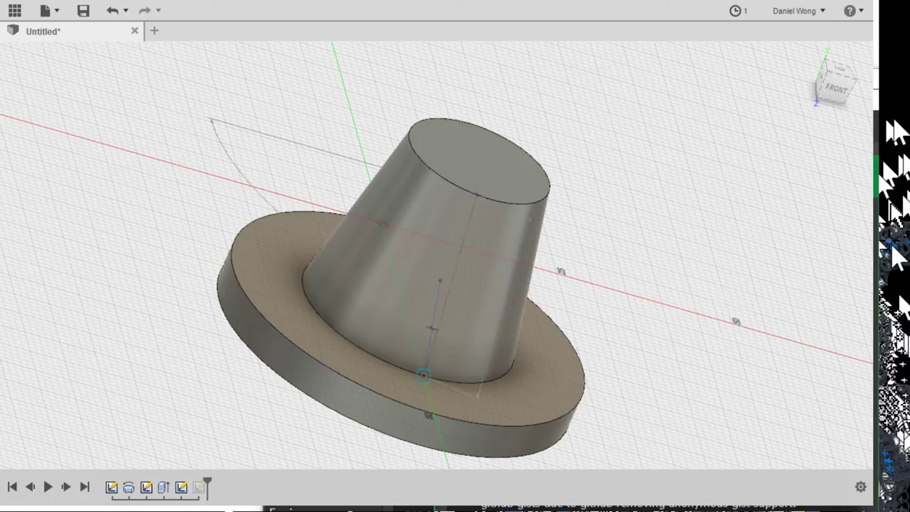
pyautogui.keyDown('shift'); pyautogui.moveTo(477, 194); pyautogui.dragTo(462, 220, button='middle'); pyautogui.keyUp('shift')
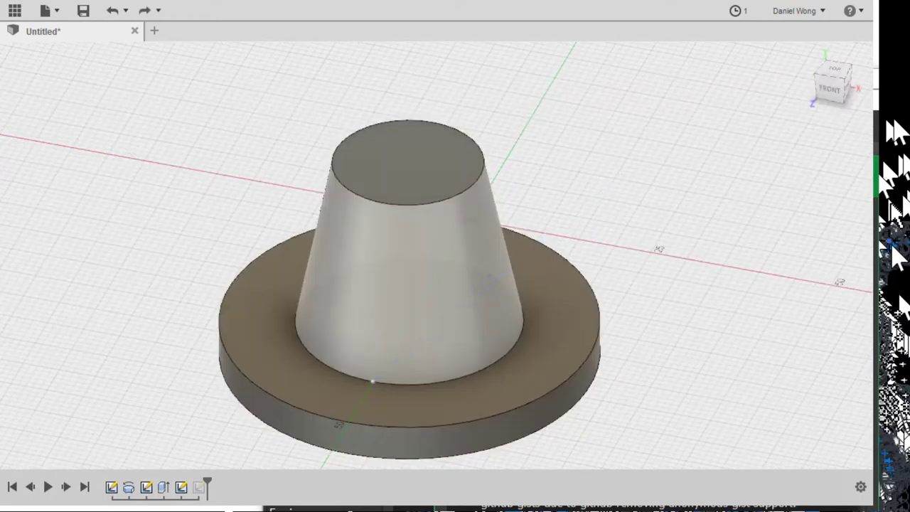
# Examine the cone's sloping side, the end face and the base point from above and from the side
pyautogui.keyDown('shift'); pyautogui.moveTo(579, 503); pyautogui.dragTo(465, 349, button='middle'); pyautogui.keyUp('shift')
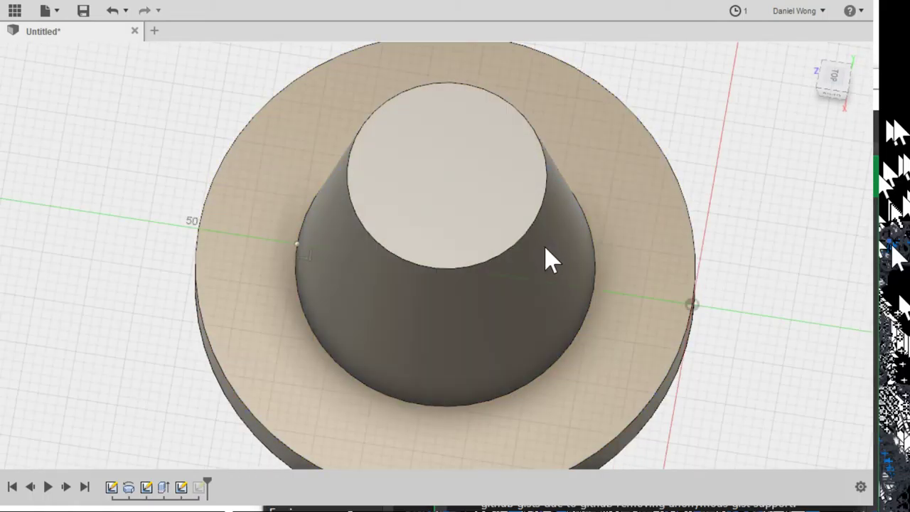
pyautogui.scroll(-5, 611, 288)
pyautogui.keyDown('shift'); pyautogui.moveTo(627, 270); pyautogui.dragTo(584, 299, button='middle'); pyautogui.keyUp('shift')
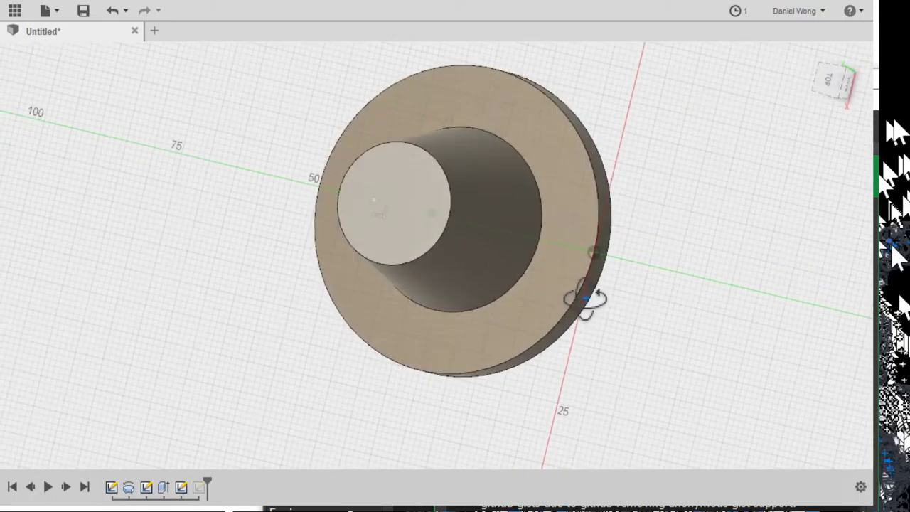
pyautogui.scroll(10, 617, 302)
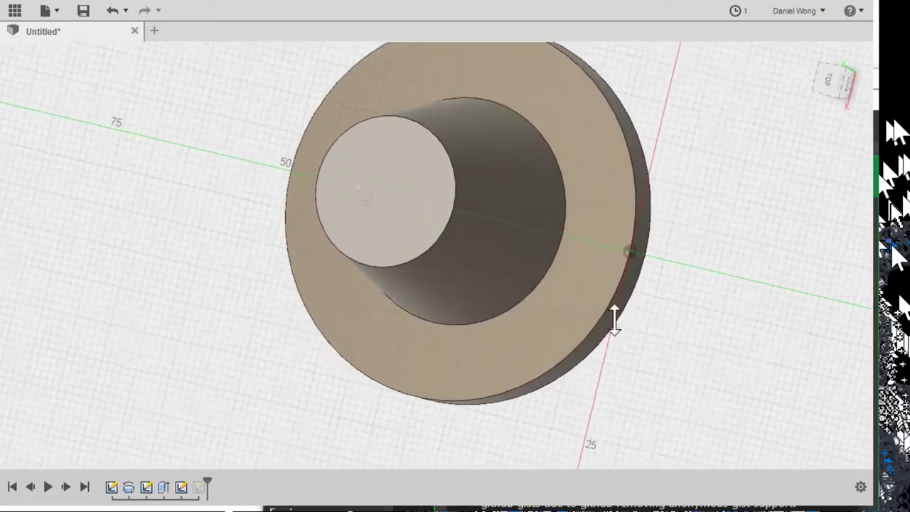
pyautogui.scroll(-5, 666, 409)
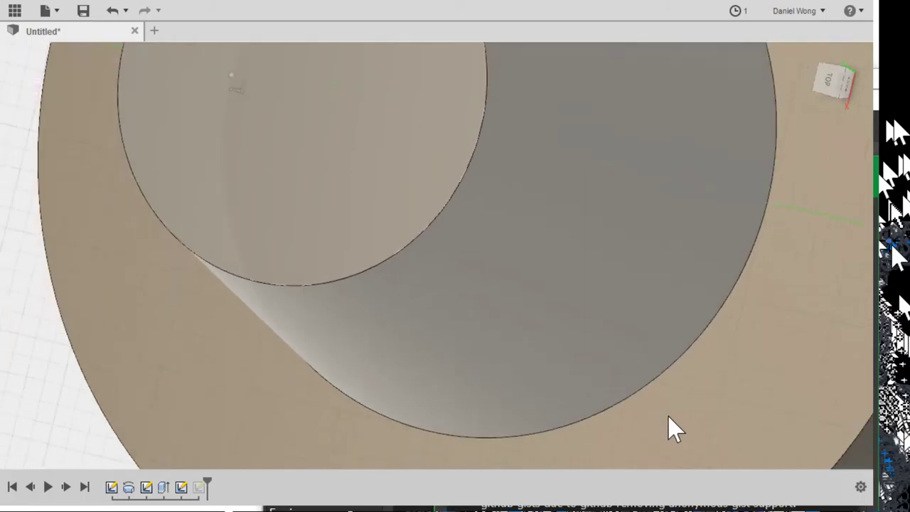
pyautogui.moveTo(666, 392)
pyautogui.keyDown('shift'); pyautogui.mouseDown(button='middle')
pyautogui.moveTo(679, 368)
pyautogui.moveTo(686, 386)
pyautogui.mouseUp(button='middle'); pyautogui.keyUp('shift')
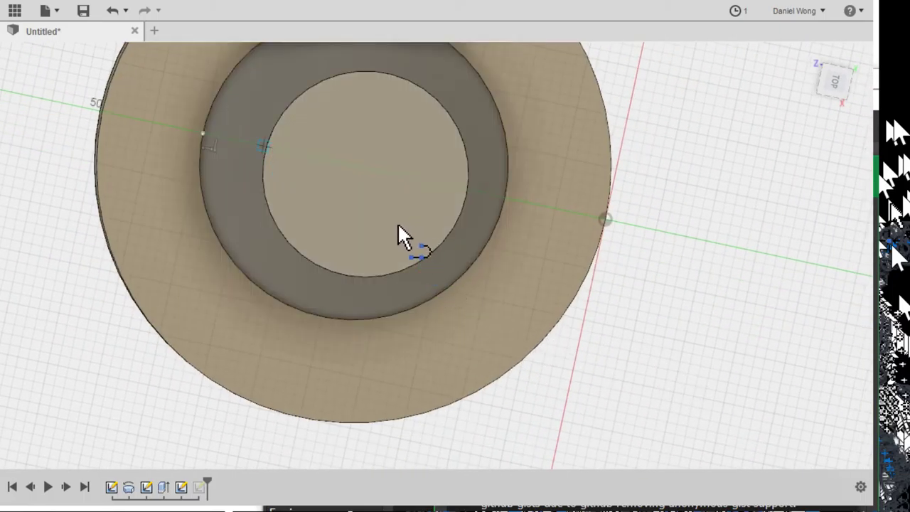
pyautogui.scroll(-4, 408, 223)
pyautogui.scroll(2, 420, 228)
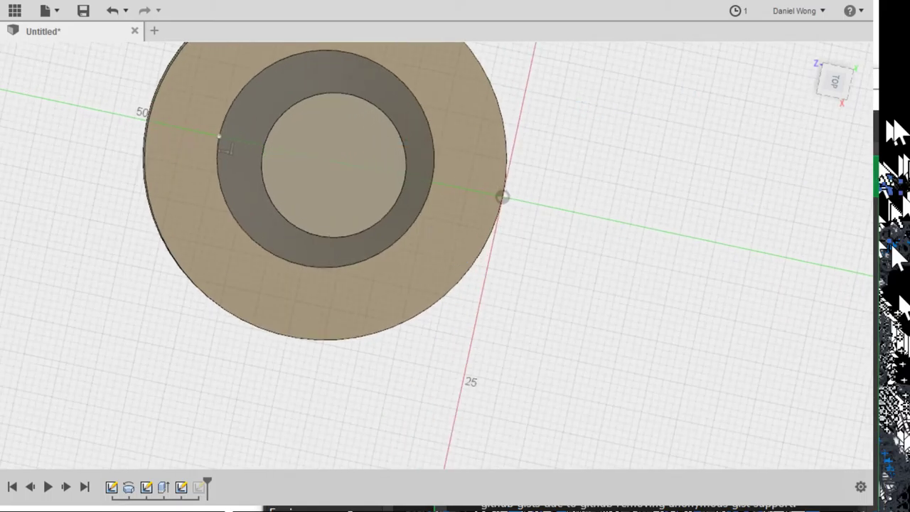
# In the end-face sketch, draw a V-shaped notch of two lines from the circular edge, with its tip inside the circle on the vertical axis
pyautogui.click(791, 188)
pyautogui.press('e')
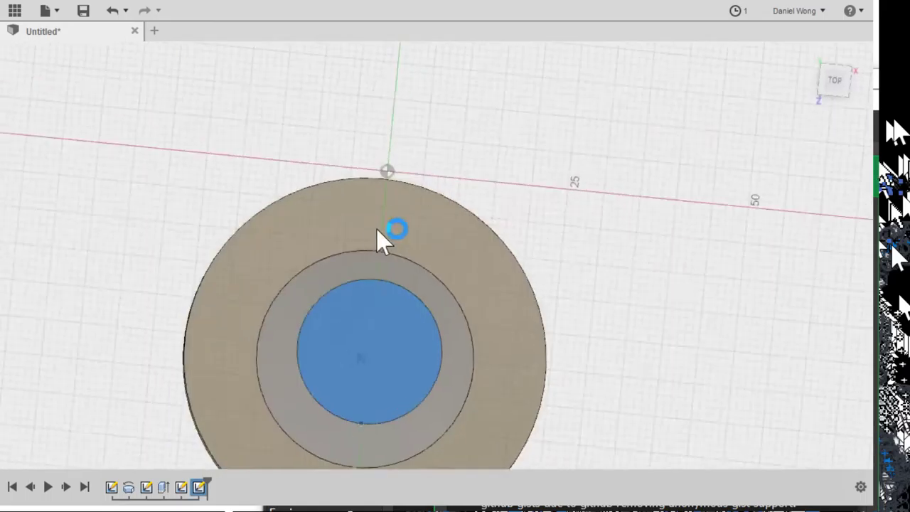
pyautogui.click(650, 497)
pyautogui.click(655, 472)
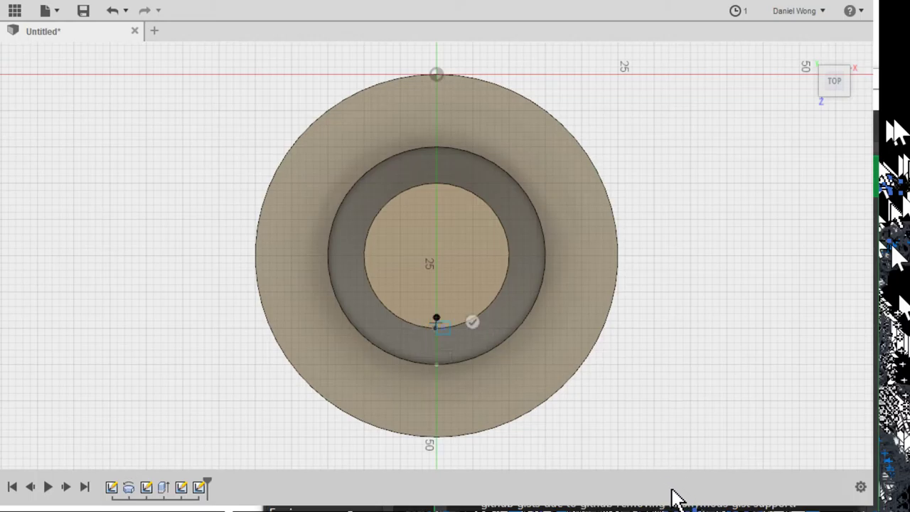
pyautogui.scroll(-3, 671, 488)
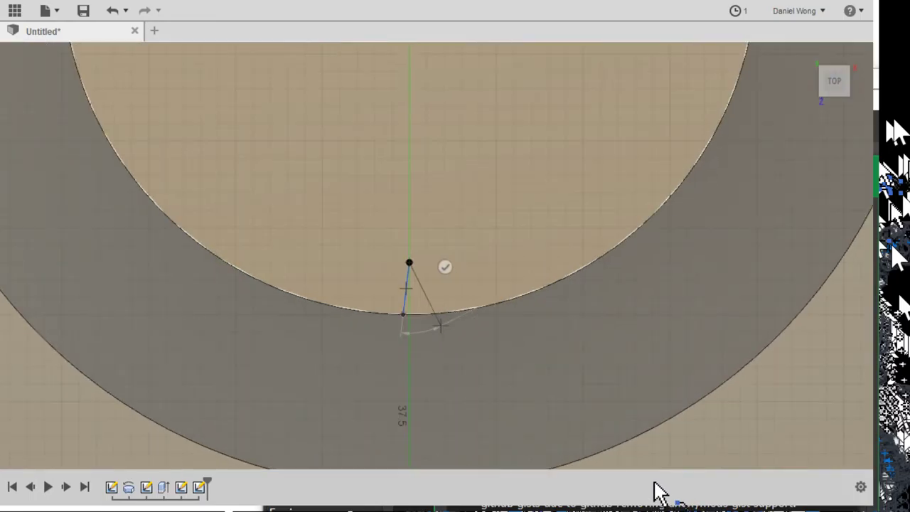
pyautogui.press('Escape')
pyautogui.click(617, 452)
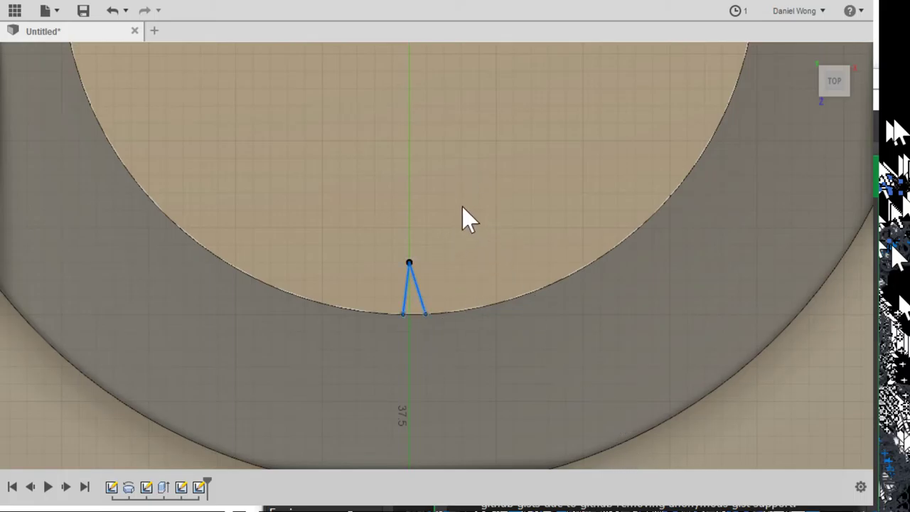
# Create a circular pattern of the two notch lines about the end face's centre with 40 instances
pyautogui.scroll(3, 697, 304)
pyautogui.scroll(-6, 697, 304)
pyautogui.scroll(1, 699, 260)
pyautogui.scroll(-5, 700, 260)
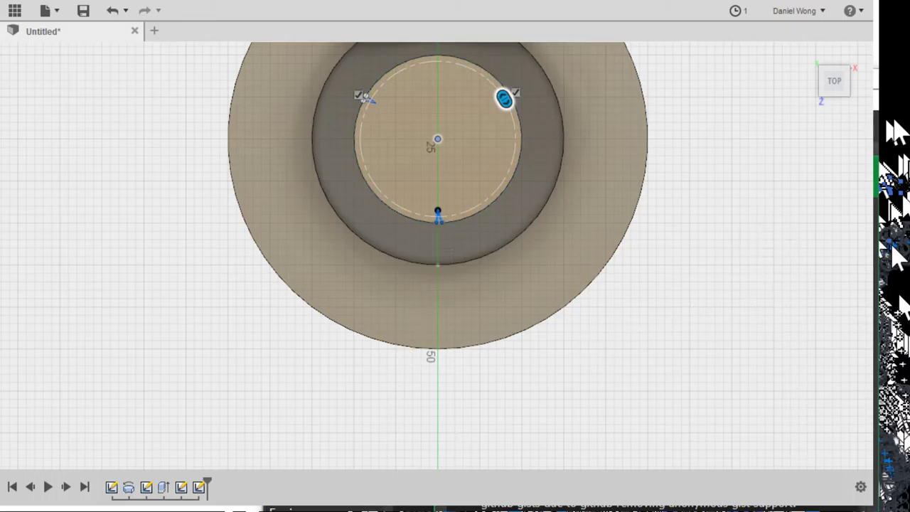
pyautogui.moveTo(504, 99); pyautogui.dragTo(462, 211)
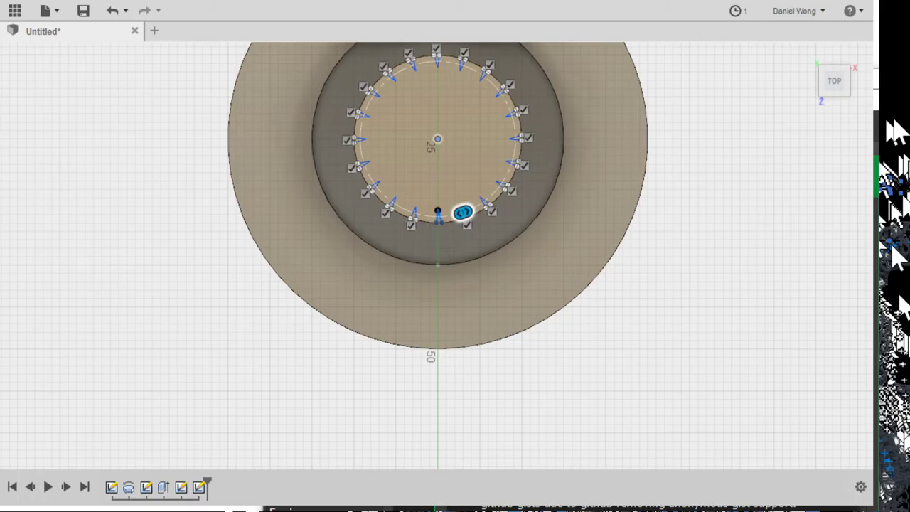
pyautogui.moveTo(463, 212); pyautogui.dragTo(451, 216)
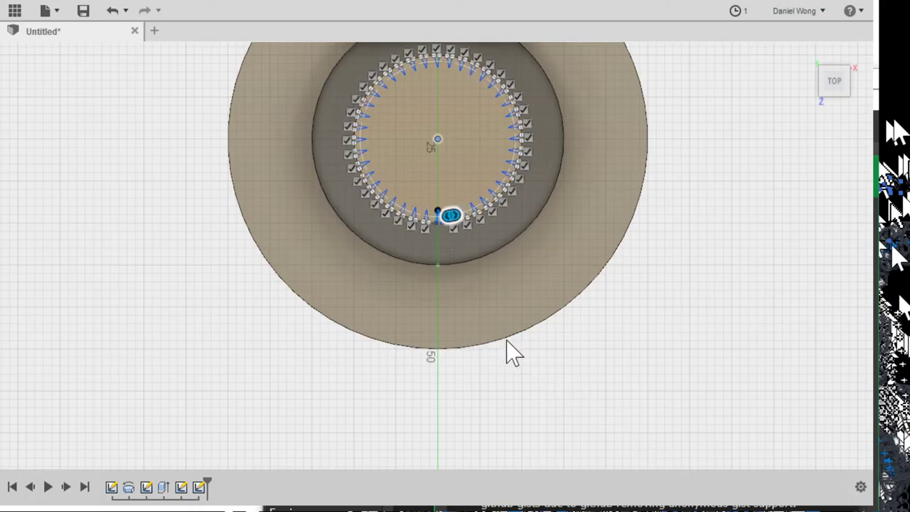
pyautogui.press('Return')
# Try to extrude one triangular notch profile at the edge of the end face
pyautogui.scroll(3, 566, 337)
pyautogui.keyDown('shift'); pyautogui.moveTo(589, 364); pyautogui.dragTo(565, 250, button='middle'); pyautogui.keyUp('shift')
pyautogui.scroll(-3, 590, 250)
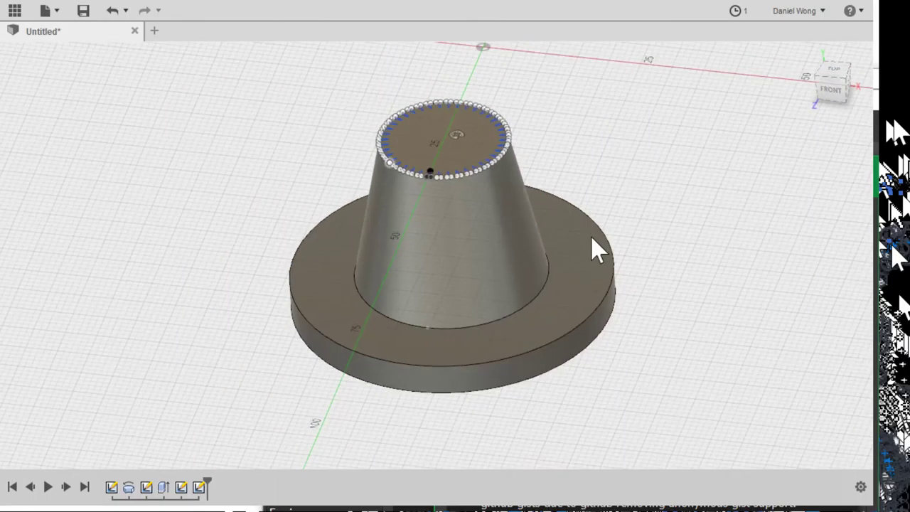
pyautogui.scroll(8, 593, 248)
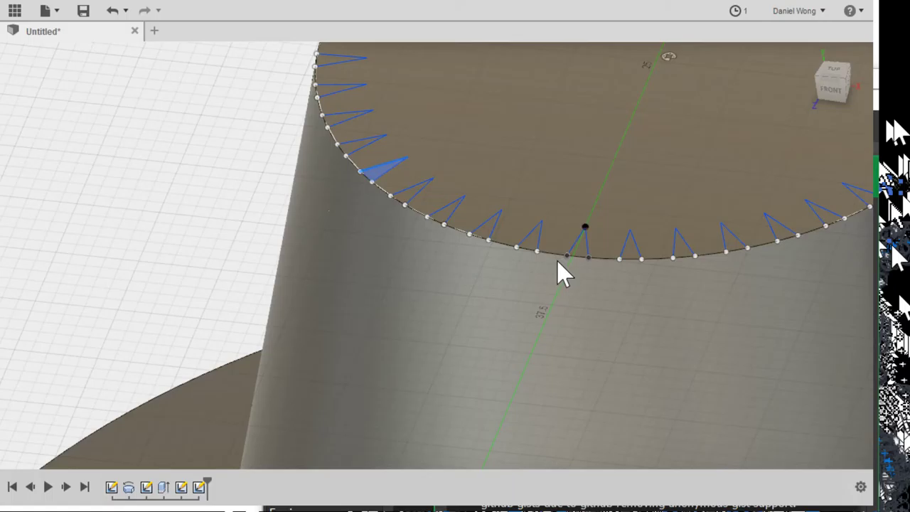
pyautogui.click(556, 261)
pyautogui.press('e')
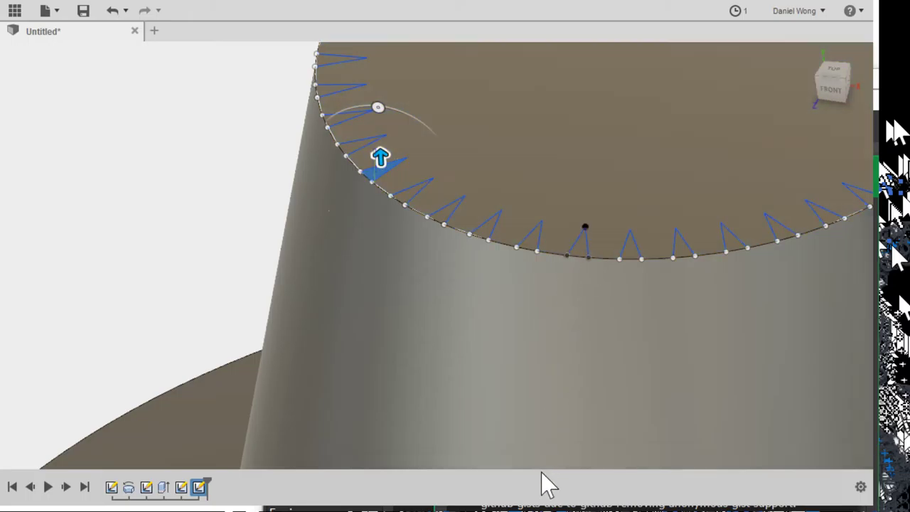
pyautogui.moveTo(578, 385); pyautogui.dragTo(649, 245)
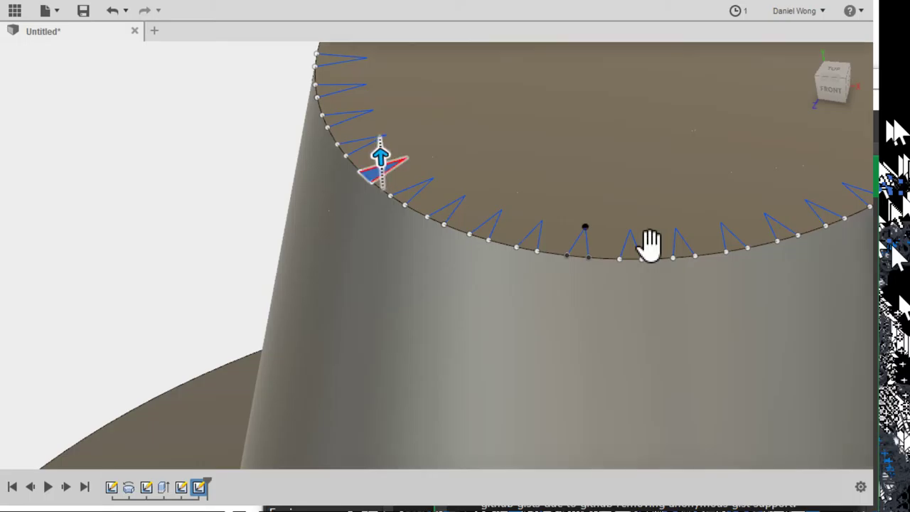
pyautogui.scroll(3, 631, 324)
pyautogui.scroll(-5, 631, 325)
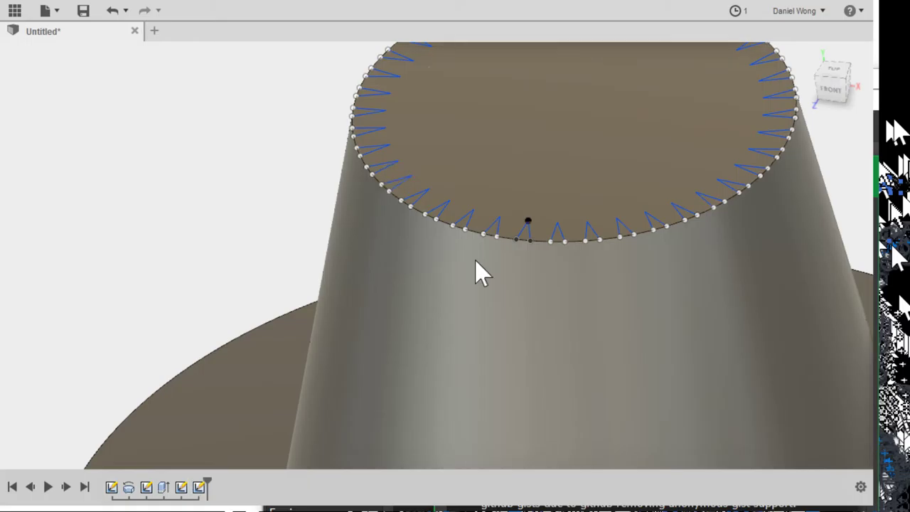
# Retry extruding the same triangular notch profile, and cancel the extrusion
pyautogui.click(593, 275)
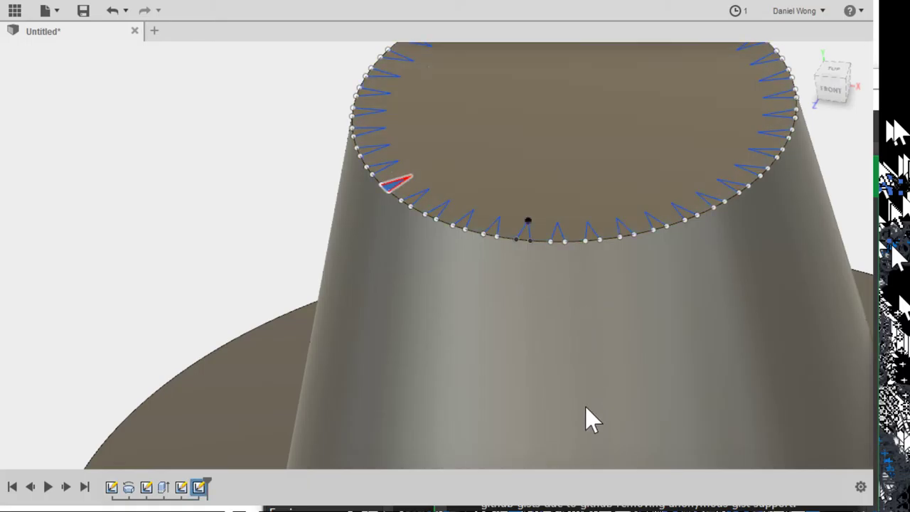
pyautogui.scroll(3, 588, 443)
pyautogui.scroll(-8, 588, 443)
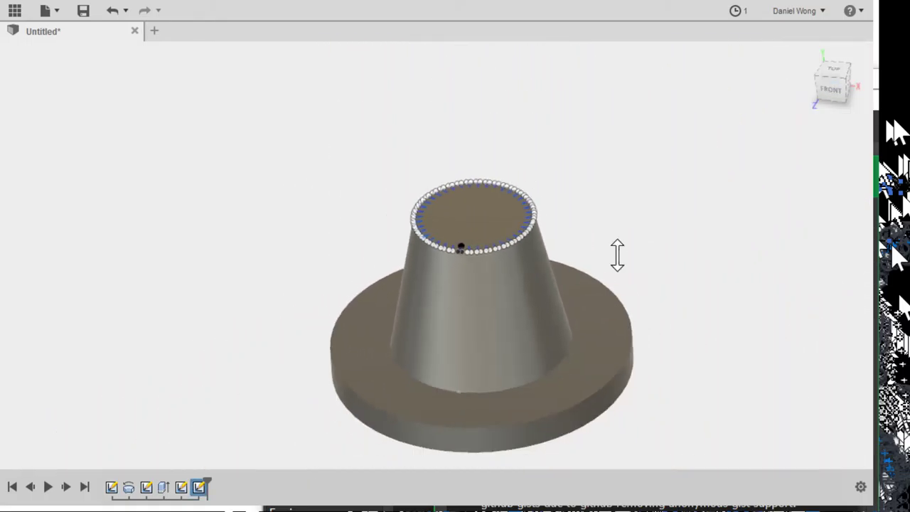
pyautogui.keyDown('shift'); pyautogui.moveTo(634, 382); pyautogui.dragTo(625, 423, button='middle'); pyautogui.keyUp('shift')
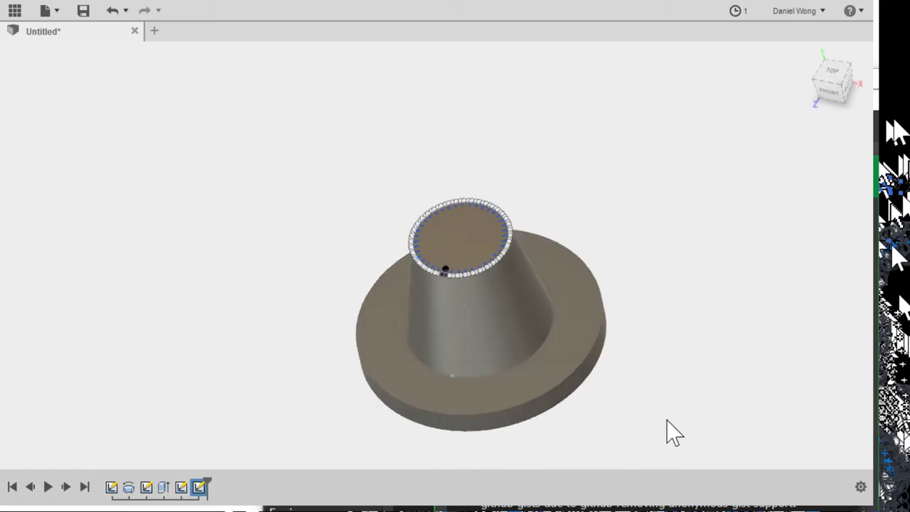
pyautogui.scroll(5, 670, 445)
pyautogui.scroll(-4, 675, 412)
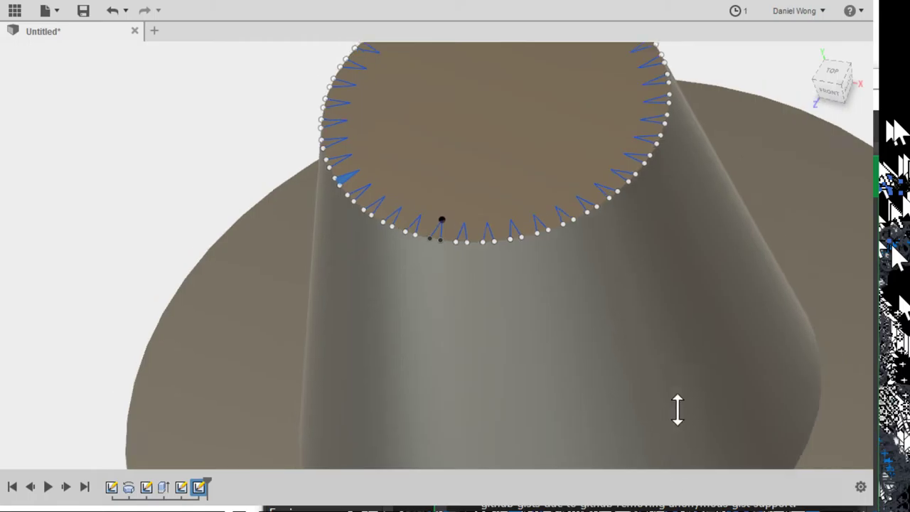
pyautogui.moveTo(690, 422); pyautogui.dragTo(767, 225, button='middle')
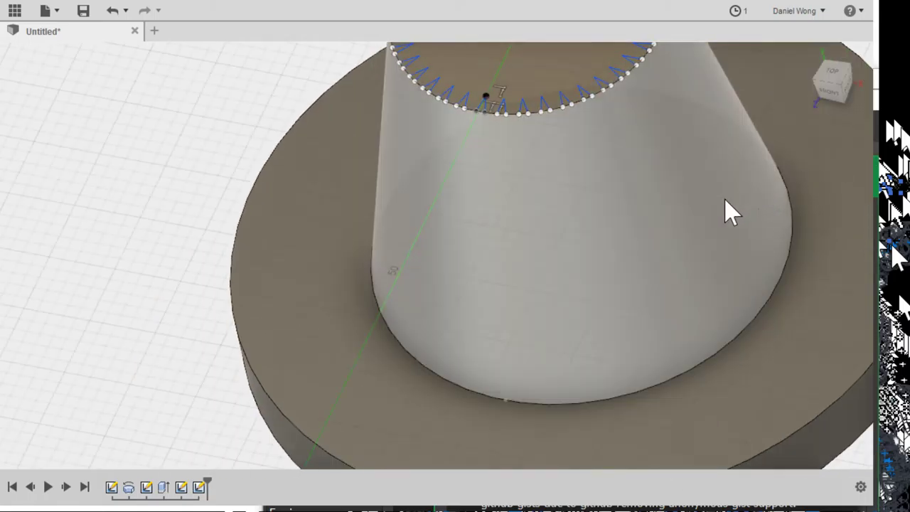
# Try to draw a line from the original notch's corner on the end face's edge down to the point at the cone's base
pyautogui.press('l')
pyautogui.click(476, 111)
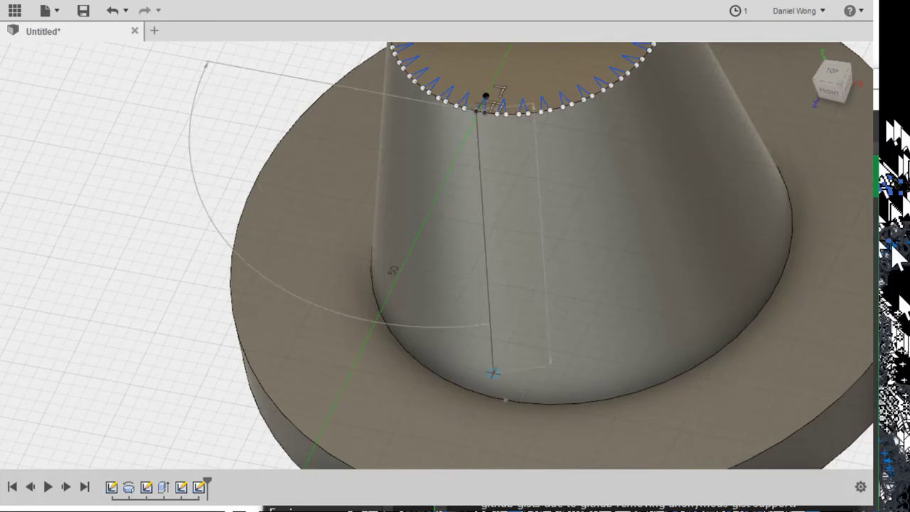
pyautogui.scroll(-3, 510, 398)
pyautogui.scroll(4, 509, 398)
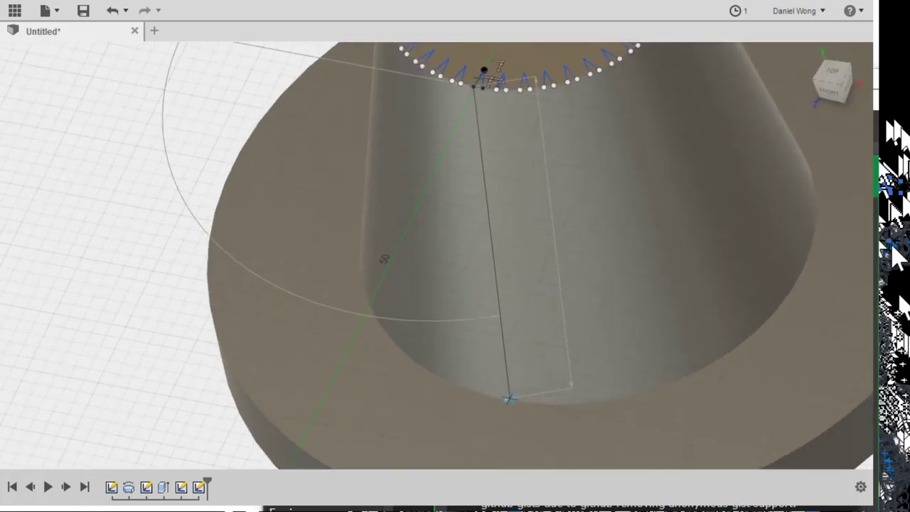
pyautogui.moveTo(507, 400)
pyautogui.keyDown('shift'); pyautogui.mouseDown(button='middle')
pyautogui.moveTo(405, 387)
pyautogui.moveTo(426, 383)
pyautogui.mouseUp(button='middle'); pyautogui.keyUp('shift')
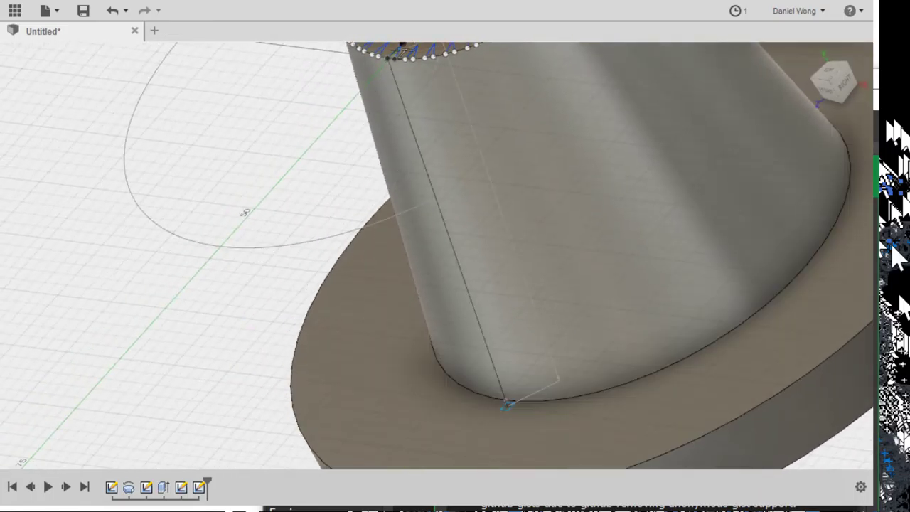
pyautogui.keyDown('shift'); pyautogui.moveTo(504, 396); pyautogui.dragTo(710, 391, button='middle'); pyautogui.keyUp('shift')
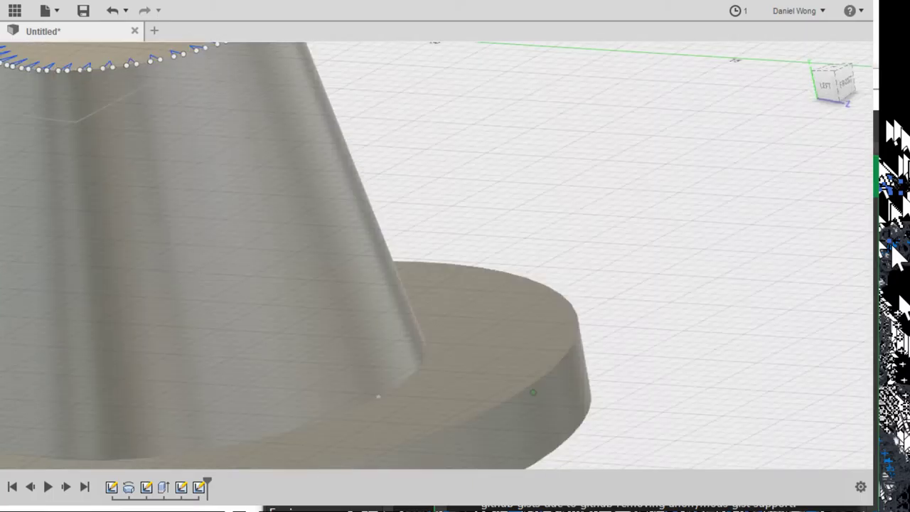
pyautogui.keyDown('shift'); pyautogui.moveTo(527, 320); pyautogui.dragTo(520, 385, button='middle'); pyautogui.keyUp('shift')
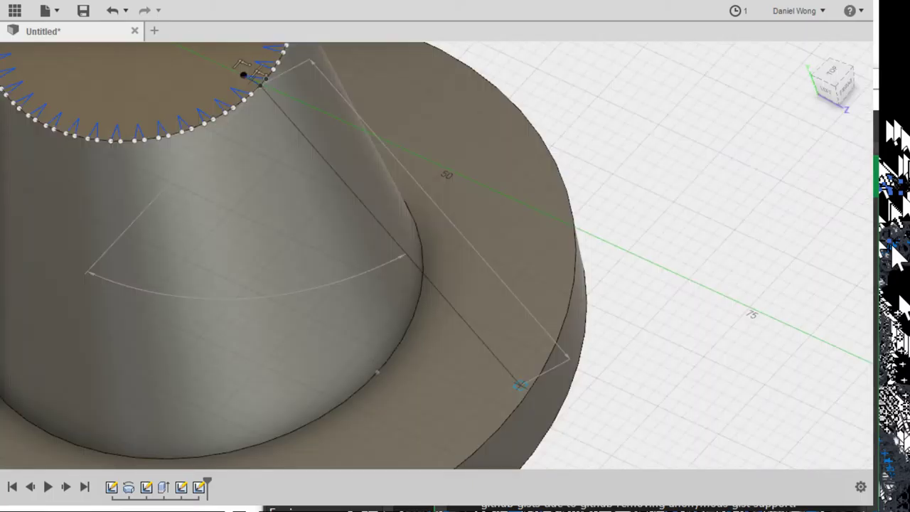
pyautogui.scroll(-5, 406, 309)
pyautogui.keyDown('shift'); pyautogui.moveTo(613, 468); pyautogui.dragTo(732, 435, button='middle'); pyautogui.keyUp('shift')
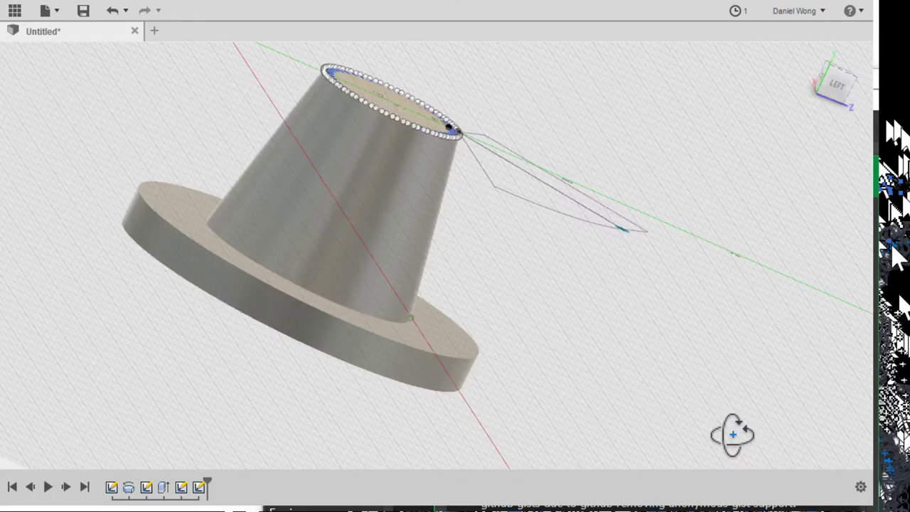
pyautogui.moveTo(621, 488)
pyautogui.keyDown('shift'); pyautogui.mouseDown(button='middle')
pyautogui.moveTo(637, 479)
pyautogui.moveTo(672, 484)
pyautogui.moveTo(657, 490)
pyautogui.moveTo(731, 487)
pyautogui.moveTo(523, 481)
pyautogui.mouseUp(button='middle'); pyautogui.keyUp('shift')
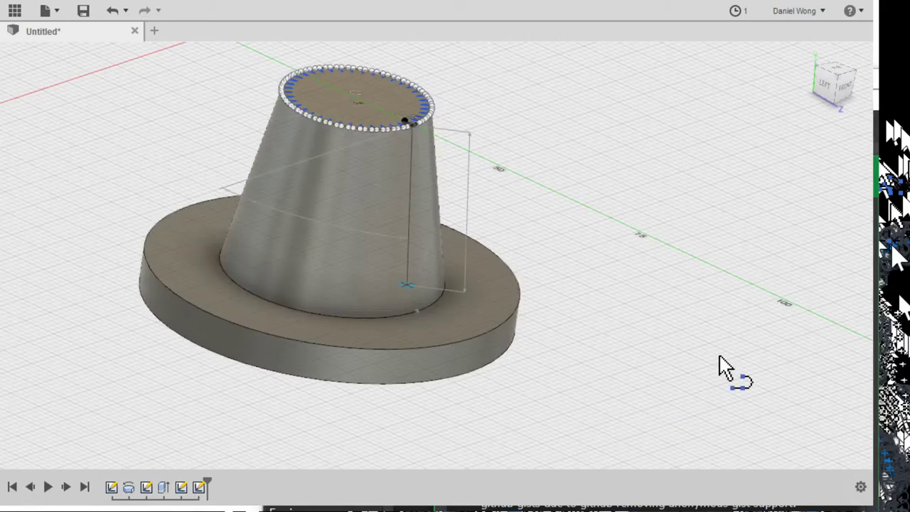
# Examine the cone's sloping face and the point at its base from close up, from the side and from above
pyautogui.scroll(3, 647, 377)
pyautogui.scroll(3, 597, 263)
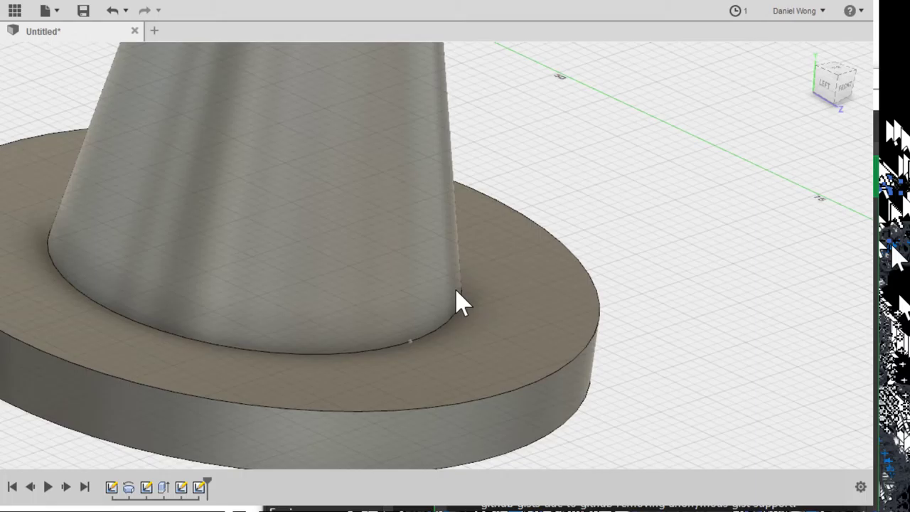
pyautogui.scroll(-2, 457, 293)
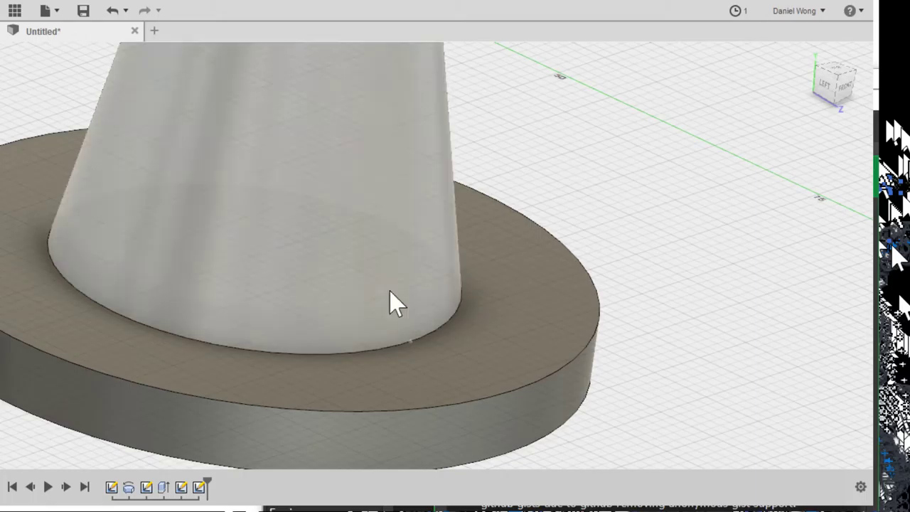
pyautogui.click(341, 298)
pyautogui.scroll(-2, 374, 299)
pyautogui.scroll(-3, 391, 310)
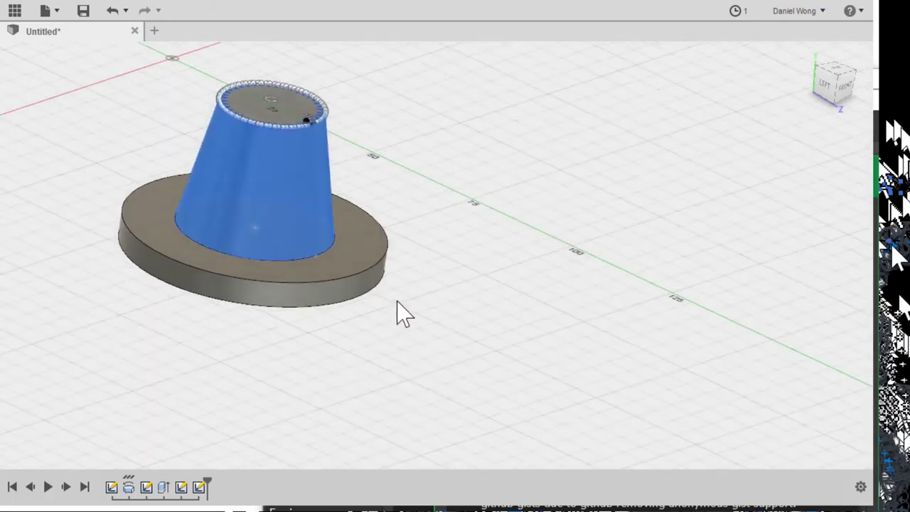
pyautogui.keyDown('shift'); pyautogui.moveTo(408, 291); pyautogui.dragTo(376, 314, button='middle'); pyautogui.keyUp('shift')
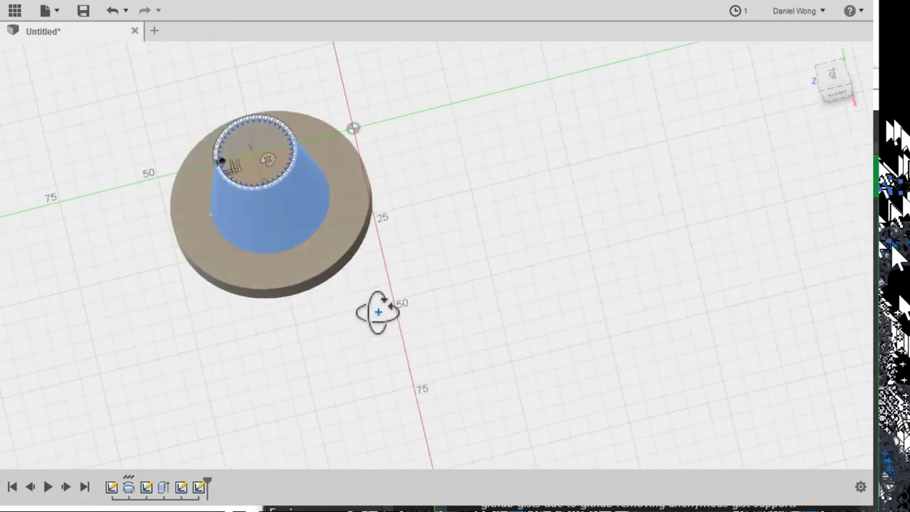
pyautogui.scroll(3, 314, 373)
pyautogui.scroll(-5, 315, 373)
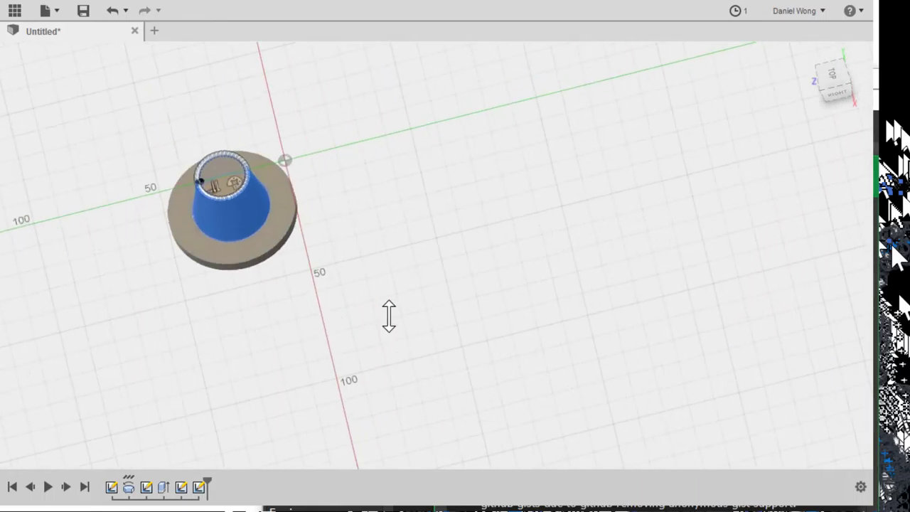
pyautogui.moveTo(388, 316); pyautogui.dragTo(590, 356, button='middle')
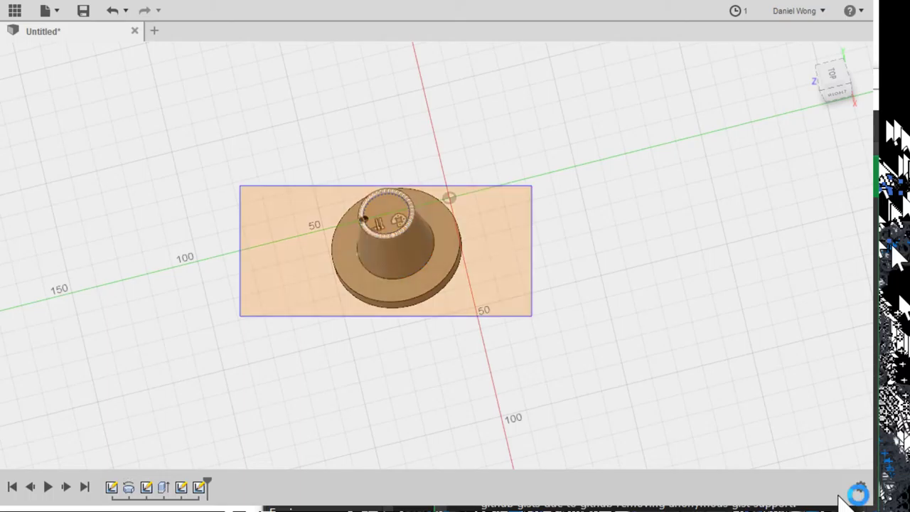
# Select the whole flanged cone and delete the solid model
pyautogui.moveTo(531, 315); pyautogui.dragTo(556, 370)
pyautogui.click(363, 218)
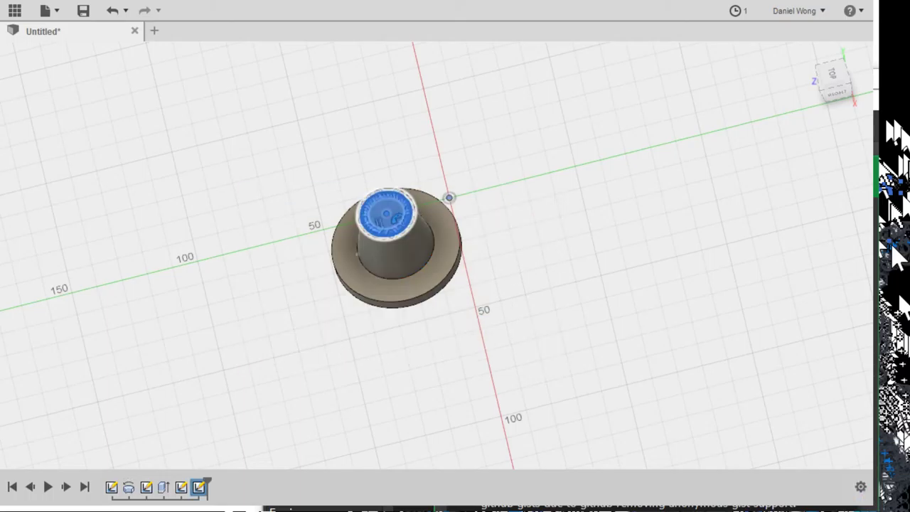
pyautogui.press('Escape')
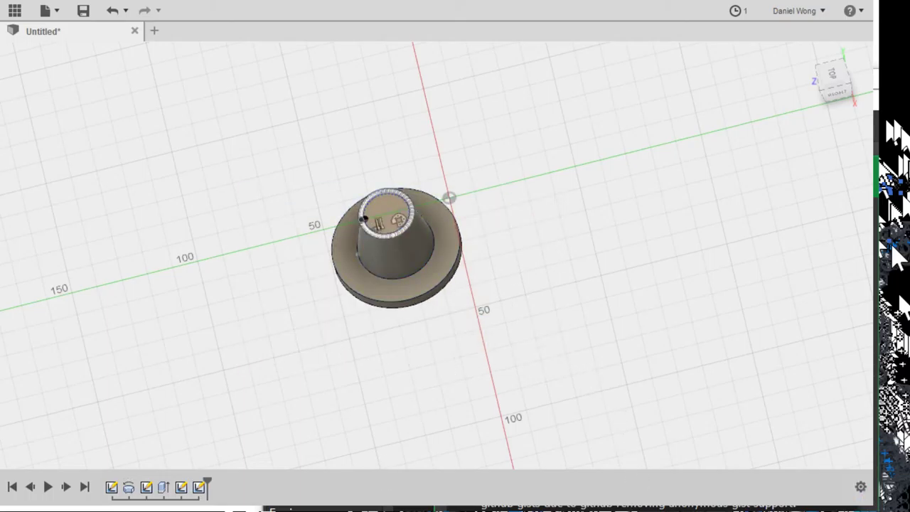
pyautogui.moveTo(225, 144); pyautogui.dragTo(600, 383)
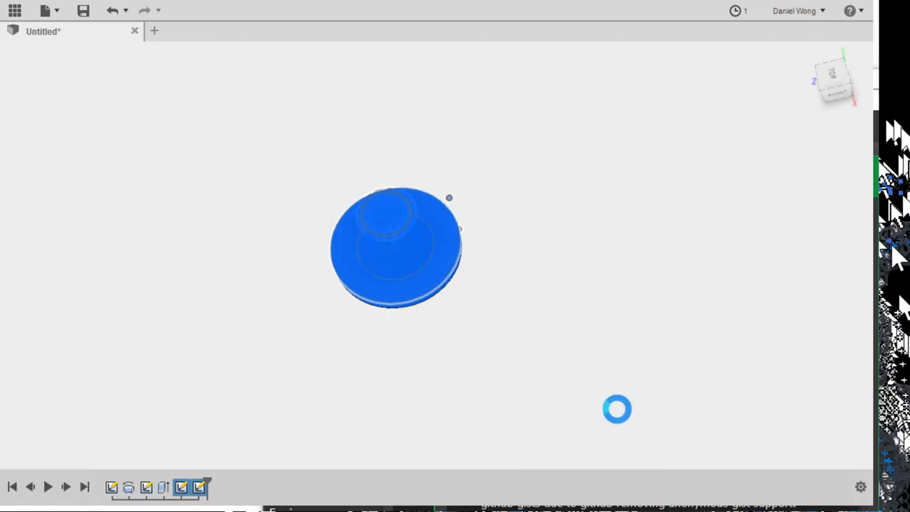
pyautogui.press('Delete')
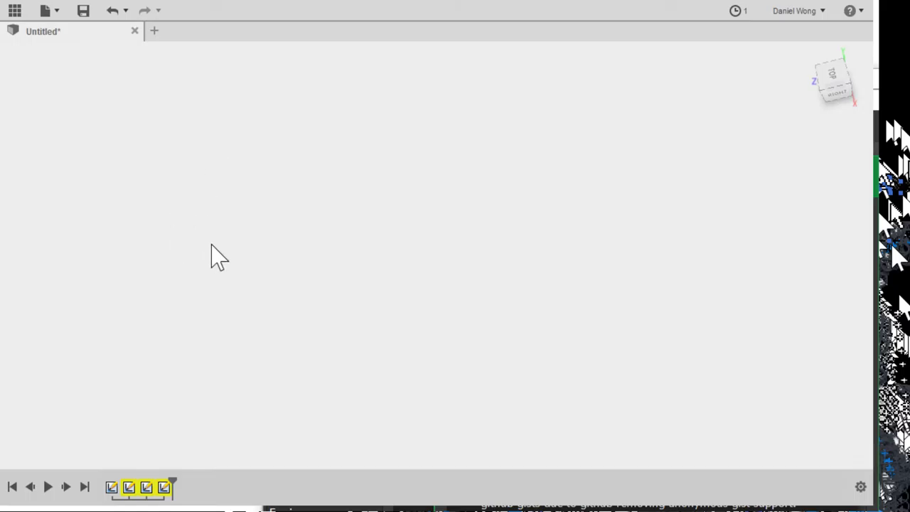
# Start a new sketch on the horizontal origin plane, viewed from the top, and draw a circle centred on the origin
pyautogui.keyDown('shift'); pyautogui.moveTo(357, 246); pyautogui.dragTo(800, 25, button='middle'); pyautogui.keyUp('shift')
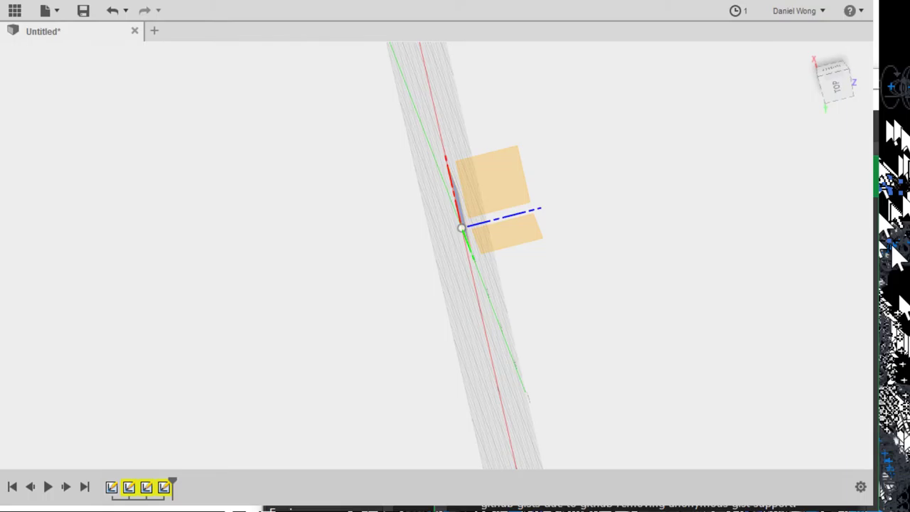
pyautogui.click(807, 53)
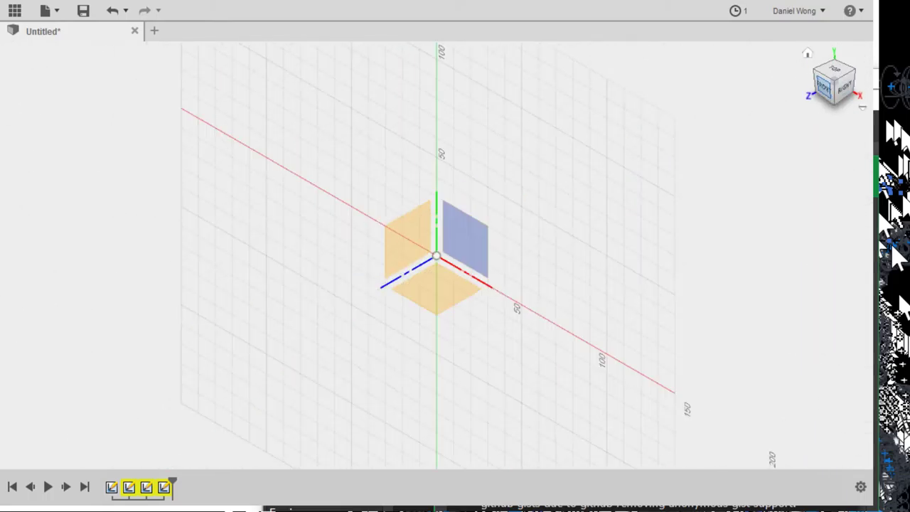
pyautogui.click(834, 69)
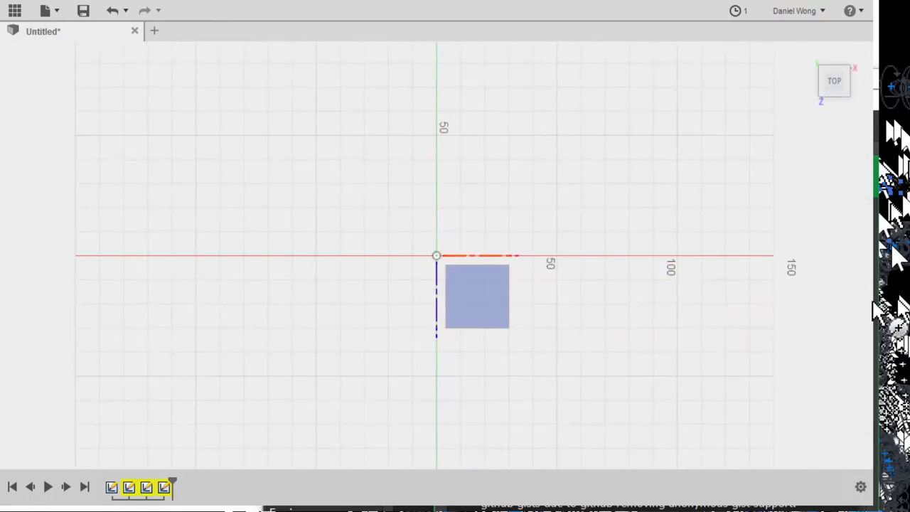
pyautogui.click(712, 424)
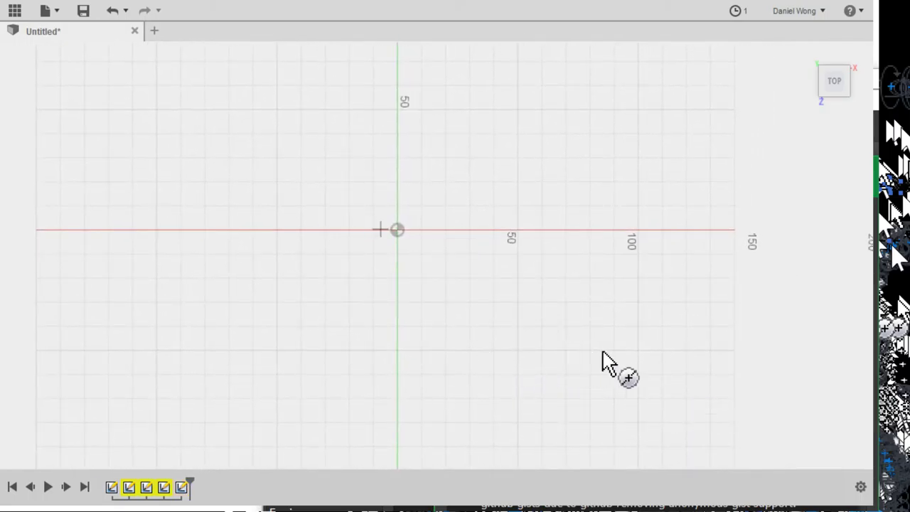
pyautogui.click(397, 229)
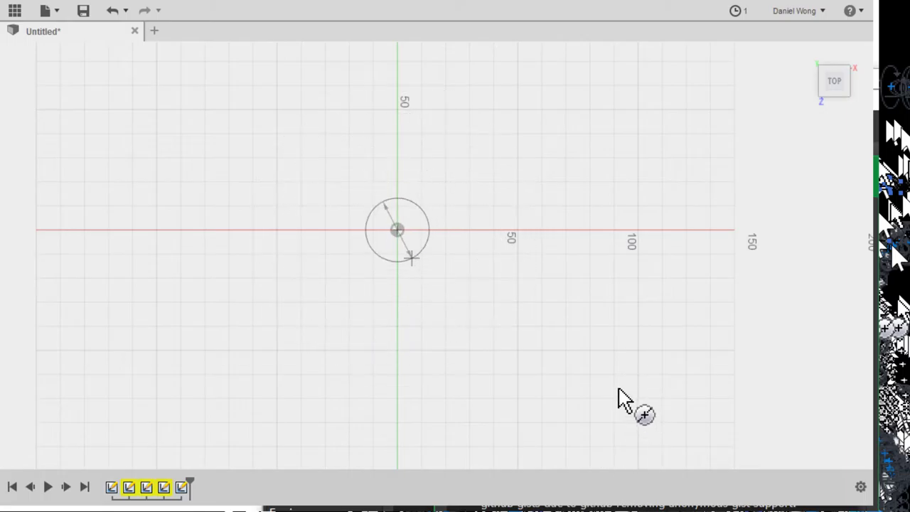
pyautogui.click(411, 262)
# Draw a second, smaller circle inside the first one, centred on the same origin point
pyautogui.scroll(-3, 405, 239)
pyautogui.scroll(3, 404, 236)
pyautogui.keyDown('shift'); pyautogui.moveTo(590, 388); pyautogui.dragTo(592, 339, button='middle'); pyautogui.keyUp('shift')
pyautogui.click(393, 220)
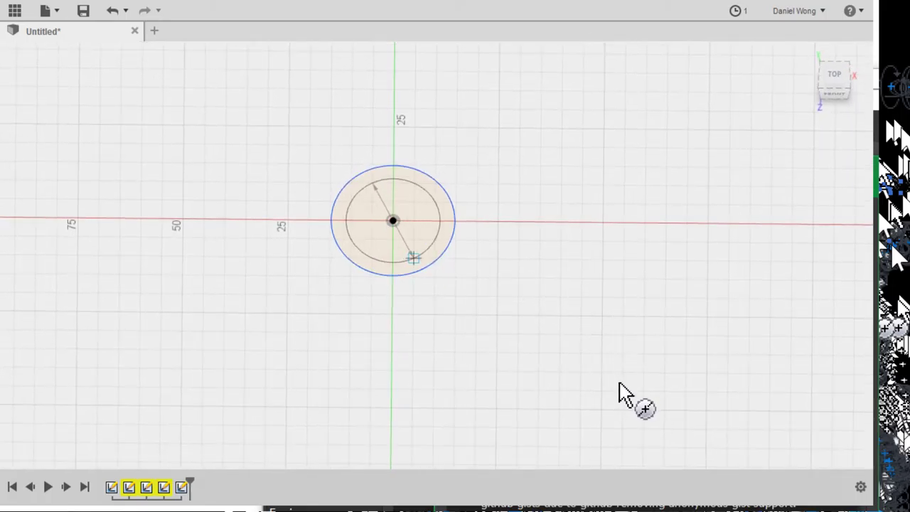
pyautogui.press('e')
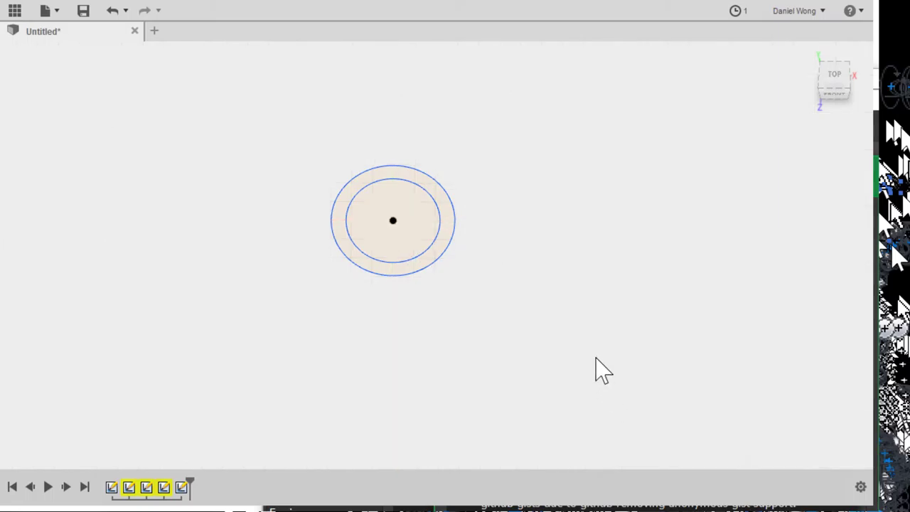
pyautogui.moveTo(603, 326); pyautogui.dragTo(604, 242)
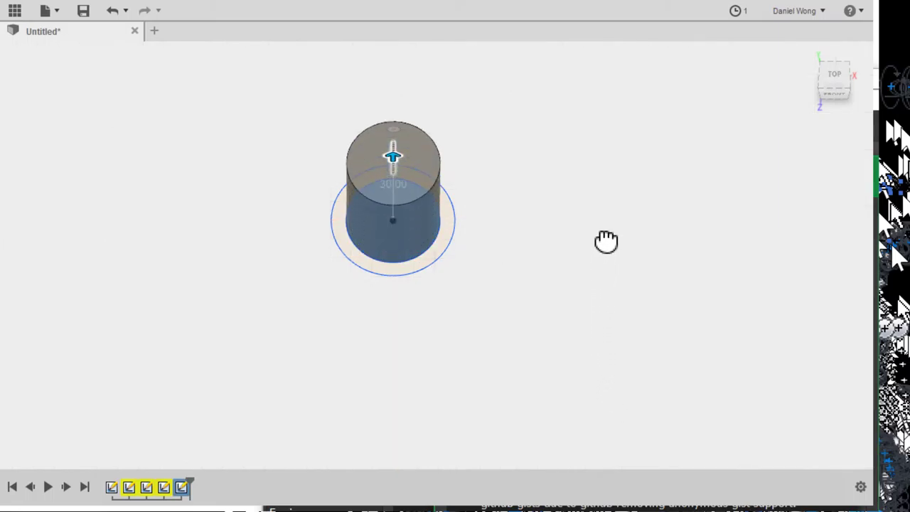
pyautogui.click(522, 369)
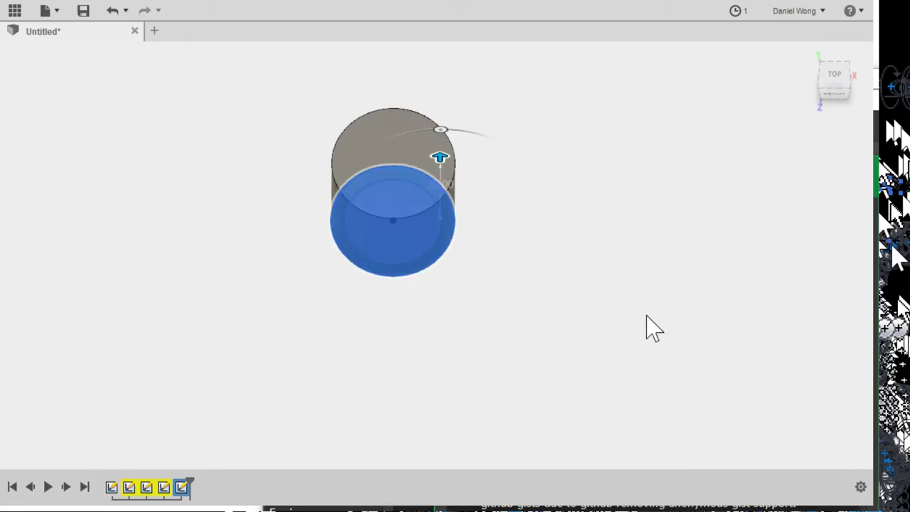
pyautogui.moveTo(655, 253); pyautogui.dragTo(611, 315)
pyautogui.moveTo(656, 292)
pyautogui.mouseDown()
pyautogui.moveTo(670, 303)
pyautogui.moveTo(676, 249)
pyautogui.moveTo(674, 289)
pyautogui.mouseUp()
pyautogui.press('Escape')
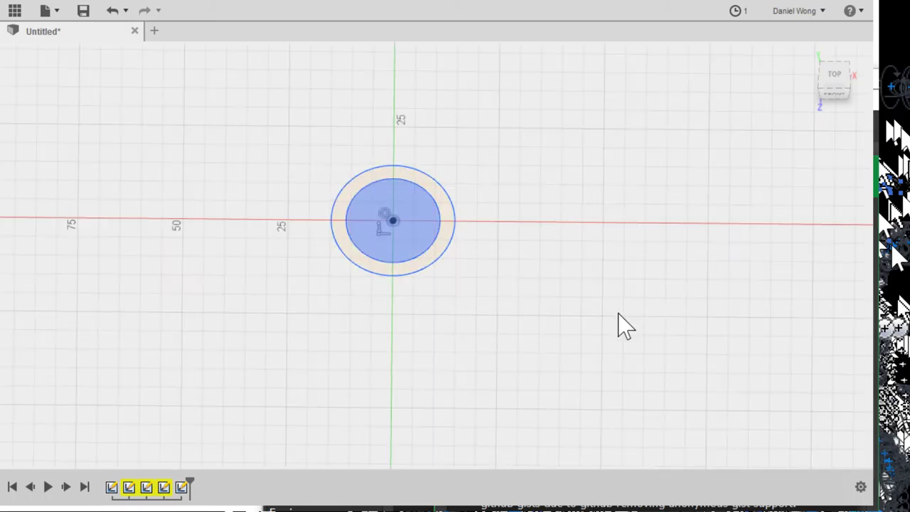
# Extrude the inner circle about 30 mm upward into a solid cylinder
pyautogui.click(618, 307)
pyautogui.moveTo(615, 327); pyautogui.dragTo(609, 258)
pyautogui.press('Return')
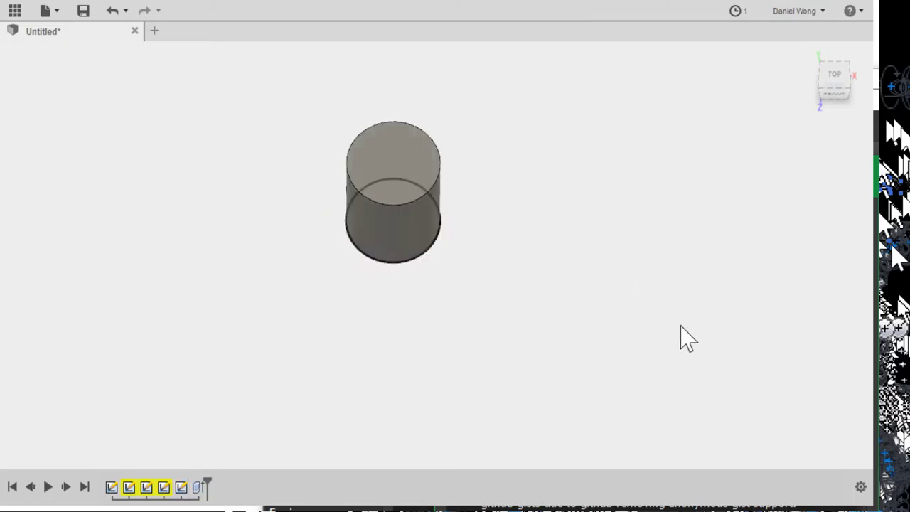
# Sketch a circle wider than the cylinder on its base face, centred on the origin
pyautogui.keyDown('shift'); pyautogui.moveTo(808, 315); pyautogui.dragTo(633, 337, button='middle'); pyautogui.keyUp('shift')
pyautogui.scroll(3, 636, 341)
pyautogui.moveTo(632, 391)
pyautogui.keyDown('shift'); pyautogui.mouseDown(button='middle')
pyautogui.moveTo(653, 157)
pyautogui.moveTo(648, 170)
pyautogui.mouseUp(button='middle'); pyautogui.keyUp('shift')
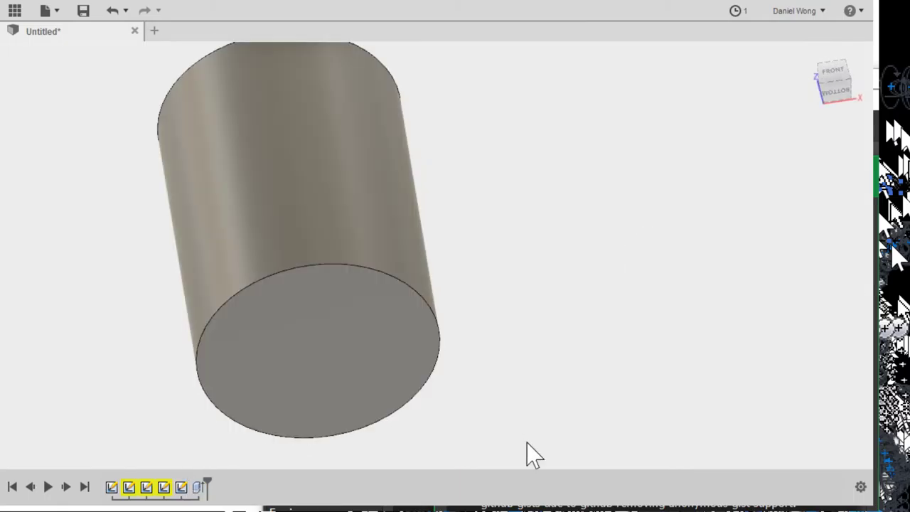
pyautogui.press('l')
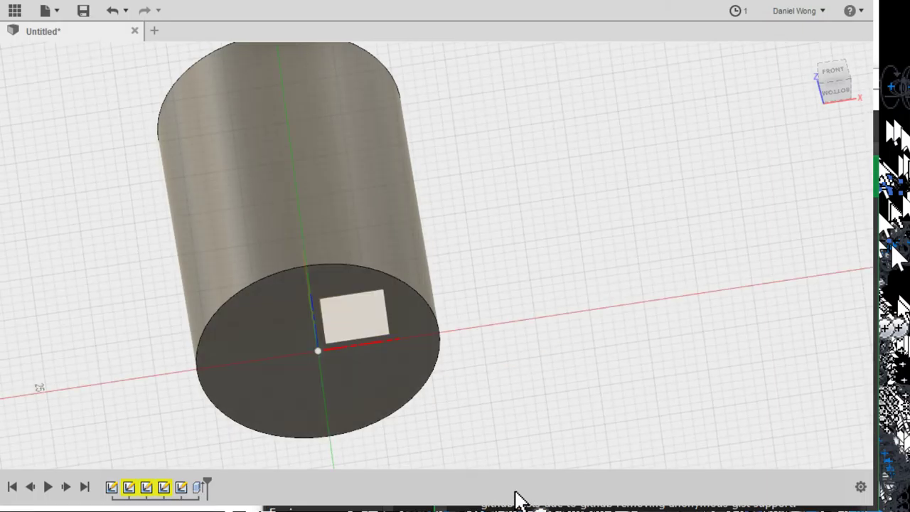
pyautogui.click(409, 285)
pyautogui.click(561, 361)
# Extrude the wider base circle about 6 mm upward, cutting into the cylinder's lower end
pyautogui.moveTo(761, 329)
pyautogui.keyDown('shift'); pyautogui.mouseDown(button='middle')
pyautogui.moveTo(674, 420)
pyautogui.moveTo(661, 411)
pyautogui.moveTo(682, 346)
pyautogui.moveTo(603, 405)
pyautogui.mouseUp(button='middle'); pyautogui.keyUp('shift')
pyautogui.scroll(-5, 665, 401)
pyautogui.press('e')
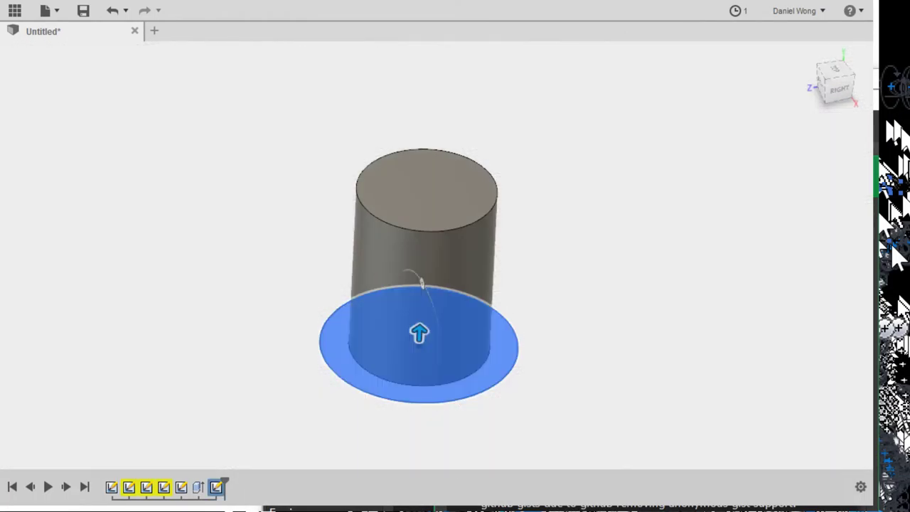
pyautogui.moveTo(420, 333); pyautogui.dragTo(421, 302)
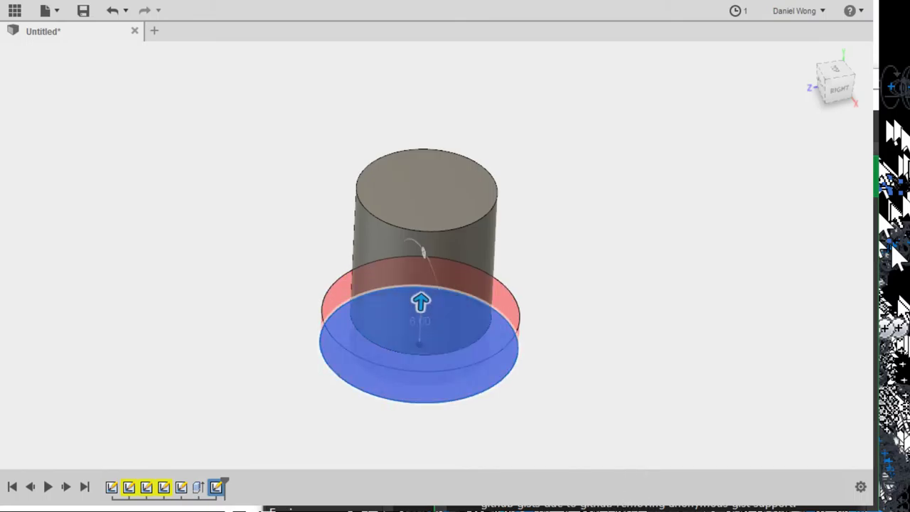
pyautogui.press('Return')
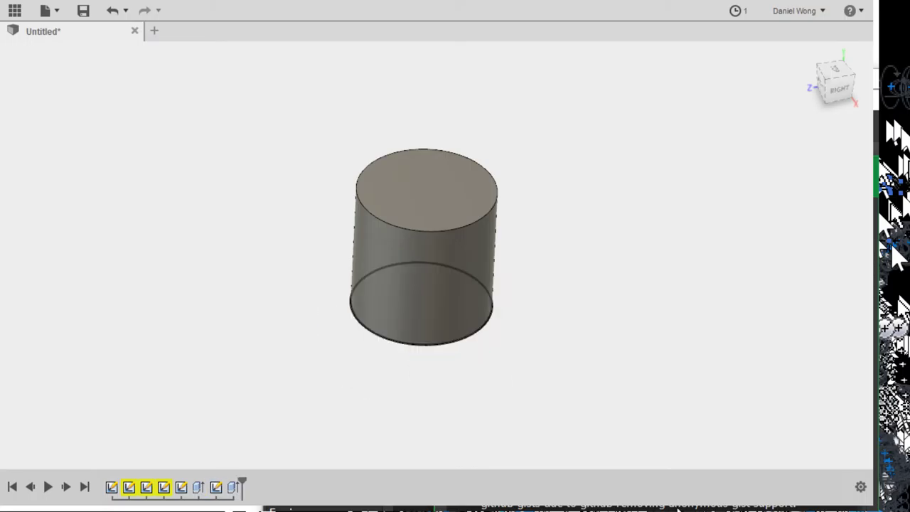
# Go back to the wider base circle and extrude its profile upward around the cylinder's lower end again
pyautogui.doubleClick(216, 486)
pyautogui.keyDown('shift'); pyautogui.moveTo(634, 447); pyautogui.dragTo(635, 334, button='middle'); pyautogui.keyUp('shift')
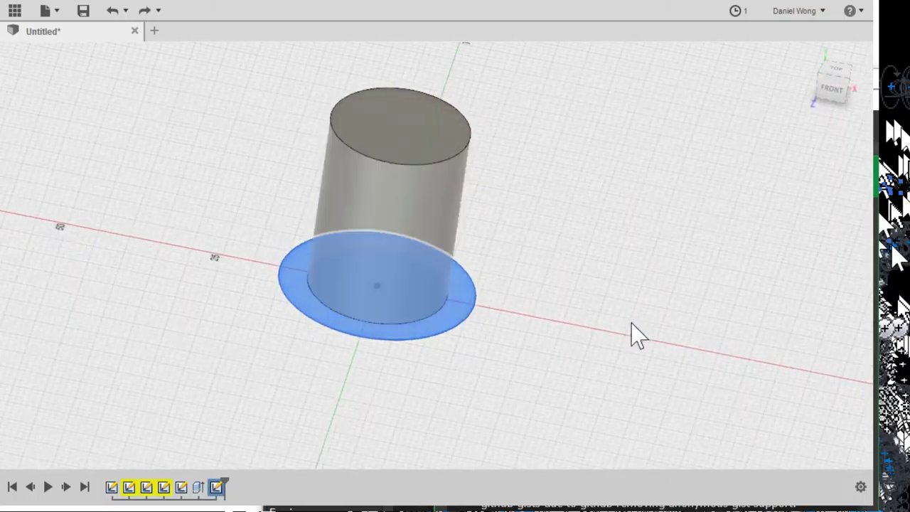
pyautogui.click(546, 499)
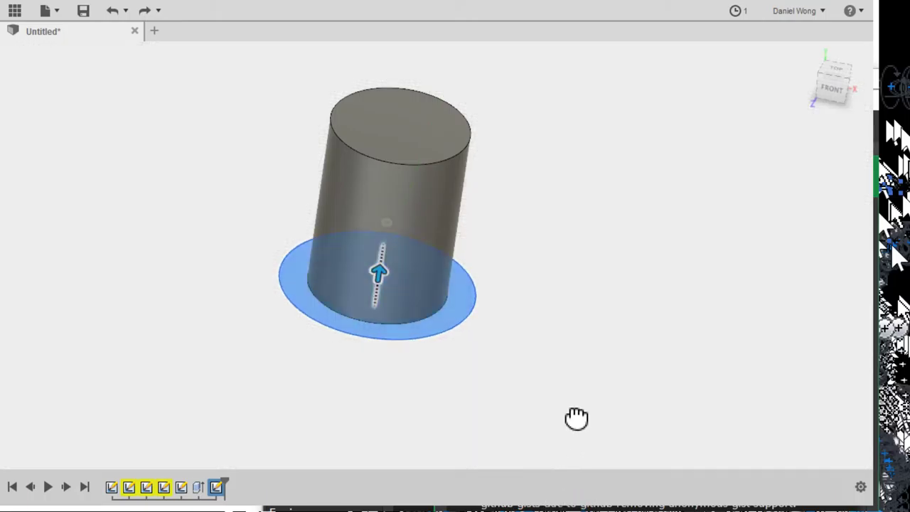
pyautogui.moveTo(576, 418); pyautogui.dragTo(581, 372)
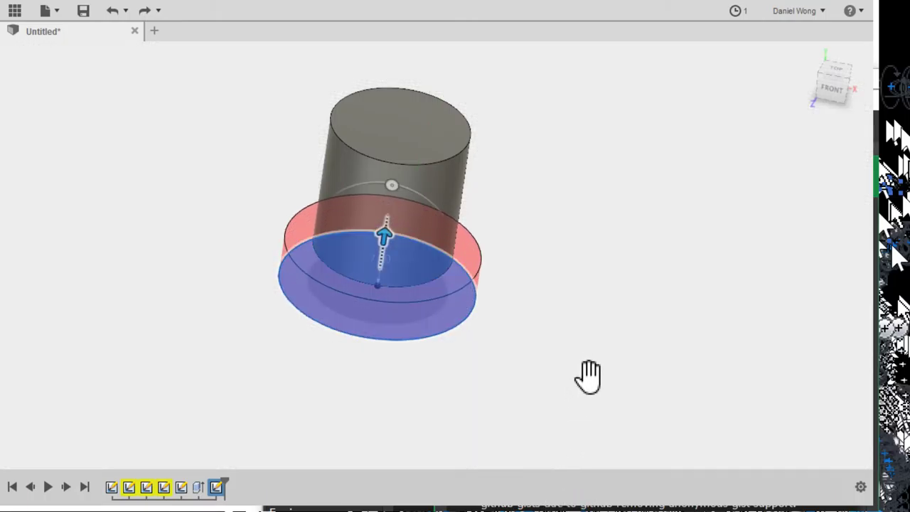
pyautogui.press('Return')
# Undo the extrusions and the base circle sketch, back to the original two concentric circles
pyautogui.hotkey('ctrl', 'z')
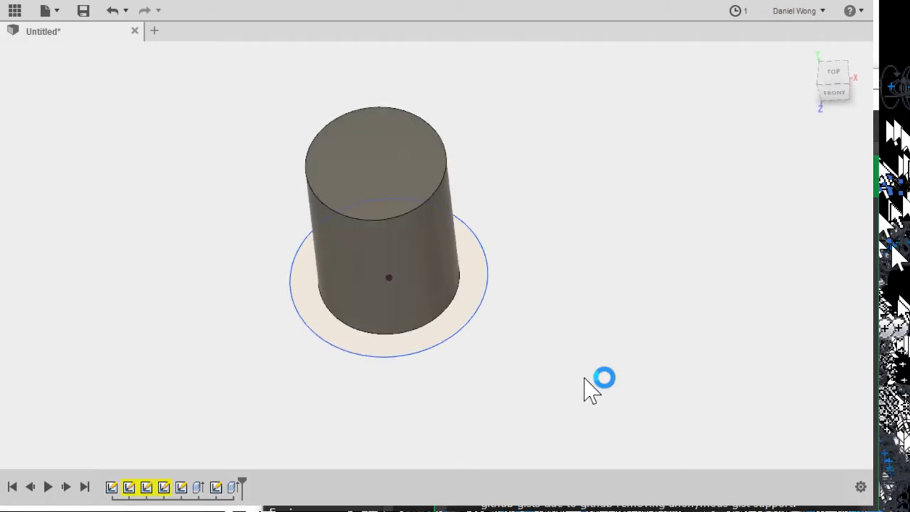
pyautogui.keyDown('shift'); pyautogui.moveTo(583, 406); pyautogui.dragTo(592, 346, button='middle'); pyautogui.keyUp('shift')
pyautogui.hotkey('ctrl', 'z')
pyautogui.hotkey('ctrl', 'z')
pyautogui.hotkey('ctrl', 'z')
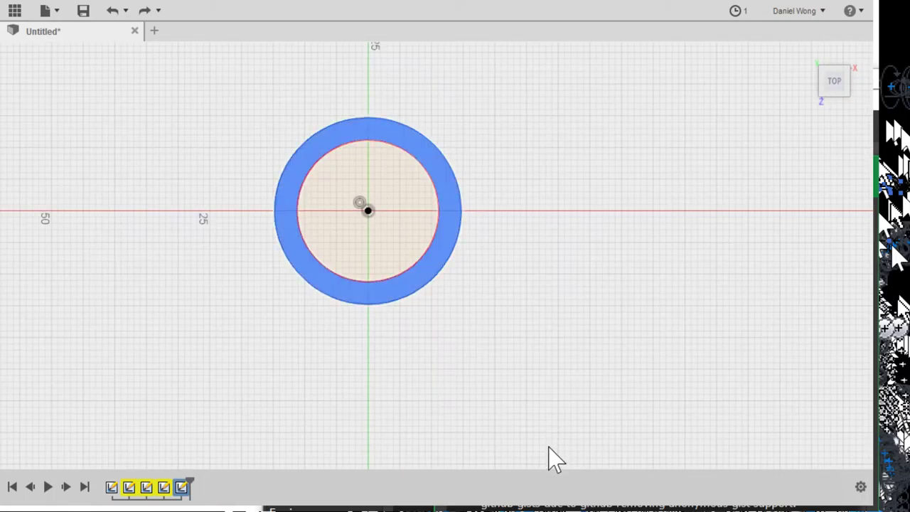
# Extrude both the outer ring and the inner circle upward together into one low solid disc
pyautogui.keyDown('shift'); pyautogui.moveTo(569, 412); pyautogui.dragTo(552, 461, button='middle'); pyautogui.keyUp('shift')
pyautogui.press('e')
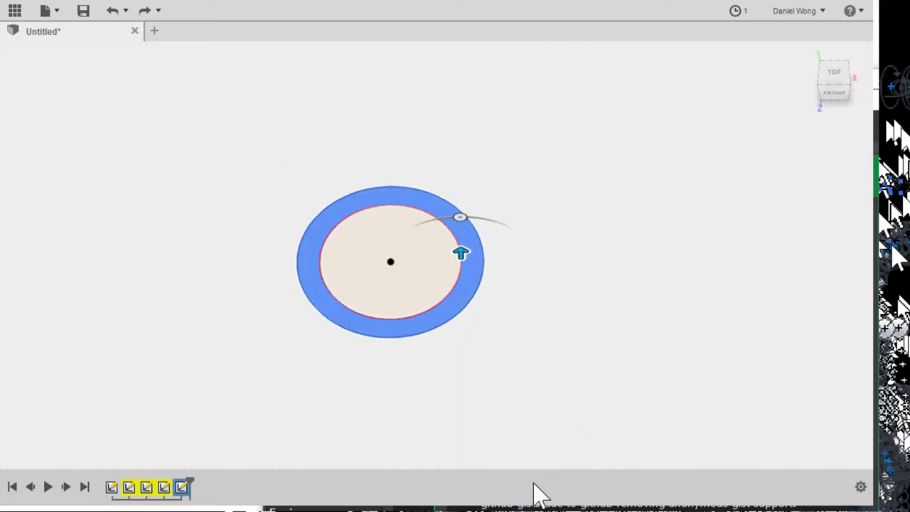
pyautogui.moveTo(695, 395); pyautogui.dragTo(697, 351)
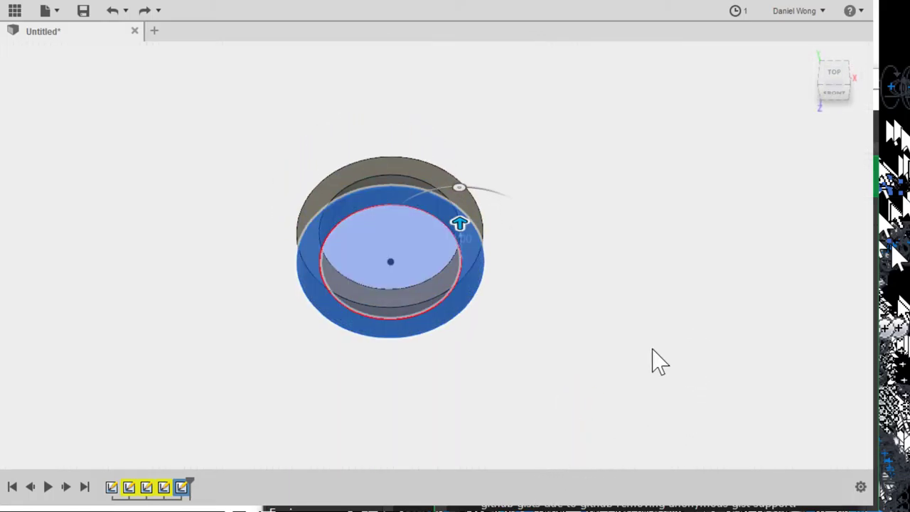
pyautogui.moveTo(597, 369); pyautogui.dragTo(591, 345)
pyautogui.press('Return')
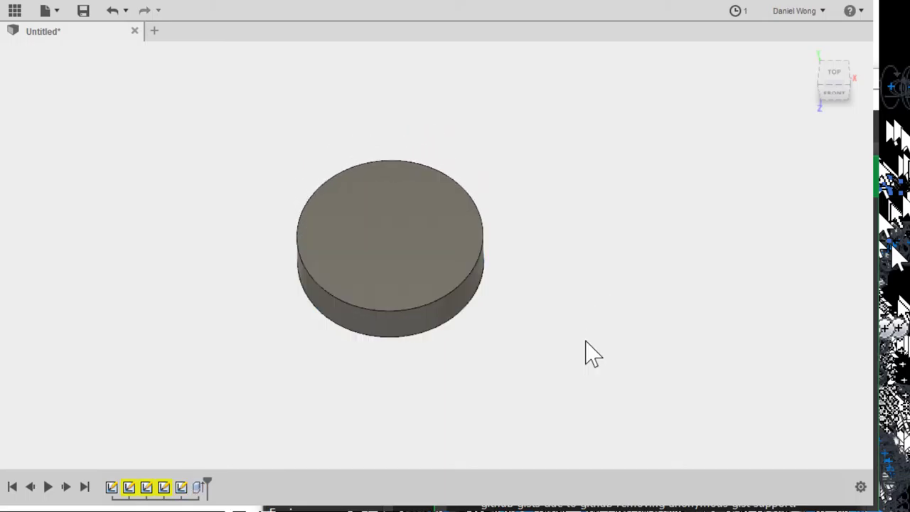
# Sketch a circle slightly smaller than the disc on its top face, centred on the origin
pyautogui.press('c')
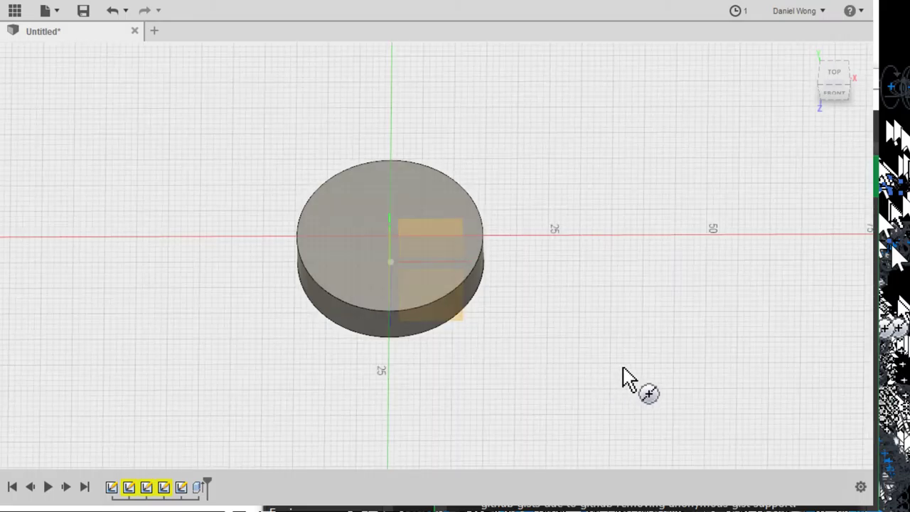
pyautogui.keyDown('shift'); pyautogui.moveTo(641, 388); pyautogui.dragTo(646, 395, button='middle'); pyautogui.keyUp('shift')
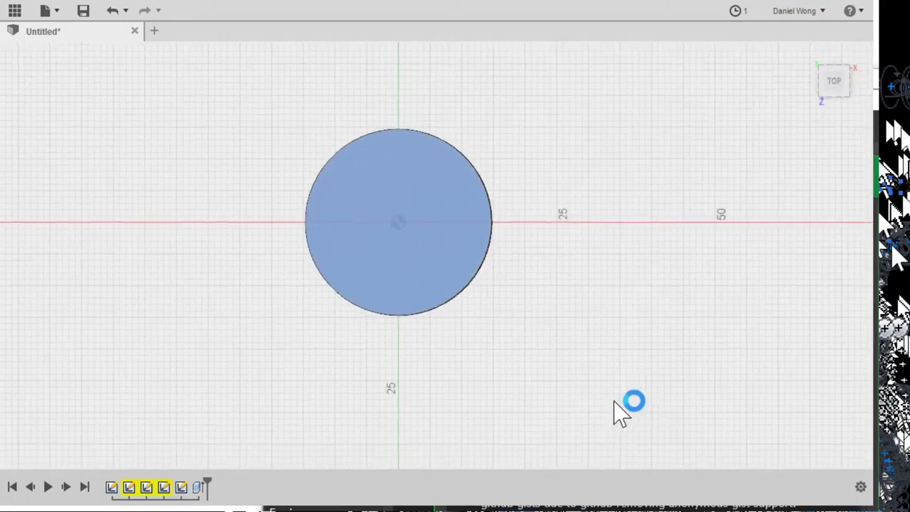
pyautogui.click(603, 346)
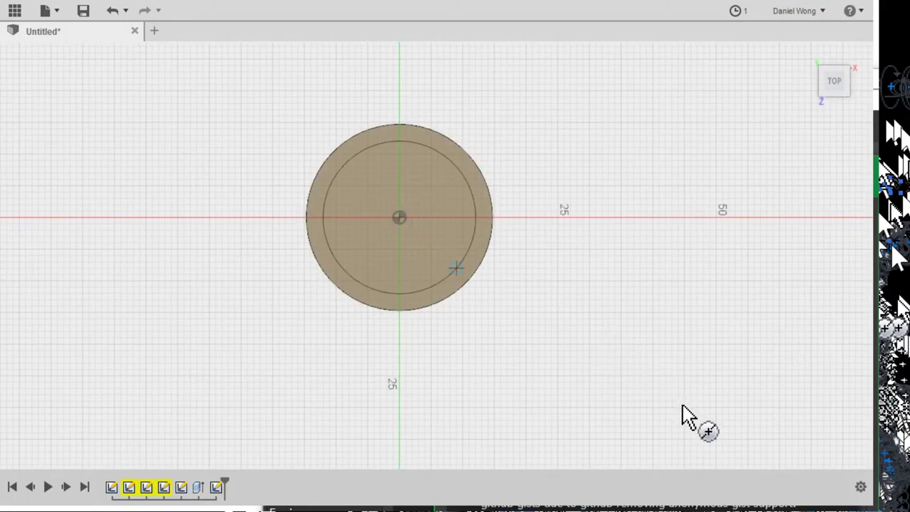
pyautogui.keyDown('shift'); pyautogui.moveTo(681, 413); pyautogui.dragTo(675, 296, button='middle'); pyautogui.keyUp('shift')
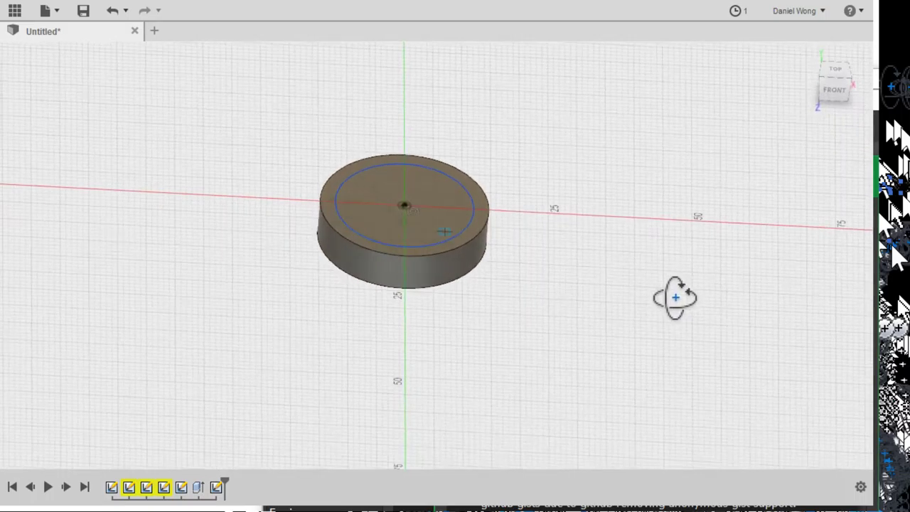
pyautogui.click(647, 332)
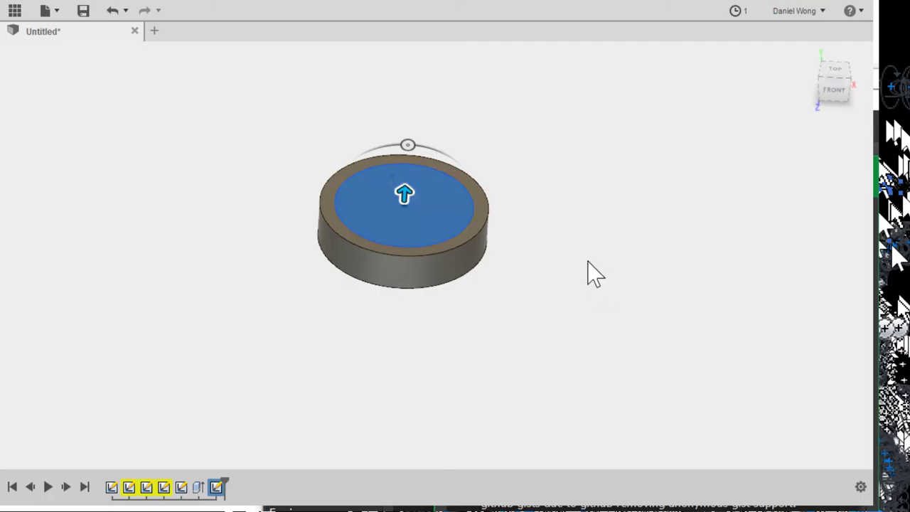
pyautogui.click(588, 233)
pyautogui.click(604, 298)
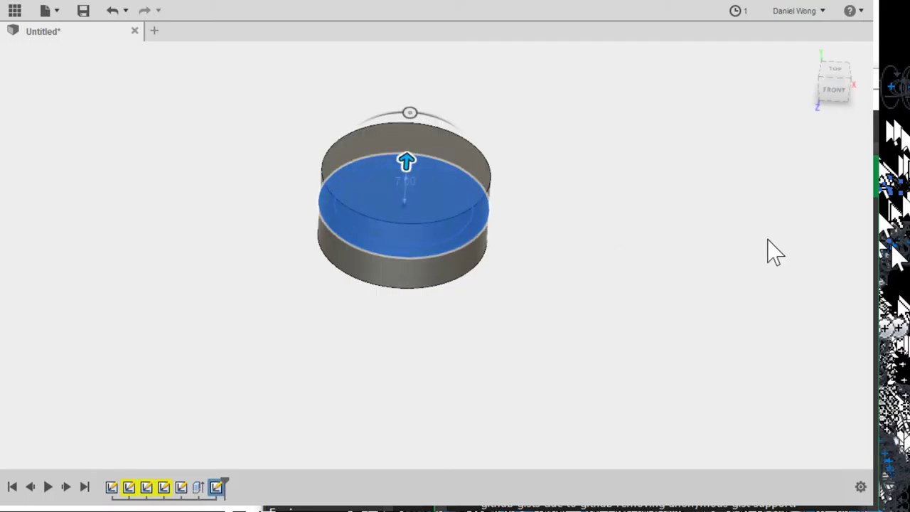
pyautogui.click(641, 290)
pyautogui.press('Escape')
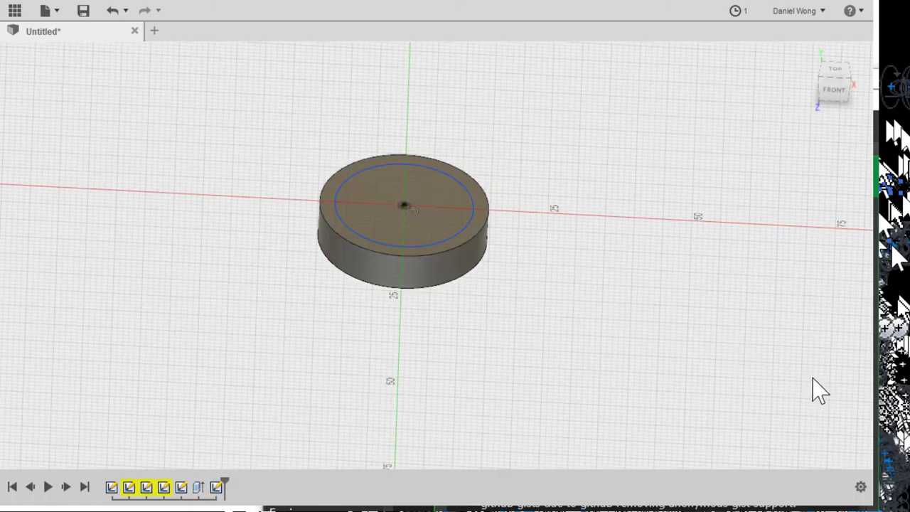
# Extrude the inner circle on the disc's top face 22 mm upward, leaving a flange around its base
pyautogui.press('e')
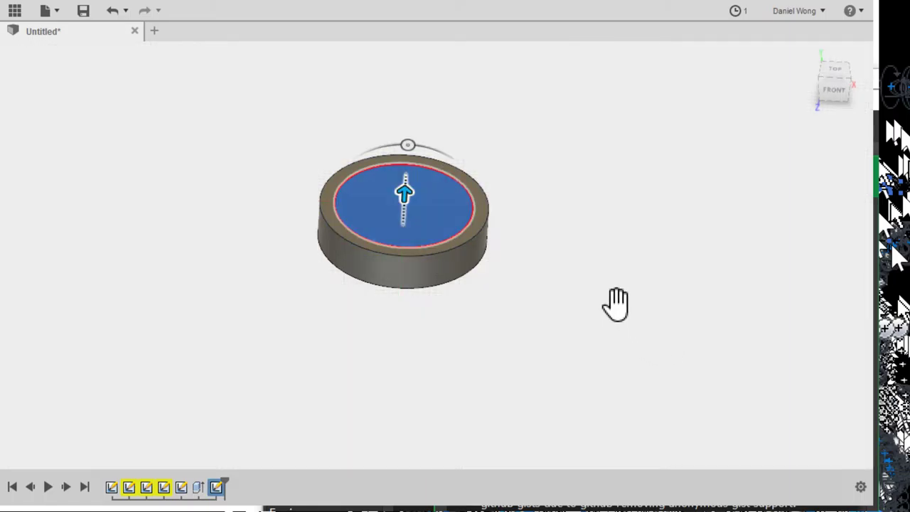
pyautogui.moveTo(615, 304); pyautogui.dragTo(617, 155)
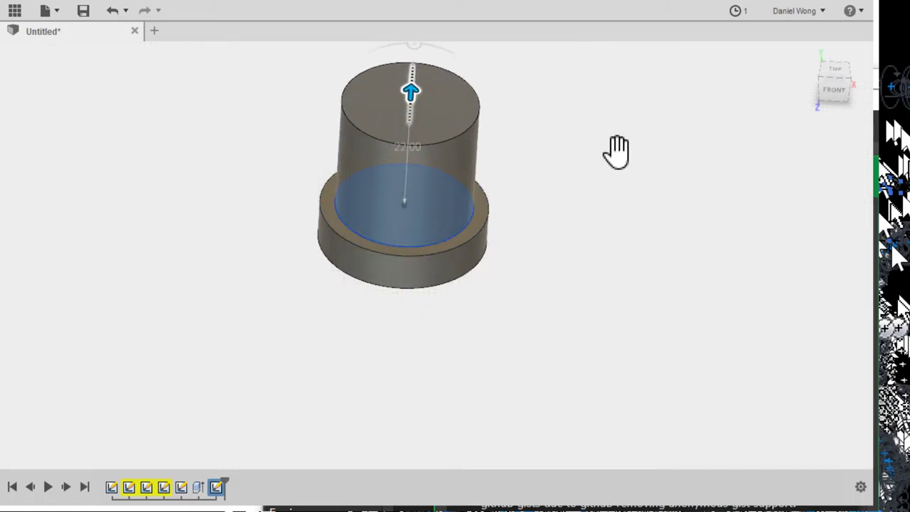
pyautogui.press('Return')
# Fillet the upper outer edge of the base flange so it curves in towards the cylinder wall
pyautogui.keyDown('shift'); pyautogui.moveTo(614, 440); pyautogui.dragTo(668, 370, button='middle'); pyautogui.keyUp('shift')
pyautogui.scroll(-3, 599, 424)
pyautogui.scroll(5, 605, 400)
pyautogui.scroll(4, 463, 309)
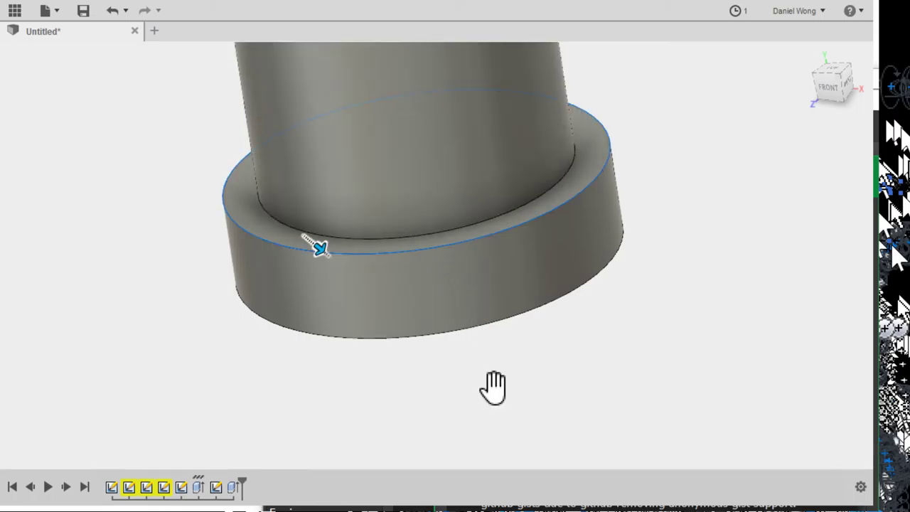
pyautogui.moveTo(493, 385)
pyautogui.mouseDown()
pyautogui.moveTo(498, 419)
pyautogui.moveTo(504, 400)
pyautogui.moveTo(512, 432)
pyautogui.moveTo(507, 387)
pyautogui.mouseUp()
pyautogui.press('Return')
pyautogui.scroll(2, 570, 407)
pyautogui.scroll(-6, 571, 406)
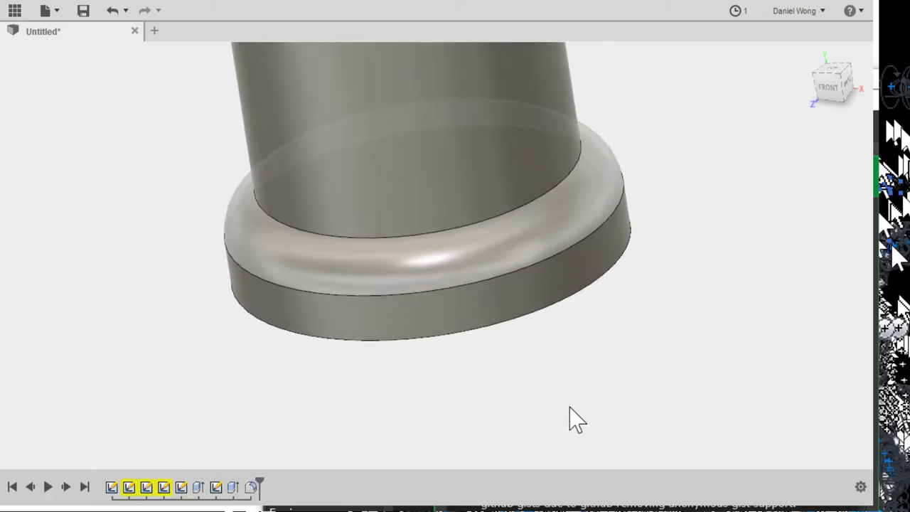
# Sketch a V-shaped notch with a vertical centre line on the cylinder's top face, starting from the rim near the vertical axis
pyautogui.keyDown('shift'); pyautogui.moveTo(587, 378); pyautogui.dragTo(593, 451, button='middle'); pyautogui.keyUp('shift')
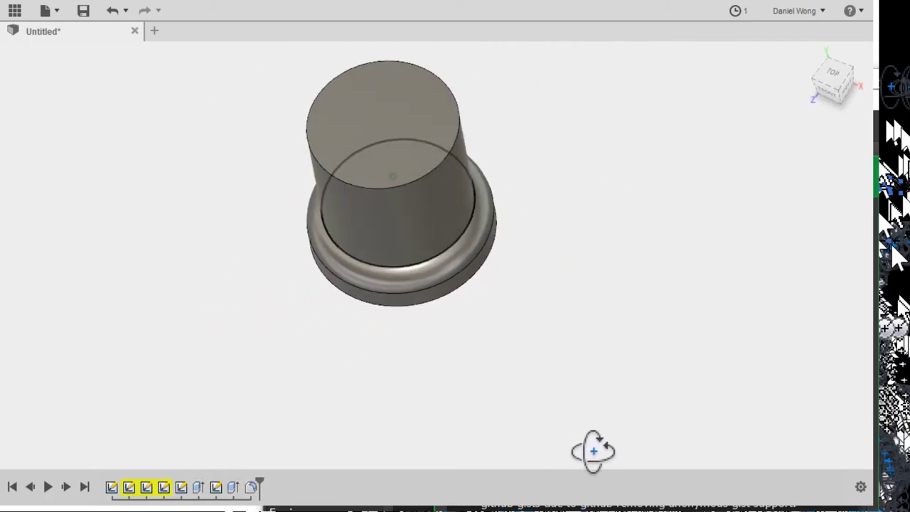
pyautogui.scroll(5, 564, 381)
pyautogui.scroll(-5, 561, 447)
pyautogui.keyDown('shift'); pyautogui.moveTo(562, 353); pyautogui.dragTo(568, 437, button='middle'); pyautogui.keyUp('shift')
pyautogui.scroll(-2, 542, 270)
pyautogui.scroll(5, 617, 318)
pyautogui.keyDown('shift'); pyautogui.moveTo(616, 311); pyautogui.dragTo(635, 416, button='middle'); pyautogui.keyUp('shift')
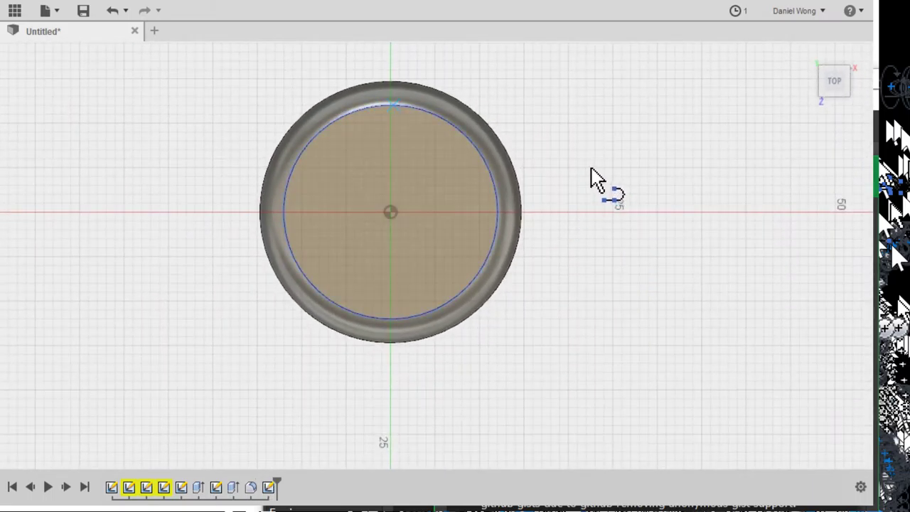
pyautogui.click(590, 202)
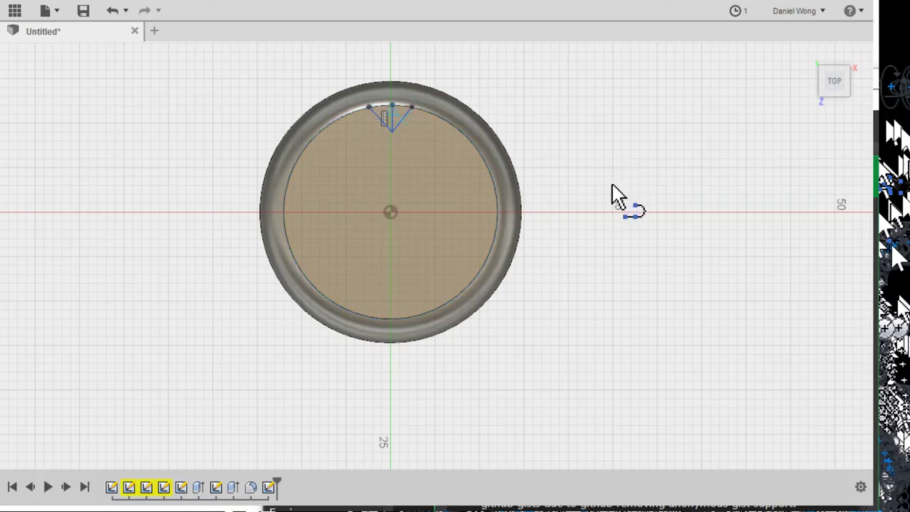
pyautogui.scroll(-2, 589, 192)
pyautogui.scroll(5, 589, 193)
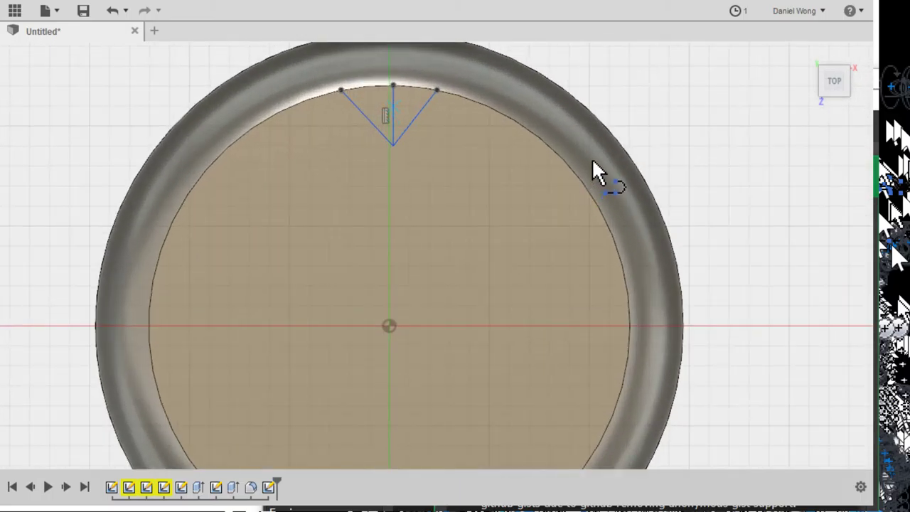
pyautogui.moveTo(592, 173)
pyautogui.keyDown('shift'); pyautogui.mouseDown(button='middle')
pyautogui.moveTo(602, 190)
pyautogui.moveTo(593, 155)
pyautogui.moveTo(591, 247)
pyautogui.moveTo(593, 193)
pyautogui.moveTo(602, 270)
pyautogui.moveTo(604, 190)
pyautogui.moveTo(595, 185)
pyautogui.moveTo(587, 331)
pyautogui.mouseUp(button='middle'); pyautogui.keyUp('shift')
pyautogui.scroll(-2, 513, 329)
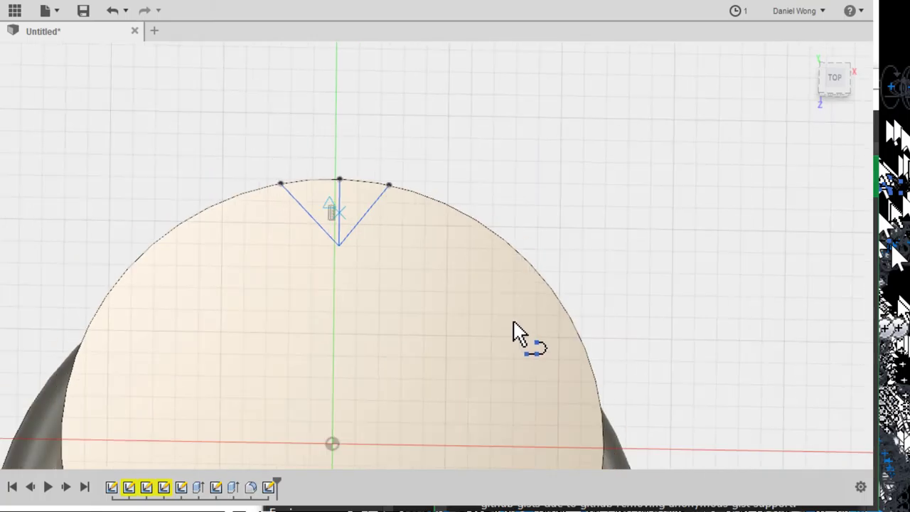
pyautogui.scroll(3, 519, 323)
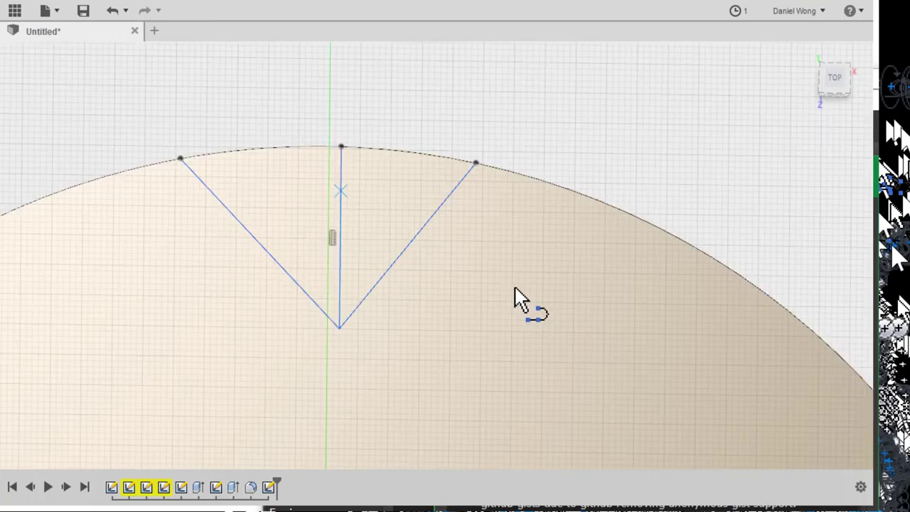
# Delete the V-shaped notch's vertical centre line and round the V's tip with a sketch fillet of about 1.35 mm radius
pyautogui.press('Escape')
pyautogui.press('Delete')
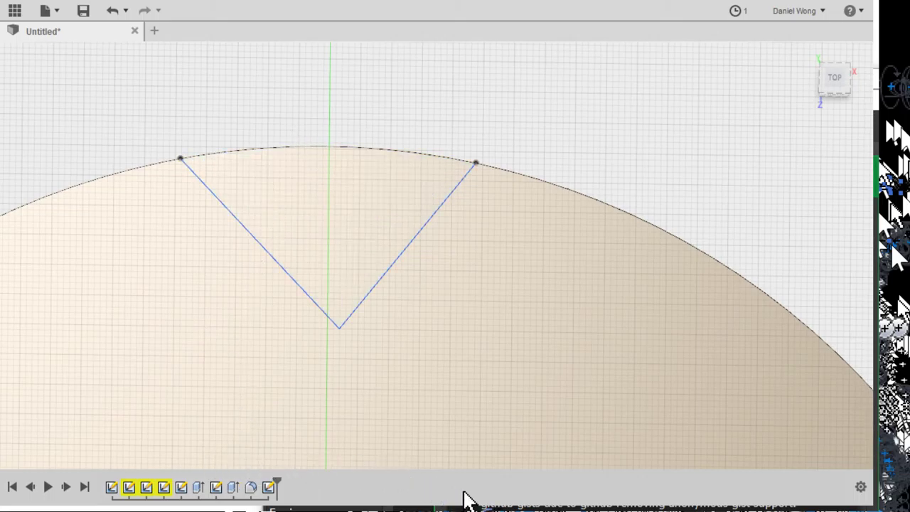
pyautogui.click(493, 476)
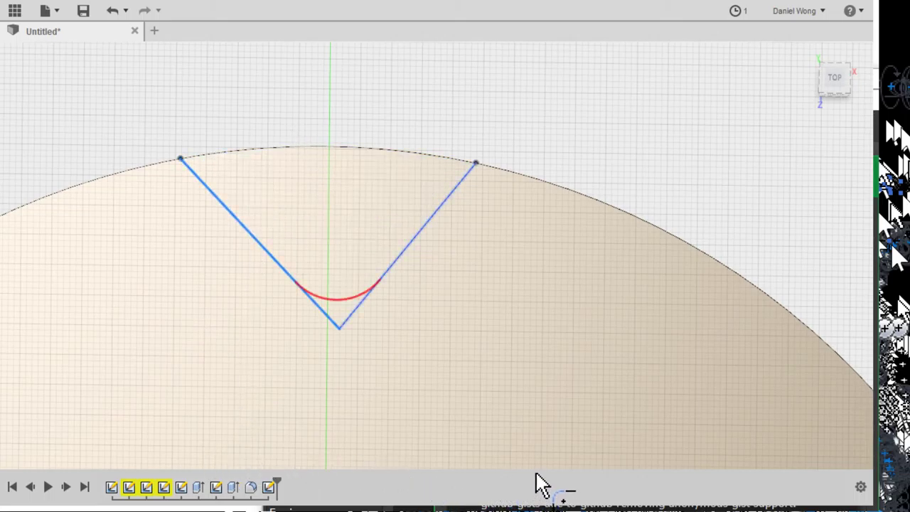
pyautogui.click(535, 473)
pyautogui.moveTo(518, 473); pyautogui.dragTo(520, 454)
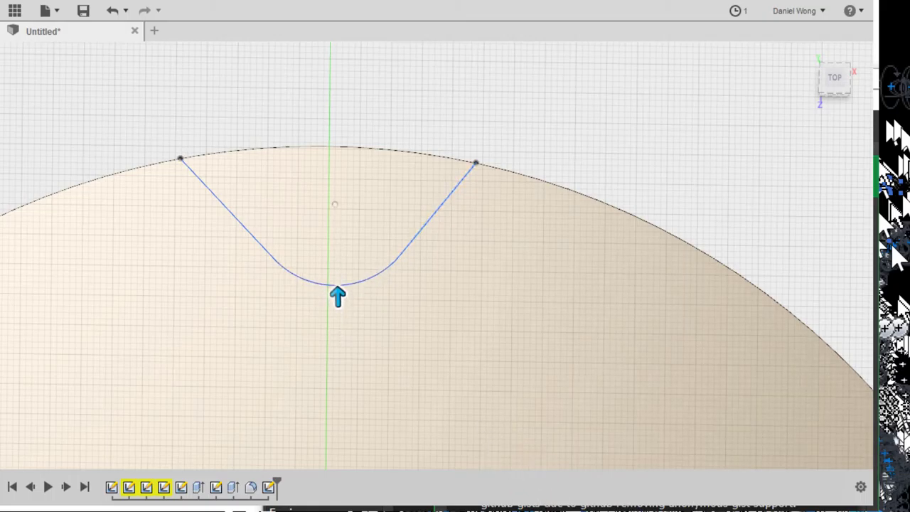
# Try to extrude the rounded notch profile on the cylinder's top face
pyautogui.press('e')
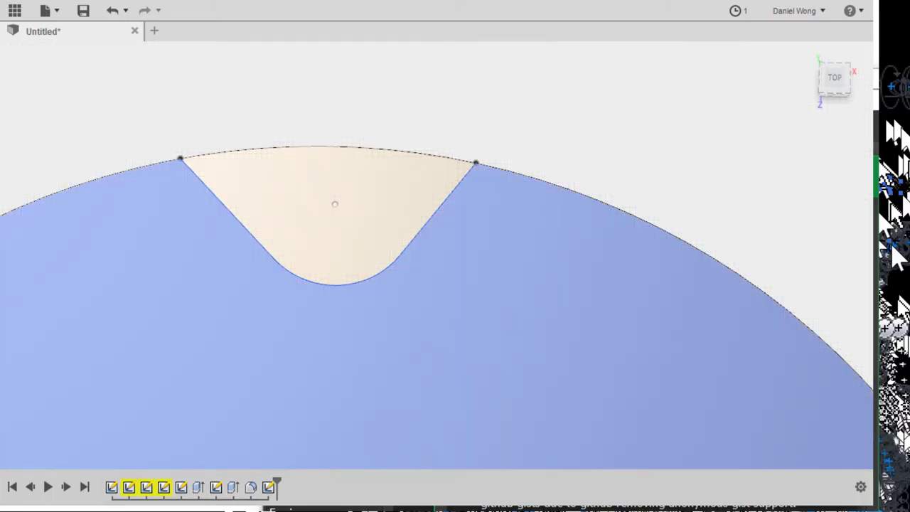
pyautogui.scroll(2, 710, 448)
pyautogui.click(405, 310)
pyautogui.scroll(-4, 400, 302)
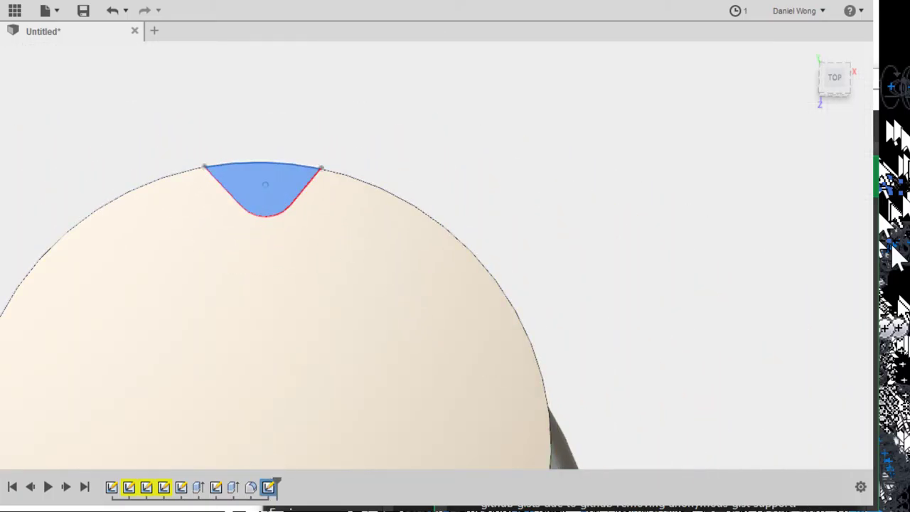
pyautogui.click(814, 202)
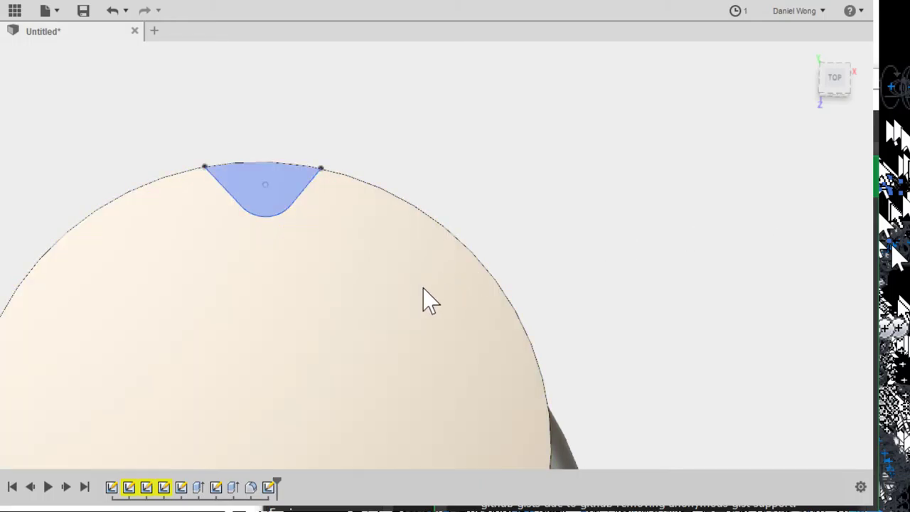
pyautogui.click(579, 217)
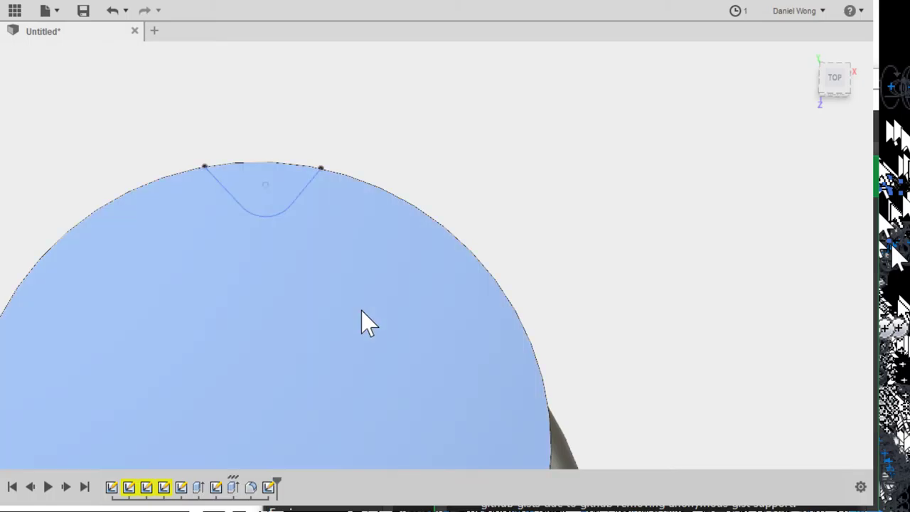
pyautogui.scroll(-2, 523, 291)
pyautogui.scroll(2, 530, 308)
pyautogui.scroll(-4, 504, 346)
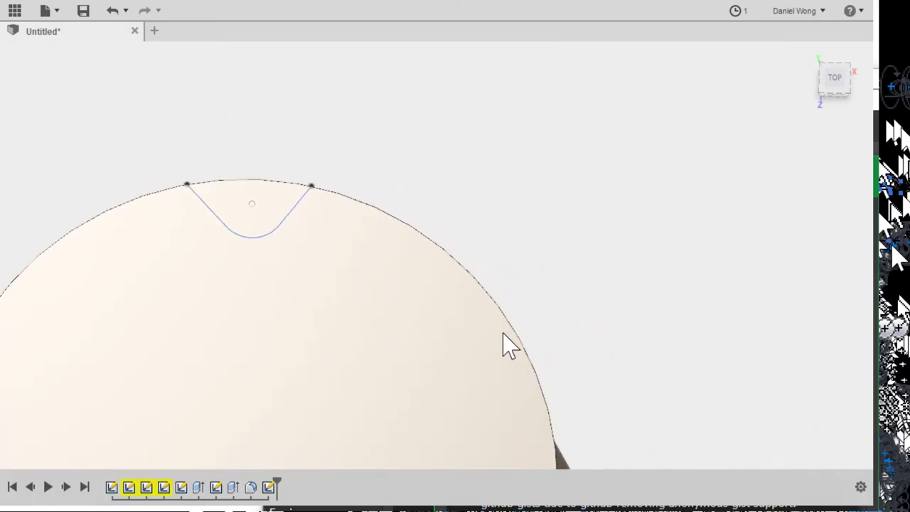
pyautogui.scroll(-2, 507, 281)
pyautogui.keyDown('shift'); pyautogui.moveTo(536, 256); pyautogui.dragTo(582, 491, button='middle'); pyautogui.keyUp('shift')
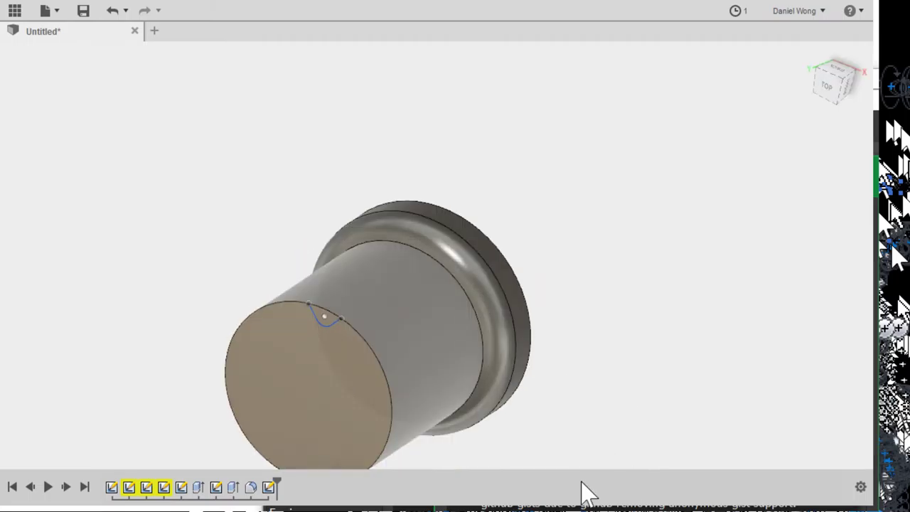
pyautogui.keyDown('shift'); pyautogui.moveTo(480, 489); pyautogui.dragTo(595, 432, button='middle'); pyautogui.keyUp('shift')
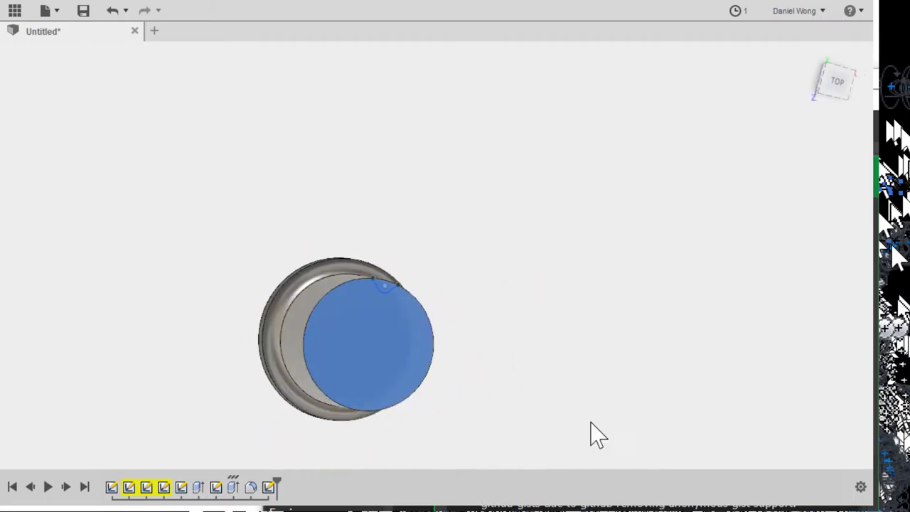
pyautogui.scroll(-2, 575, 425)
pyautogui.scroll(8, 569, 434)
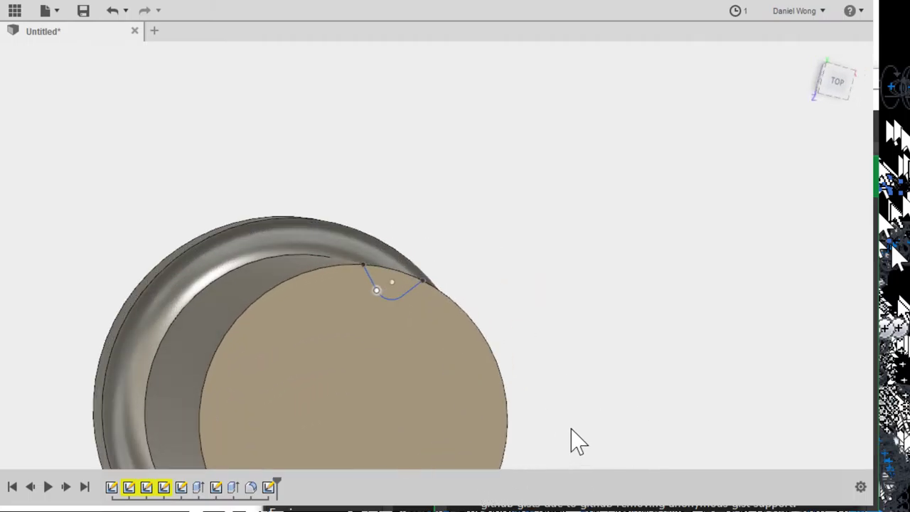
pyautogui.moveTo(564, 414)
pyautogui.keyDown('shift'); pyautogui.mouseDown(button='middle')
pyautogui.moveTo(582, 430)
pyautogui.moveTo(528, 457)
pyautogui.moveTo(564, 447)
pyautogui.mouseUp(button='middle'); pyautogui.keyUp('shift')
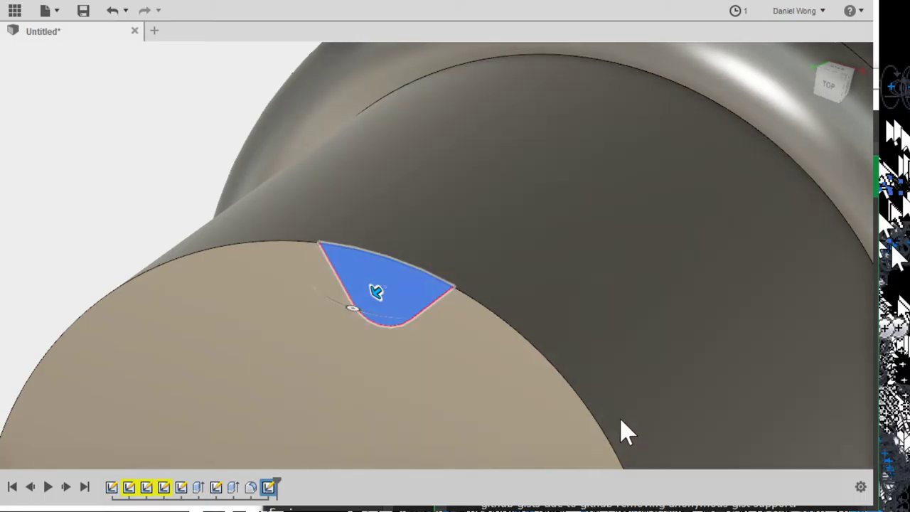
pyautogui.scroll(-1, 616, 449)
pyautogui.scroll(-5, 621, 463)
pyautogui.keyDown('shift'); pyautogui.moveTo(623, 455); pyautogui.dragTo(597, 457, button='middle'); pyautogui.keyUp('shift')
# Undo the notch's fillet and sketch lines, leaving the sketch on the cylinder's top face empty
pyautogui.hotkey('ctrl', 'z')
pyautogui.hotkey('ctrl', 'z')
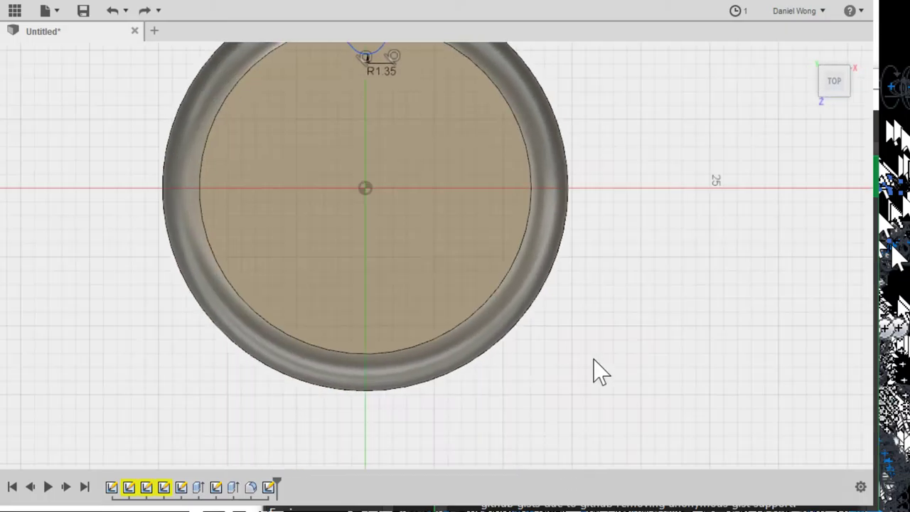
pyautogui.scroll(-5, 567, 327)
pyautogui.moveTo(564, 319)
pyautogui.keyDown('ctrl'); pyautogui.keyDown('shift'); pyautogui.mouseDown(button='middle')
pyautogui.moveTo(564, 348)
pyautogui.moveTo(564, 296)
pyautogui.moveTo(587, 319)
pyautogui.moveTo(578, 281)
pyautogui.mouseUp(button='middle'); pyautogui.keyUp('shift'); pyautogui.keyUp('ctrl')
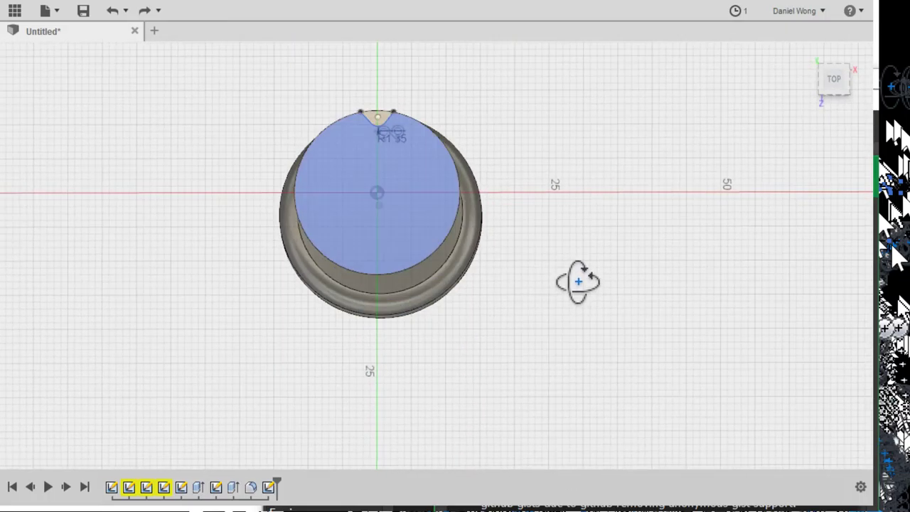
pyautogui.scroll(-3, 574, 256)
pyautogui.scroll(1, 572, 259)
pyautogui.hotkey('ctrl', 'z')
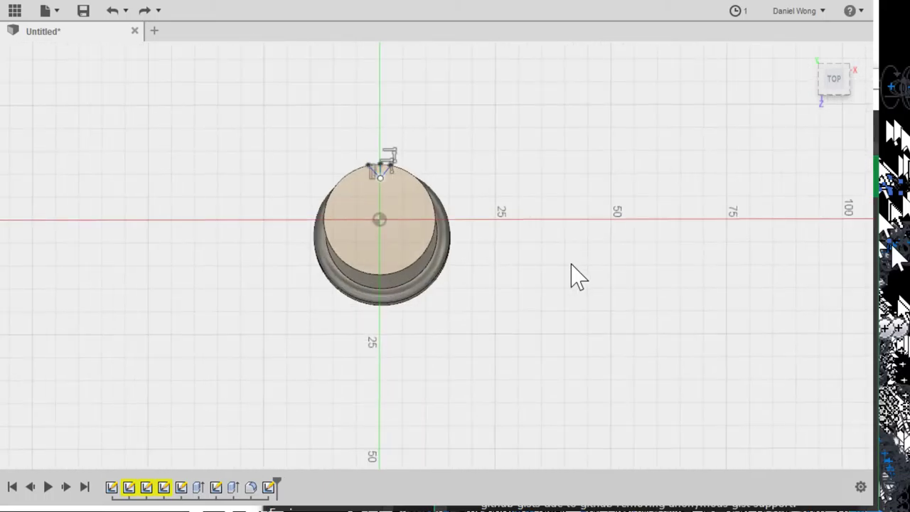
pyautogui.hotkey('ctrl', 'z')
pyautogui.hotkey('ctrl', 'z')
pyautogui.hotkey('ctrl', 'z')
# Sketch a symmetric V-shaped notch from the top face's rim with its tip on the vertical axis, and round the tip with a fillet
pyautogui.scroll(-1, 571, 265)
pyautogui.scroll(6, 570, 269)
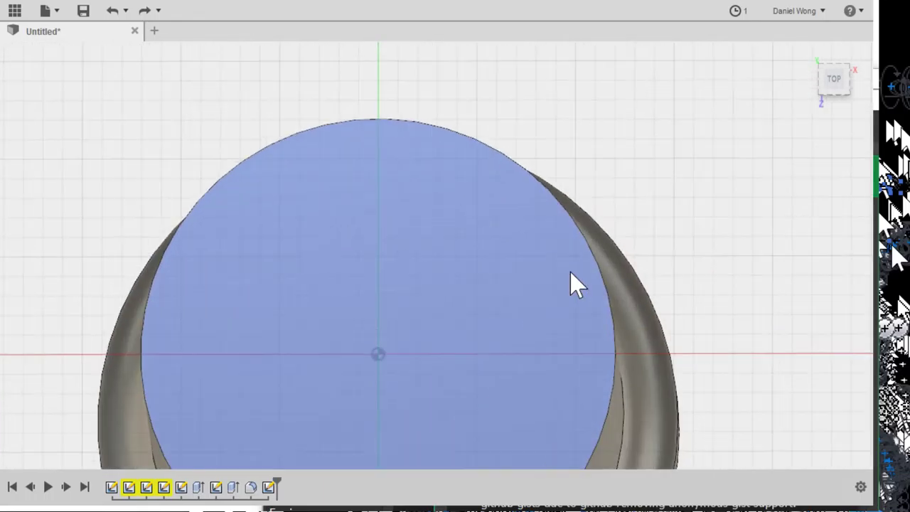
pyautogui.click(571, 273)
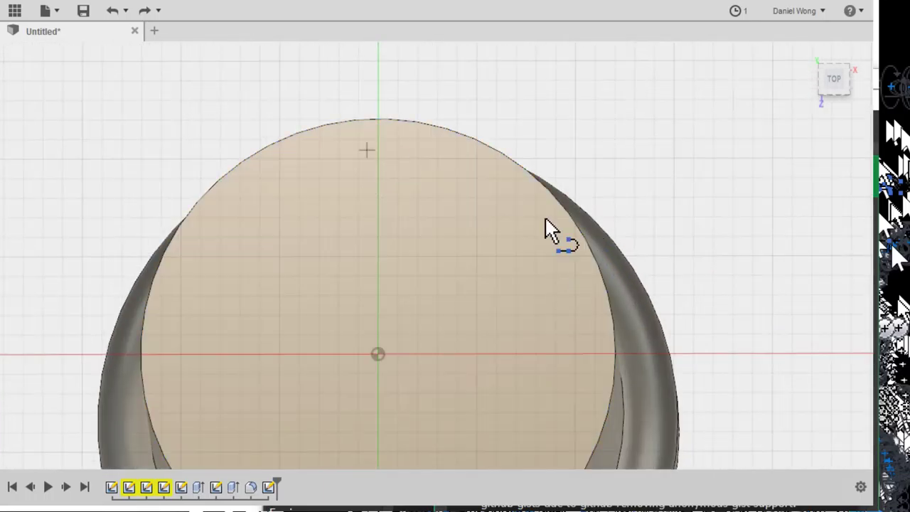
pyautogui.click(478, 191)
pyautogui.click(563, 350)
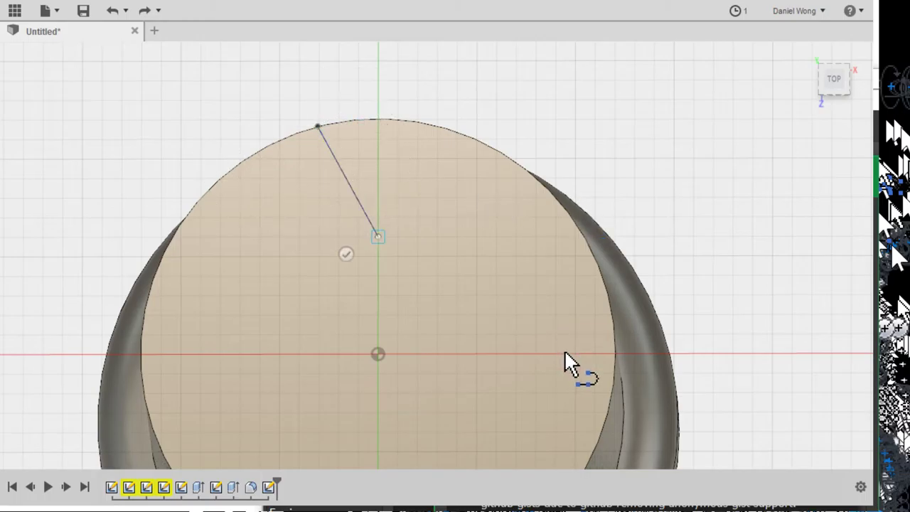
pyautogui.click(649, 190)
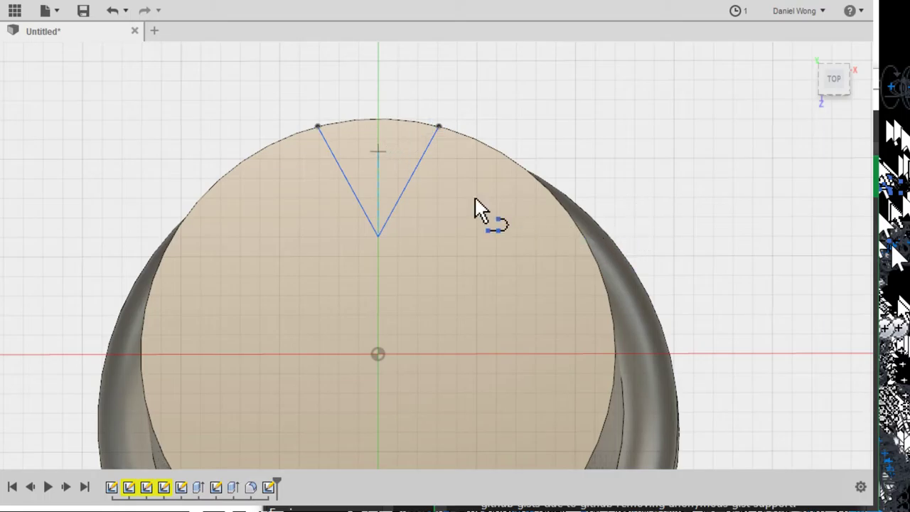
pyautogui.click(572, 348)
pyautogui.moveTo(579, 329)
pyautogui.mouseDown()
pyautogui.moveTo(577, 351)
pyautogui.moveTo(583, 335)
pyautogui.moveTo(589, 341)
pyautogui.mouseUp()
pyautogui.press('Return')
# Extrude the rounded notch profile 22 mm into the cylinder as a cut, making a groove down to the base flange
pyautogui.press('e')
pyautogui.moveTo(612, 287)
pyautogui.keyDown('shift'); pyautogui.mouseDown(button='middle')
pyautogui.moveTo(611, 312)
pyautogui.moveTo(566, 250)
pyautogui.mouseUp(button='middle'); pyautogui.keyUp('shift')
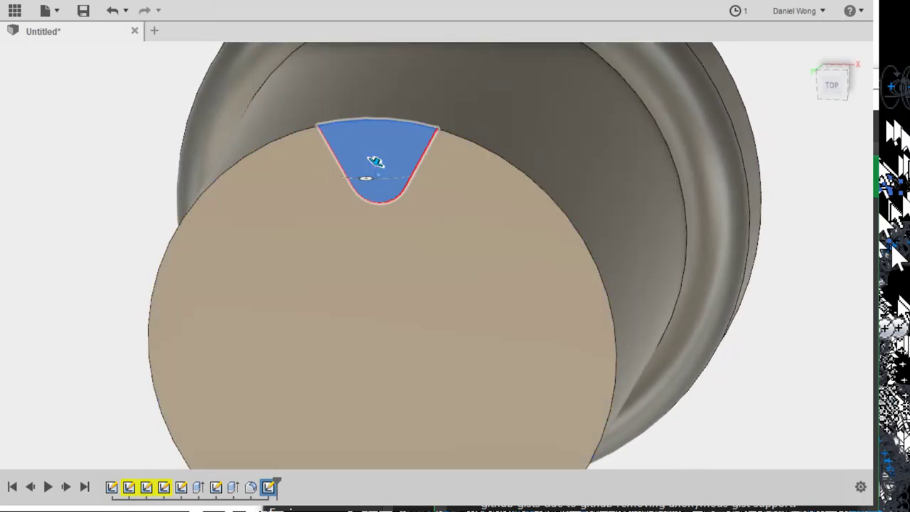
pyautogui.click(375, 162)
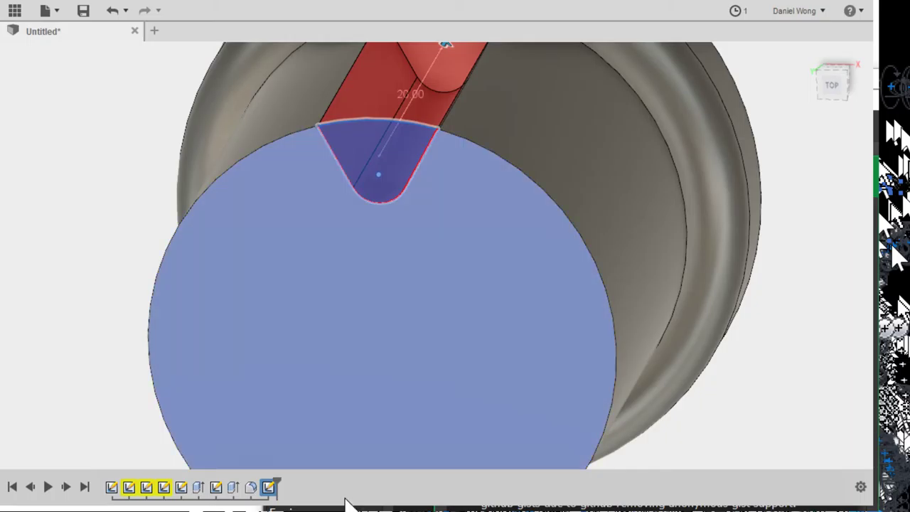
pyautogui.scroll(-5, 304, 430)
pyautogui.keyDown('shift'); pyautogui.moveTo(398, 368); pyautogui.dragTo(473, 264, button='middle'); pyautogui.keyUp('shift')
pyautogui.write('2')
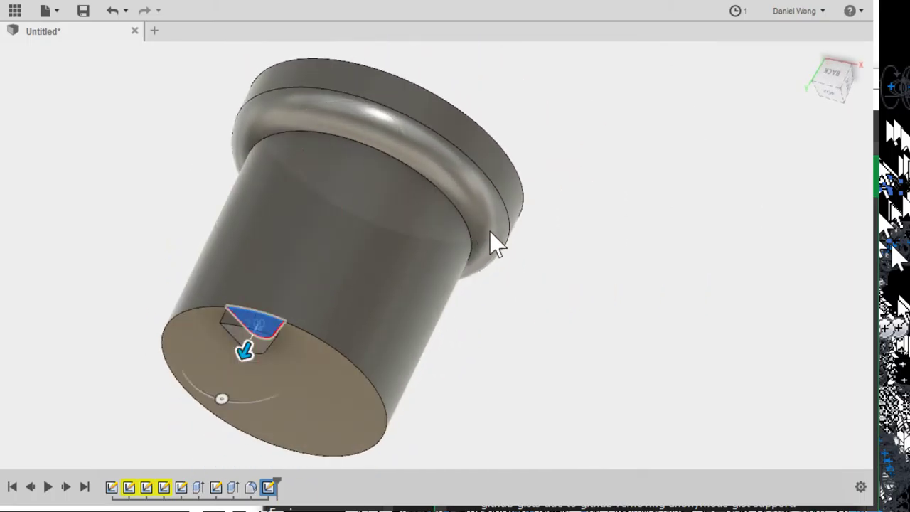
pyautogui.write('2')
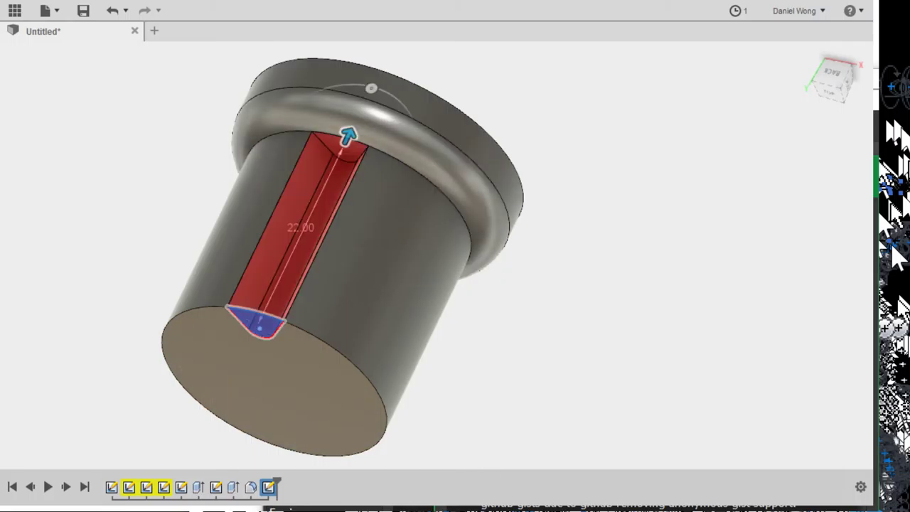
pyautogui.press('Return')
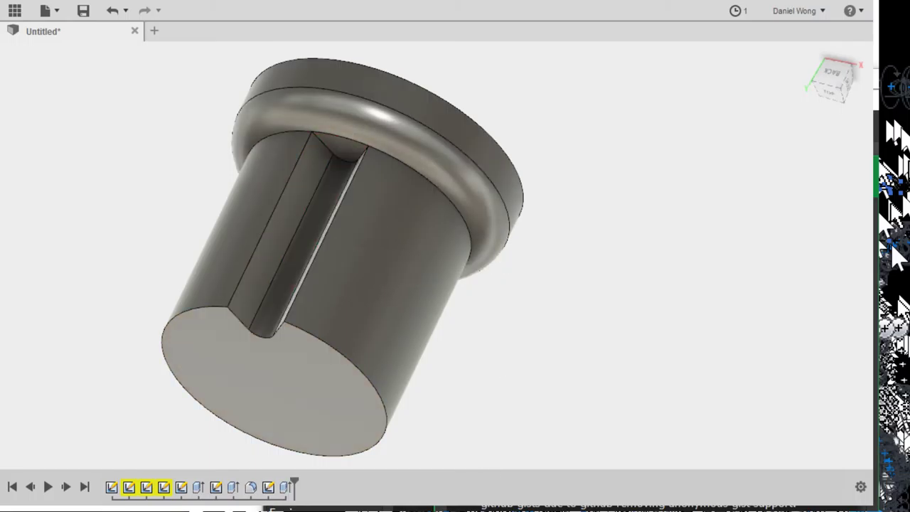
# Select the groove's rounded floor and both of its flat side faces
pyautogui.scroll(3, 355, 311)
pyautogui.keyDown('shift'); pyautogui.moveTo(528, 462); pyautogui.dragTo(578, 377, button='middle'); pyautogui.keyUp('shift')
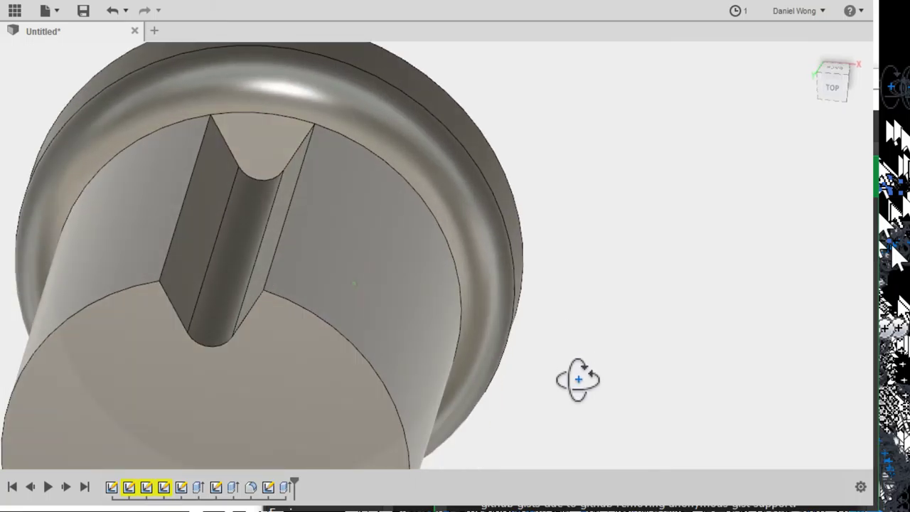
pyautogui.scroll(-2, 518, 351)
pyautogui.click(475, 374)
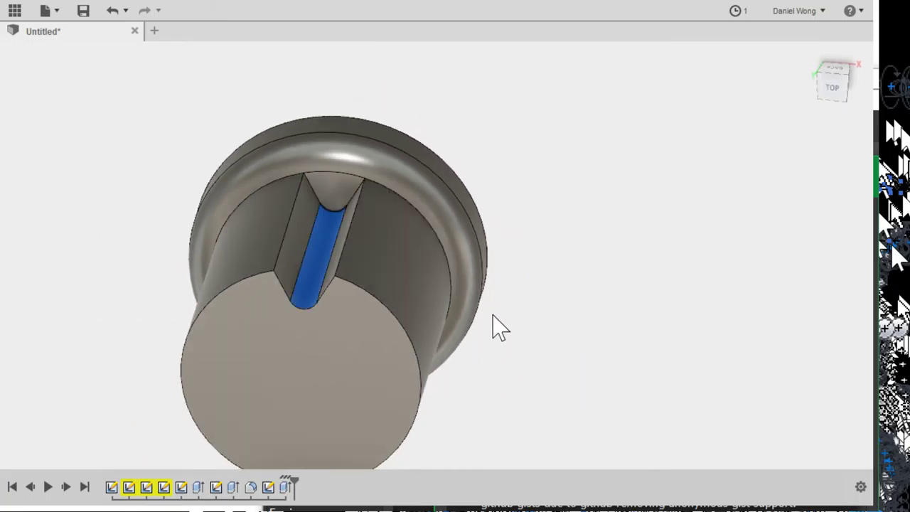
pyautogui.click(456, 337)
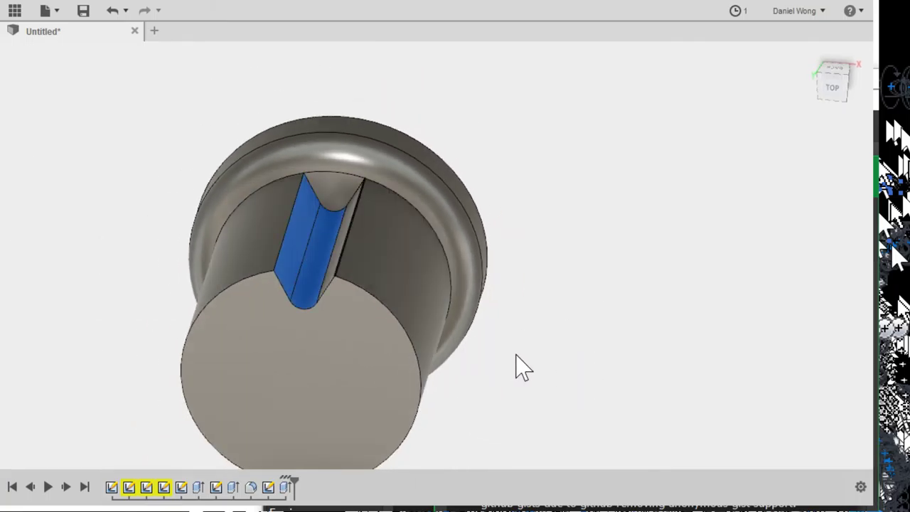
pyautogui.keyDown('shift'); pyautogui.moveTo(505, 377); pyautogui.dragTo(574, 365, button='middle'); pyautogui.keyUp('shift')
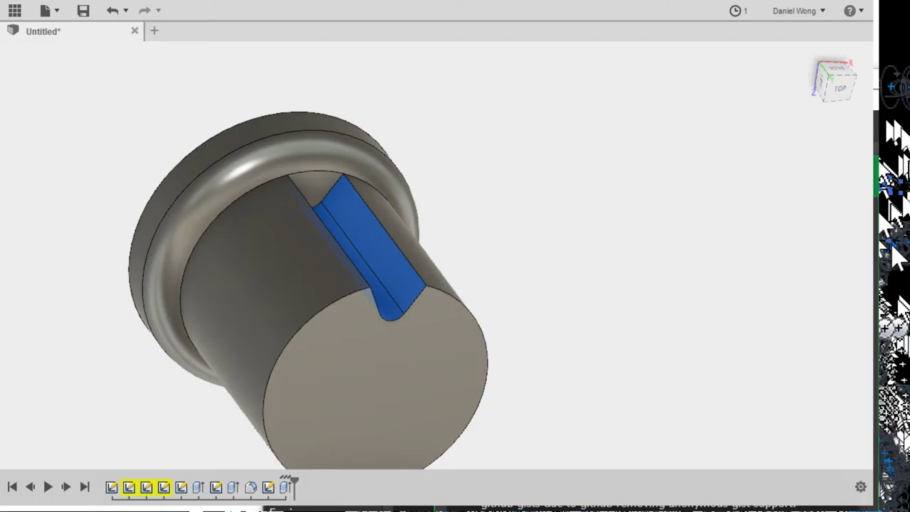
pyautogui.keyDown('shift'); pyautogui.moveTo(556, 469); pyautogui.dragTo(496, 389, button='middle'); pyautogui.keyUp('shift')
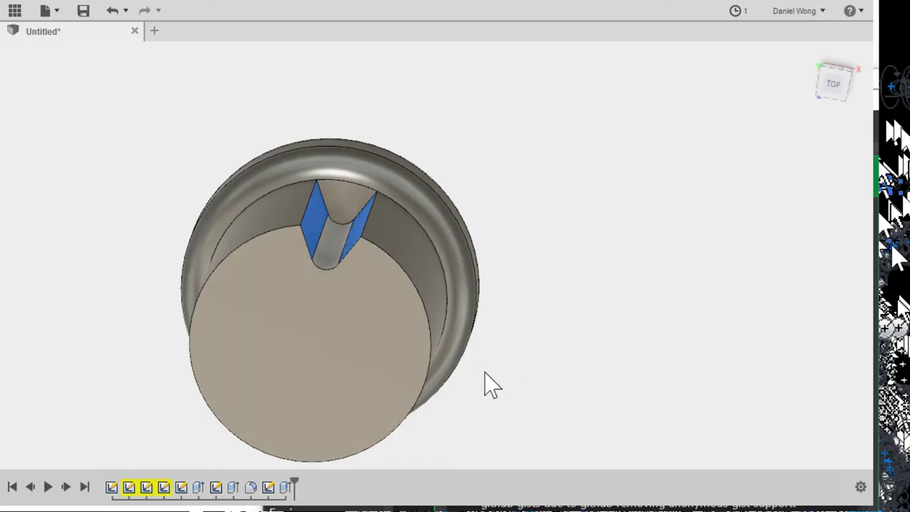
pyautogui.scroll(-2, 495, 398)
pyautogui.scroll(3, 501, 417)
pyautogui.scroll(-4, 508, 417)
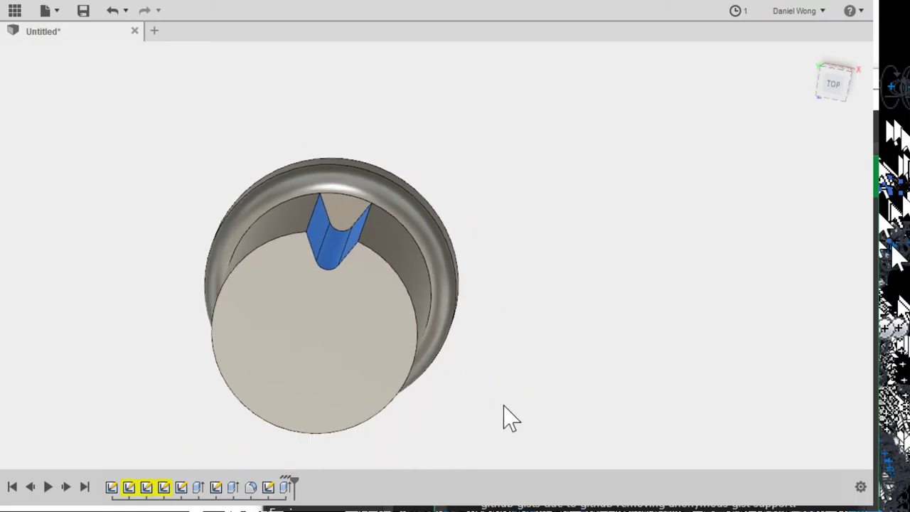
pyautogui.keyDown('shift'); pyautogui.moveTo(514, 389); pyautogui.dragTo(587, 331, button='middle'); pyautogui.keyUp('shift')
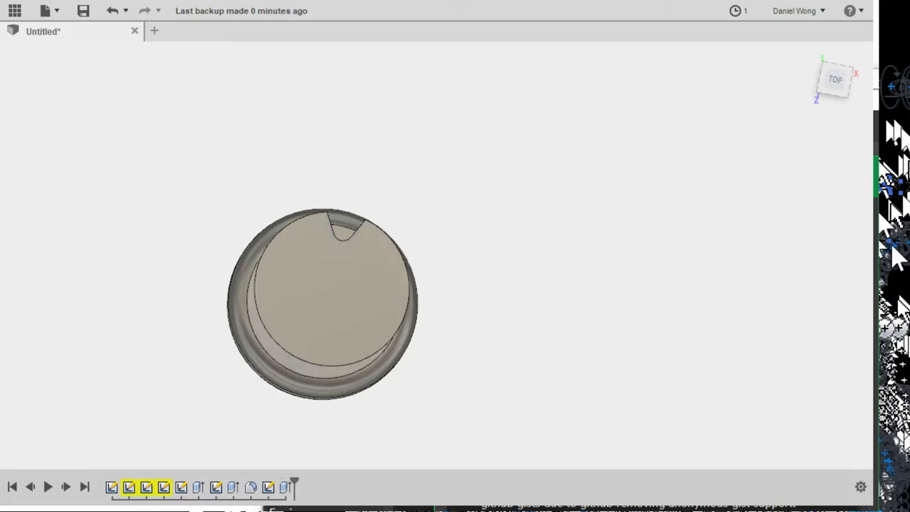
# Create a circular pattern of the groove's floor and side faces around the cylinder's vertical axis, making ten evenly spaced grooves
pyautogui.keyDown('shift'); pyautogui.moveTo(558, 365); pyautogui.dragTo(514, 400, button='middle'); pyautogui.keyUp('shift')
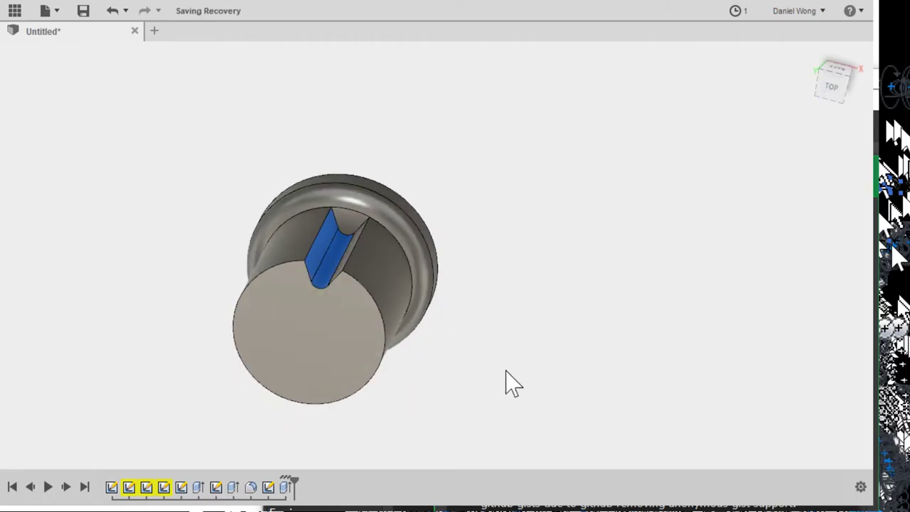
pyautogui.keyDown('shift'); pyautogui.moveTo(583, 384); pyautogui.dragTo(493, 398, button='middle'); pyautogui.keyUp('shift')
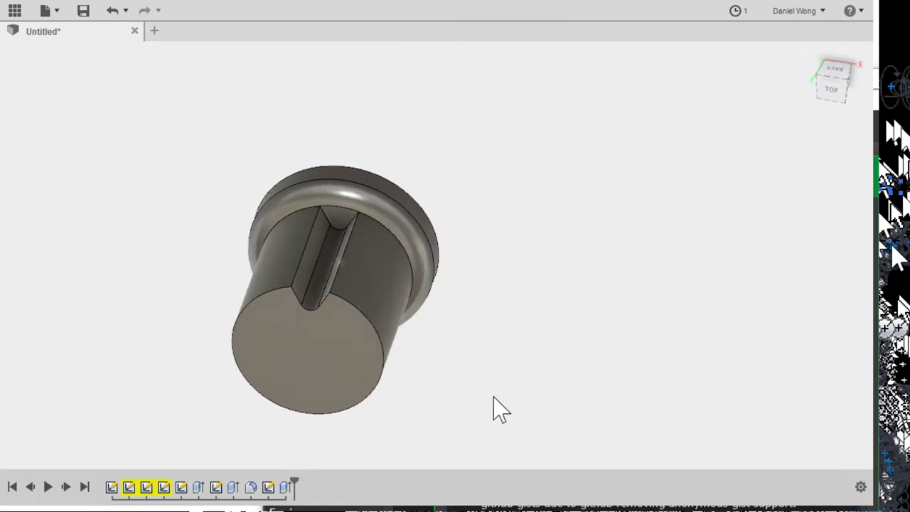
pyautogui.click(459, 388)
pyautogui.keyDown('shift'); pyautogui.moveTo(462, 412); pyautogui.dragTo(521, 422, button='middle'); pyautogui.keyUp('shift')
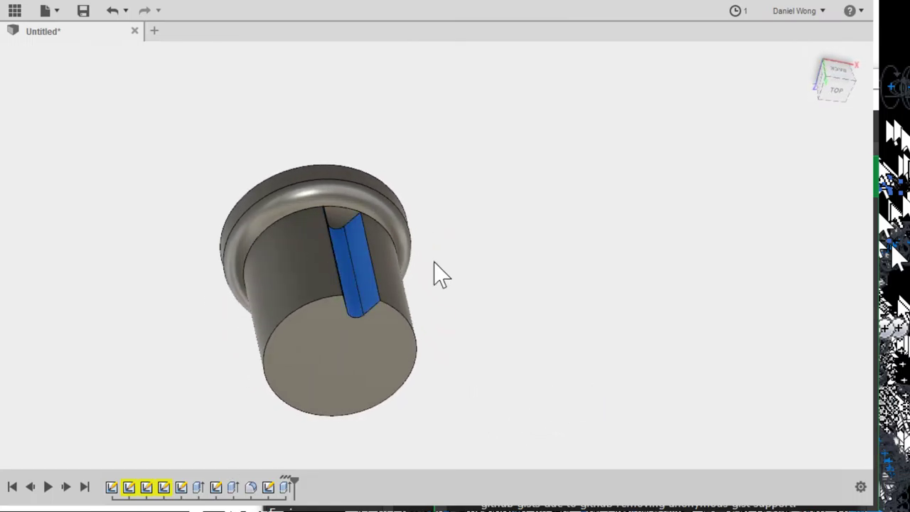
pyautogui.click(386, 141)
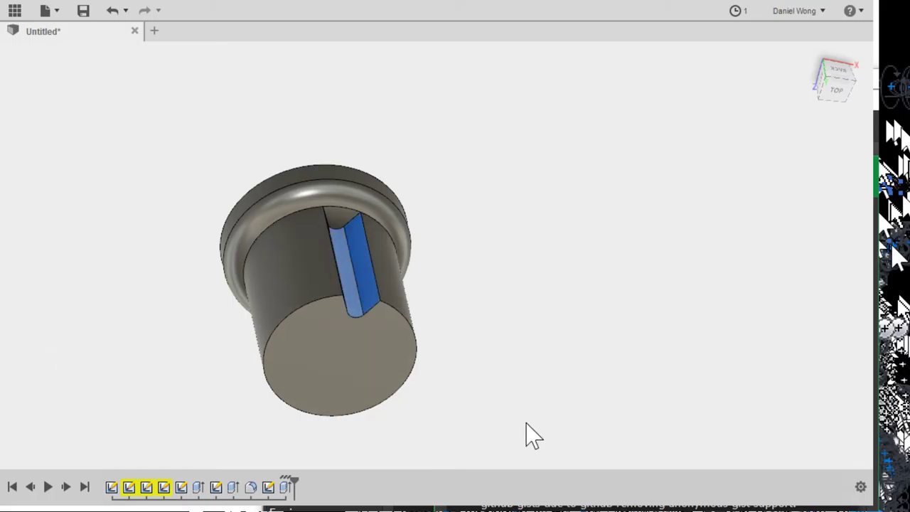
pyautogui.keyDown('shift'); pyautogui.moveTo(526, 434); pyautogui.dragTo(459, 400, button='middle'); pyautogui.keyUp('shift')
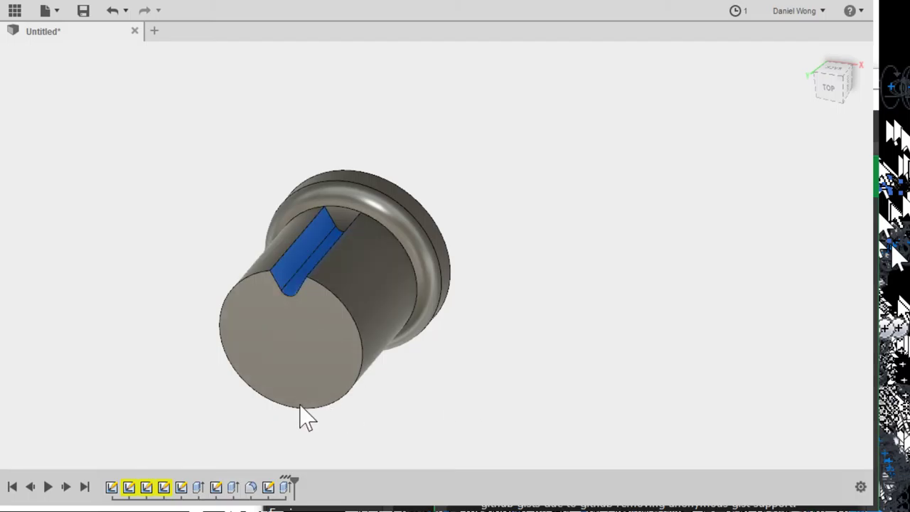
pyautogui.click(186, 429)
pyautogui.keyDown('shift'); pyautogui.moveTo(401, 496); pyautogui.dragTo(479, 447, button='middle'); pyautogui.keyUp('shift')
pyautogui.click(502, 465)
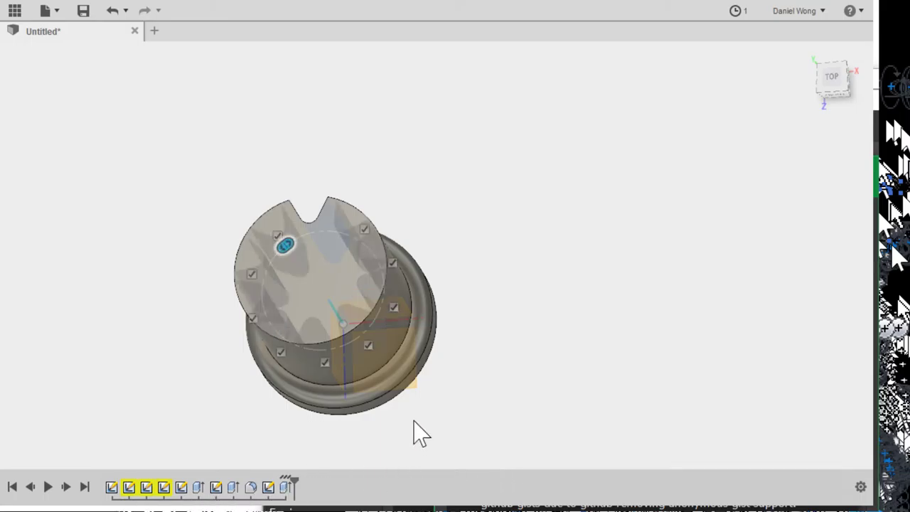
pyautogui.press('Return')
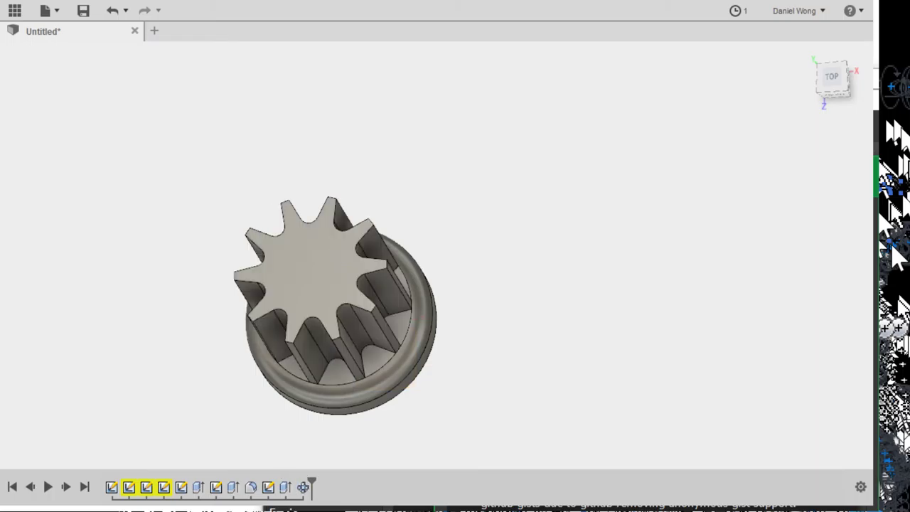
# Start a chamfer on the outer top edges of all ten teeth between the grooves
pyautogui.keyDown('shift'); pyautogui.moveTo(480, 446); pyautogui.dragTo(446, 428, button='middle'); pyautogui.keyUp('shift')
pyautogui.scroll(-4, 411, 354)
pyautogui.scroll(5, 403, 380)
pyautogui.scroll(3, 403, 389)
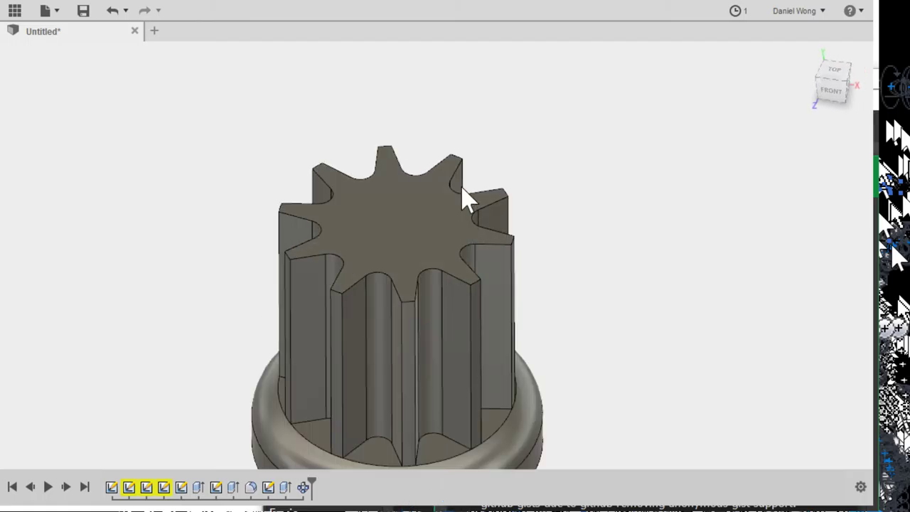
pyautogui.keyDown('shift'); pyautogui.moveTo(467, 195); pyautogui.dragTo(377, 135, button='middle'); pyautogui.keyUp('shift')
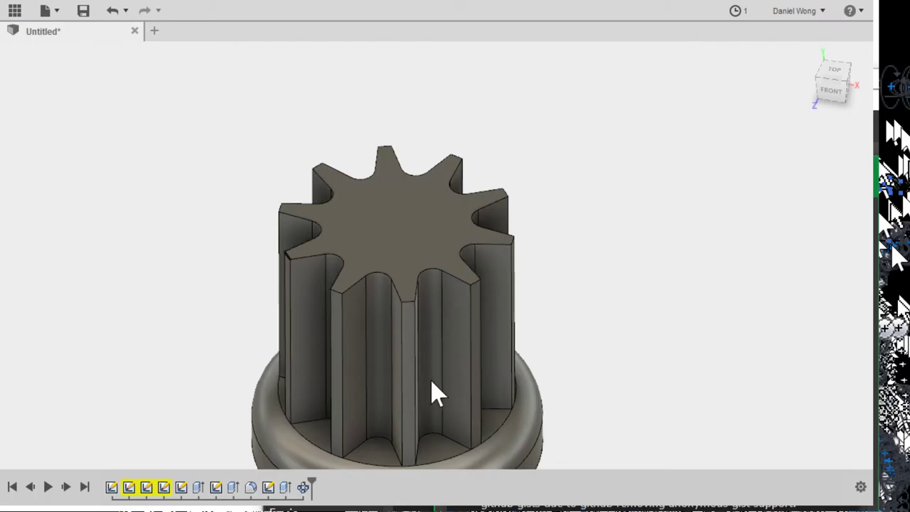
pyautogui.moveTo(433, 392)
pyautogui.keyDown('shift'); pyautogui.mouseDown(button='middle')
pyautogui.moveTo(483, 422)
pyautogui.moveTo(442, 387)
pyautogui.mouseUp(button='middle'); pyautogui.keyUp('shift')
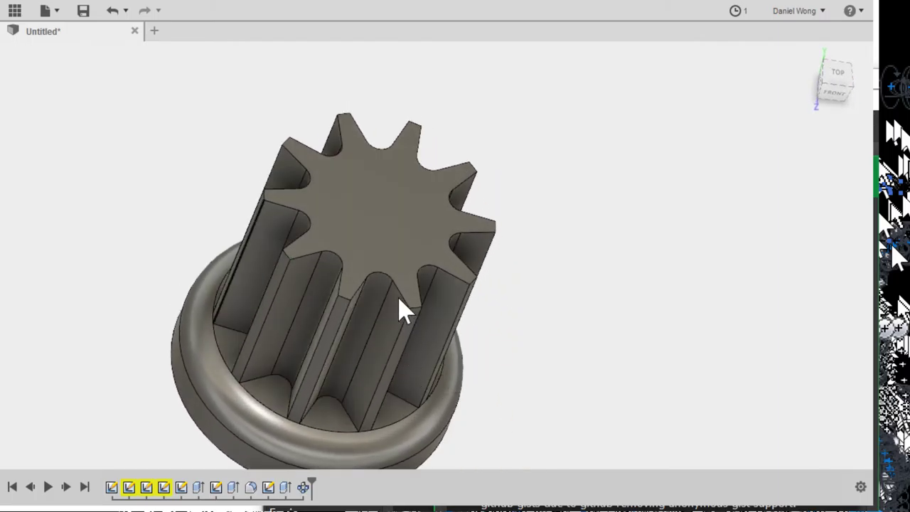
pyautogui.scroll(2, 400, 302)
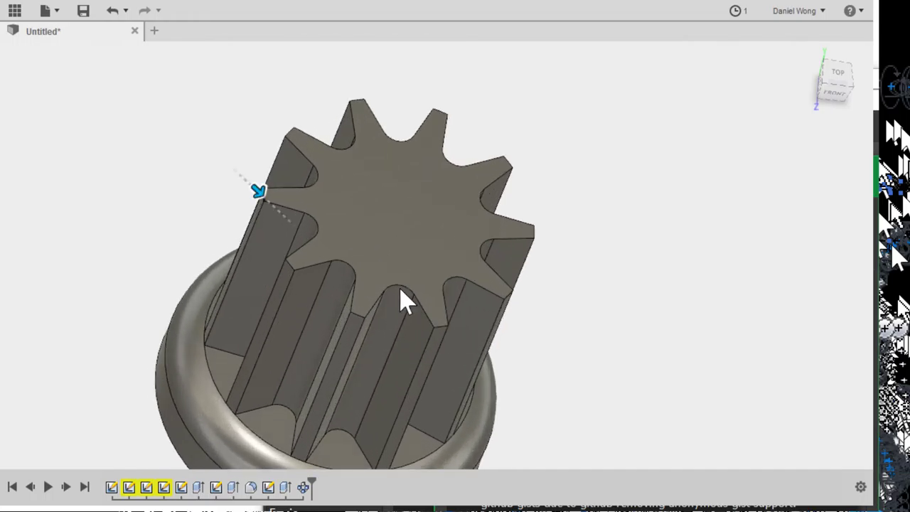
pyautogui.click(431, 199)
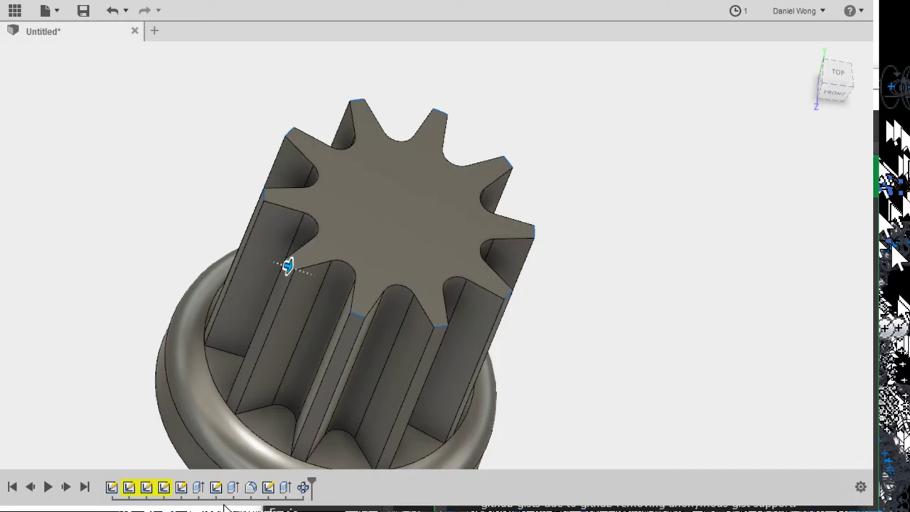
# Chamfer the teeth's outer top edges by distance and angle, tapering them steeply from the round core down towards the base flange
pyautogui.click(224, 506)
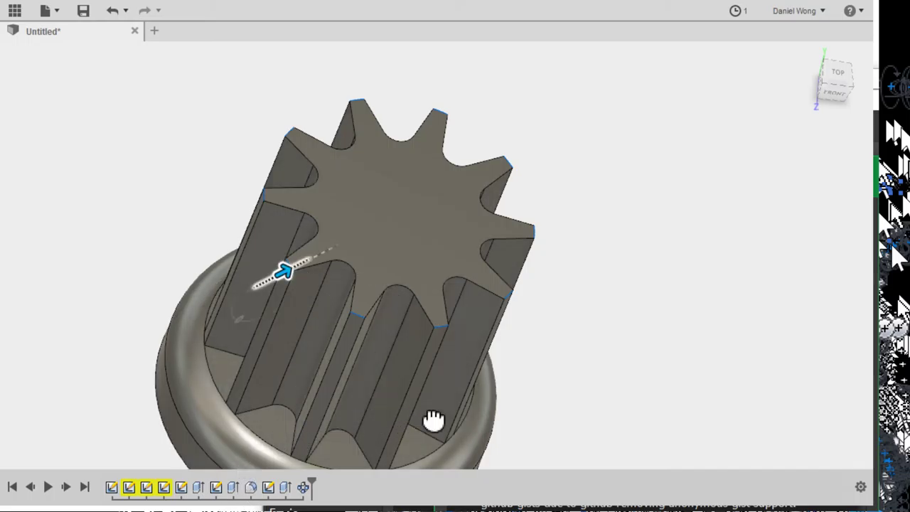
pyautogui.moveTo(433, 421)
pyautogui.mouseDown()
pyautogui.moveTo(552, 367)
pyautogui.moveTo(461, 394)
pyautogui.moveTo(490, 384)
pyautogui.moveTo(480, 389)
pyautogui.mouseUp()
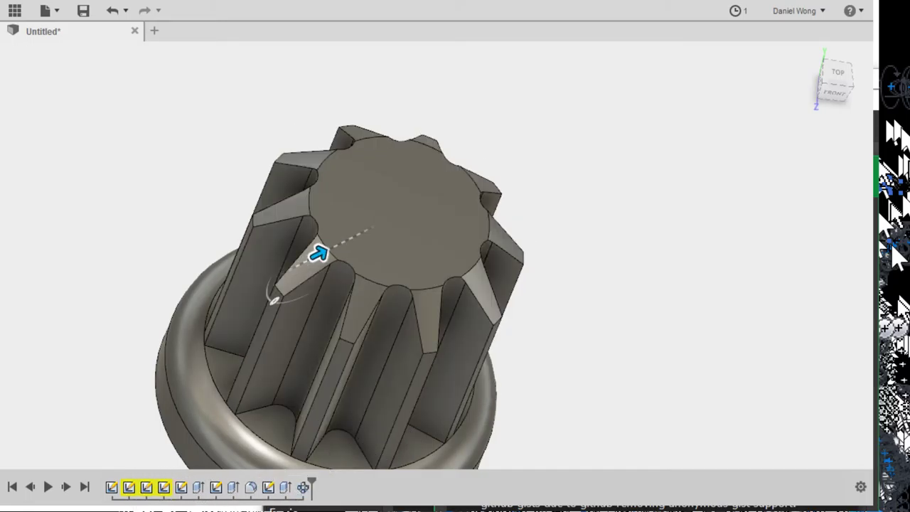
pyautogui.press('BackSpace')
pyautogui.press('BackSpace')
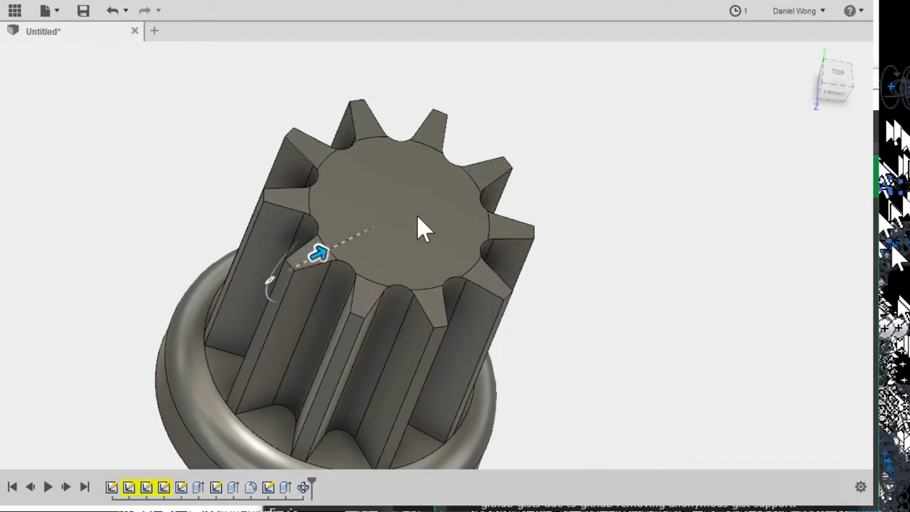
pyautogui.moveTo(401, 415); pyautogui.dragTo(420, 510)
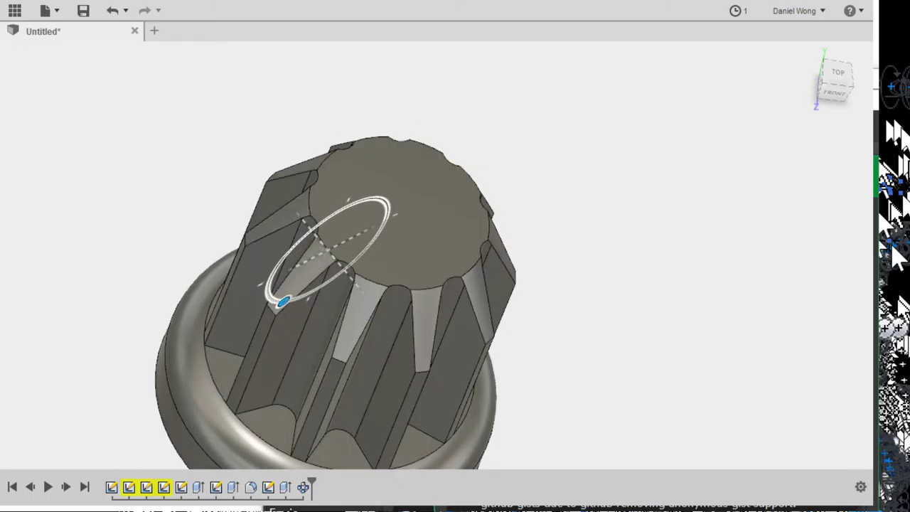
pyautogui.moveTo(273, 511); pyautogui.dragTo(270, 511)
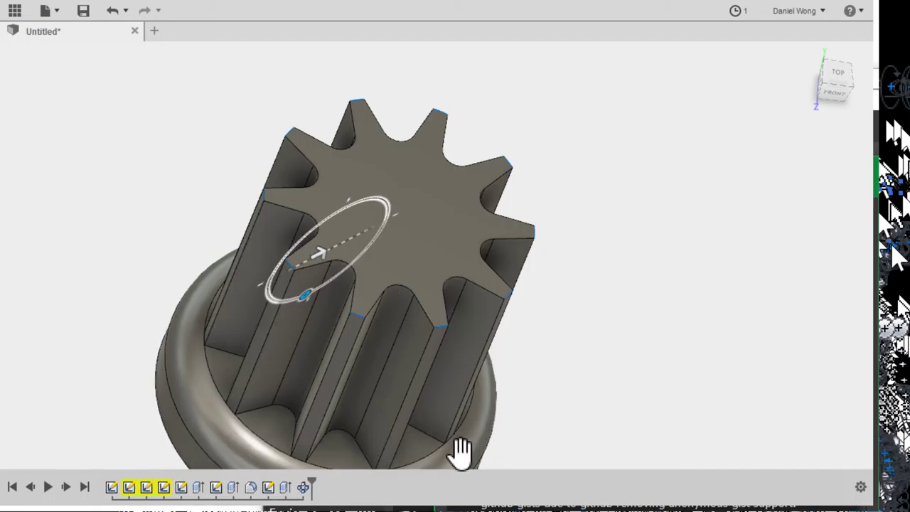
pyautogui.moveTo(461, 453); pyautogui.dragTo(477, 465)
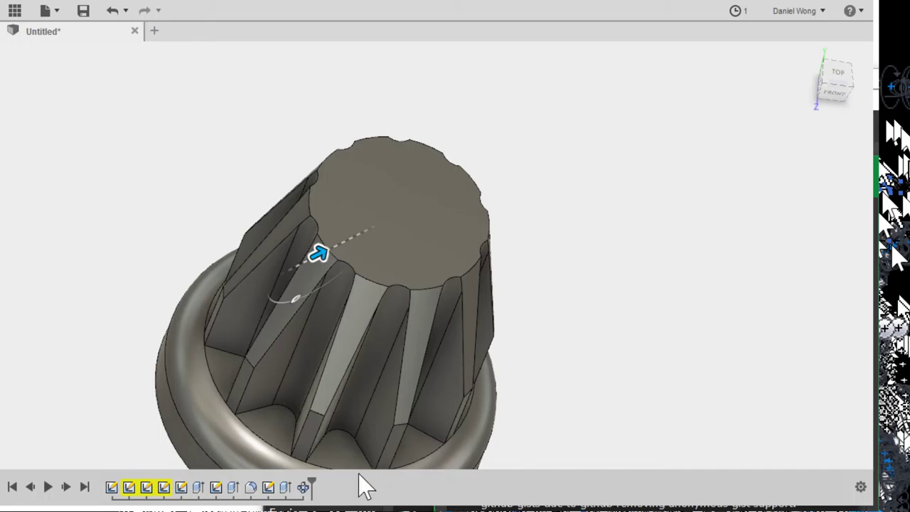
pyautogui.press('Return')
# Examine the chamfered teeth from above and the underside of the base flange
pyautogui.scroll(4, 575, 404)
pyautogui.keyDown('shift'); pyautogui.moveTo(575, 405); pyautogui.dragTo(544, 467, button='middle'); pyautogui.keyUp('shift')
pyautogui.scroll(-5, 547, 455)
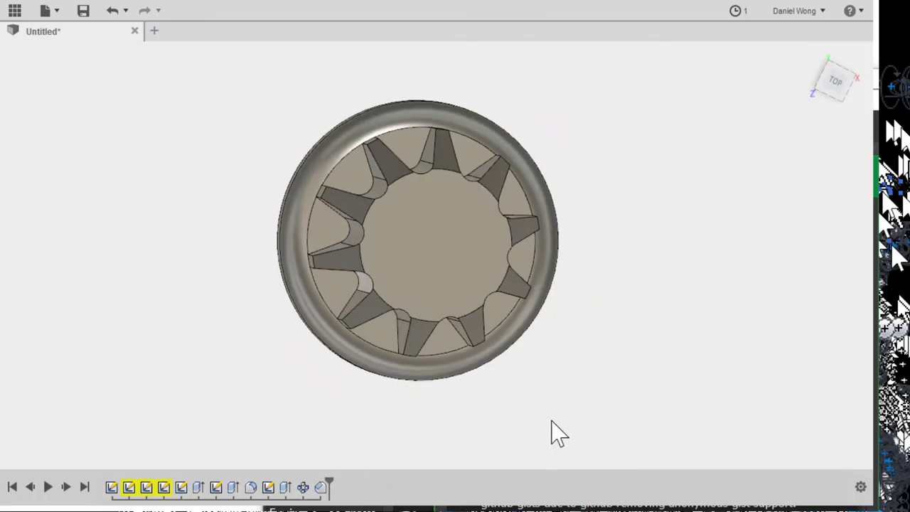
pyautogui.keyDown('shift'); pyautogui.moveTo(556, 433); pyautogui.dragTo(497, 450, button='middle'); pyautogui.keyUp('shift')
pyautogui.keyDown('shift'); pyautogui.moveTo(558, 396); pyautogui.dragTo(613, 381, button='middle'); pyautogui.keyUp('shift')
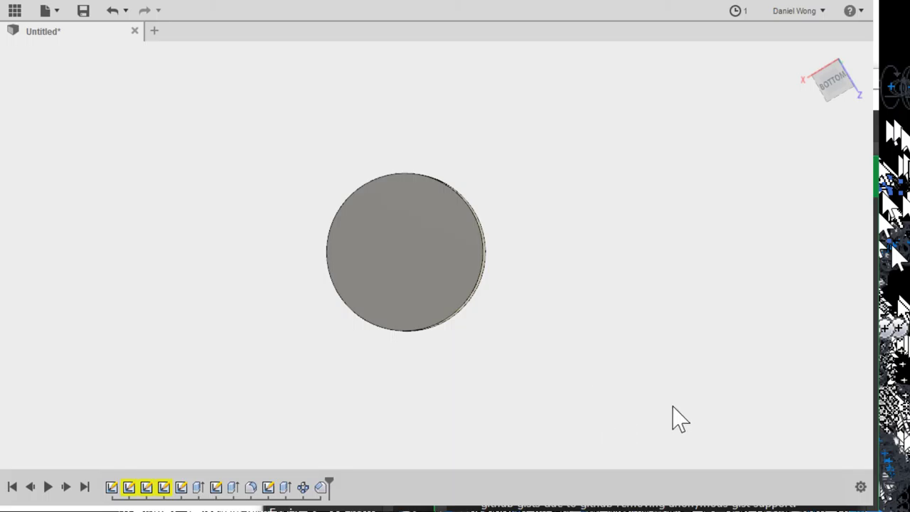
# Sketch a circle centred on the knob's bottom face
pyautogui.scroll(-2, 589, 401)
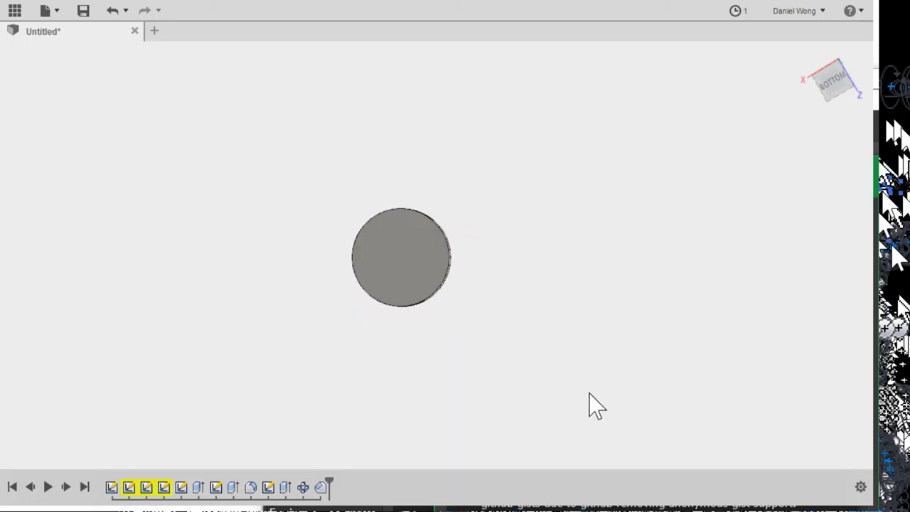
pyautogui.scroll(-2, 587, 400)
pyautogui.scroll(5, 598, 396)
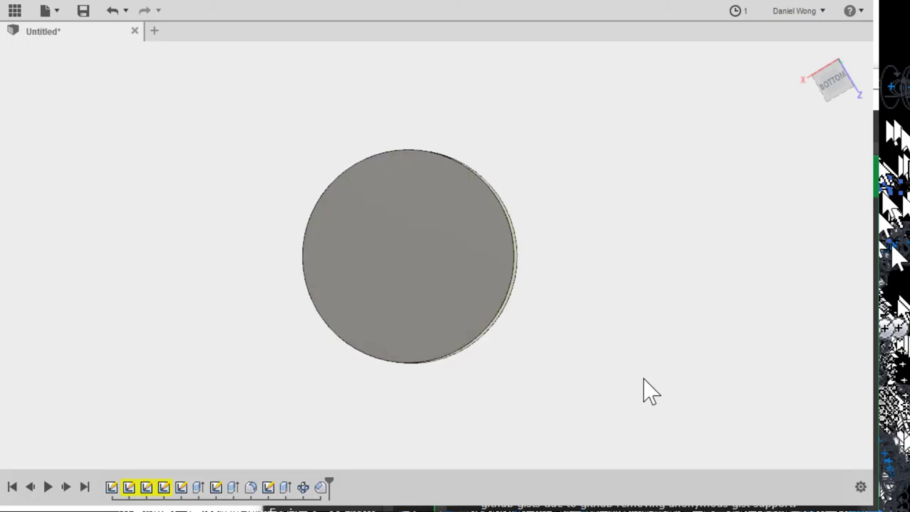
pyautogui.click(615, 398)
pyautogui.press('c')
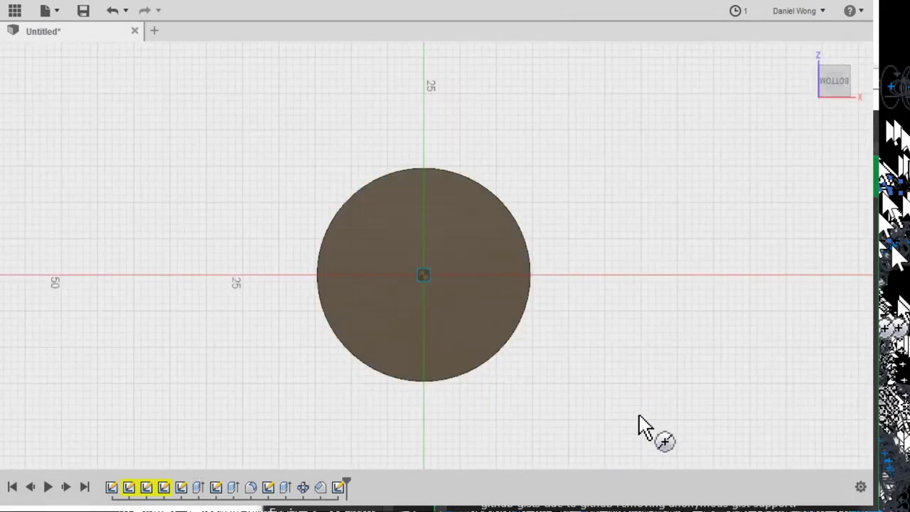
pyautogui.click(638, 415)
pyautogui.click(675, 461)
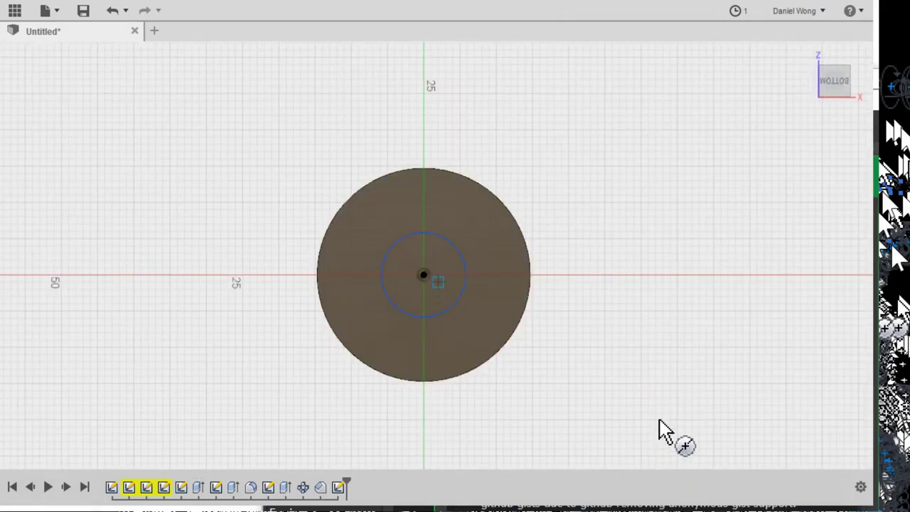
pyautogui.press('Escape')
# Extrude the circular profile into the knob to cut a round hole in its underside
pyautogui.click(664, 395)
pyautogui.press('e')
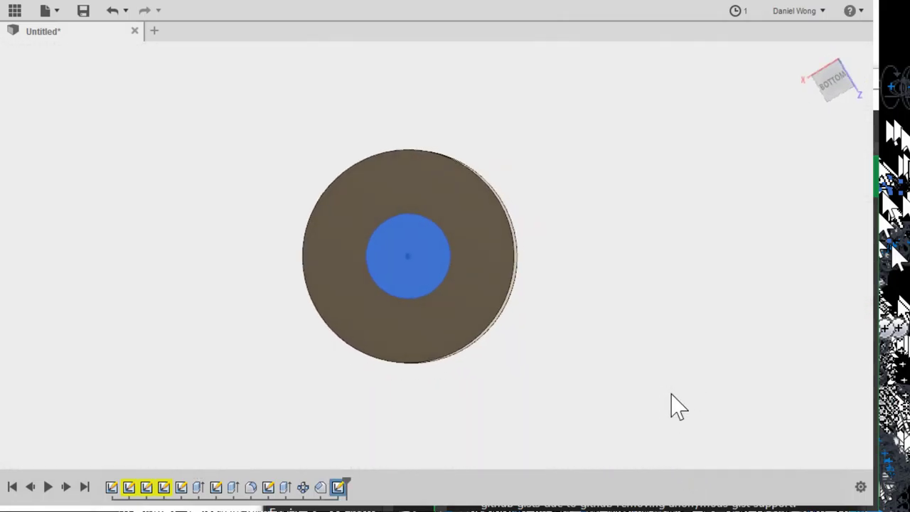
pyautogui.keyDown('shift'); pyautogui.moveTo(665, 439); pyautogui.dragTo(661, 457, button='middle'); pyautogui.keyUp('shift')
pyautogui.moveTo(595, 477); pyautogui.dragTo(651, 392)
pyautogui.press('Return')
# Examine the knob from all sides, checking the hole in the underside, the fluted grip and the rounded base rim
pyautogui.keyDown('shift'); pyautogui.moveTo(652, 398); pyautogui.dragTo(798, 489, button='middle'); pyautogui.keyUp('shift')
pyautogui.scroll(2, 627, 467)
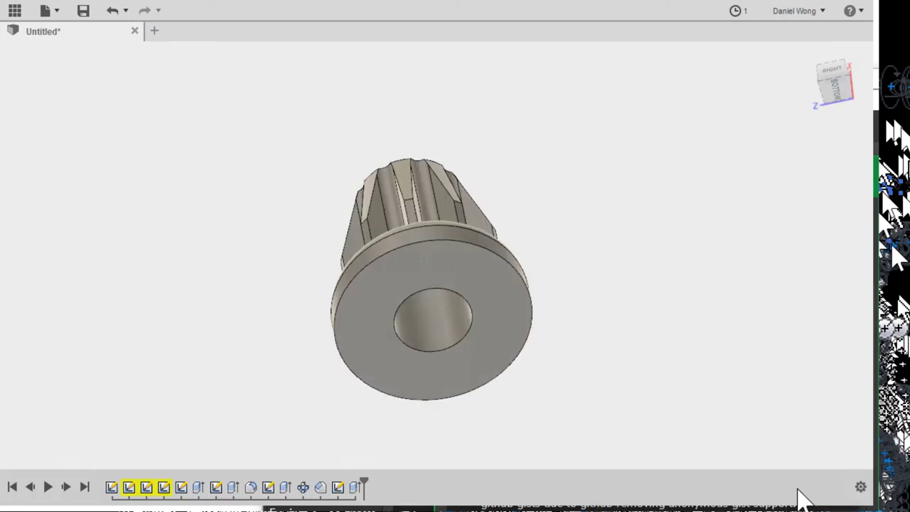
pyautogui.scroll(-2, 668, 462)
pyautogui.scroll(3, 652, 470)
pyautogui.keyDown('shift'); pyautogui.moveTo(661, 480); pyautogui.dragTo(618, 384, button='middle'); pyautogui.keyUp('shift')
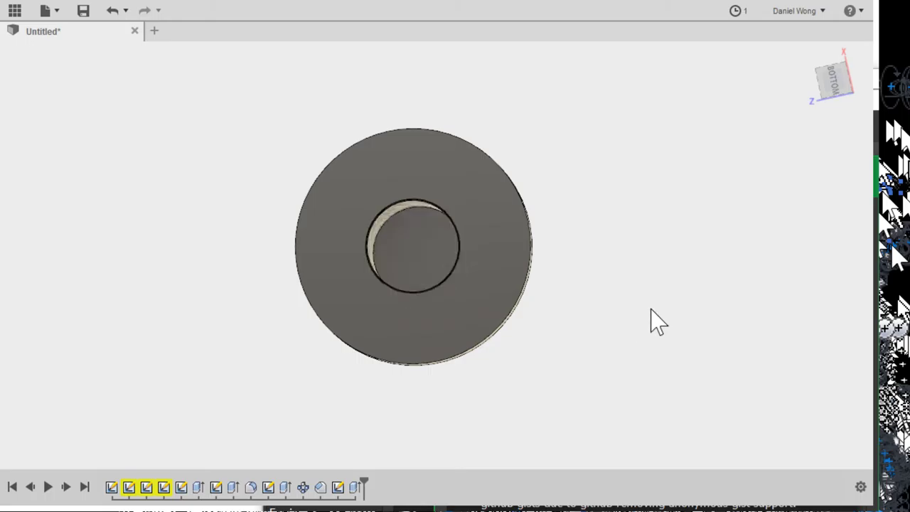
pyautogui.keyDown('shift'); pyautogui.moveTo(670, 351); pyautogui.dragTo(299, 501, button='middle'); pyautogui.keyUp('shift')
pyautogui.scroll(1, 514, 477)
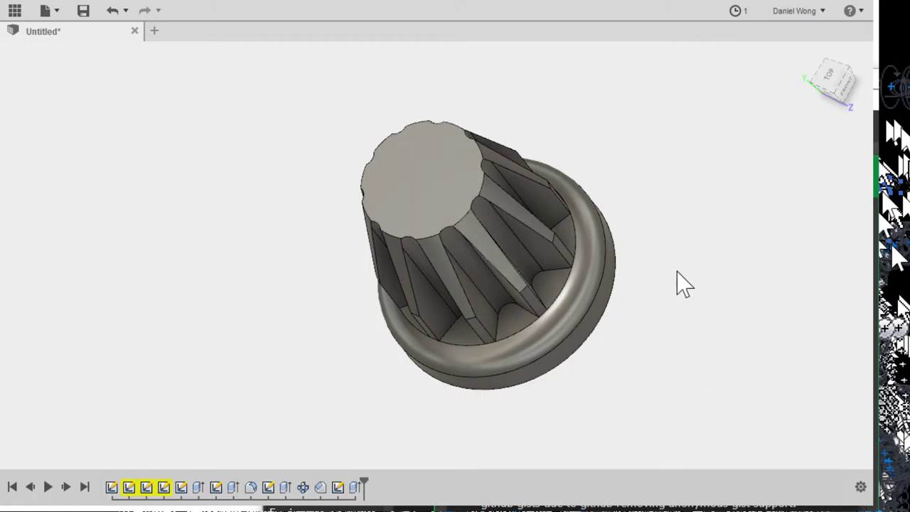
pyautogui.keyDown('shift'); pyautogui.moveTo(665, 216); pyautogui.dragTo(720, 215, button='middle'); pyautogui.keyUp('shift')
pyautogui.scroll(-5, 686, 264)
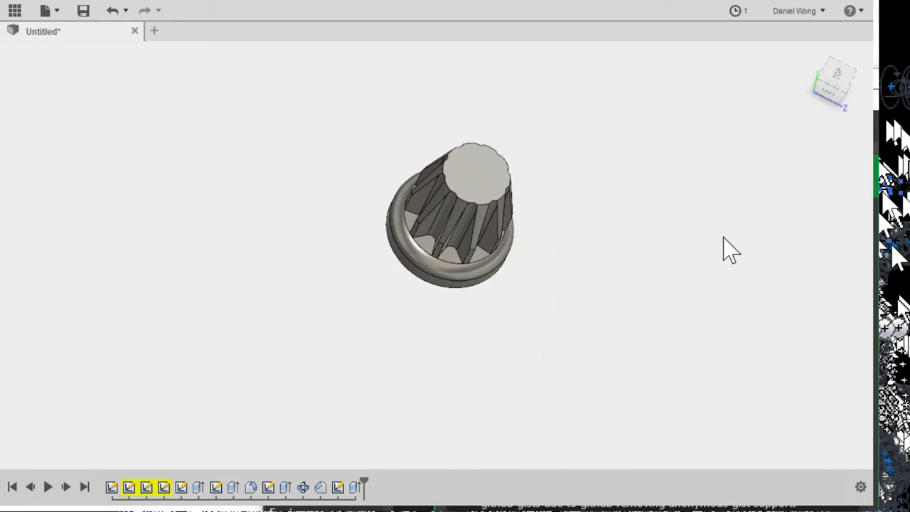
pyautogui.keyDown('shift'); pyautogui.moveTo(731, 250); pyautogui.dragTo(580, 284, button='middle'); pyautogui.keyUp('shift')
pyautogui.scroll(3, 692, 203)
pyautogui.scroll(-3, 655, 224)
pyautogui.keyDown('shift'); pyautogui.moveTo(575, 290); pyautogui.dragTo(588, 376, button='middle'); pyautogui.keyUp('shift')
pyautogui.scroll(5, 558, 356)
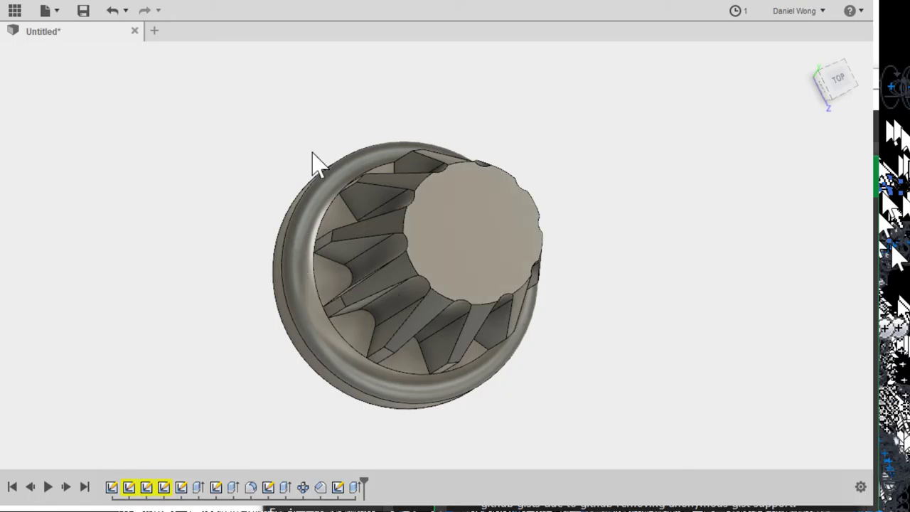
# Delete the whole knob, including its round base and the remaining fluted grip
pyautogui.scroll(-3, 424, 250)
pyautogui.moveTo(246, 130); pyautogui.dragTo(545, 357)
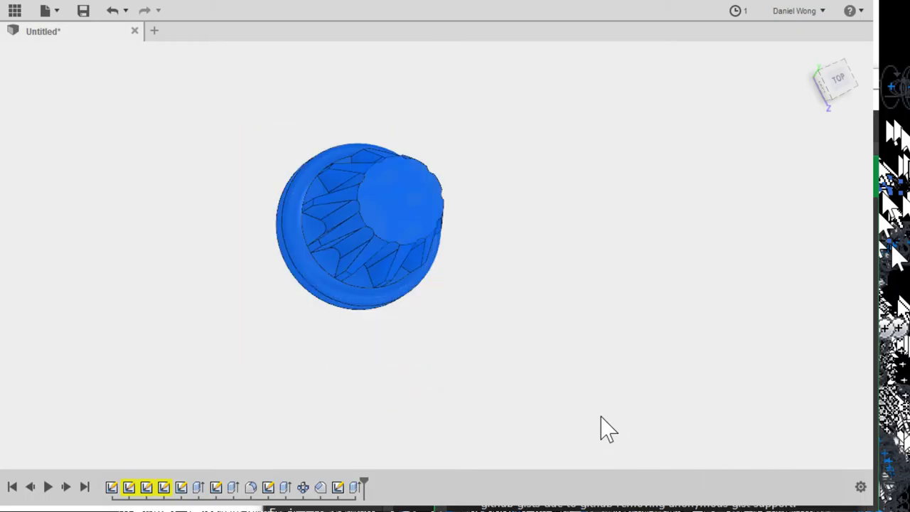
pyautogui.press('Delete')
pyautogui.doubleClick(383, 191)
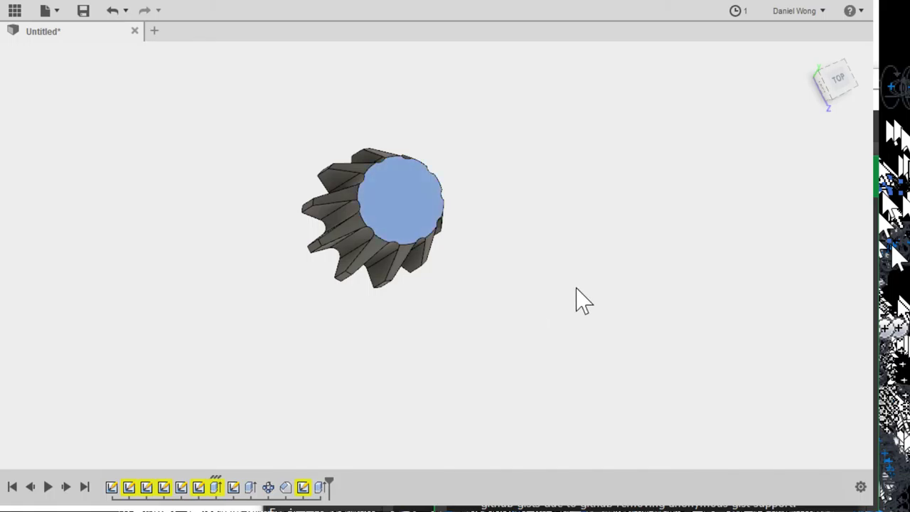
pyautogui.moveTo(253, 123); pyautogui.dragTo(504, 287)
pyautogui.moveTo(768, 449); pyautogui.dragTo(768, 449)
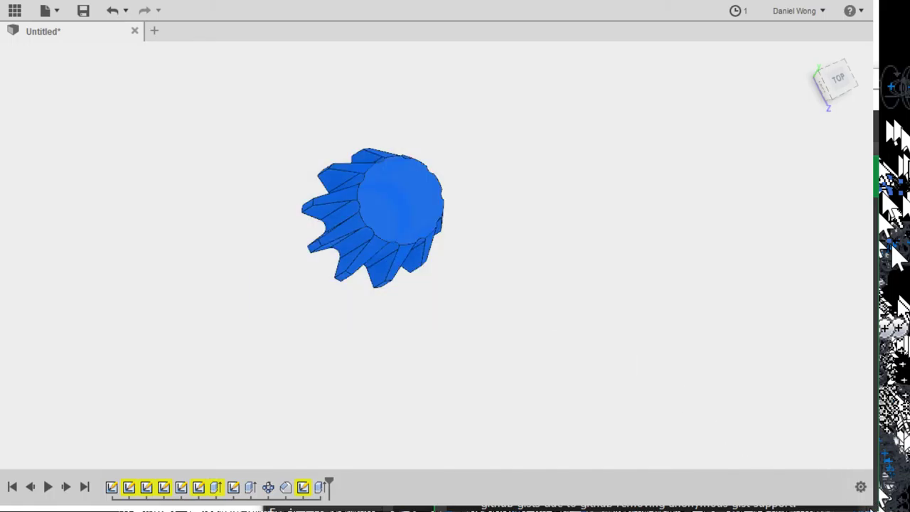
pyautogui.press('Delete')
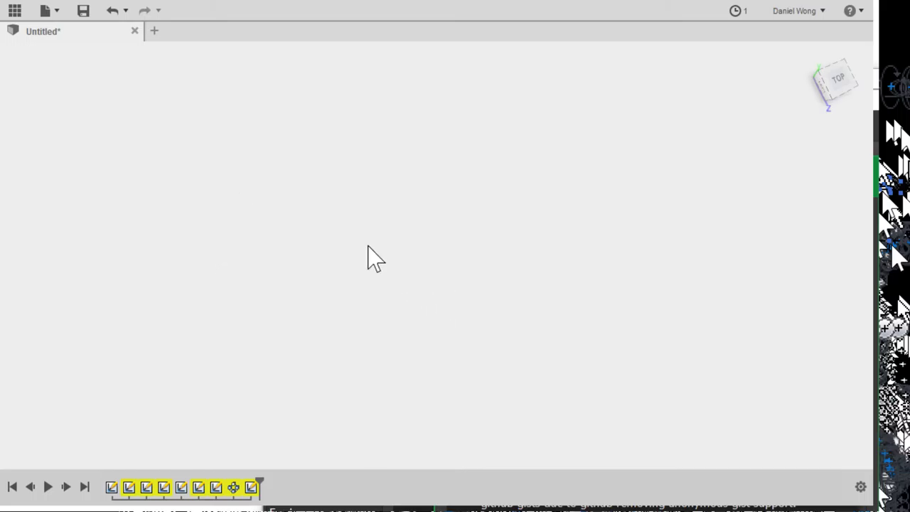
# Sketch a 6 mm diameter circle at the origin on the top plane
pyautogui.press('c')
pyautogui.keyDown('shift'); pyautogui.moveTo(690, 372); pyautogui.dragTo(660, 306, button='middle'); pyautogui.keyUp('shift')
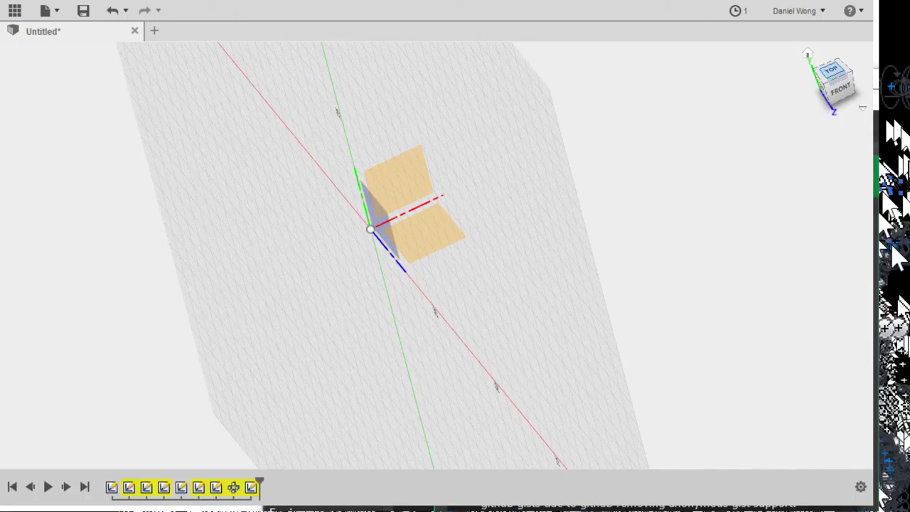
pyautogui.click(832, 70)
pyautogui.click(675, 299)
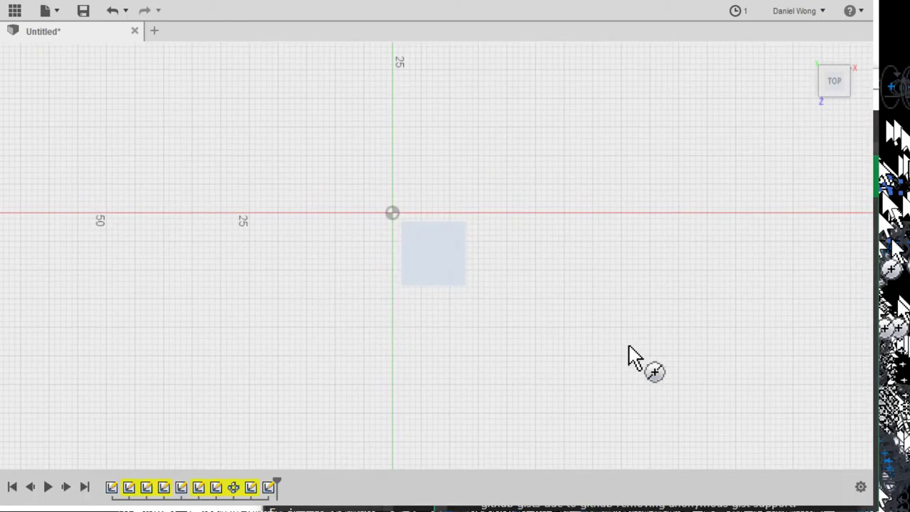
pyautogui.click(587, 320)
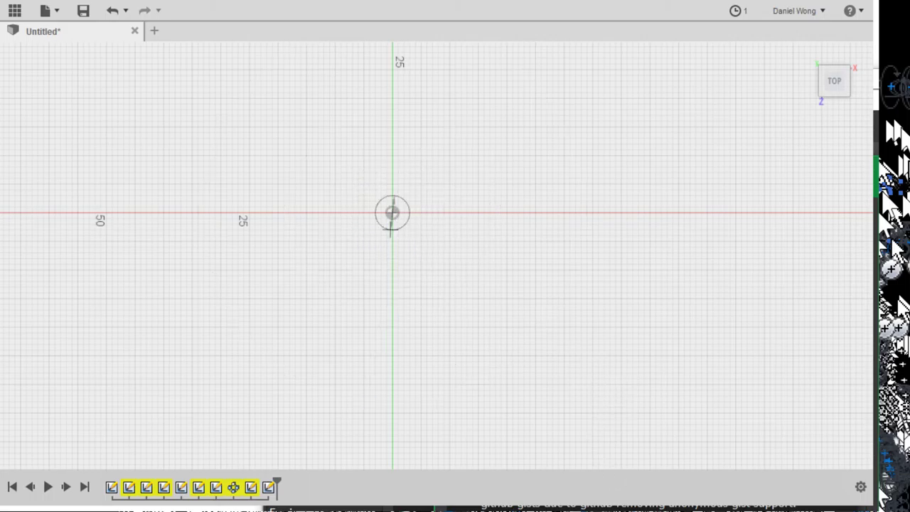
pyautogui.click(390, 226)
pyautogui.scroll(5, 540, 345)
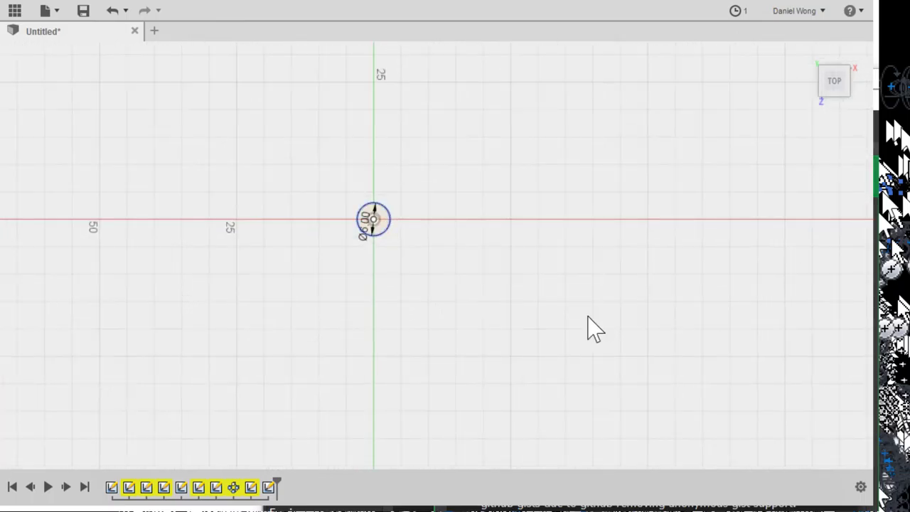
# Extrude the circle upward 30 mm to form the bolt's shank
pyautogui.keyDown('shift'); pyautogui.moveTo(556, 369); pyautogui.dragTo(581, 329, button='middle'); pyautogui.keyUp('shift')
pyautogui.scroll(2, 588, 329)
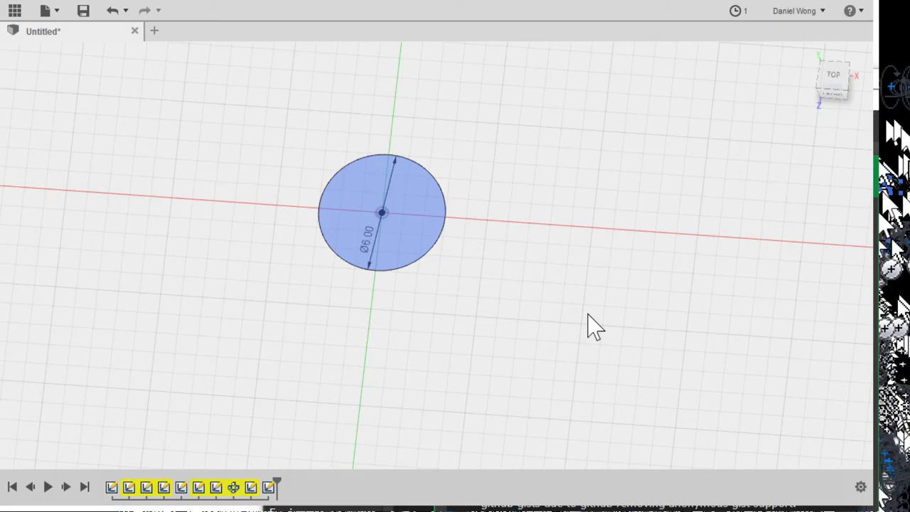
pyautogui.press('e')
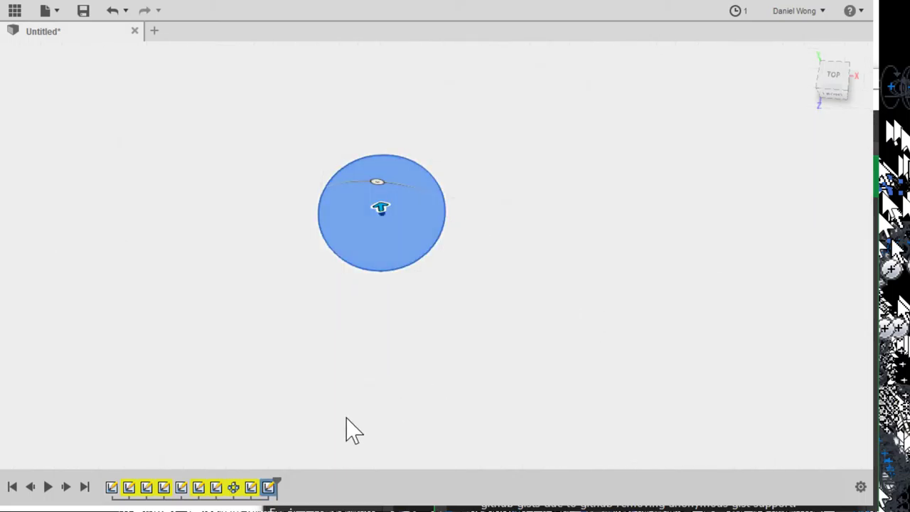
pyautogui.scroll(-2, 584, 320)
pyautogui.moveTo(587, 325); pyautogui.dragTo(579, 135)
pyautogui.scroll(-3, 575, 291)
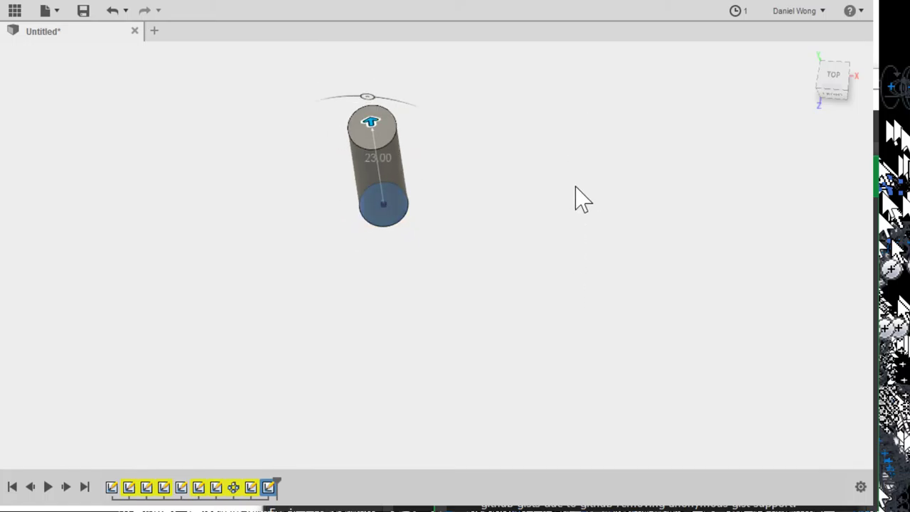
pyautogui.moveTo(577, 189); pyautogui.dragTo(571, 167)
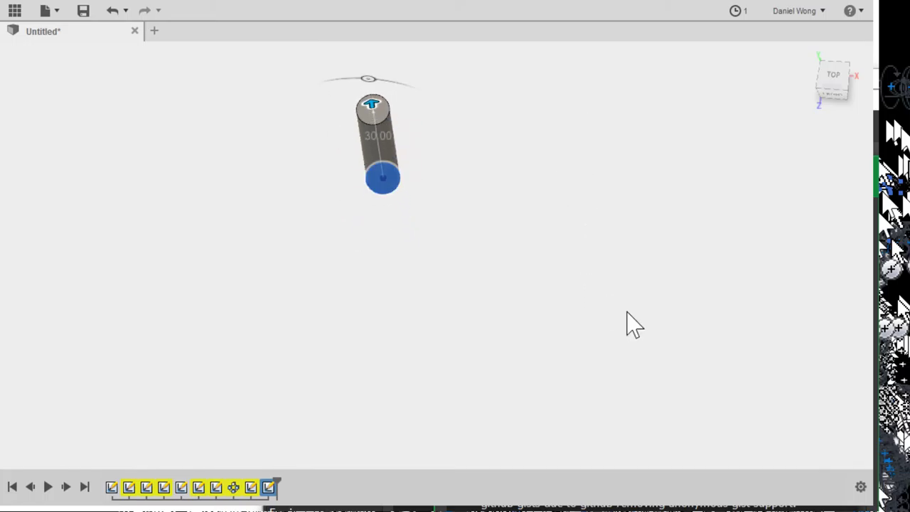
pyautogui.keyDown('shift'); pyautogui.moveTo(629, 324); pyautogui.dragTo(630, 361, button='middle'); pyautogui.keyUp('shift')
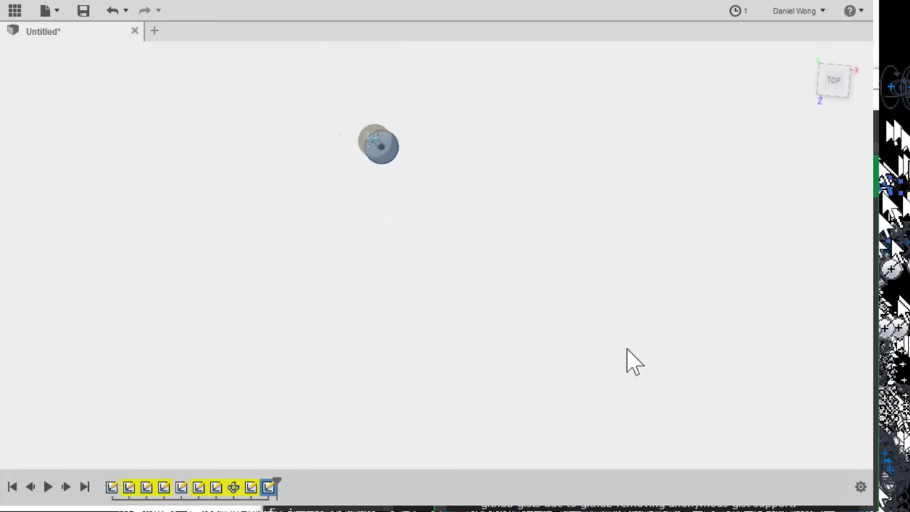
pyautogui.press('Return')
# Sketch a circumscribed hexagon with a 4 mm radius, centred on the shank's bottom face
pyautogui.keyDown('shift'); pyautogui.moveTo(393, 410); pyautogui.dragTo(642, 312, button='middle'); pyautogui.keyUp('shift')
pyautogui.keyDown('shift'); pyautogui.moveTo(477, 273); pyautogui.dragTo(601, 227, button='middle'); pyautogui.keyUp('shift')
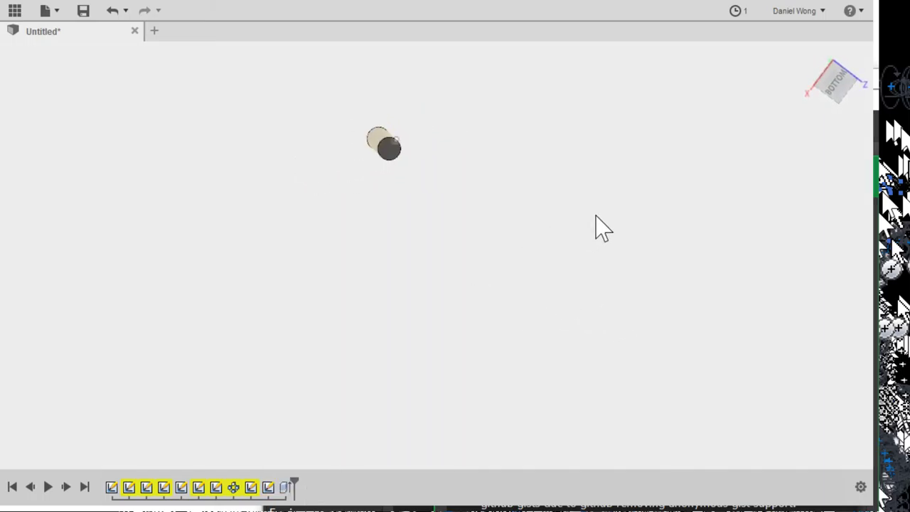
pyautogui.scroll(5, 594, 227)
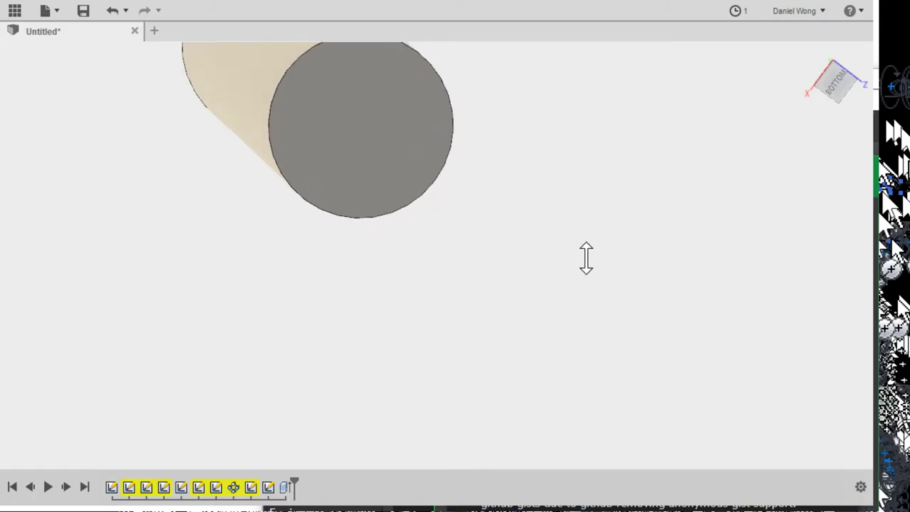
pyautogui.scroll(-3, 583, 241)
pyautogui.keyDown('shift'); pyautogui.moveTo(581, 230); pyautogui.dragTo(572, 337, button='middle'); pyautogui.keyUp('shift')
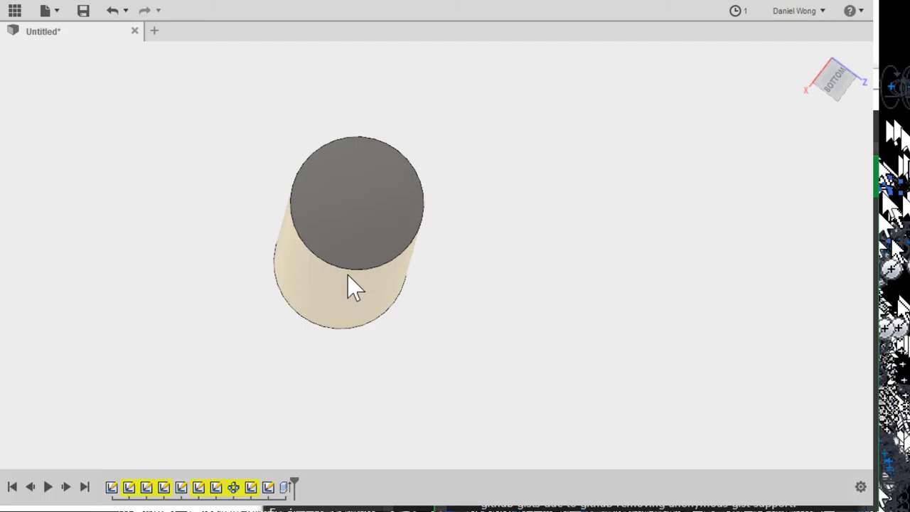
pyautogui.press('p')
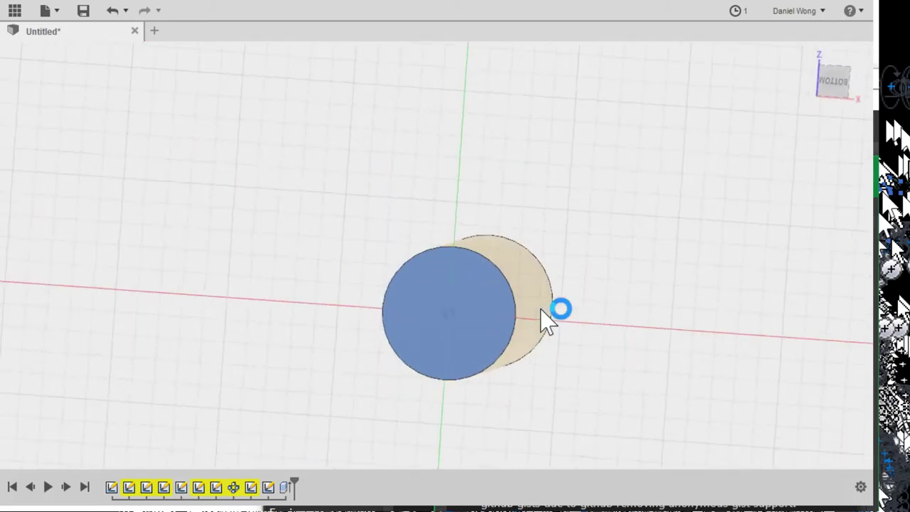
pyautogui.click(437, 260)
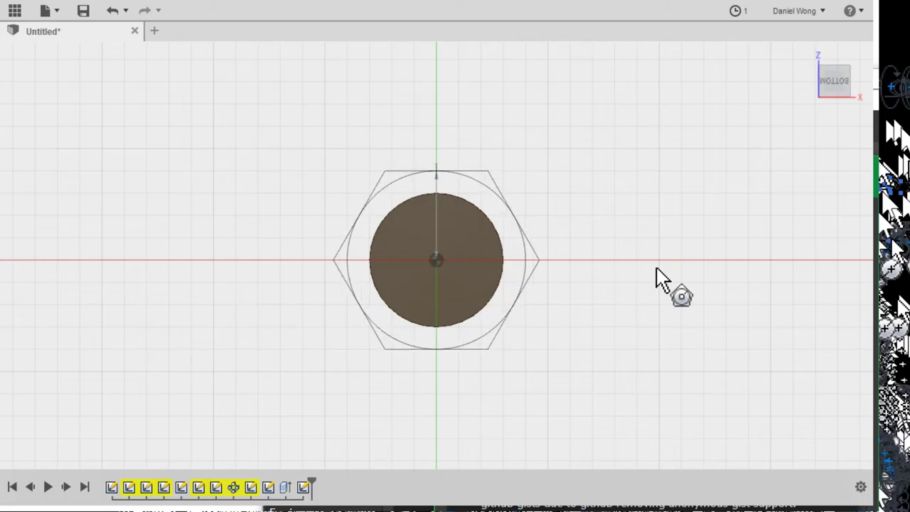
pyautogui.click(655, 270)
# Extrude the hexagon together with its inner circle 2 mm outward to form a solid bolt head
pyautogui.moveTo(653, 278)
pyautogui.keyDown('shift'); pyautogui.mouseDown(button='middle')
pyautogui.moveTo(641, 331)
pyautogui.moveTo(587, 410)
pyautogui.mouseUp(button='middle'); pyautogui.keyUp('shift')
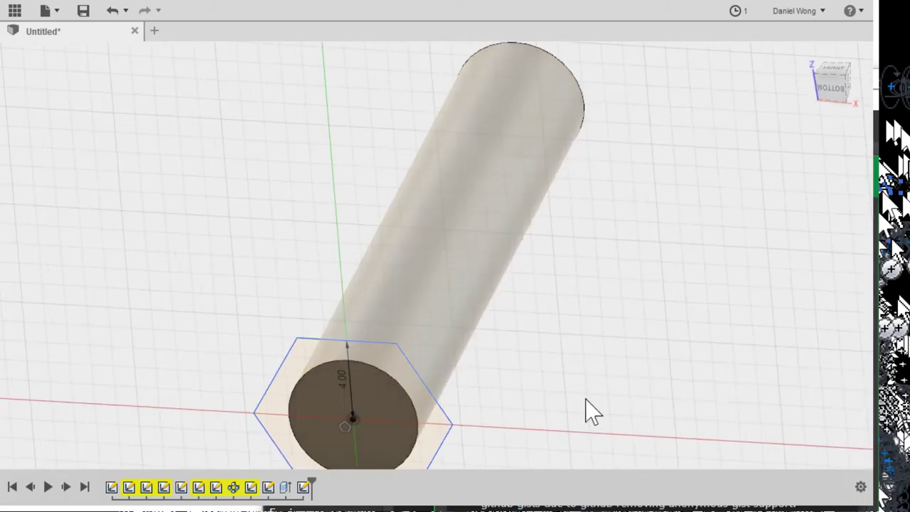
pyautogui.click(343, 425)
pyautogui.click(383, 350)
pyautogui.press('e')
pyautogui.scroll(3, 382, 350)
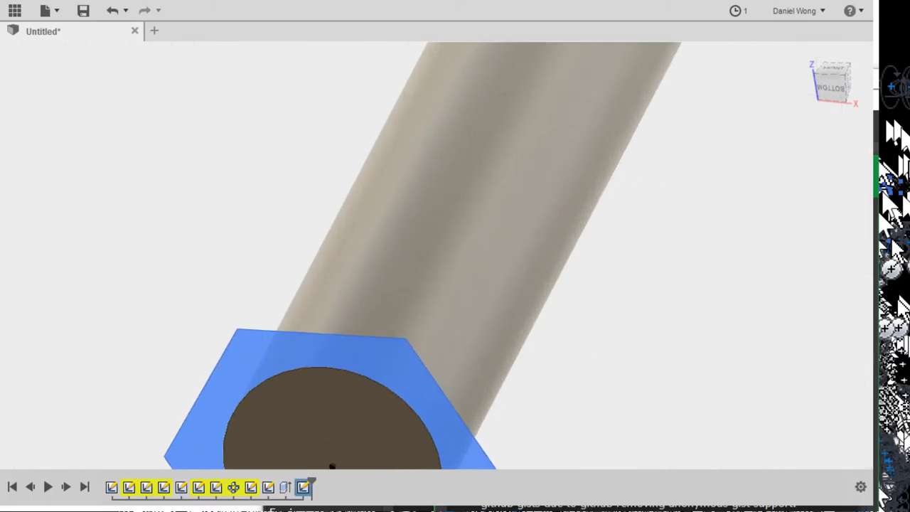
pyautogui.scroll(-4, 382, 350)
pyautogui.moveTo(408, 420); pyautogui.dragTo(400, 439)
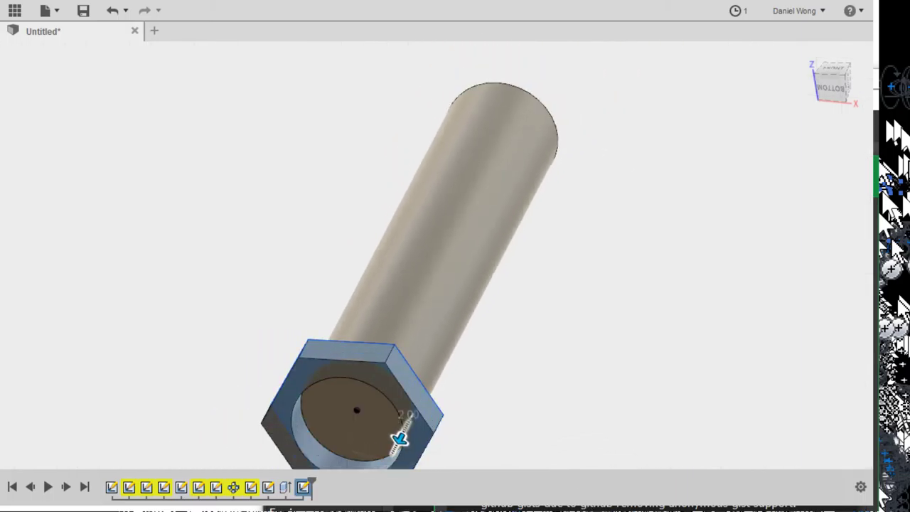
pyautogui.scroll(-3, 398, 430)
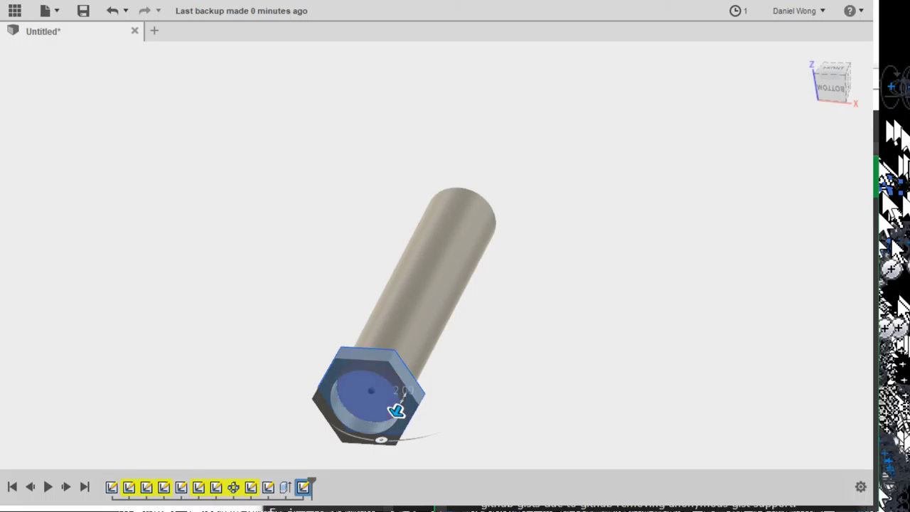
pyautogui.click(356, 405)
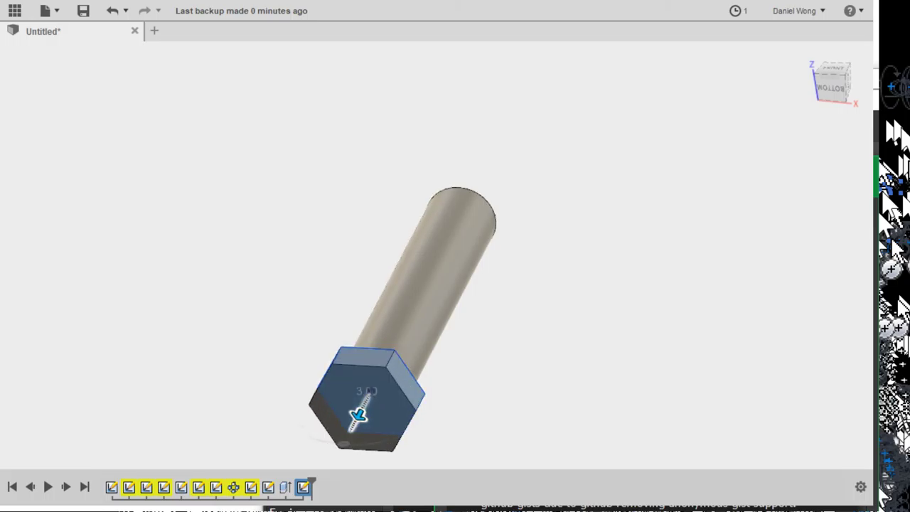
pyautogui.press('Return')
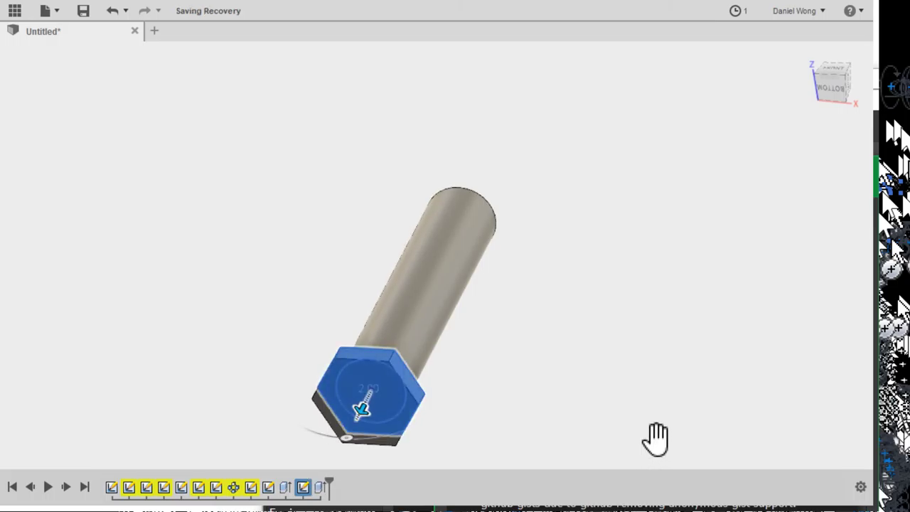
pyautogui.keyDown('shift'); pyautogui.moveTo(534, 410); pyautogui.dragTo(597, 394, button='middle'); pyautogui.keyUp('shift')
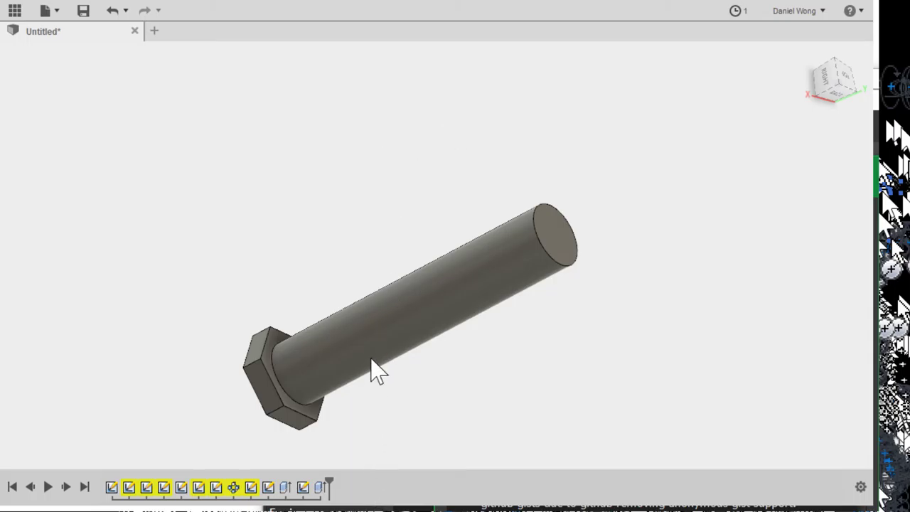
# Cut a modelled thread 15 mm long into the shank, starting from the end opposite the hexagonal head
pyautogui.click(794, 390)
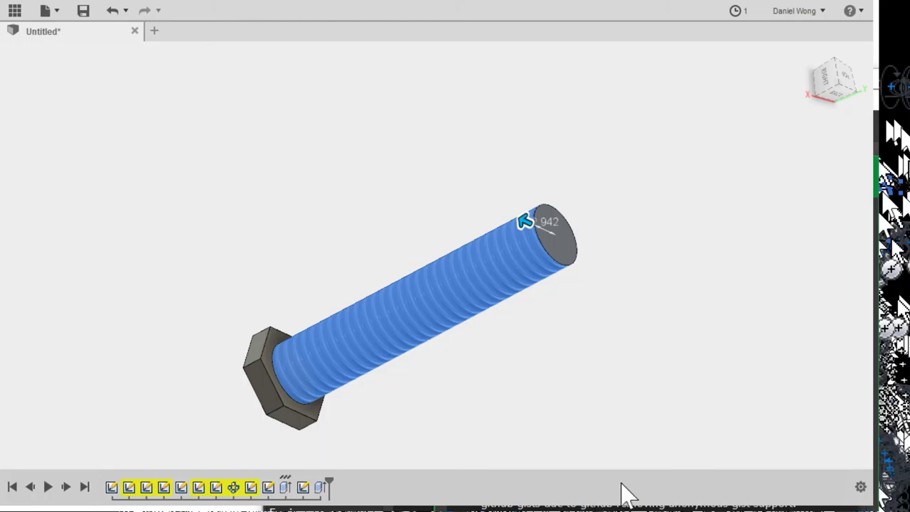
pyautogui.moveTo(809, 345); pyautogui.dragTo(810, 347, button='middle')
pyautogui.scroll(10, 810, 346)
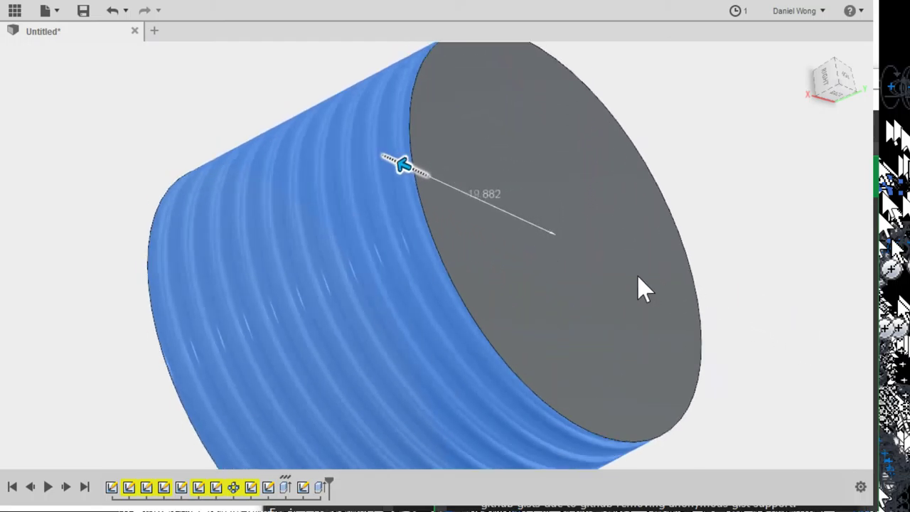
pyautogui.scroll(-10, 643, 288)
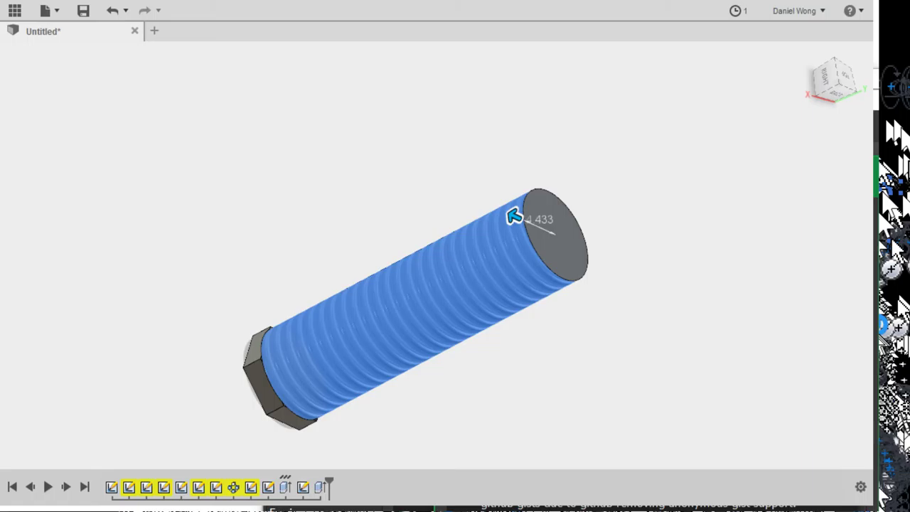
pyautogui.moveTo(771, 334); pyautogui.dragTo(781, 332)
pyautogui.keyDown('shift'); pyautogui.moveTo(781, 333); pyautogui.dragTo(791, 332, button='middle'); pyautogui.keyUp('shift')
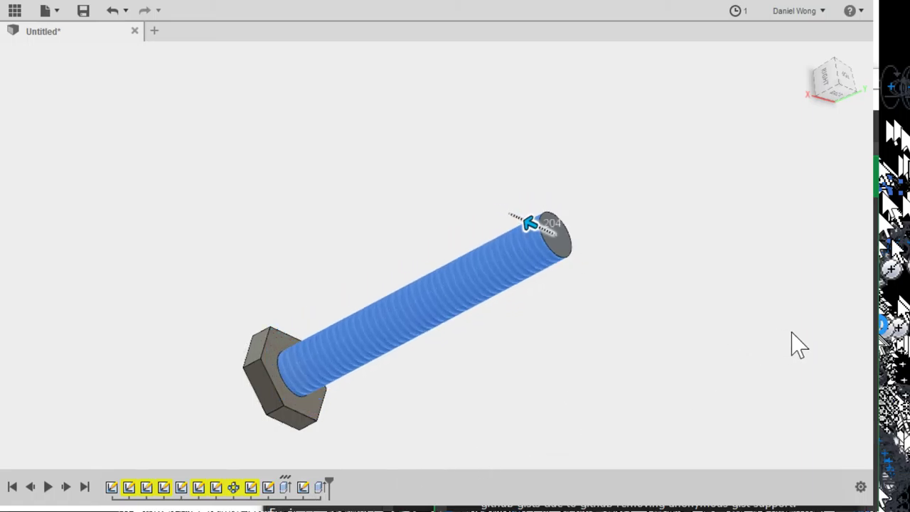
pyautogui.moveTo(789, 332); pyautogui.dragTo(790, 332)
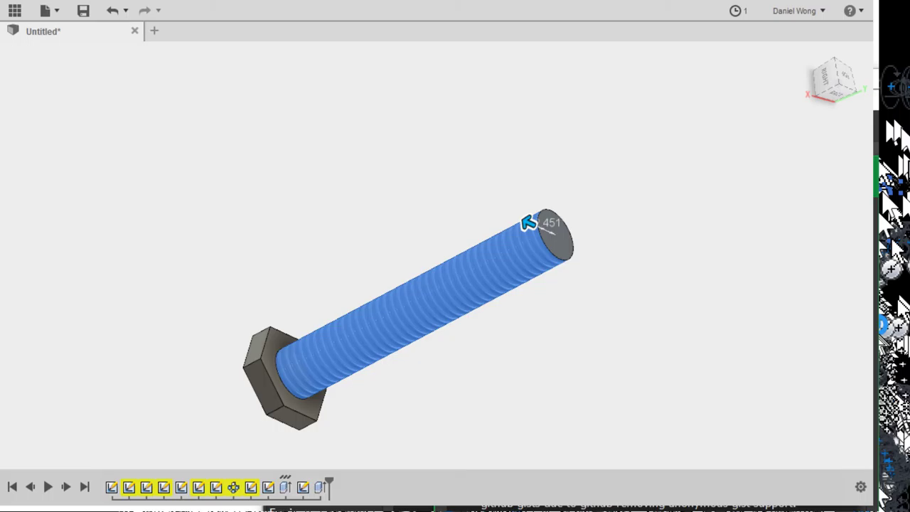
pyautogui.moveTo(528, 223); pyautogui.dragTo(524, 221)
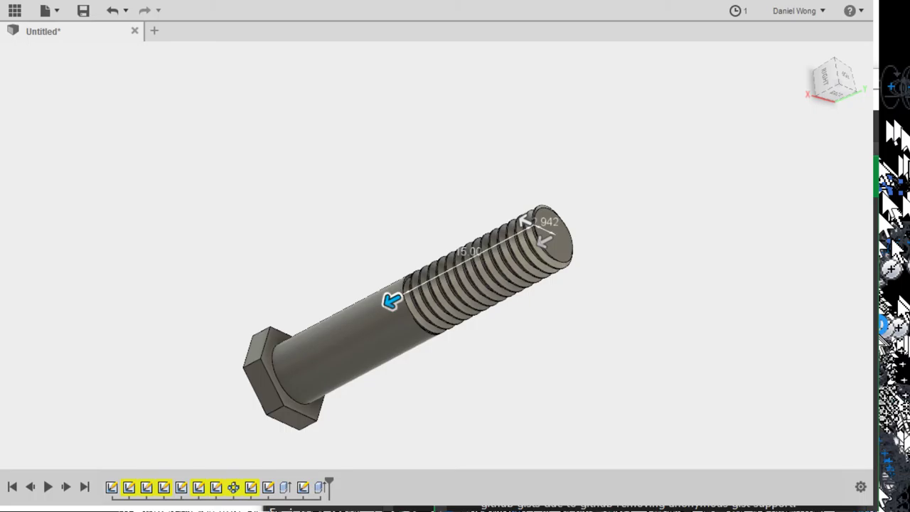
pyautogui.press('Return')
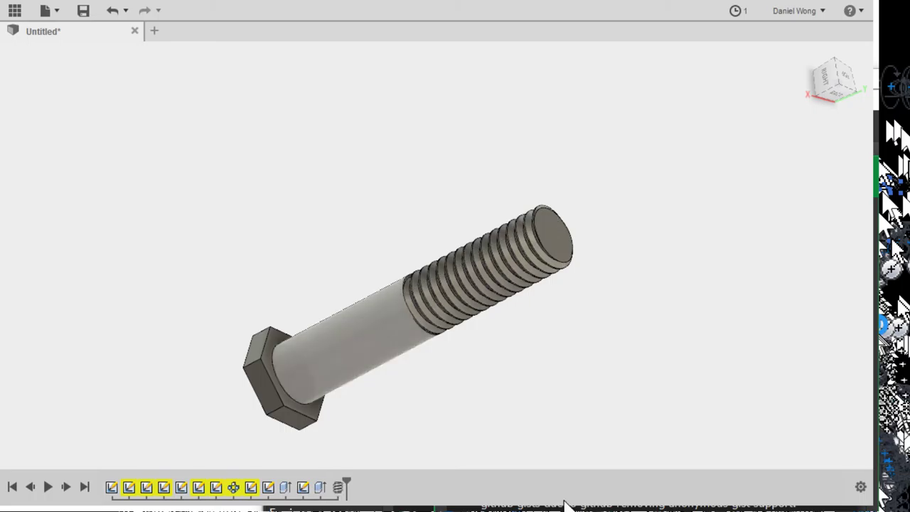
# Chamfer the circular edges of the threaded end face to form a tapered tip with a small flat end
pyautogui.keyDown('shift'); pyautogui.moveTo(731, 377); pyautogui.dragTo(695, 429, button='middle'); pyautogui.keyUp('shift')
pyautogui.scroll(5, 638, 325)
pyautogui.keyDown('shift'); pyautogui.moveTo(700, 288); pyautogui.dragTo(605, 280, button='middle'); pyautogui.keyUp('shift')
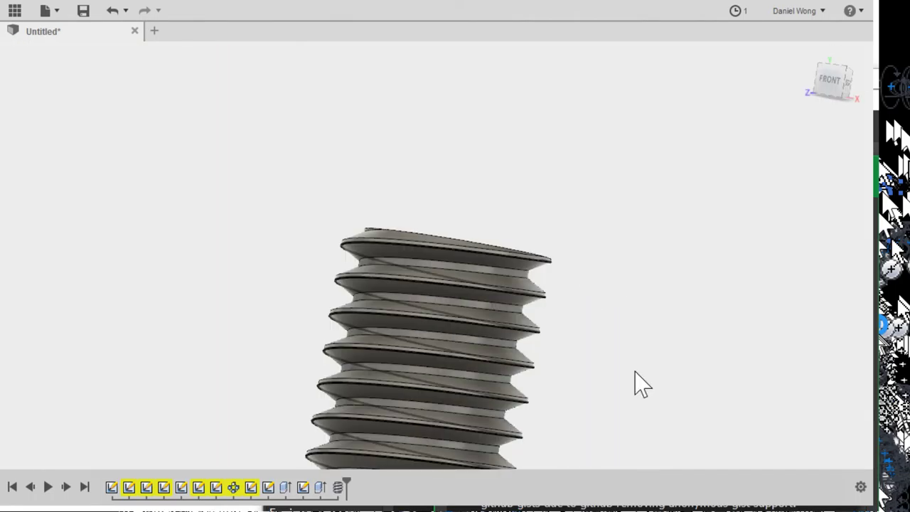
pyautogui.keyDown('shift'); pyautogui.moveTo(634, 371); pyautogui.dragTo(625, 426, button='middle'); pyautogui.keyUp('shift')
pyautogui.click(469, 338)
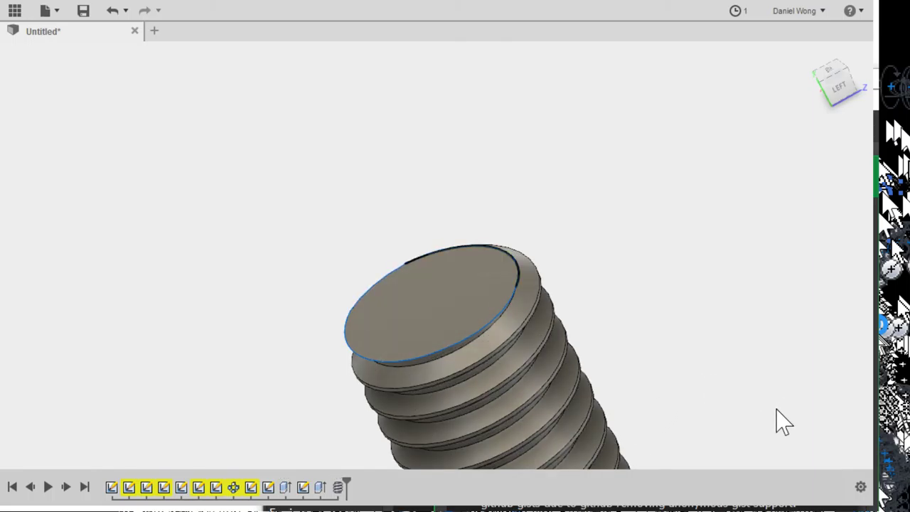
pyautogui.keyDown('ctrl'); pyautogui.keyDown('shift'); pyautogui.moveTo(787, 410); pyautogui.dragTo(839, 426, button='middle'); pyautogui.keyUp('shift'); pyautogui.keyUp('ctrl')
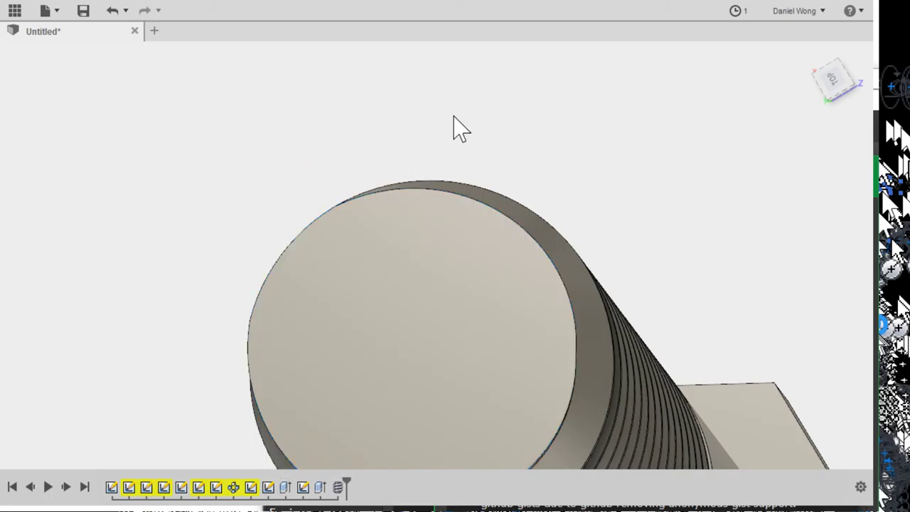
pyautogui.click(483, 238)
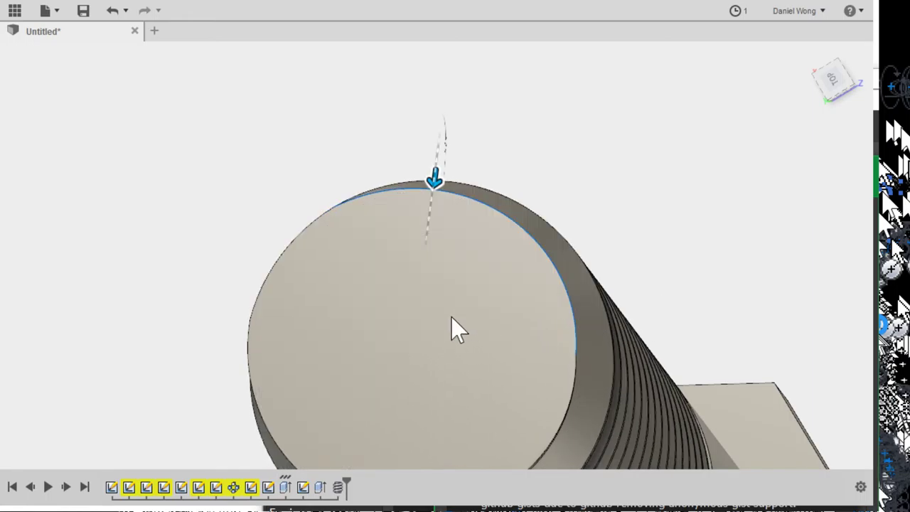
pyautogui.click(460, 336)
pyautogui.click(255, 399)
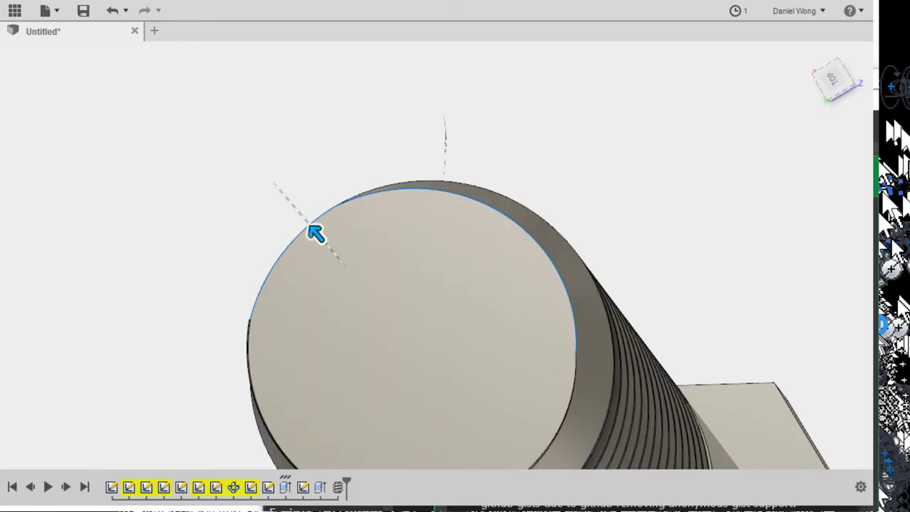
pyautogui.scroll(1, 242, 370)
pyautogui.scroll(-5, 487, 351)
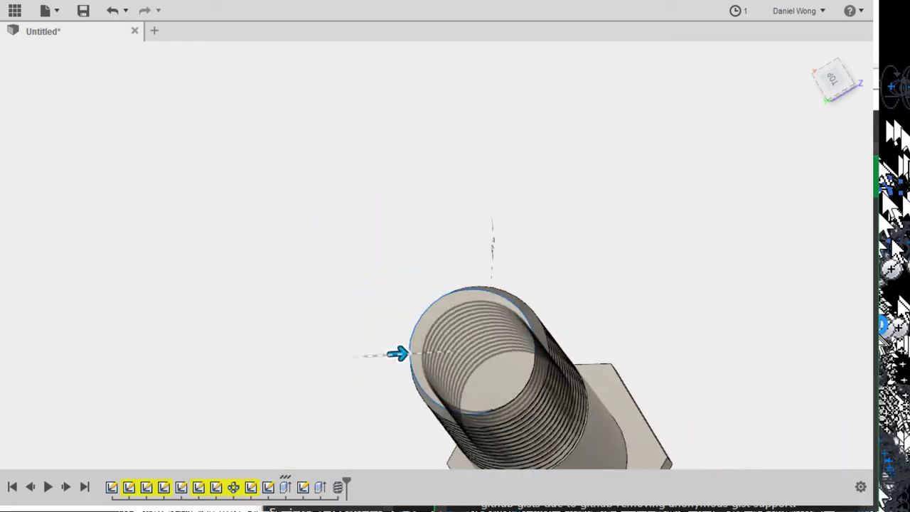
pyautogui.keyDown('shift'); pyautogui.moveTo(803, 494); pyautogui.dragTo(812, 350, button='middle'); pyautogui.keyUp('shift')
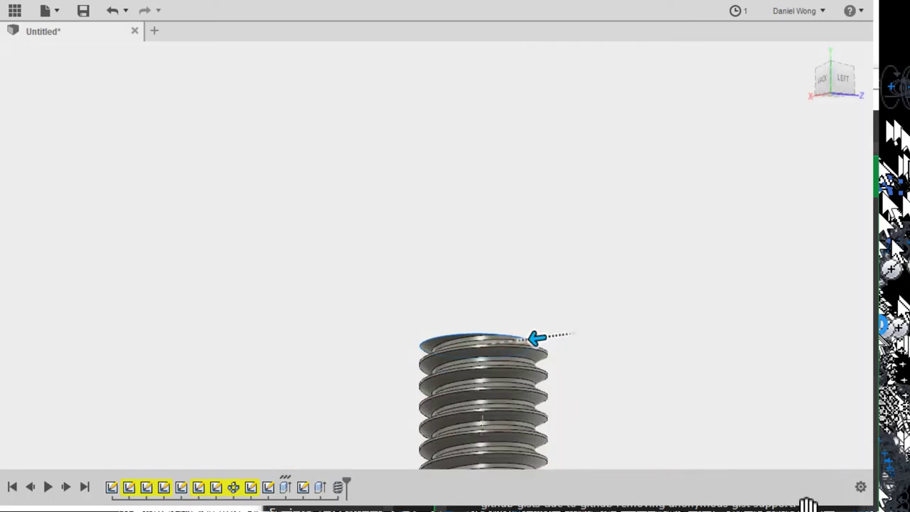
pyautogui.scroll(-2, 806, 501)
pyautogui.scroll(3, 781, 492)
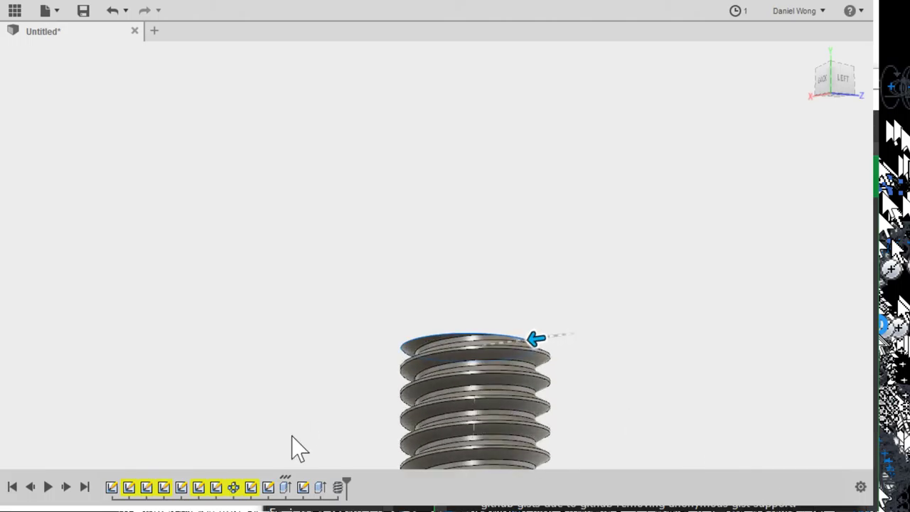
pyautogui.keyDown('shift'); pyautogui.moveTo(655, 441); pyautogui.dragTo(682, 498, button='middle'); pyautogui.keyUp('shift')
pyautogui.scroll(-2, 781, 491)
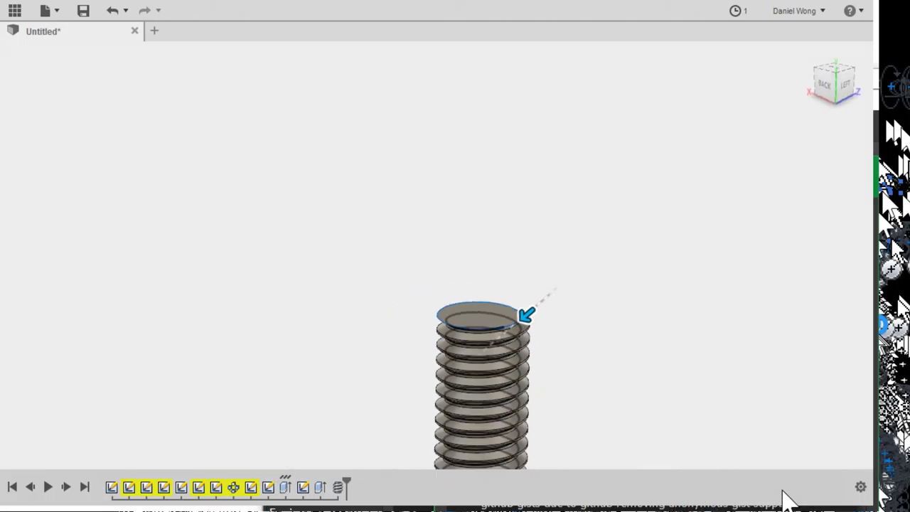
pyautogui.scroll(5, 781, 490)
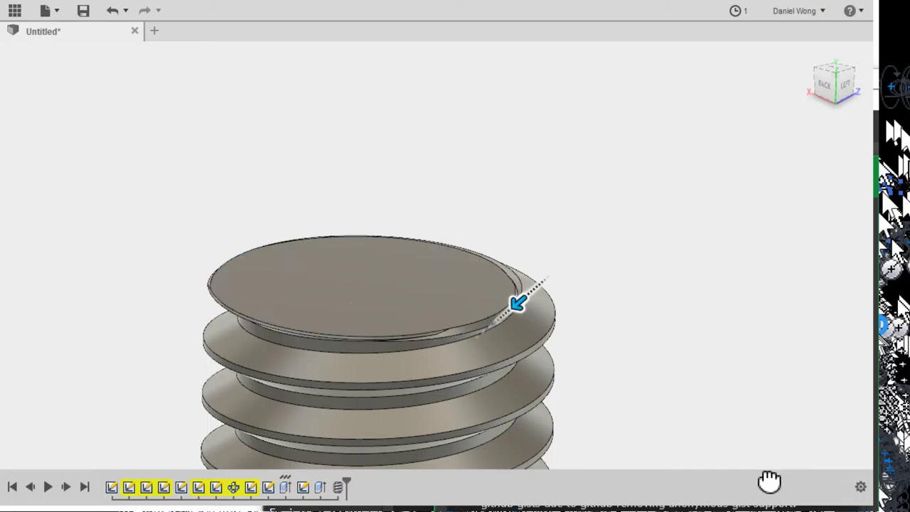
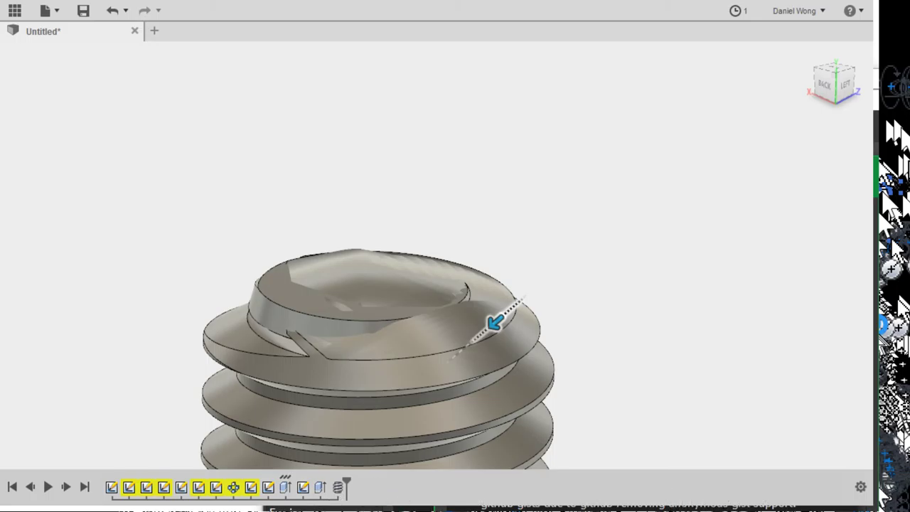
pyautogui.moveTo(495, 322); pyautogui.dragTo(424, 338)
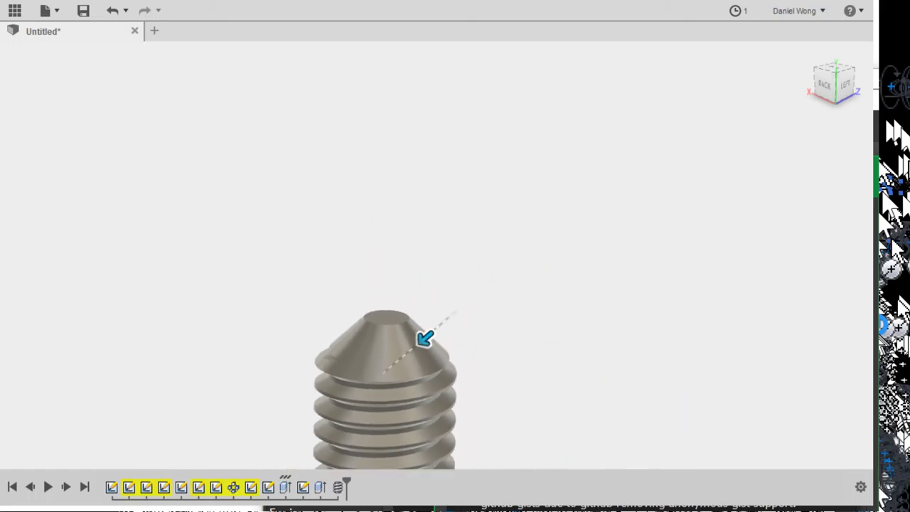
pyautogui.press('Return')
# Sketch a 4 mm diameter circle at the centre of the hexagonal head's outer face
pyautogui.keyDown('shift'); pyautogui.moveTo(425, 338); pyautogui.dragTo(390, 433, button='middle'); pyautogui.keyUp('shift')
pyautogui.keyDown('shift'); pyautogui.moveTo(455, 427); pyautogui.dragTo(639, 423, button='middle'); pyautogui.keyUp('shift')
pyautogui.scroll(-4, 406, 338)
pyautogui.keyDown('shift'); pyautogui.moveTo(407, 339); pyautogui.dragTo(439, 361, button='middle'); pyautogui.keyUp('shift')
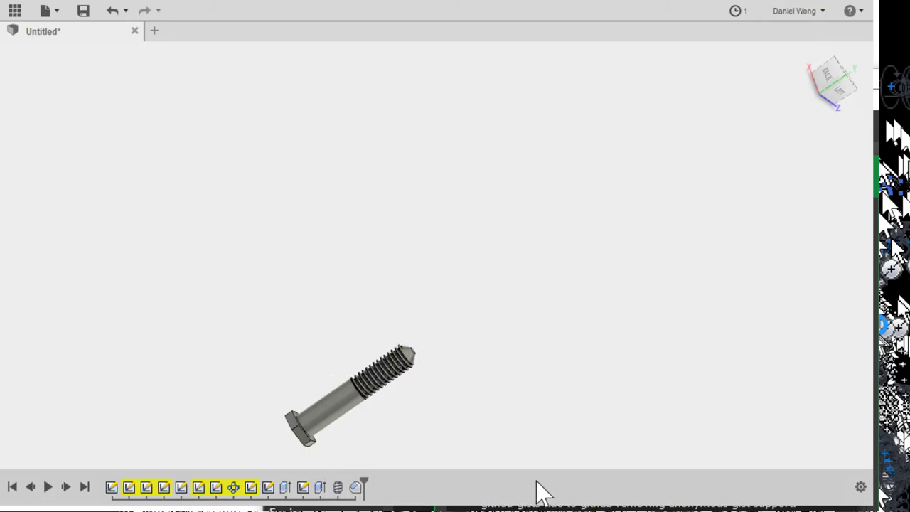
pyautogui.scroll(2, 545, 482)
pyautogui.scroll(-2, 546, 490)
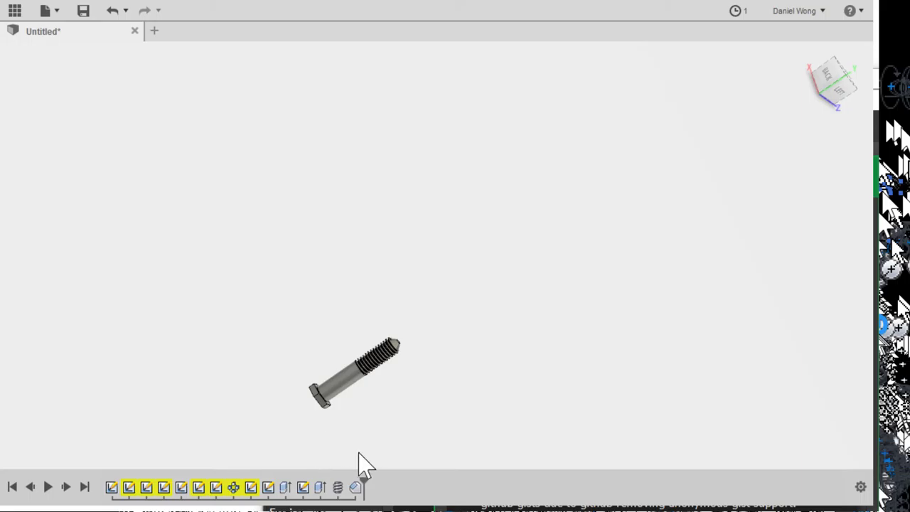
pyautogui.keyDown('shift'); pyautogui.moveTo(449, 452); pyautogui.dragTo(701, 367, button='middle'); pyautogui.keyUp('shift')
pyautogui.keyDown('shift'); pyautogui.moveTo(562, 497); pyautogui.dragTo(624, 433, button='middle'); pyautogui.keyUp('shift')
pyautogui.scroll(8, 657, 469)
pyautogui.scroll(4, 625, 435)
pyautogui.press('c')
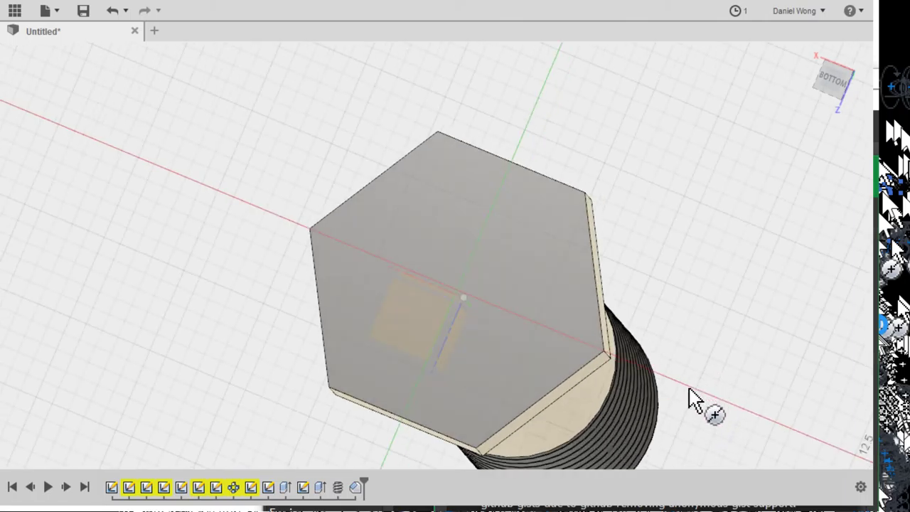
pyautogui.click(687, 387)
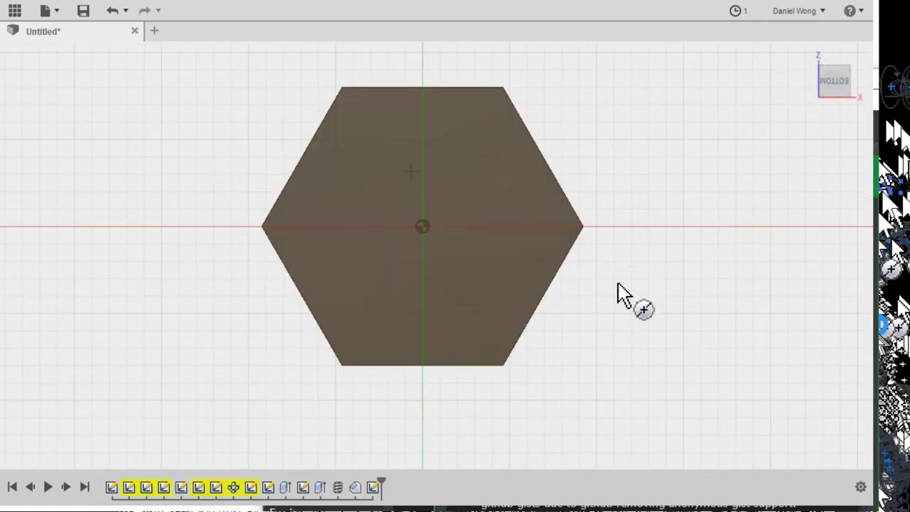
pyautogui.click(640, 343)
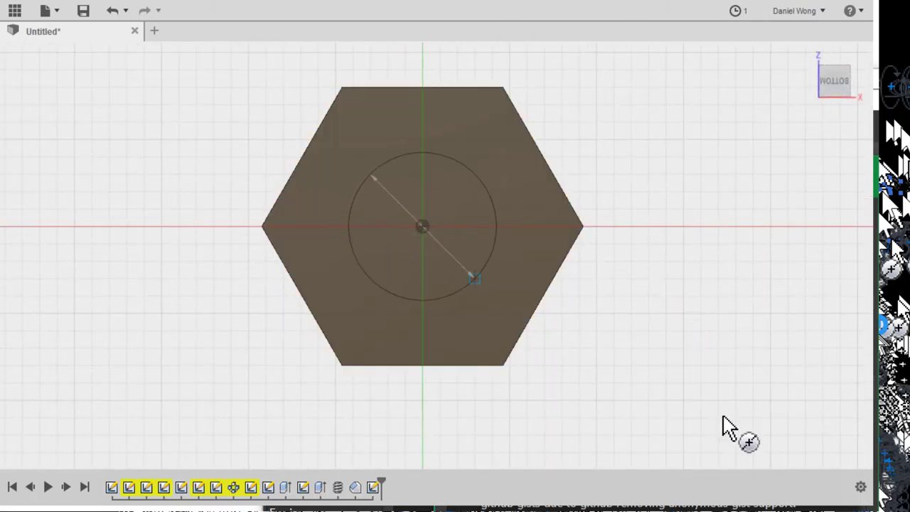
pyautogui.write('8')
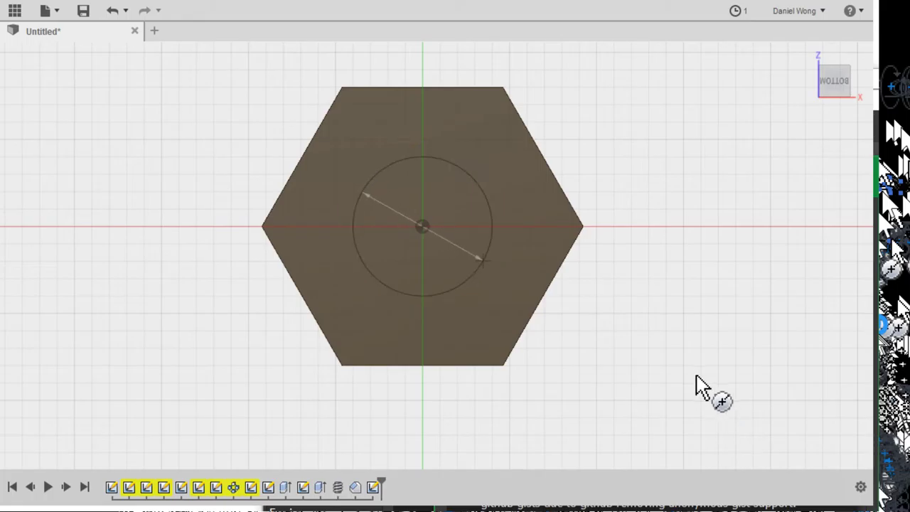
pyautogui.press('Return')
# Extrude the circle inward as a cut to make a blind hole through the head into the shank
pyautogui.moveTo(685, 346)
pyautogui.keyDown('shift'); pyautogui.mouseDown(button='middle')
pyautogui.moveTo(696, 294)
pyautogui.moveTo(665, 302)
pyautogui.moveTo(670, 312)
pyautogui.moveTo(584, 292)
pyautogui.moveTo(616, 244)
pyautogui.moveTo(550, 404)
pyautogui.moveTo(561, 349)
pyautogui.mouseUp(button='middle'); pyautogui.keyUp('shift')
pyautogui.scroll(3, 640, 308)
pyautogui.scroll(-5, 634, 310)
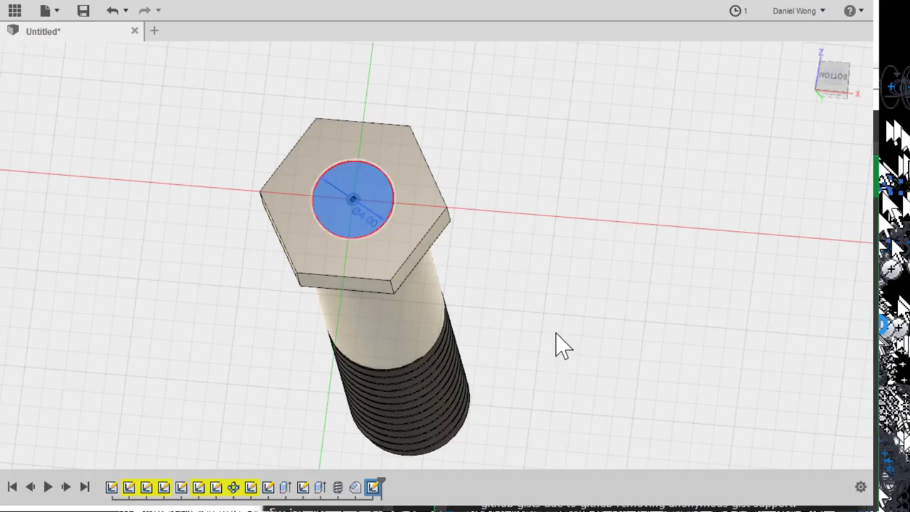
pyautogui.press('Escape')
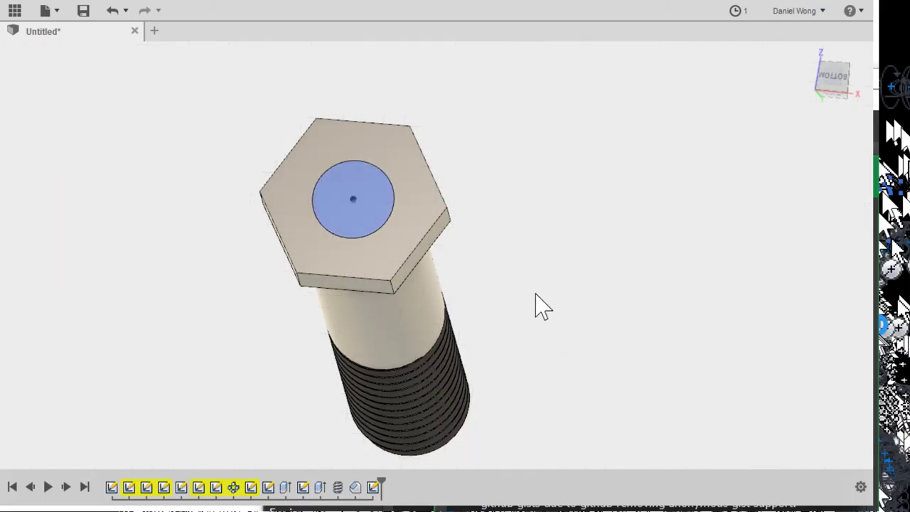
pyautogui.press('e')
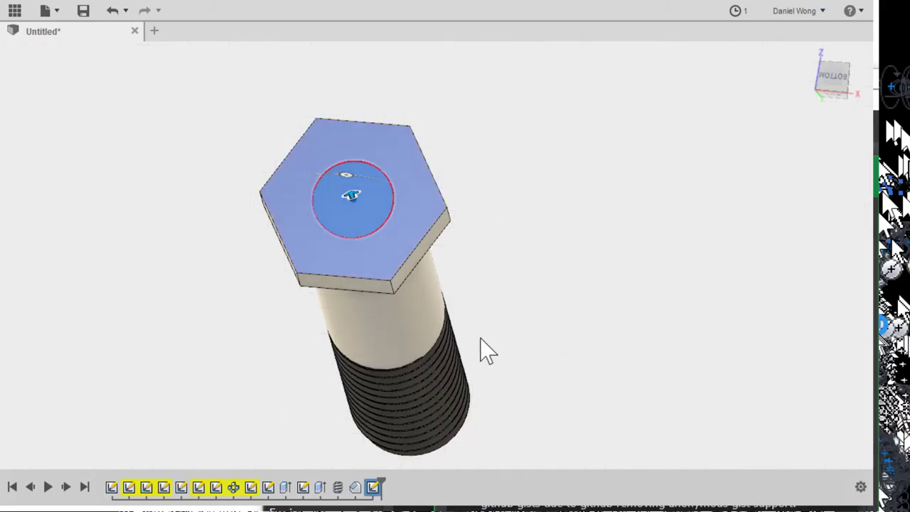
pyautogui.moveTo(537, 306); pyautogui.dragTo(540, 390)
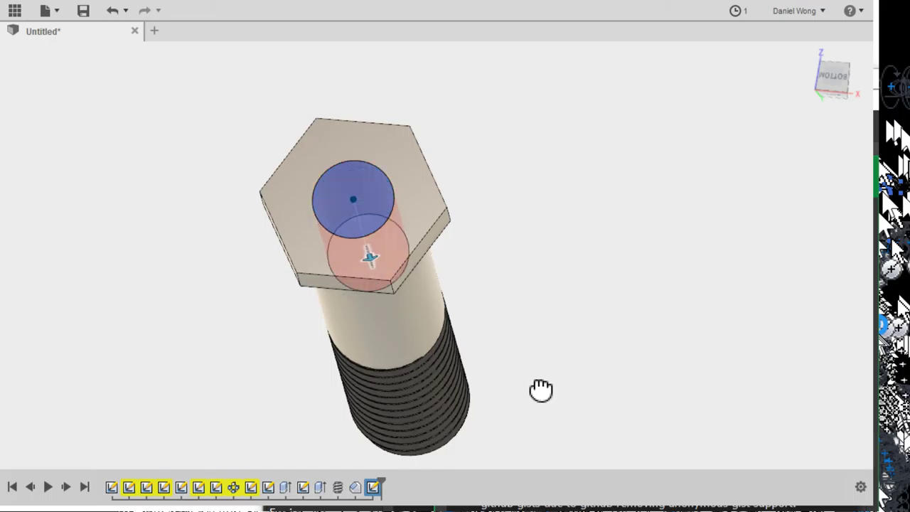
pyautogui.press('Return')
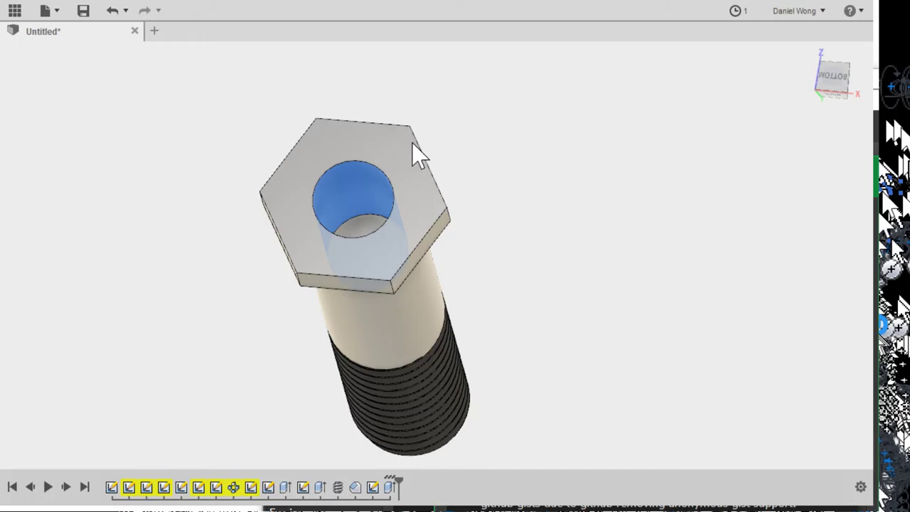
# Add a modelled internal thread to the hole in the bolt's head
pyautogui.click(351, 358)
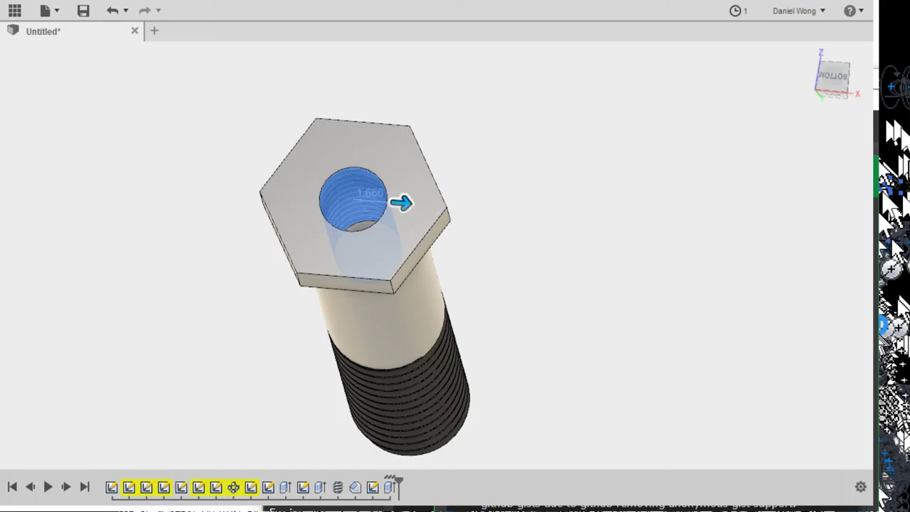
pyautogui.click(537, 476)
pyautogui.keyDown('shift'); pyautogui.moveTo(348, 284); pyautogui.dragTo(262, 302, button='middle'); pyautogui.keyUp('shift')
pyautogui.scroll(-3, 329, 379)
pyautogui.scroll(5, 344, 371)
pyautogui.scroll(5, 341, 437)
pyautogui.keyDown('shift'); pyautogui.moveTo(341, 437); pyautogui.dragTo(376, 435, button='middle'); pyautogui.keyUp('shift')
pyautogui.scroll(-10, 412, 426)
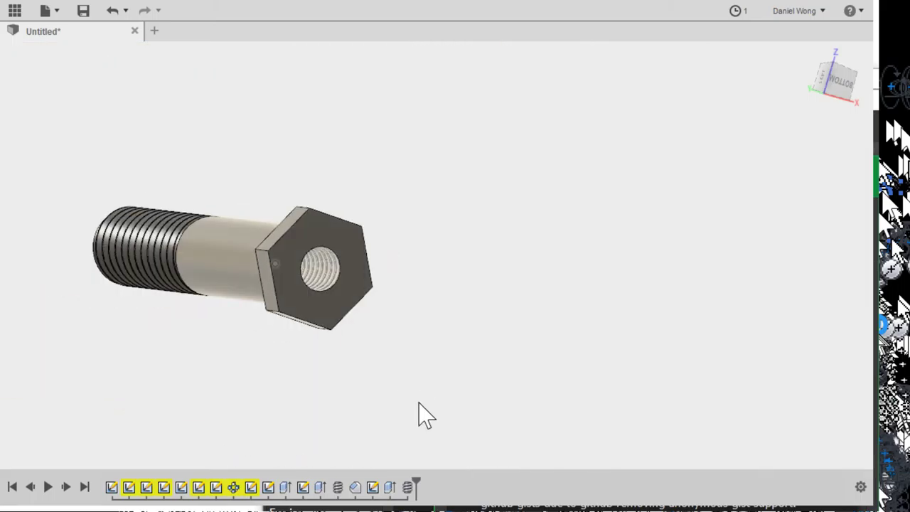
# Switch the bolt to the rendered view and apply a blue appearance to the shank's cylindrical face
pyautogui.keyDown('shift'); pyautogui.moveTo(418, 403); pyautogui.dragTo(685, 285, button='middle'); pyautogui.keyUp('shift')
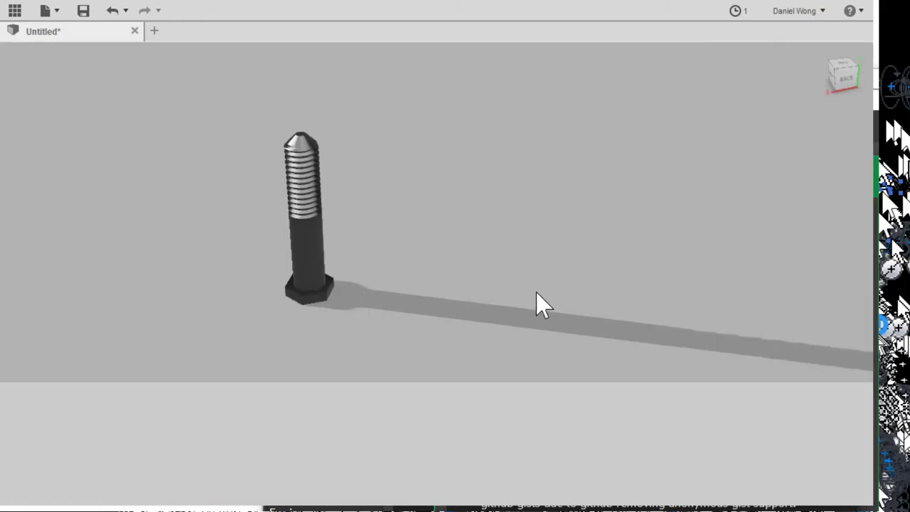
pyautogui.keyDown('shift'); pyautogui.moveTo(521, 291); pyautogui.dragTo(604, 196, button='middle'); pyautogui.keyUp('shift')
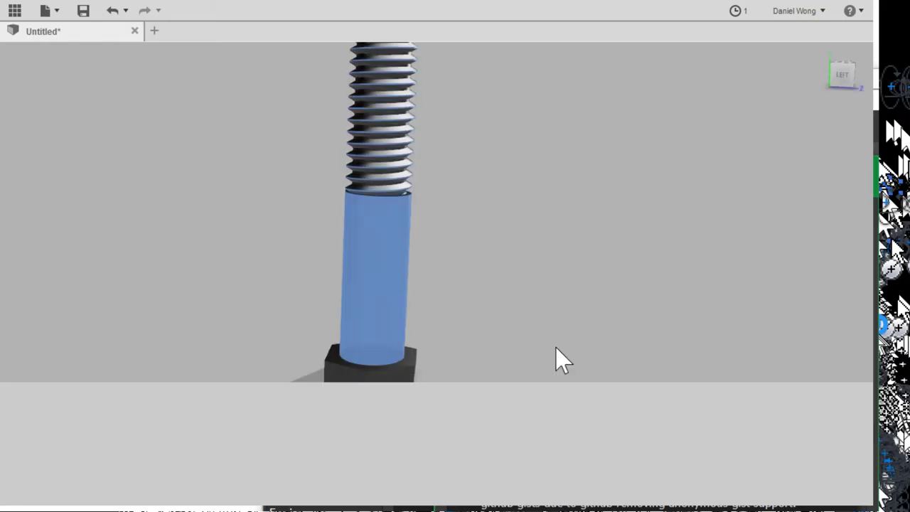
pyautogui.scroll(-3, 580, 240)
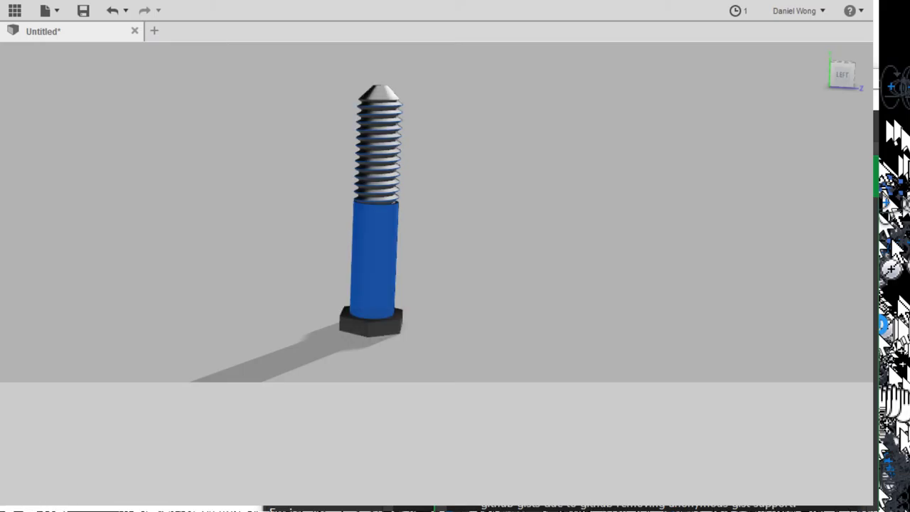
# Save the design as 3d thread, select the whole bolt and create a new drawing from it
pyautogui.press('Escape')
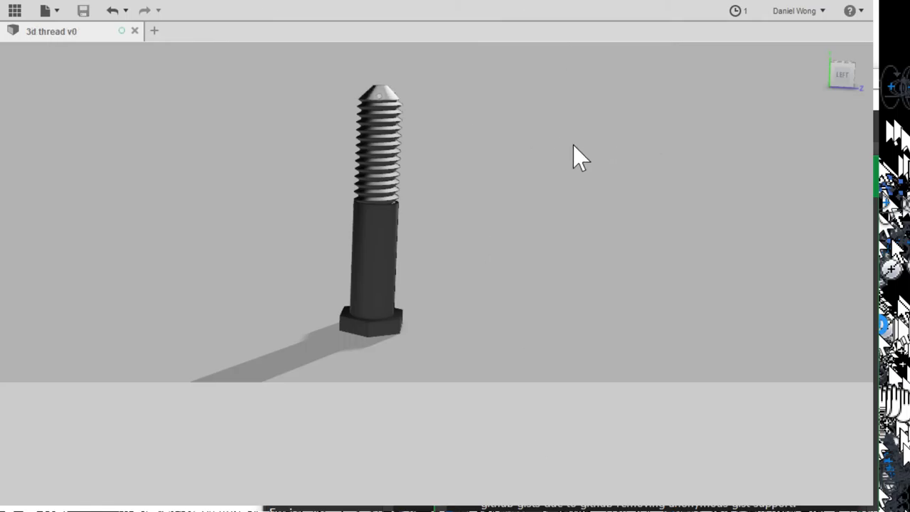
pyautogui.hotkey('ctrl', 'a')
pyautogui.click(160, 421)
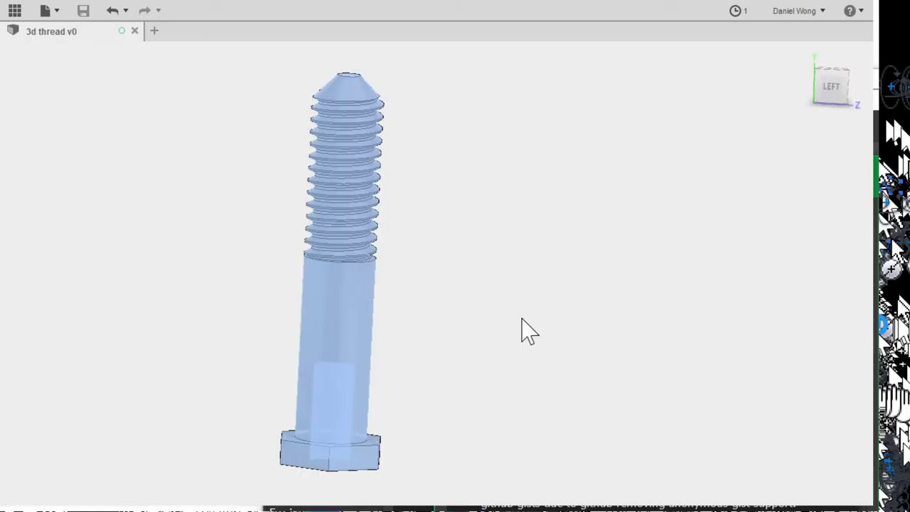
pyautogui.hotkey('ctrl', 'n')
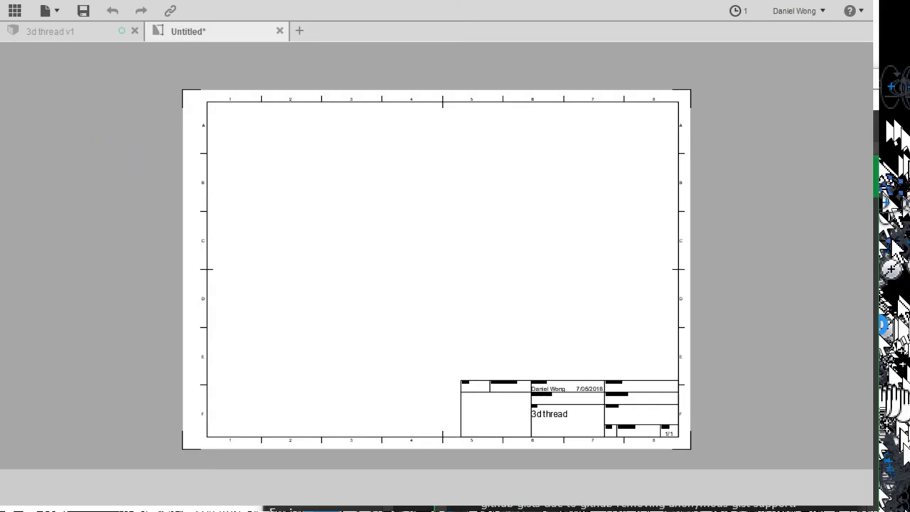
# Place an upright side view of the bolt with hidden edges on the left part of the drawing sheet
pyautogui.click(449, 407)
pyautogui.scroll(-4, 449, 405)
pyautogui.scroll(8, 449, 405)
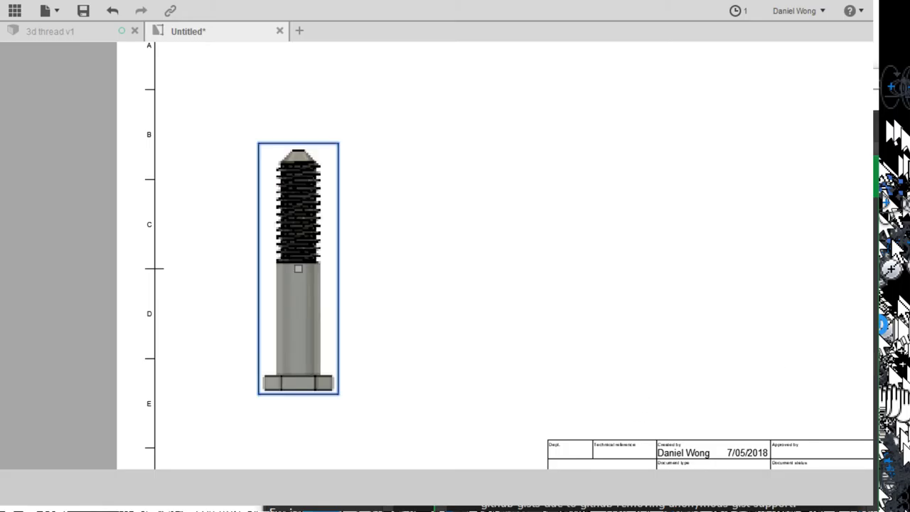
pyautogui.click(662, 398)
pyautogui.scroll(-3, 453, 297)
pyautogui.scroll(3, 452, 296)
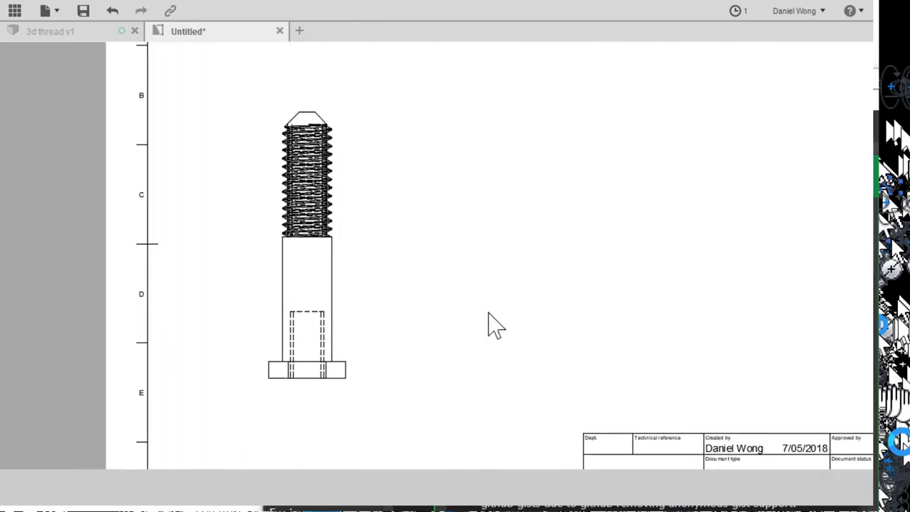
# Examine the thread profile and the hidden hole lines in the bolt's side view on the sheet
pyautogui.scroll(-3, 432, 248)
pyautogui.scroll(14, 445, 231)
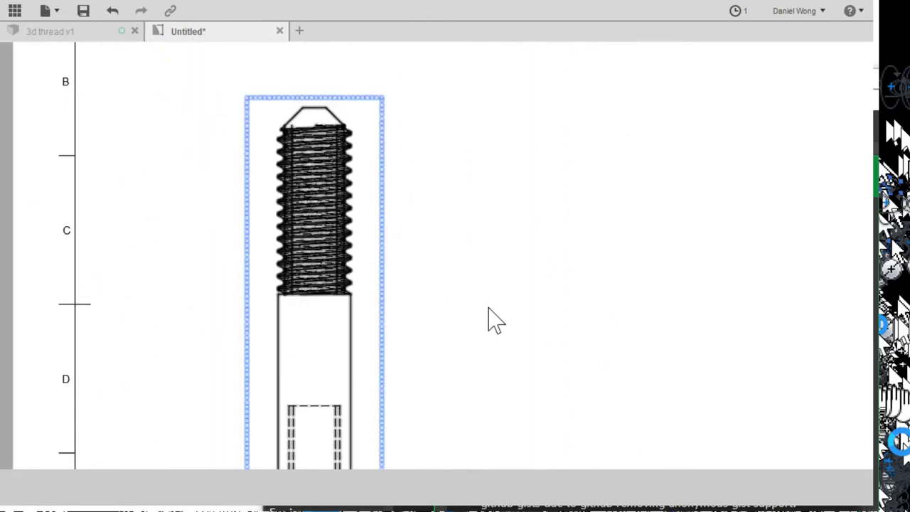
pyautogui.scroll(-4, 486, 282)
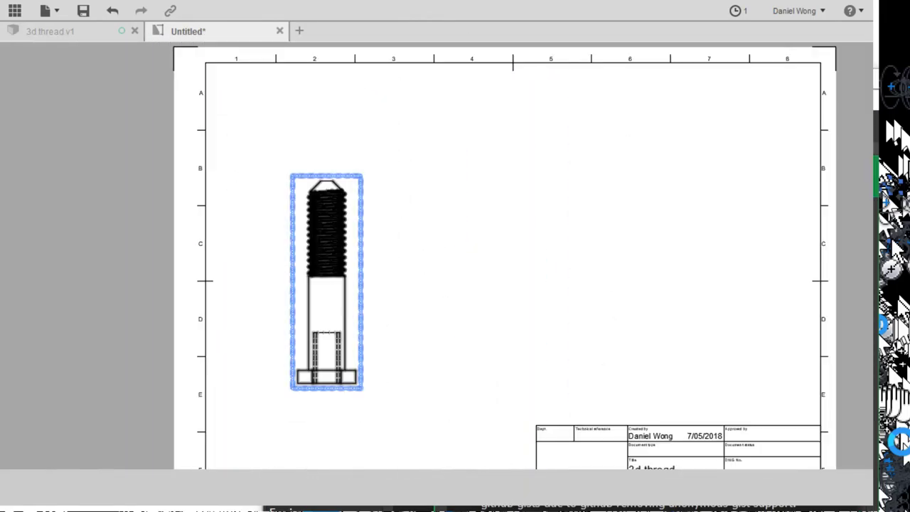
pyautogui.scroll(1, 321, 355)
pyautogui.scroll(-4, 314, 332)
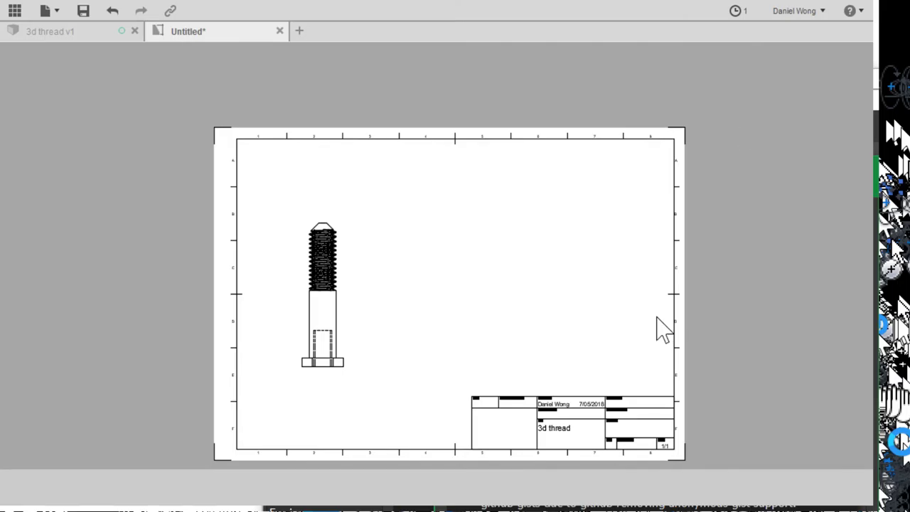
pyautogui.scroll(-1, 385, 350)
pyautogui.scroll(3, 499, 299)
pyautogui.scroll(1, 402, 266)
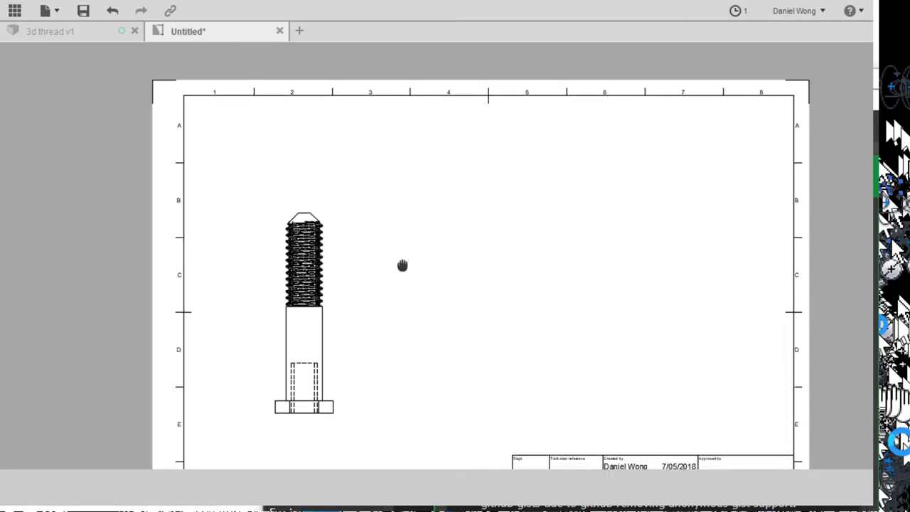
pyautogui.moveTo(403, 266); pyautogui.dragTo(391, 152, button='middle')
pyautogui.scroll(-2, 405, 285)
# Place a second base view showing the bolt end-on from its tip on the right part of the sheet
pyautogui.click(293, 189)
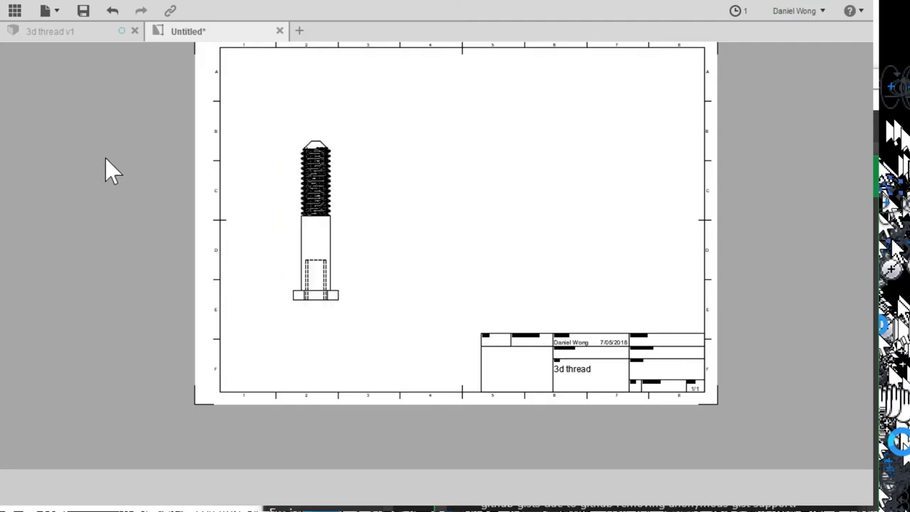
pyautogui.click(821, 290)
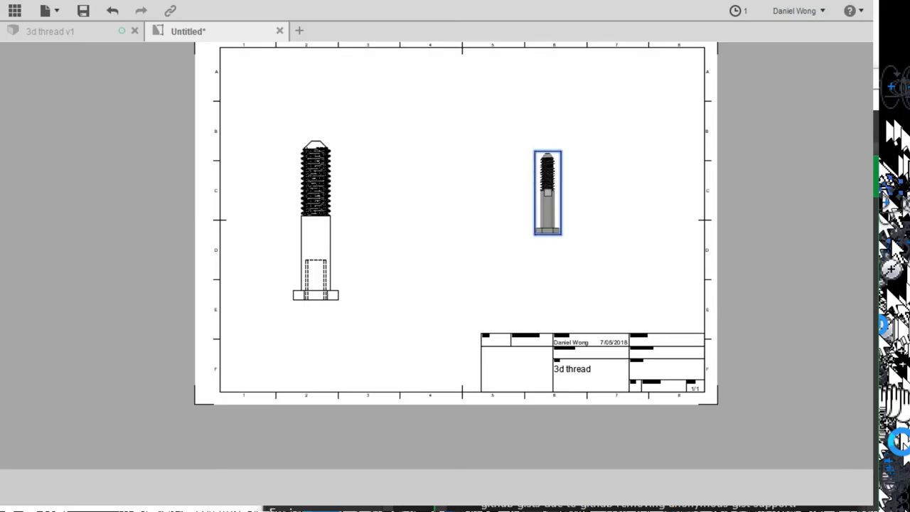
pyautogui.scroll(-3, 818, 288)
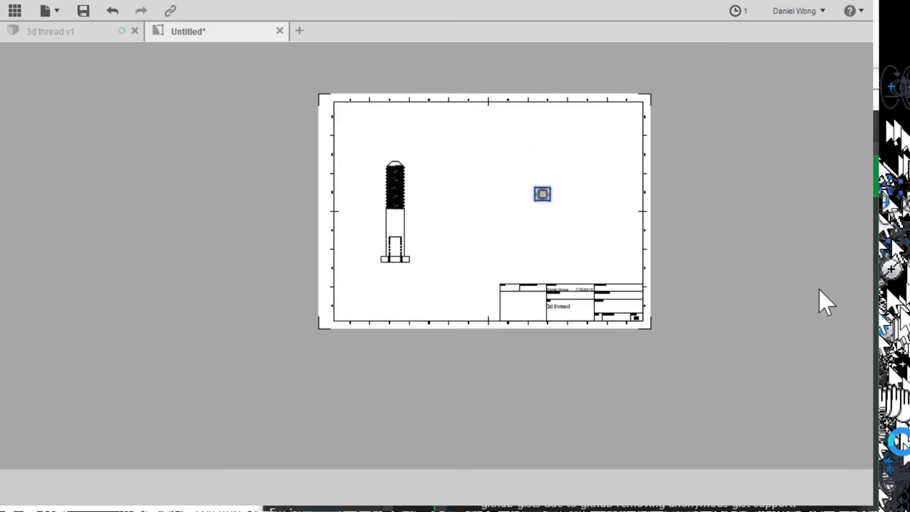
pyautogui.scroll(8, 828, 291)
pyautogui.scroll(3, 785, 305)
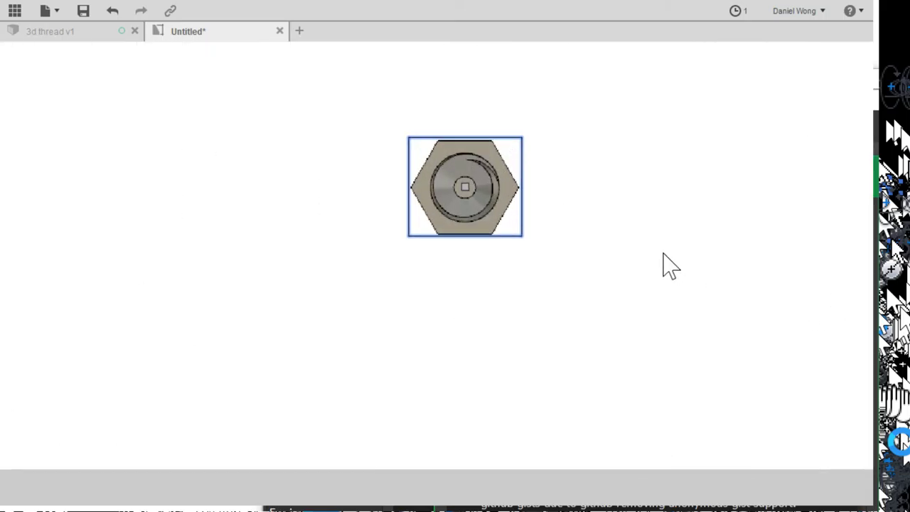
pyautogui.scroll(2, 663, 253)
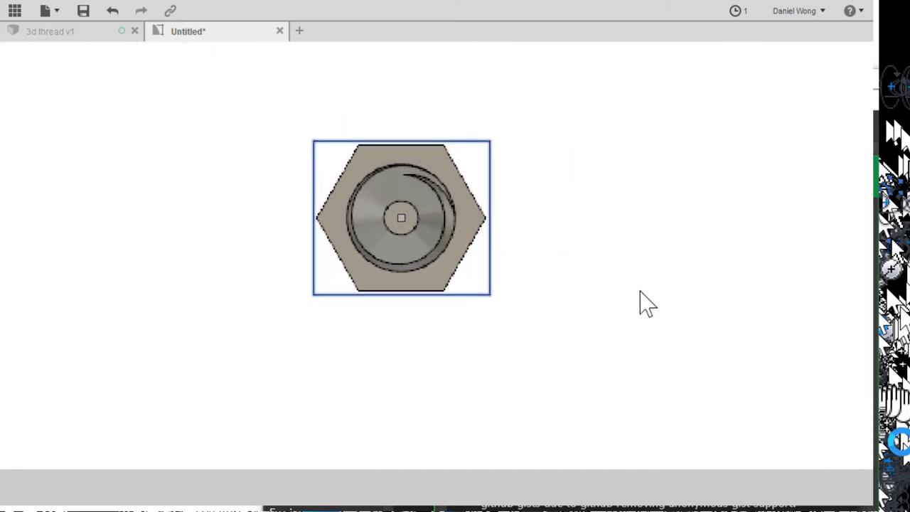
pyautogui.moveTo(450, 195); pyautogui.dragTo(396, 216)
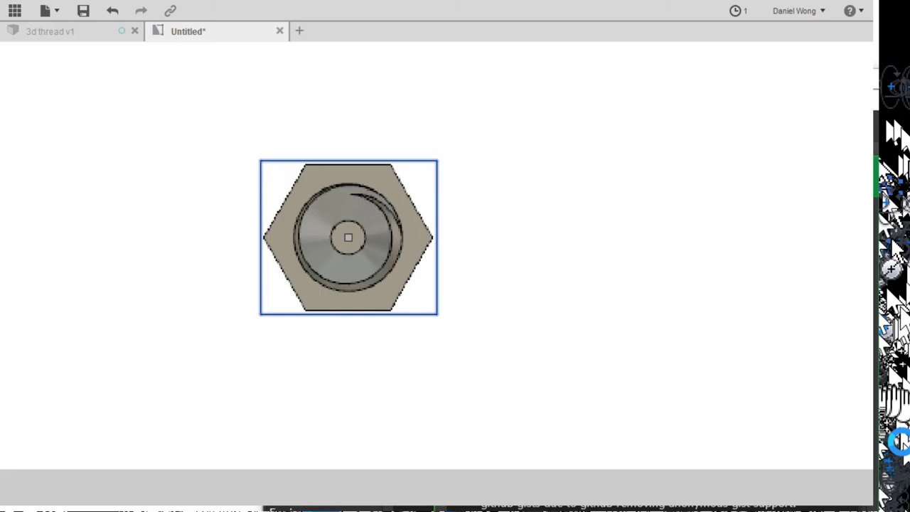
pyautogui.scroll(3, 348, 238)
pyautogui.click(902, 459)
pyautogui.scroll(-3, 756, 442)
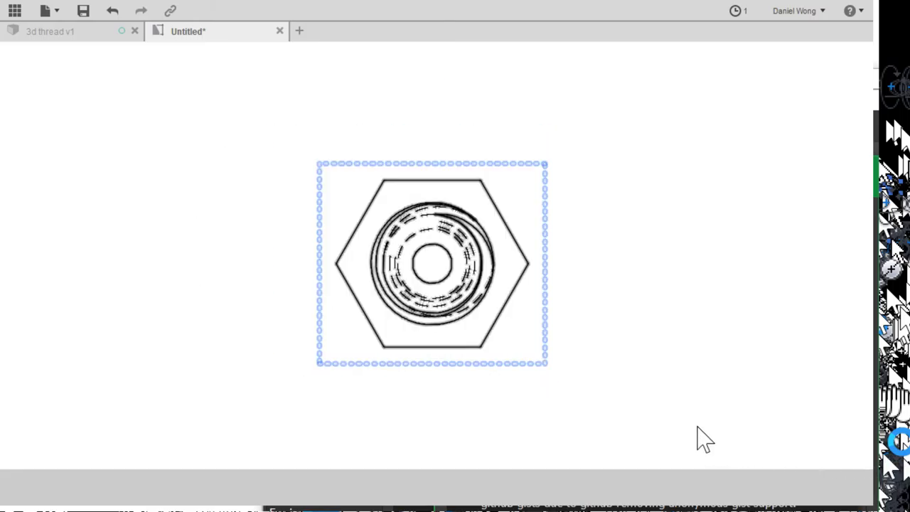
# Create section view A-A from a vertical cutting line with a short bend below the head, placing it between the two views
pyautogui.moveTo(462, 276)
pyautogui.mouseDown(button='middle')
pyautogui.moveTo(469, 227)
pyautogui.moveTo(411, 272)
pyautogui.moveTo(466, 215)
pyautogui.moveTo(530, 217)
pyautogui.moveTo(558, 250)
pyautogui.mouseUp(button='middle')
pyautogui.scroll(-5, 616, 416)
pyautogui.click(172, 203)
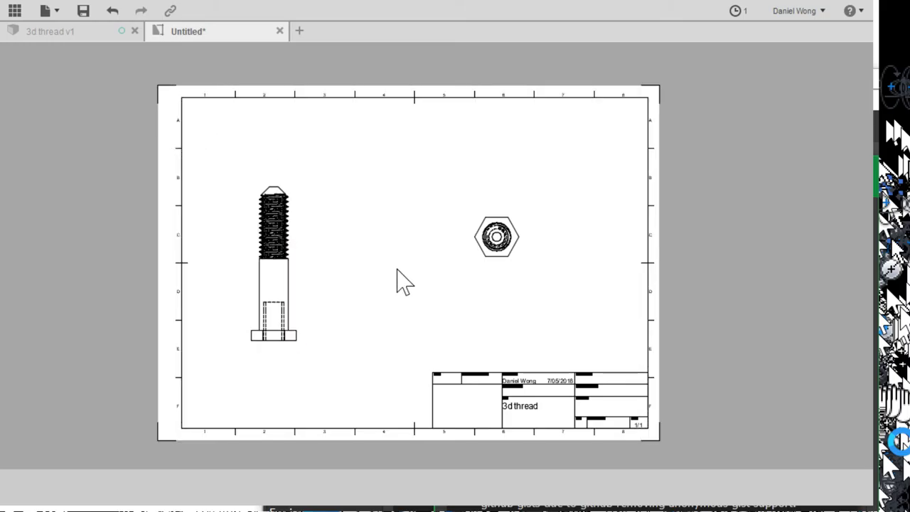
pyautogui.click(402, 292)
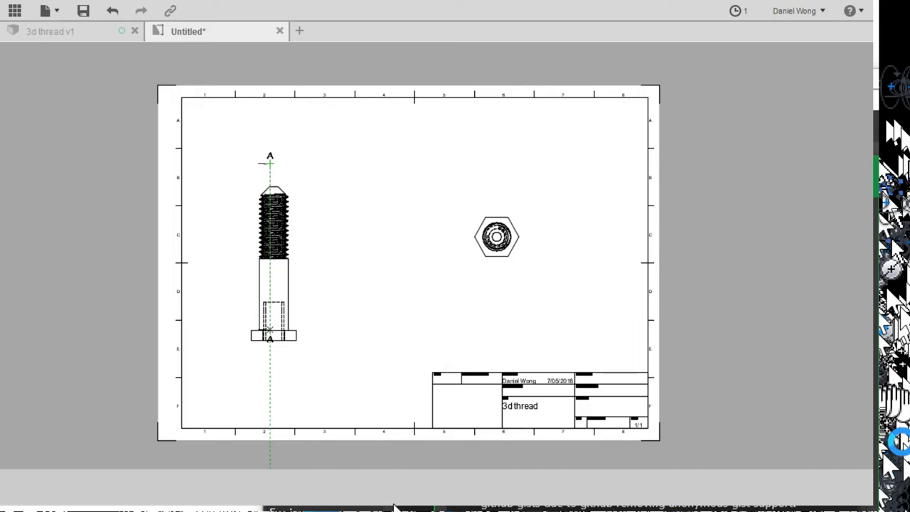
pyautogui.click(272, 364)
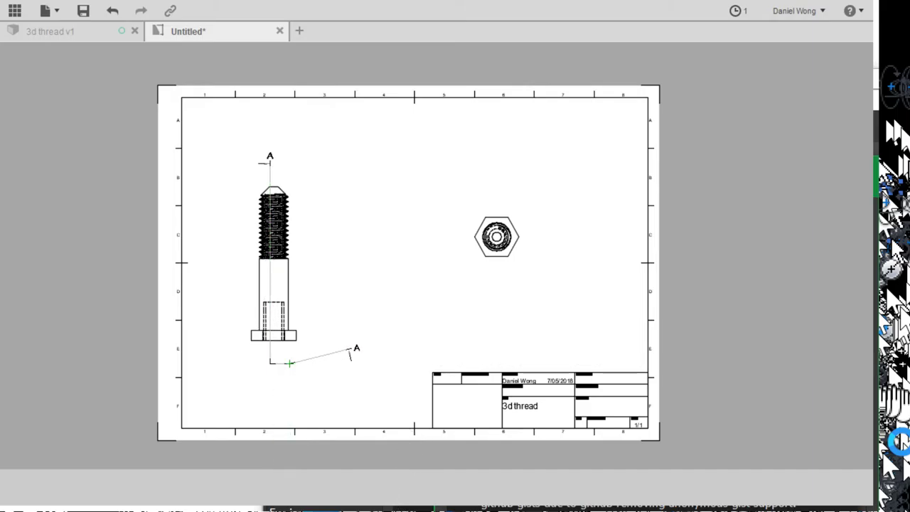
pyautogui.press('Return')
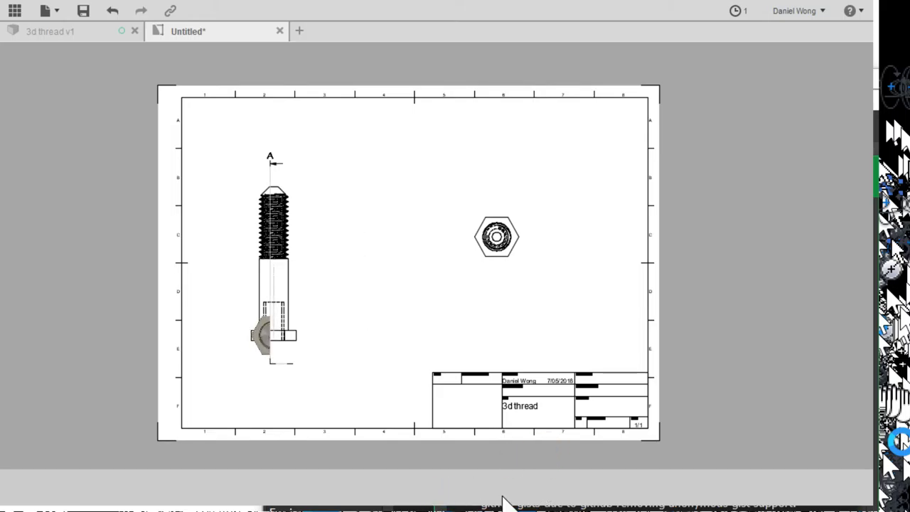
pyautogui.click(601, 408)
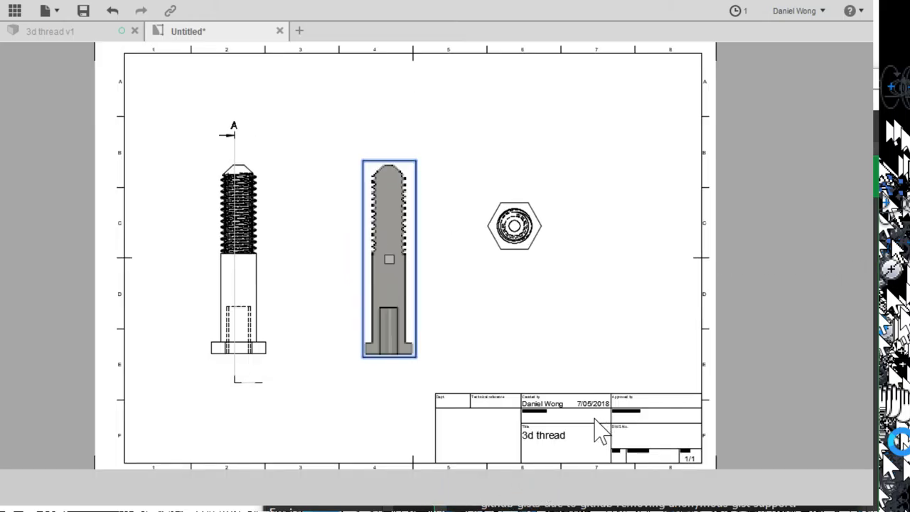
pyautogui.scroll(5, 599, 430)
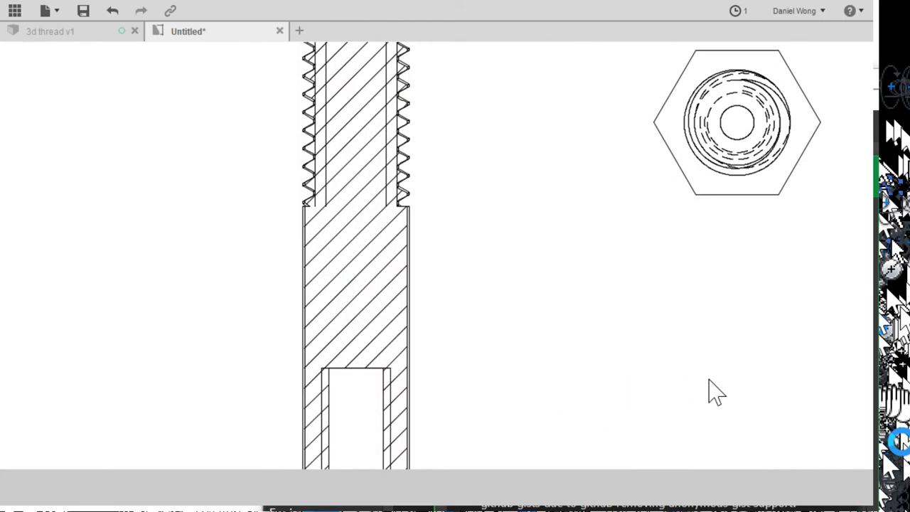
# Examine the hatched section view's thread profile and blind hole alongside the other two views
pyautogui.scroll(-5, 714, 394)
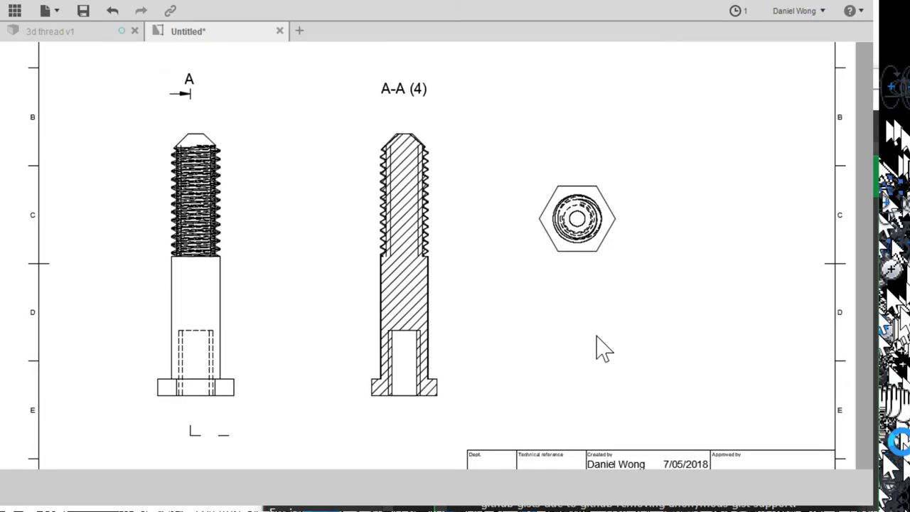
pyautogui.scroll(-2, 603, 319)
pyautogui.scroll(6, 629, 273)
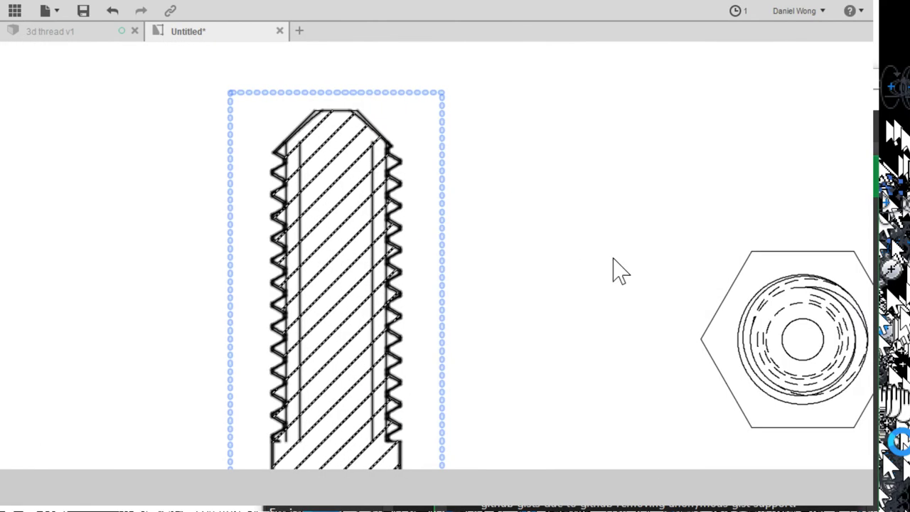
pyautogui.scroll(4, 554, 290)
pyautogui.scroll(-5, 528, 301)
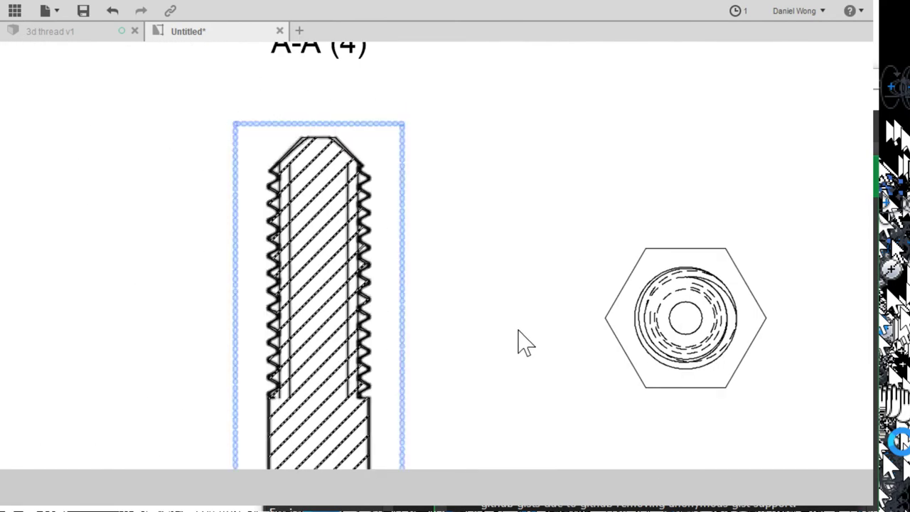
pyautogui.scroll(-5, 523, 345)
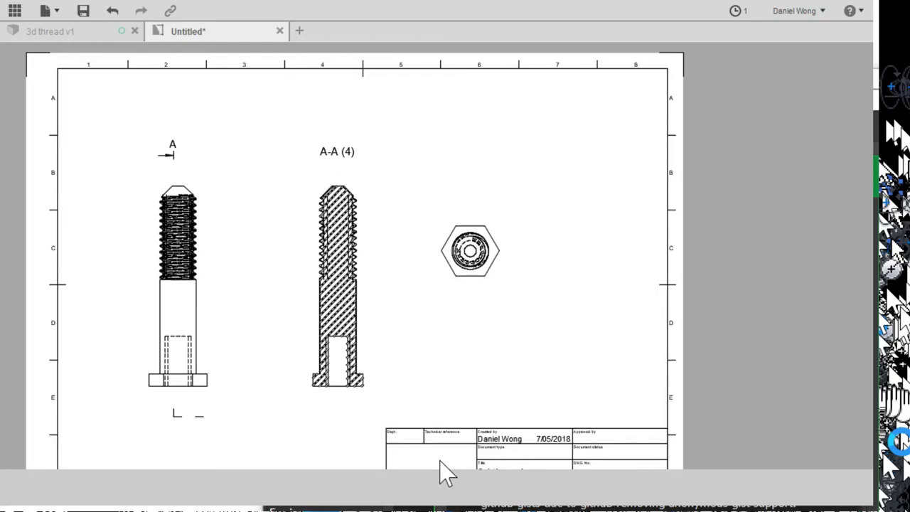
pyautogui.scroll(1, 186, 255)
pyautogui.scroll(2, 377, 379)
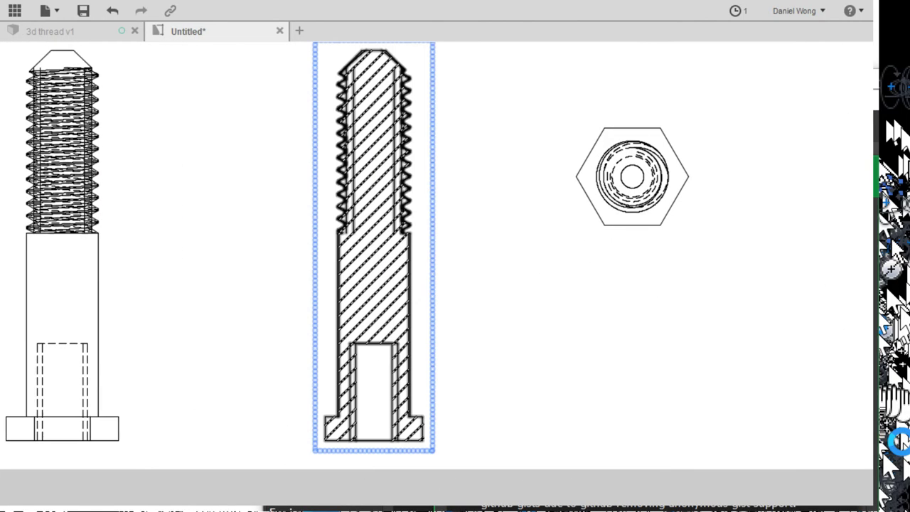
pyautogui.scroll(4, 388, 418)
pyautogui.scroll(-5, 388, 417)
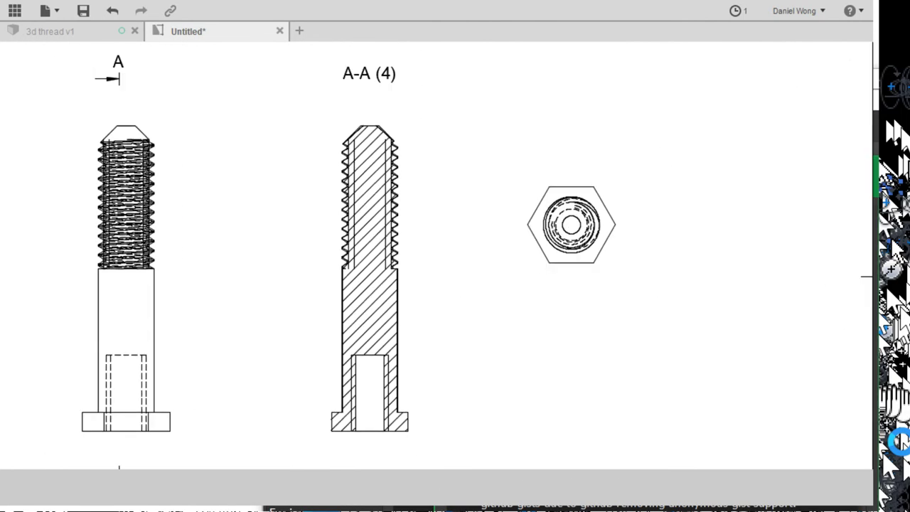
pyautogui.scroll(-1, 370, 383)
pyautogui.moveTo(368, 383)
pyautogui.mouseDown(button='middle')
pyautogui.moveTo(363, 345)
pyautogui.moveTo(392, 305)
pyautogui.mouseUp(button='middle')
pyautogui.scroll(-3, 395, 307)
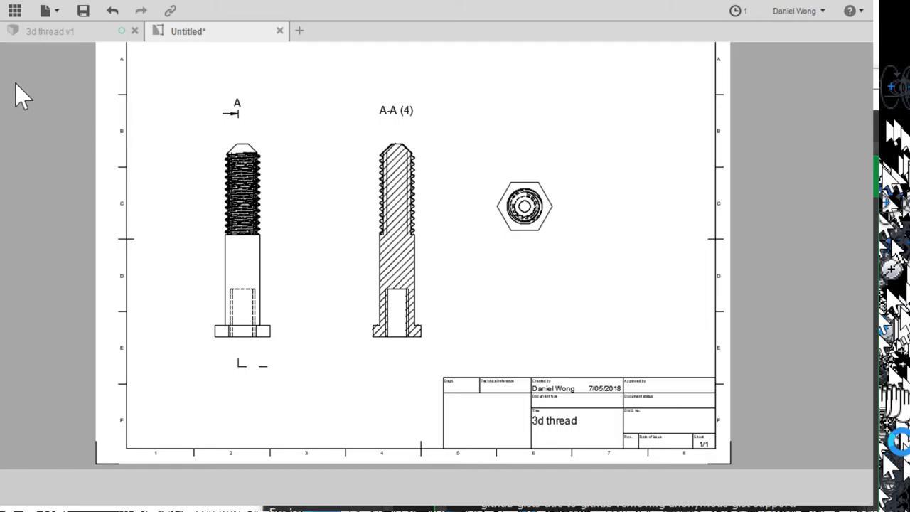
# Return to the 3d thread model and view the bolt from between its left and front sides
pyautogui.click(77, 36)
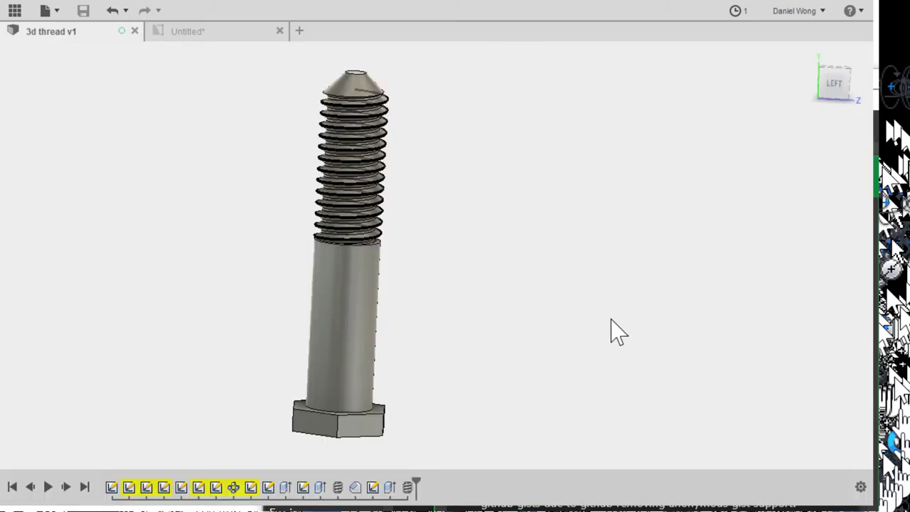
pyautogui.scroll(-5, 619, 313)
pyautogui.keyDown('shift'); pyautogui.moveTo(658, 278); pyautogui.dragTo(587, 267, button='middle'); pyautogui.keyUp('shift')
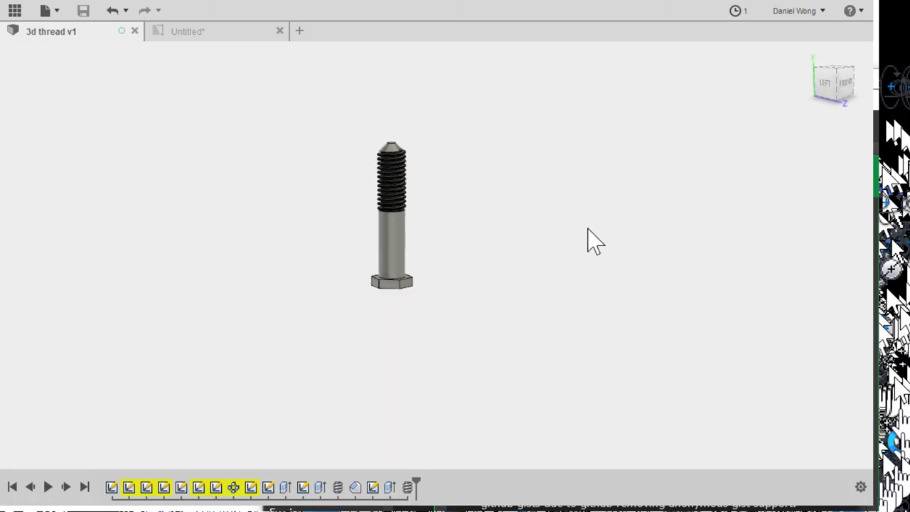
pyautogui.scroll(-3, 588, 228)
pyautogui.scroll(3, 587, 228)
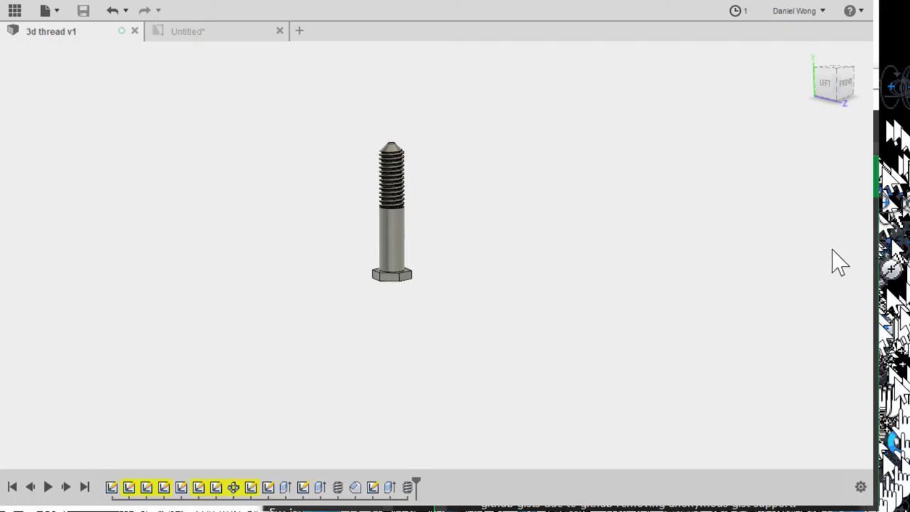
pyautogui.scroll(3, 638, 251)
pyautogui.scroll(-3, 639, 251)
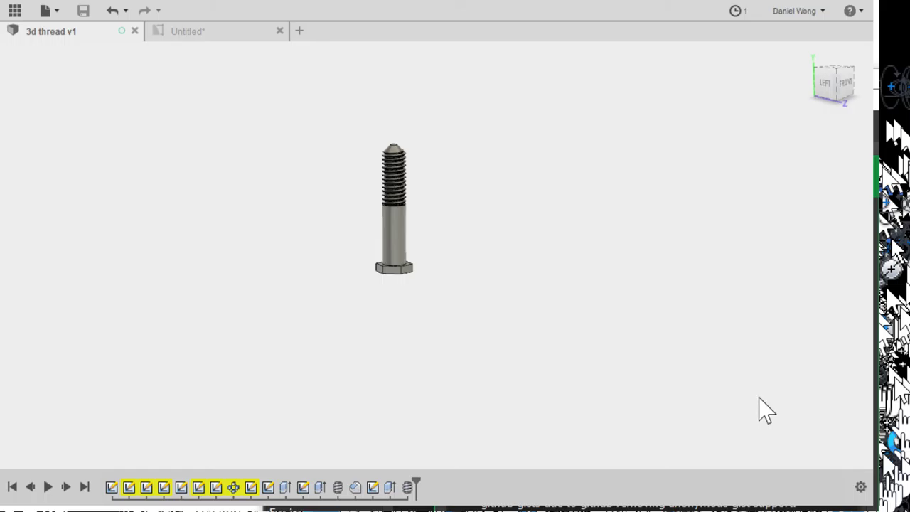
# Select the entire bolt in the 3D model and delete it
pyautogui.moveTo(289, 120)
pyautogui.mouseDown()
pyautogui.moveTo(535, 276)
pyautogui.moveTo(563, 337)
pyautogui.mouseUp()
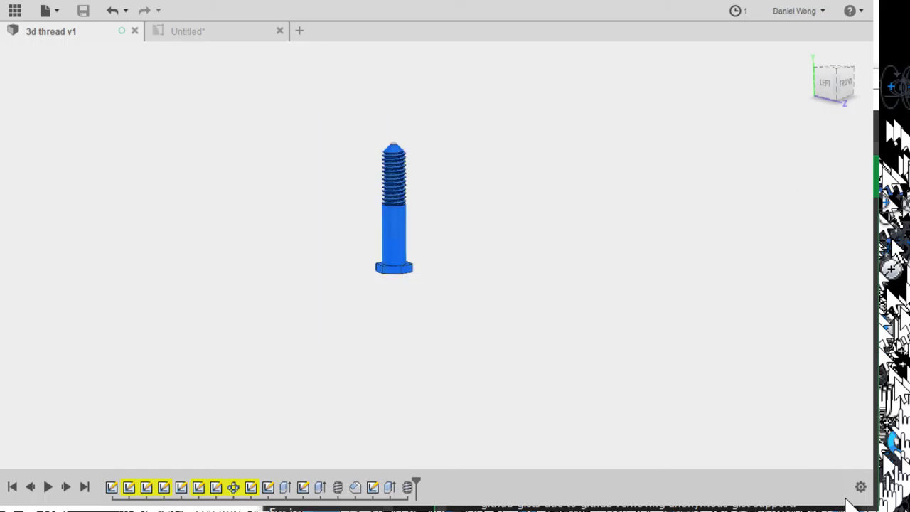
pyautogui.click(391, 248)
pyautogui.press('Delete')
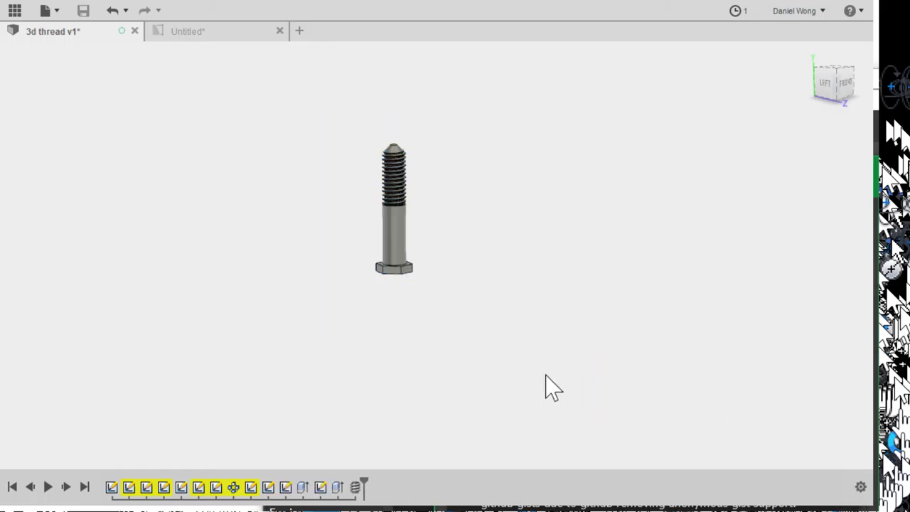
# Remove the remaining bolt geometry with a selection around the whole model, leaving the canvas clear
pyautogui.moveTo(305, 212); pyautogui.dragTo(490, 320)
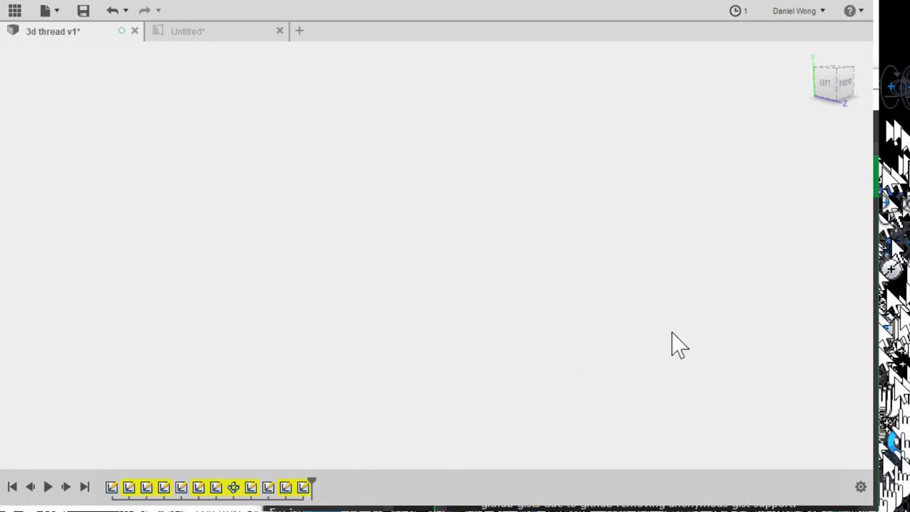
pyautogui.keyDown('shift'); pyautogui.moveTo(679, 345); pyautogui.dragTo(708, 405, button='middle'); pyautogui.keyUp('shift')
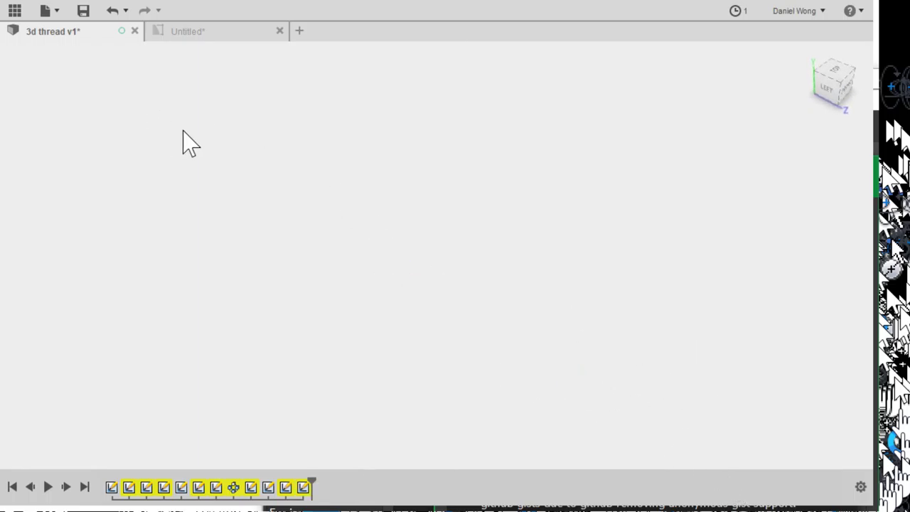
pyautogui.keyDown('shift'); pyautogui.moveTo(191, 106); pyautogui.dragTo(739, 416, button='middle'); pyautogui.keyUp('shift')
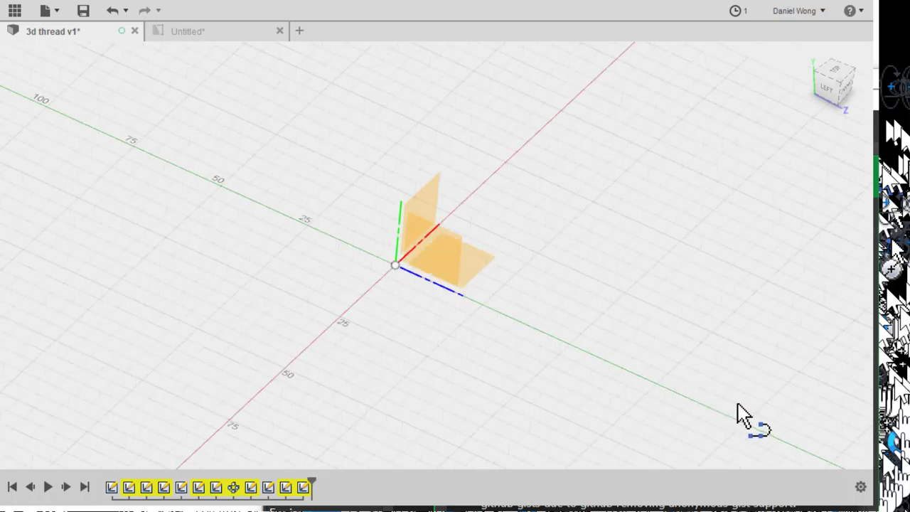
pyautogui.click(717, 401)
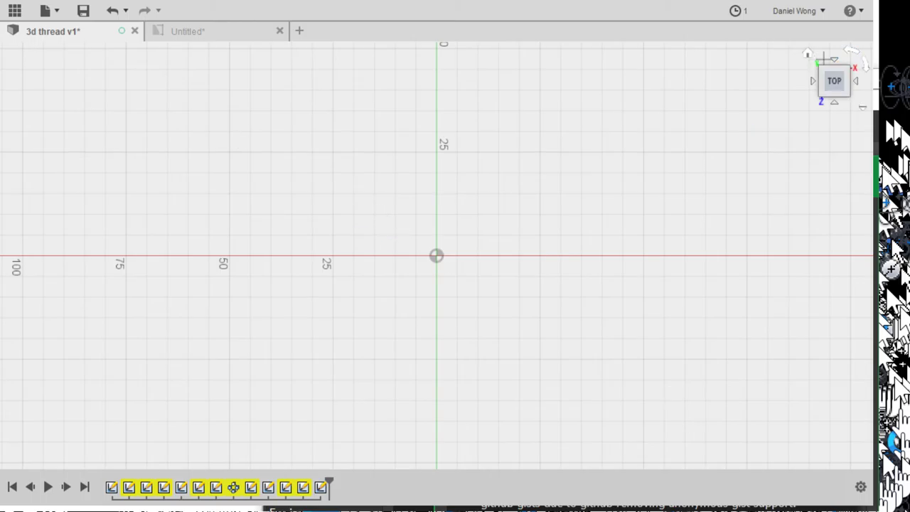
pyautogui.click(851, 50)
pyautogui.click(851, 50)
pyautogui.click(807, 54)
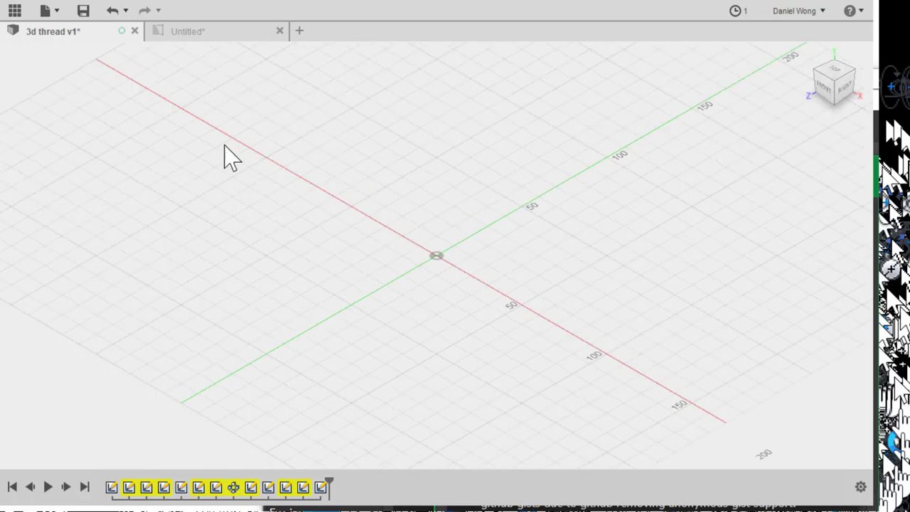
pyautogui.press('l')
pyautogui.click(627, 95)
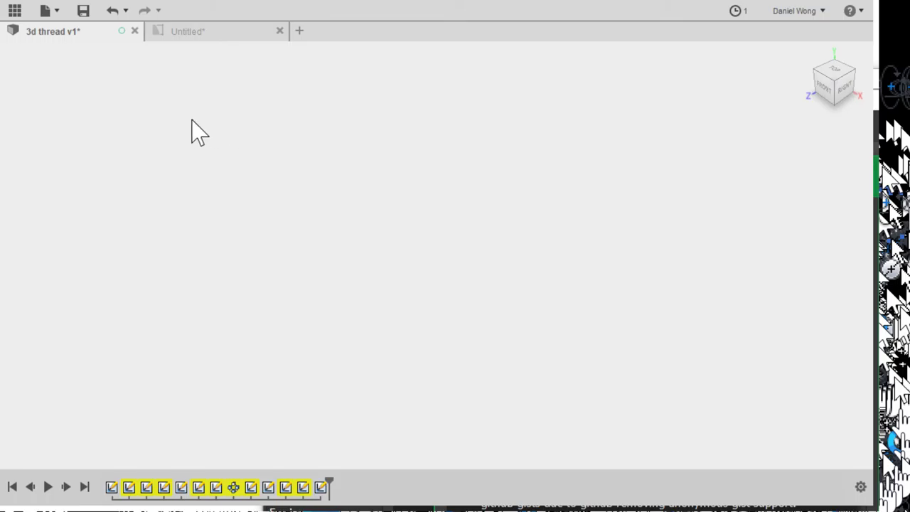
# Sketch a closed front-plane profile from the origin: 50 mm base, 10 mm high and 20 mm wide flange, and a sloped wall about 56 mm high
pyautogui.press('l')
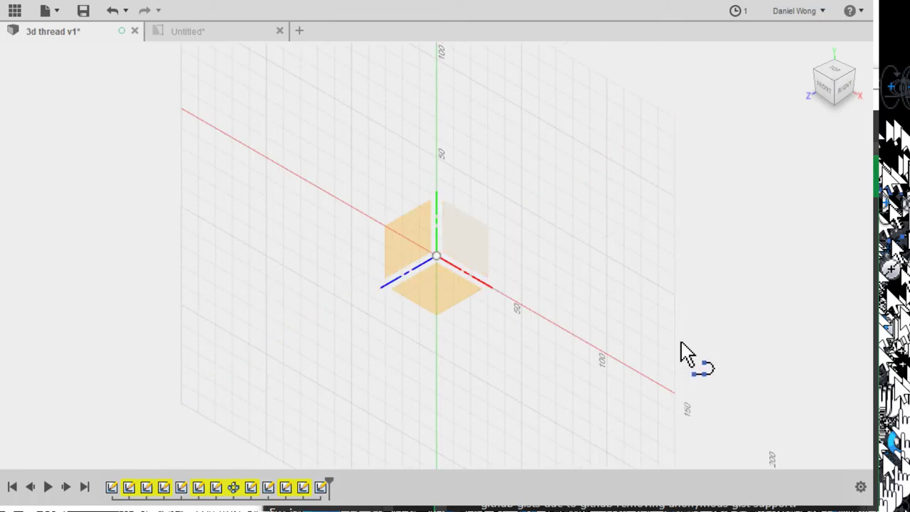
pyautogui.keyDown('shift'); pyautogui.moveTo(638, 360); pyautogui.dragTo(691, 360, button='middle'); pyautogui.keyUp('shift')
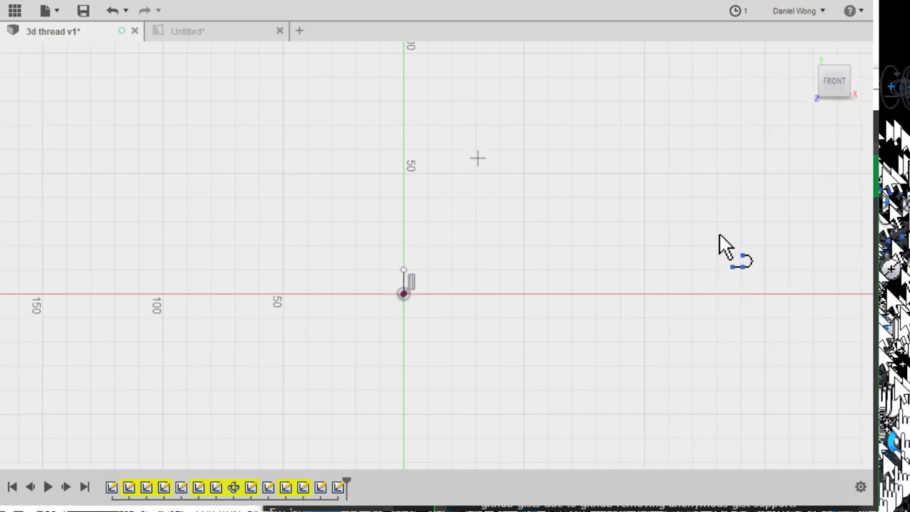
pyautogui.click(403, 269)
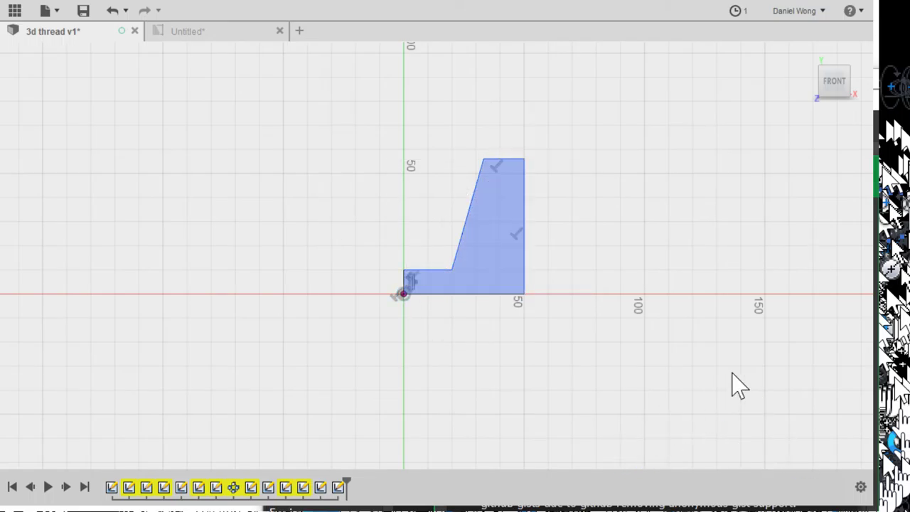
# Revolve the closed profile a full turn about its tall vertical edge to form a truncated cone on a round flange
pyautogui.keyDown('shift'); pyautogui.moveTo(749, 355); pyautogui.dragTo(751, 420, button='middle'); pyautogui.keyUp('shift')
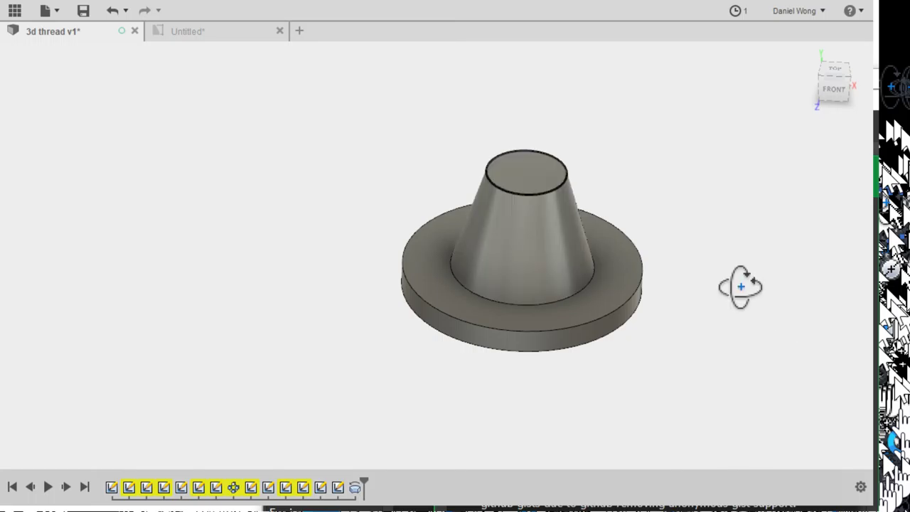
pyautogui.moveTo(739, 287)
pyautogui.keyDown('shift'); pyautogui.mouseDown(button='middle')
pyautogui.moveTo(747, 329)
pyautogui.moveTo(746, 302)
pyautogui.mouseUp(button='middle'); pyautogui.keyUp('shift')
pyautogui.scroll(5, 668, 411)
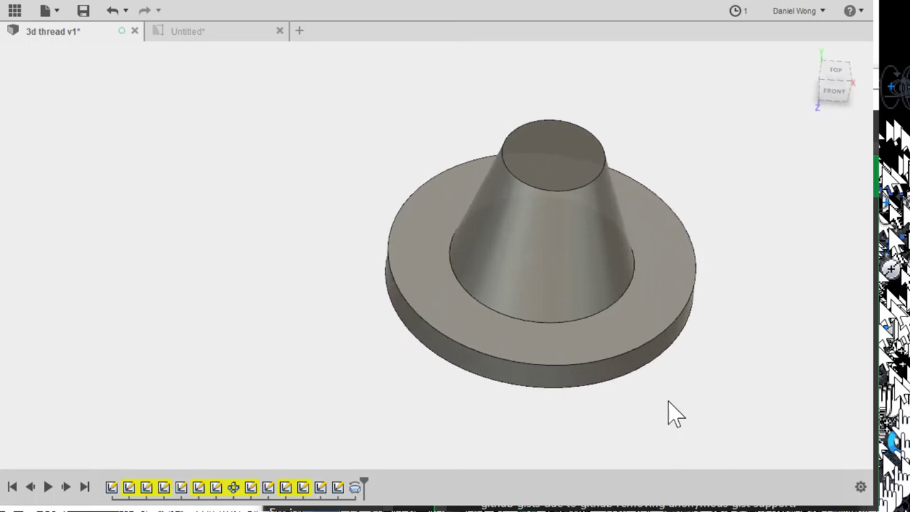
pyautogui.keyDown('shift'); pyautogui.moveTo(650, 405); pyautogui.dragTo(690, 402, button='middle'); pyautogui.keyUp('shift')
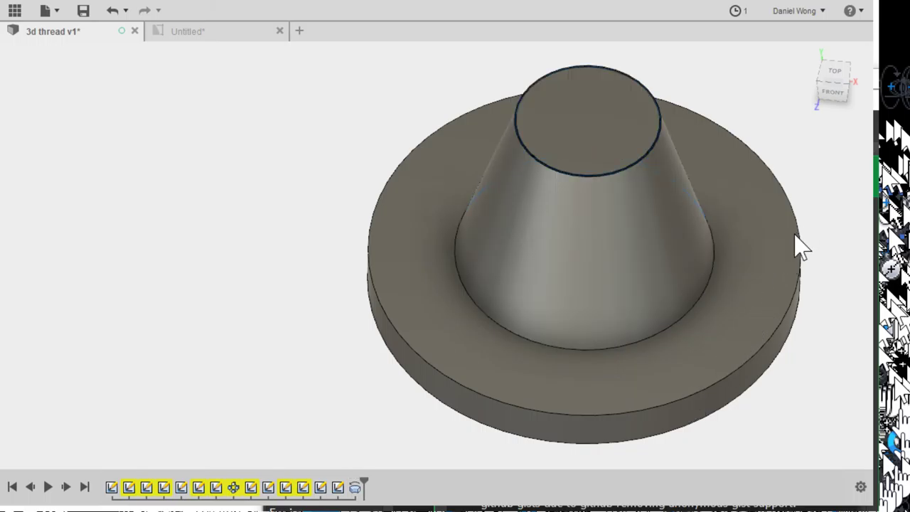
# Sketch helper lines on the front plane from the flange's upper outer edge: one to the cone's base and one about 59 mm straight up
pyautogui.press('l')
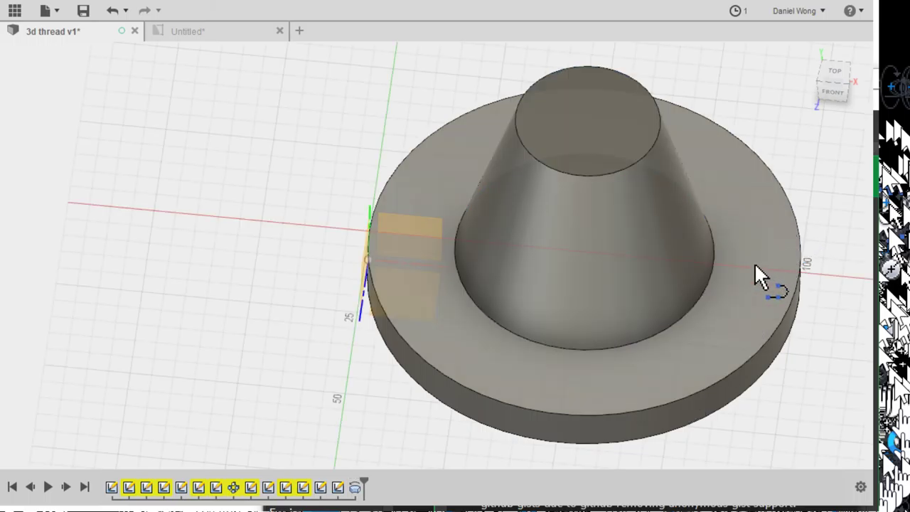
pyautogui.keyDown('shift'); pyautogui.moveTo(642, 347); pyautogui.dragTo(645, 367, button='middle'); pyautogui.keyUp('shift')
pyautogui.keyDown('shift'); pyautogui.moveTo(603, 406); pyautogui.dragTo(729, 362, button='middle'); pyautogui.keyUp('shift')
pyautogui.keyDown('shift'); pyautogui.moveTo(732, 413); pyautogui.dragTo(730, 426, button='middle'); pyautogui.keyUp('shift')
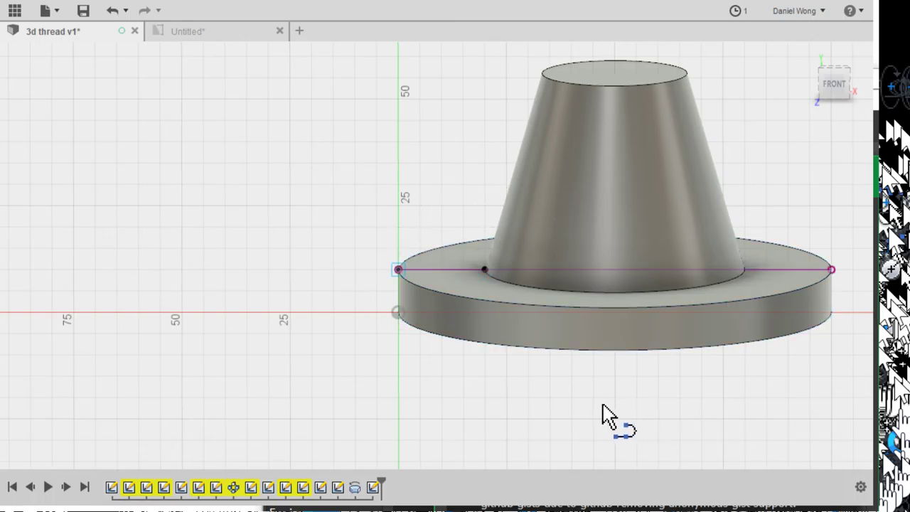
pyautogui.scroll(-2, 603, 415)
pyautogui.scroll(3, 594, 369)
pyautogui.scroll(-5, 594, 362)
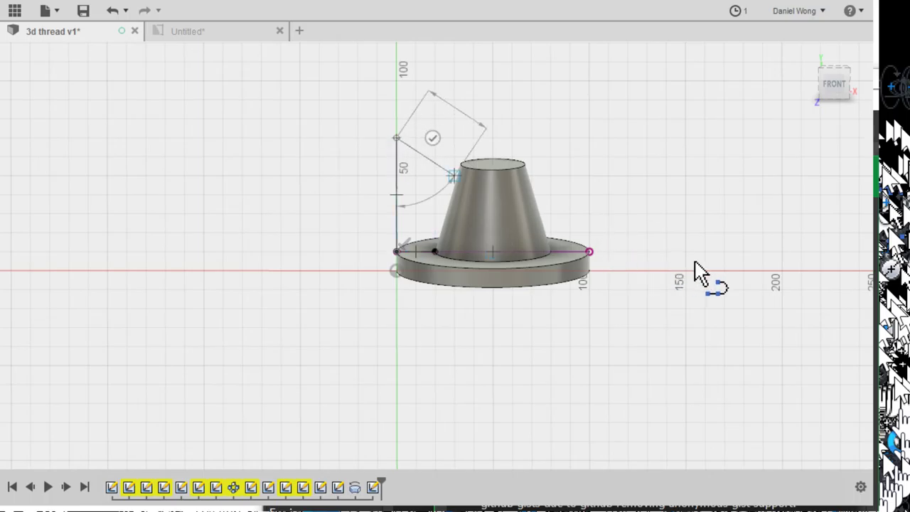
pyautogui.keyDown('shift'); pyautogui.moveTo(695, 261); pyautogui.dragTo(692, 298, button='middle'); pyautogui.keyUp('shift')
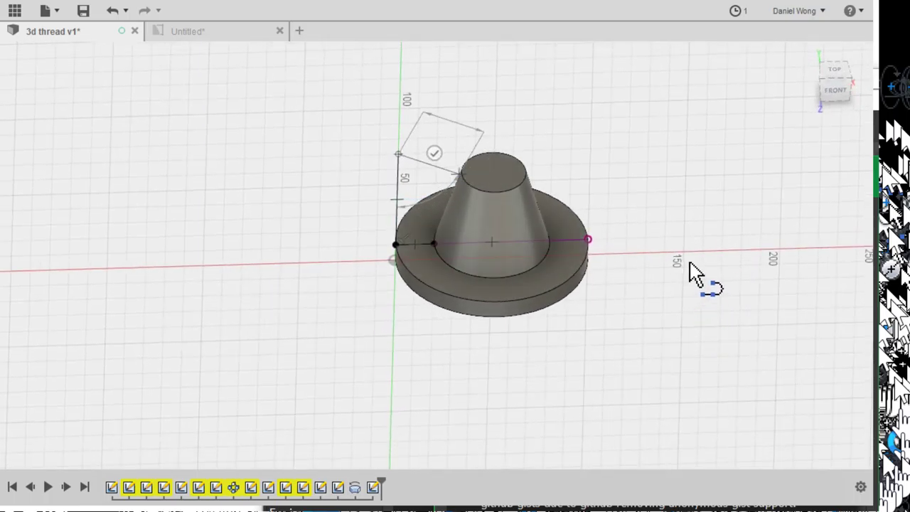
pyautogui.scroll(-3, 689, 272)
pyautogui.scroll(6, 691, 272)
pyautogui.scroll(3, 690, 270)
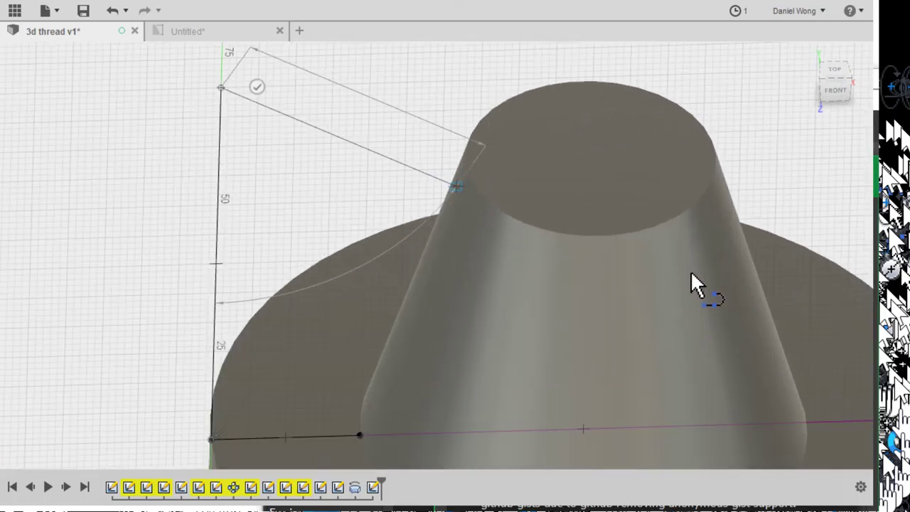
pyautogui.scroll(1, 718, 267)
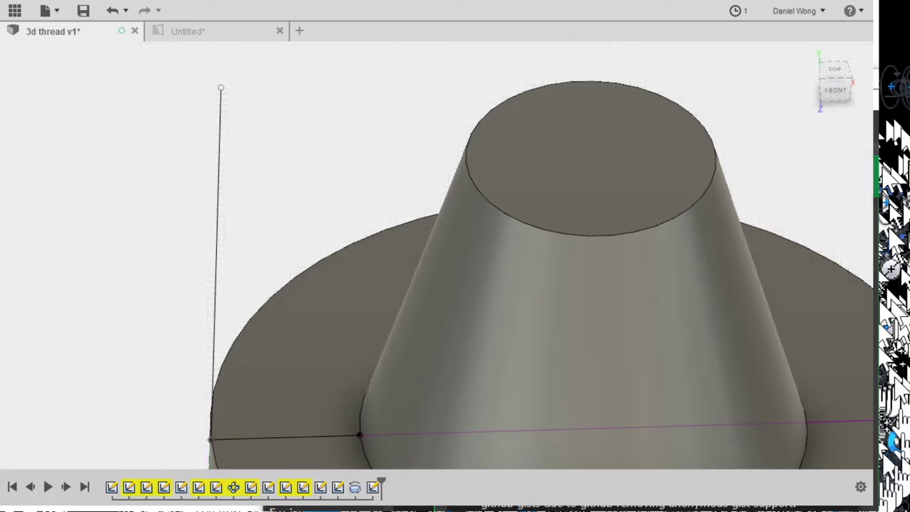
# Sketch a line on the plane of the cone's top face from the vertical helper line to the nearest point of the rim
pyautogui.press('l')
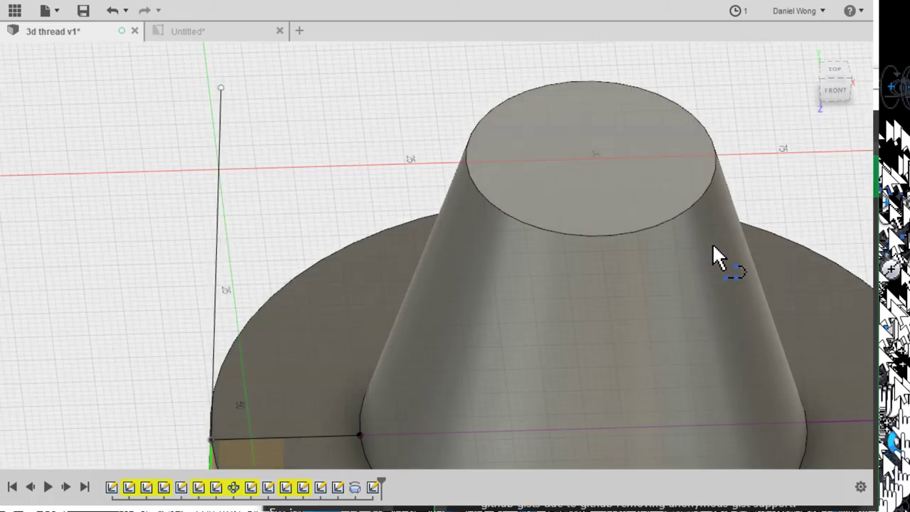
pyautogui.click(713, 251)
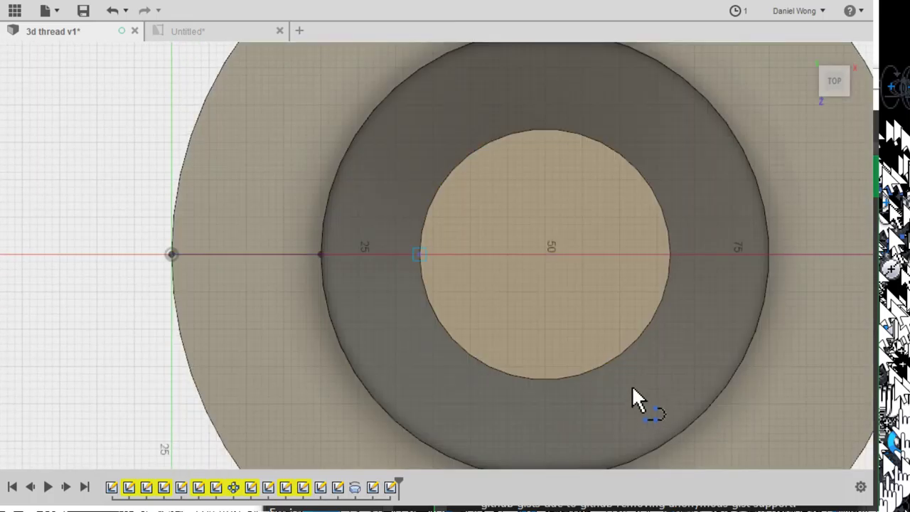
pyautogui.click(631, 384)
pyautogui.press('Escape')
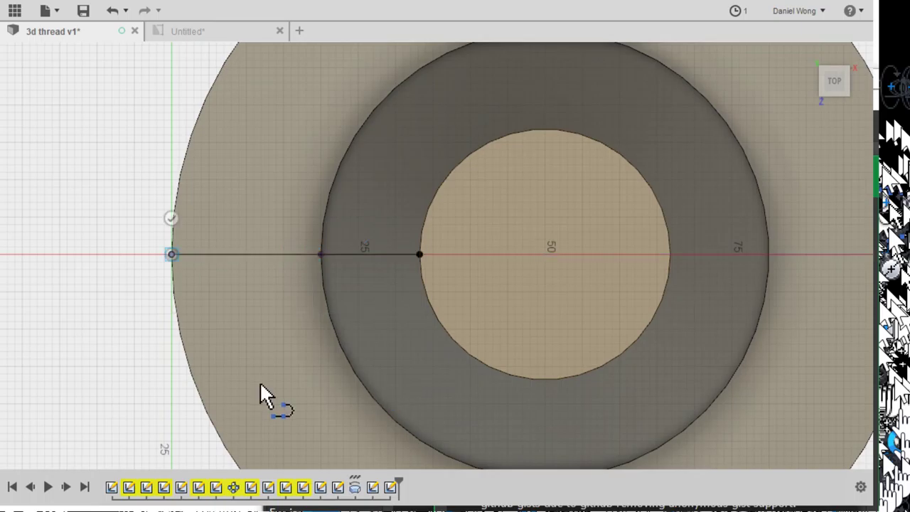
pyautogui.keyDown('shift'); pyautogui.moveTo(260, 392); pyautogui.dragTo(301, 422, button='middle'); pyautogui.keyUp('shift')
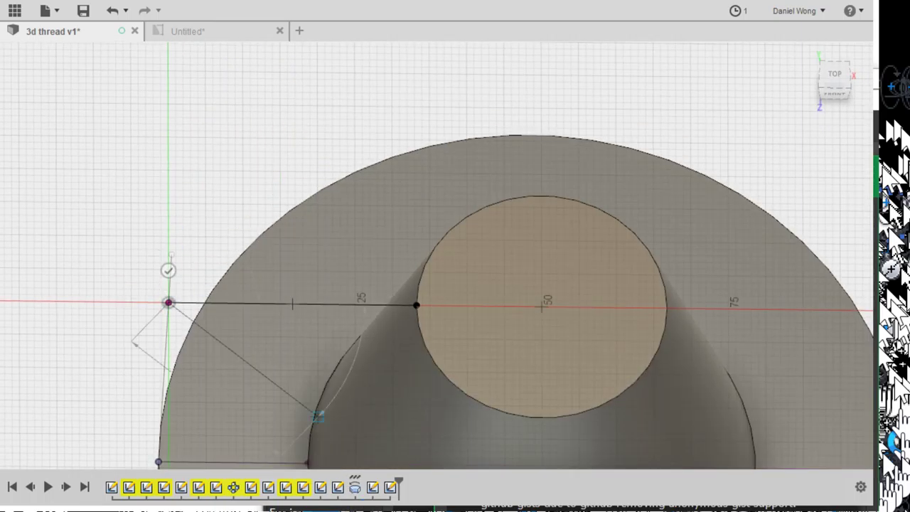
pyautogui.keyDown('shift'); pyautogui.moveTo(310, 462); pyautogui.dragTo(313, 428, button='middle'); pyautogui.keyUp('shift')
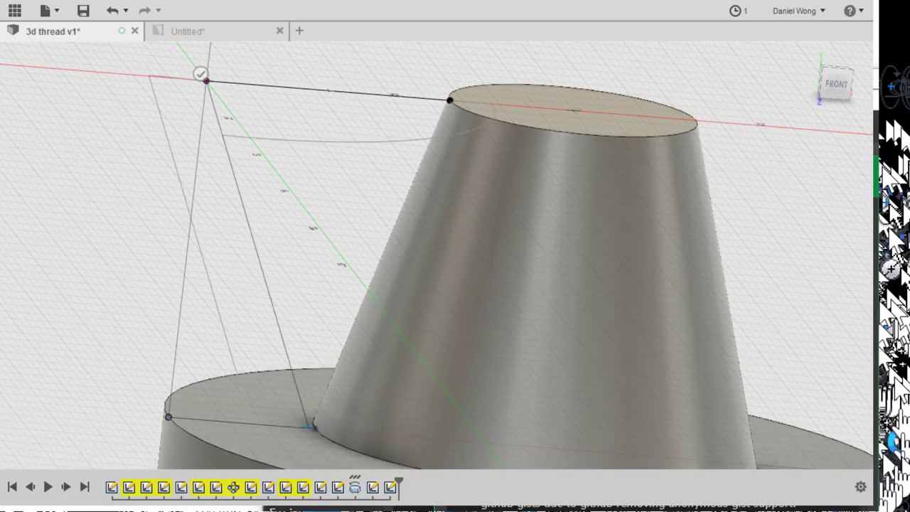
pyautogui.click(311, 426)
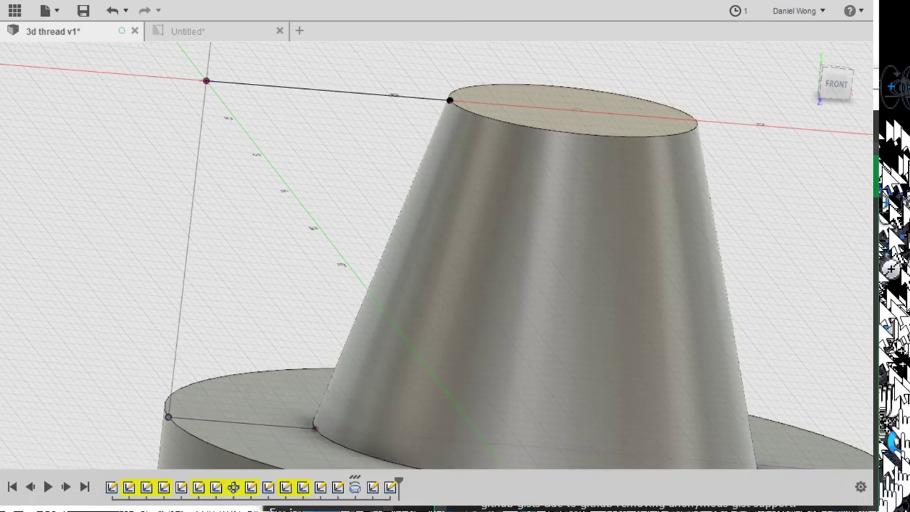
pyautogui.scroll(3, 590, 205)
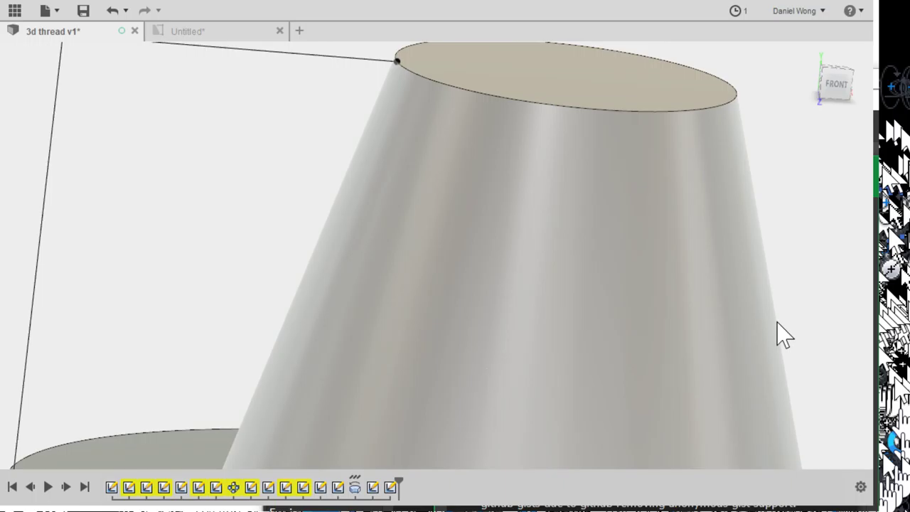
# Sketch a slanted line on the front plane along the cone's side, from its base edge to the top rim
pyautogui.keyDown('shift'); pyautogui.moveTo(776, 322); pyautogui.dragTo(816, 372, button='middle'); pyautogui.keyUp('shift')
pyautogui.scroll(-5, 781, 374)
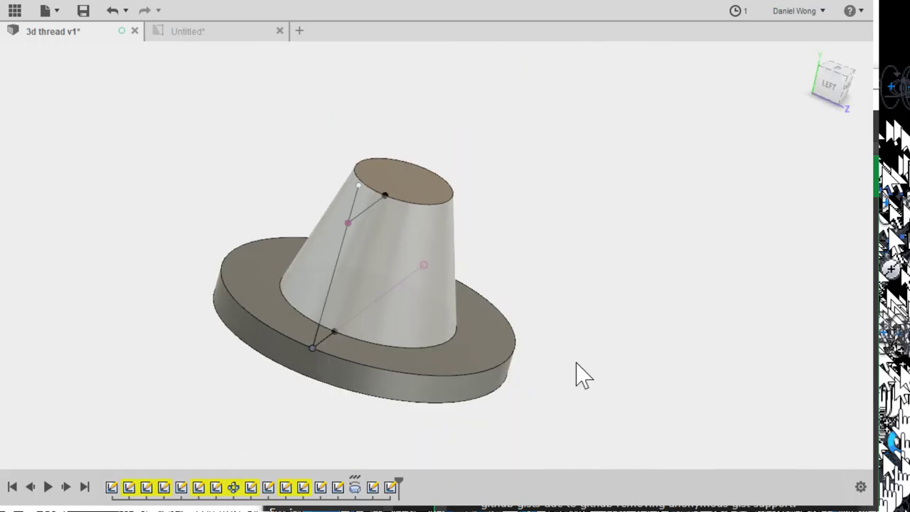
pyautogui.keyDown('shift'); pyautogui.moveTo(576, 363); pyautogui.dragTo(490, 369, button='middle'); pyautogui.keyUp('shift')
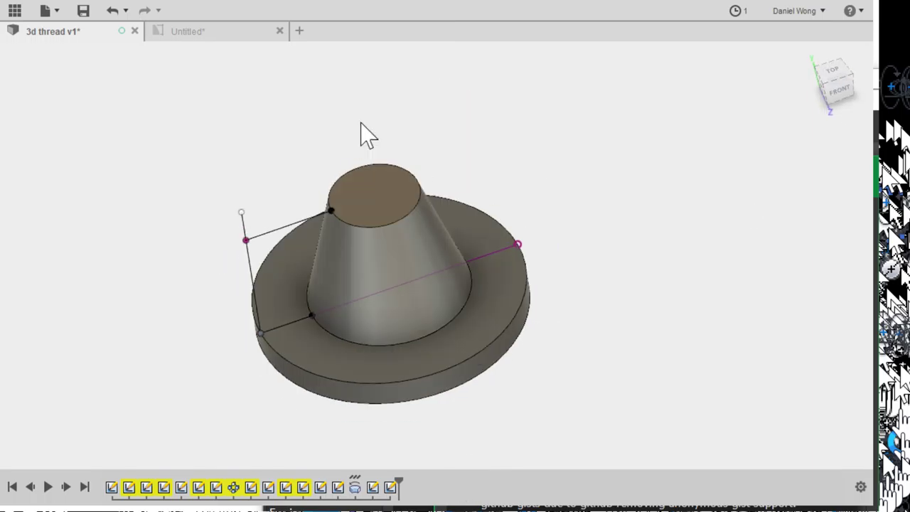
pyautogui.click(180, 98)
pyautogui.click(824, 98)
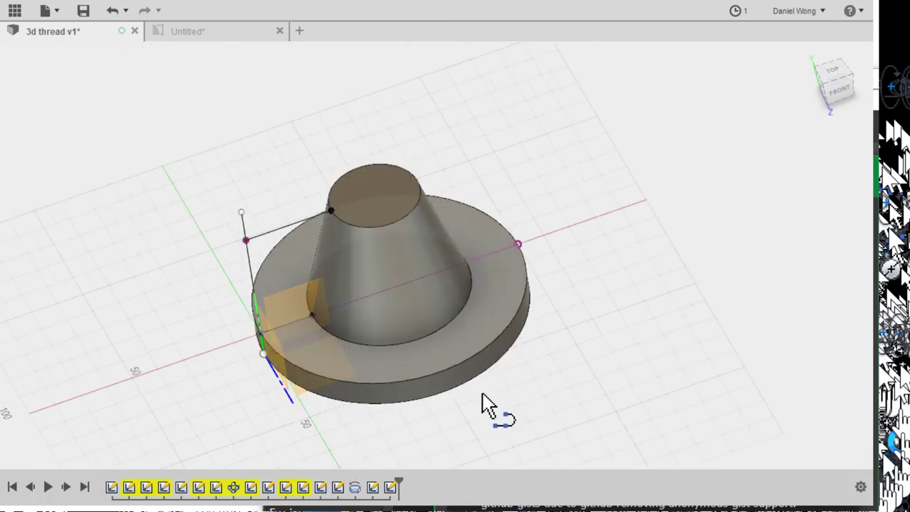
pyautogui.keyDown('shift'); pyautogui.moveTo(637, 447); pyautogui.dragTo(661, 425, button='middle'); pyautogui.keyUp('shift')
pyautogui.click(666, 403)
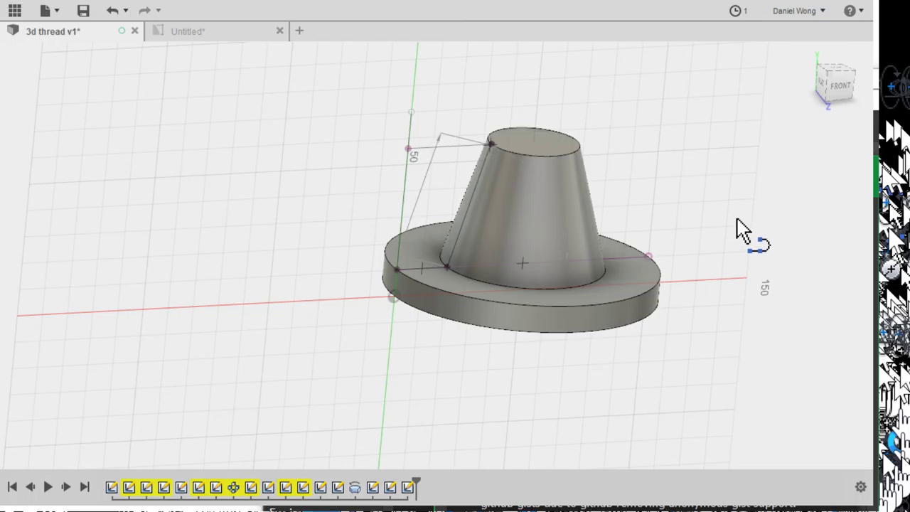
pyautogui.scroll(-2, 743, 231)
pyautogui.scroll(8, 746, 238)
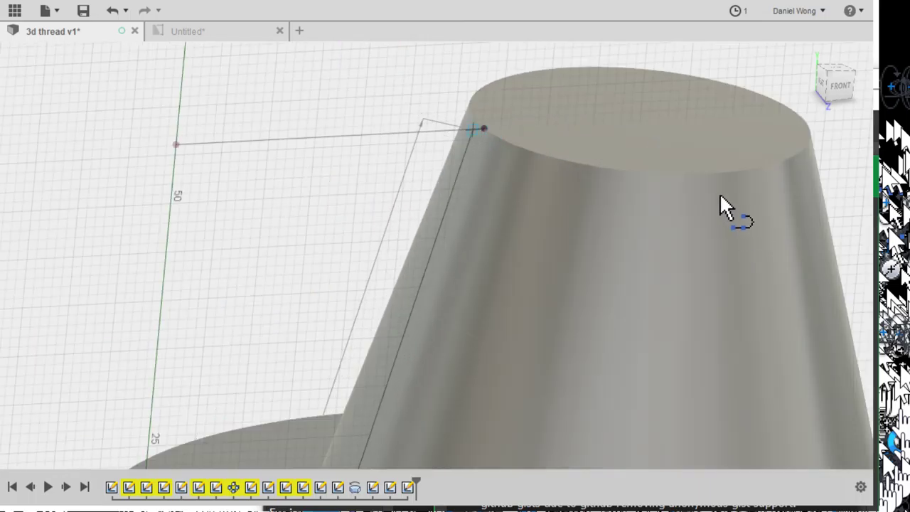
pyautogui.click(726, 194)
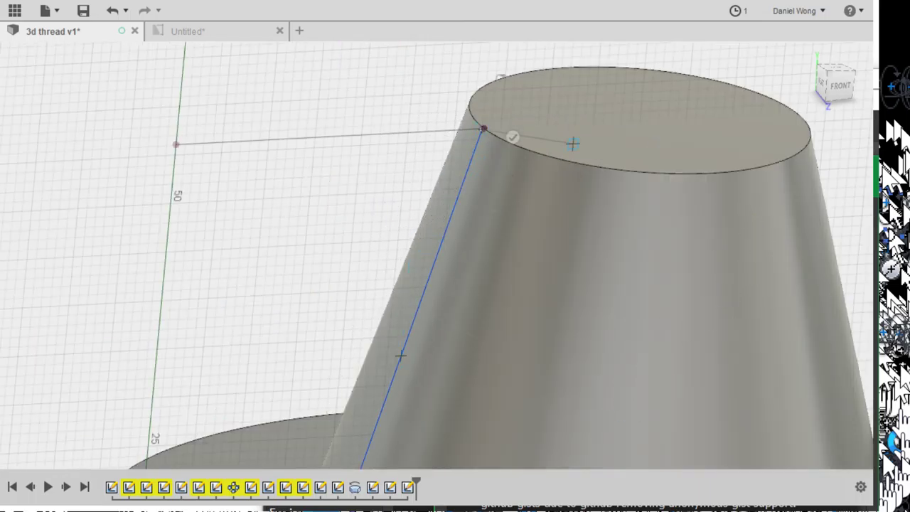
pyautogui.click(750, 65)
# Remove the horizontal helper lines at the cone's top and across the flange, keeping the slanted line along its side
pyautogui.scroll(-3, 711, 267)
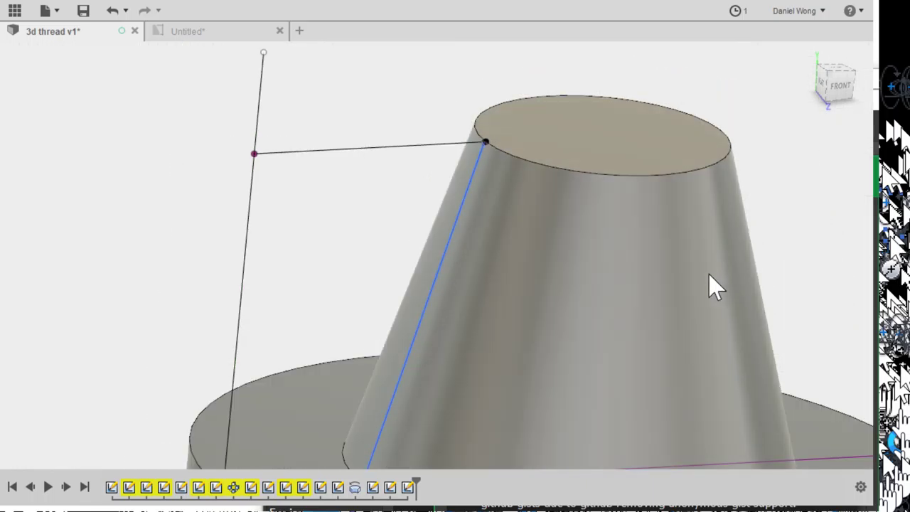
pyautogui.scroll(1, 687, 263)
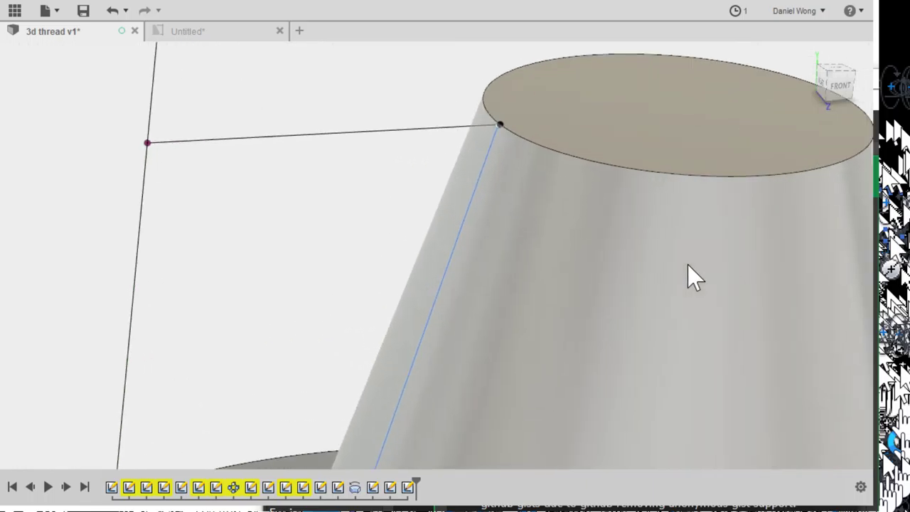
pyautogui.scroll(-4, 687, 263)
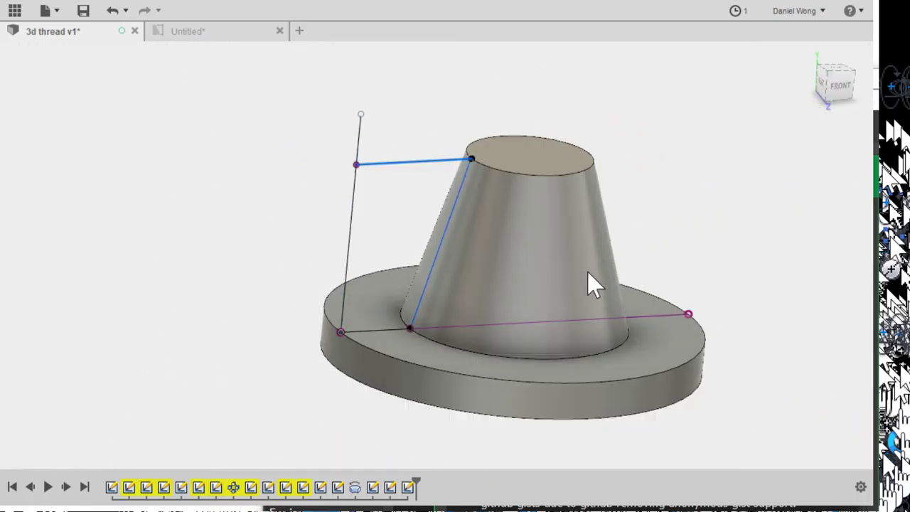
pyautogui.hotkey('ctrl', 'z')
pyautogui.keyDown('shift'); pyautogui.moveTo(714, 264); pyautogui.dragTo(690, 341, button='middle'); pyautogui.keyUp('shift')
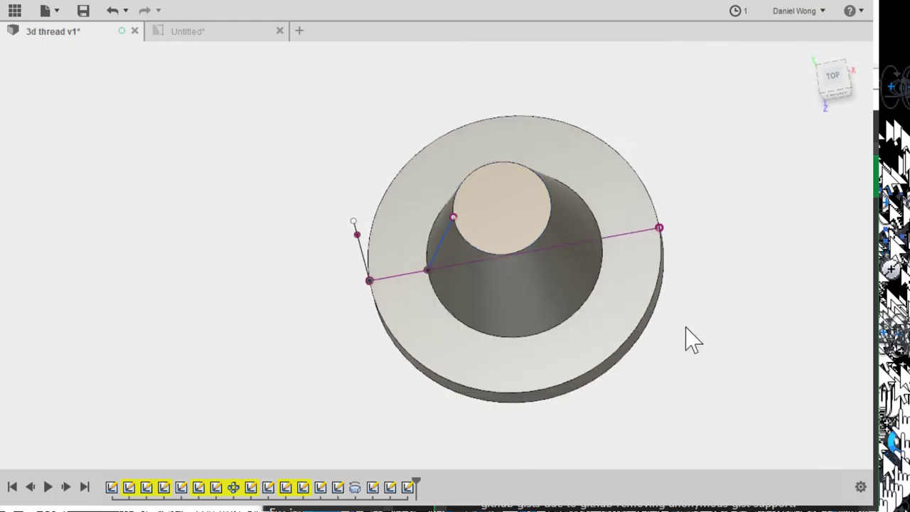
# Sketch a V-shaped notch profile on the cone's top face, its ends on the rim around the slanted line's upper end
pyautogui.scroll(5, 687, 335)
pyautogui.scroll(2, 685, 340)
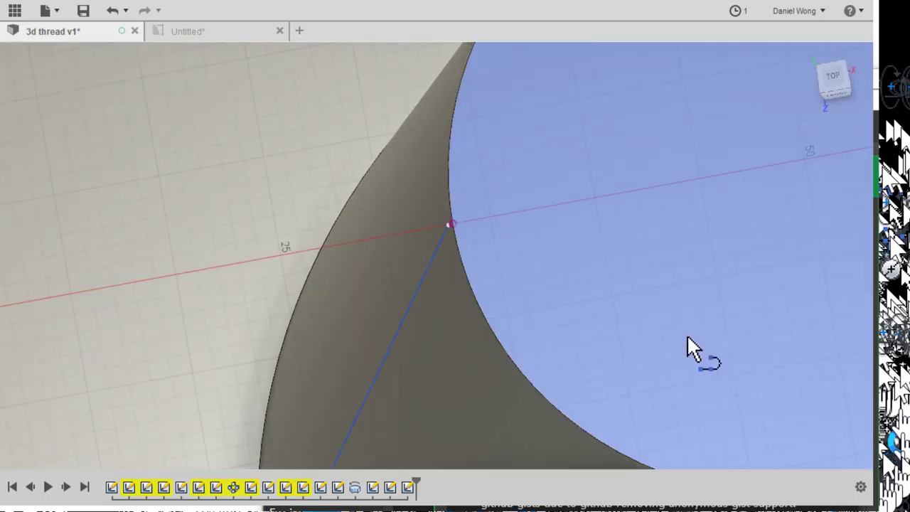
pyautogui.click(686, 335)
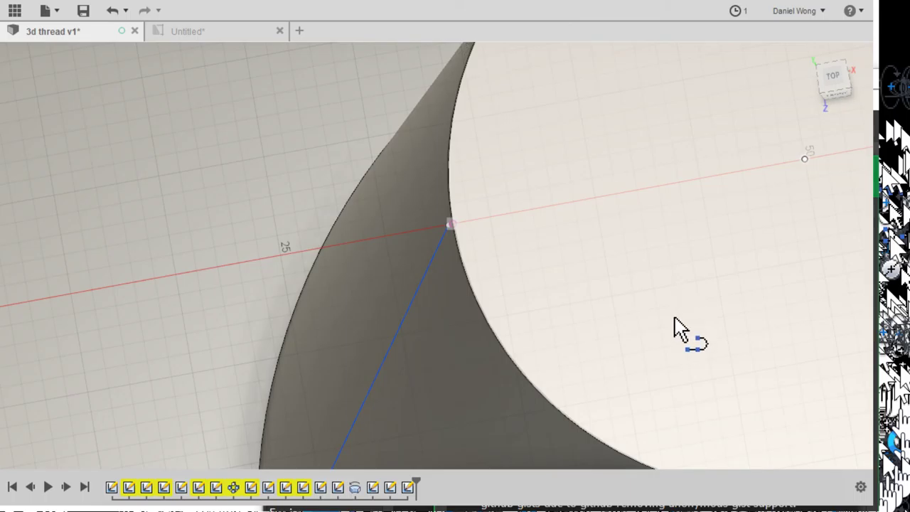
pyautogui.click(682, 338)
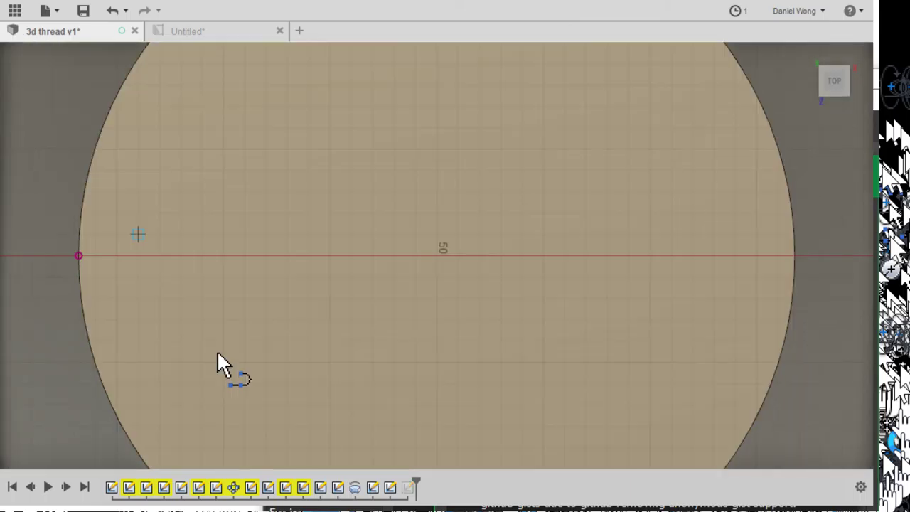
pyautogui.click(119, 384)
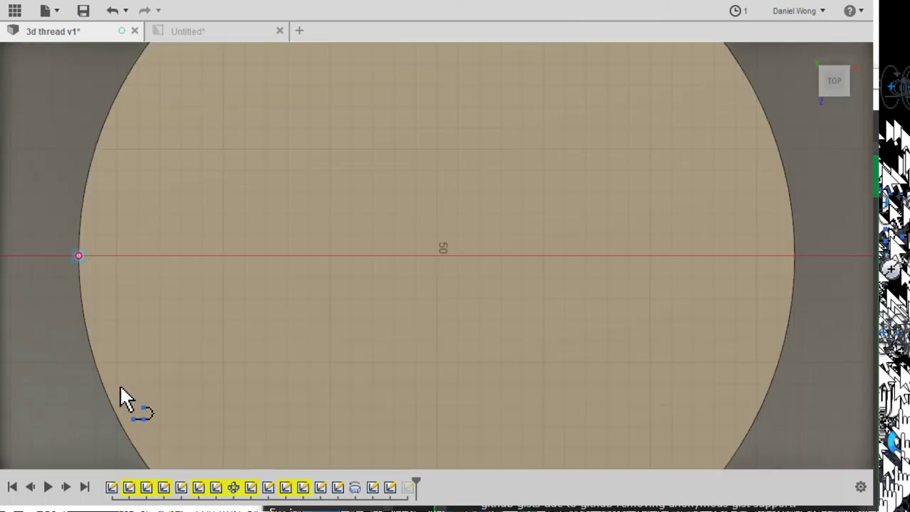
pyautogui.doubleClick(181, 390)
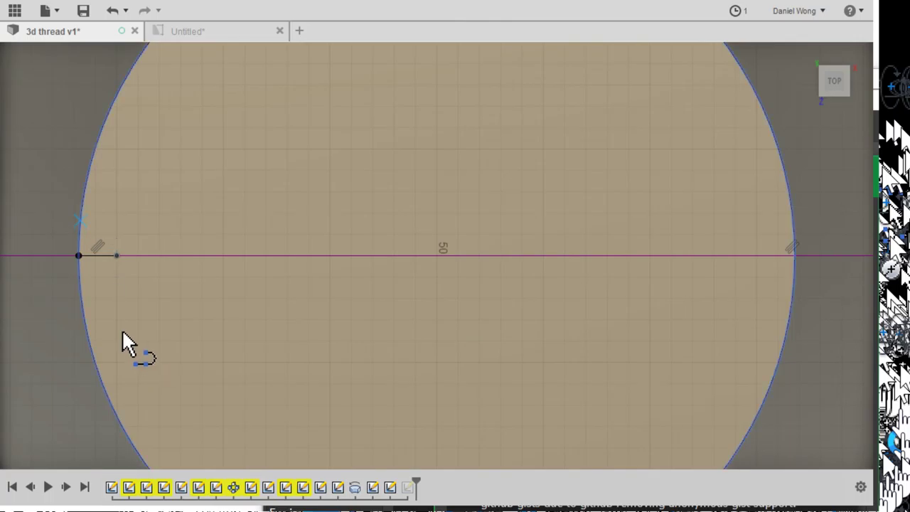
pyautogui.click(122, 331)
pyautogui.click(183, 382)
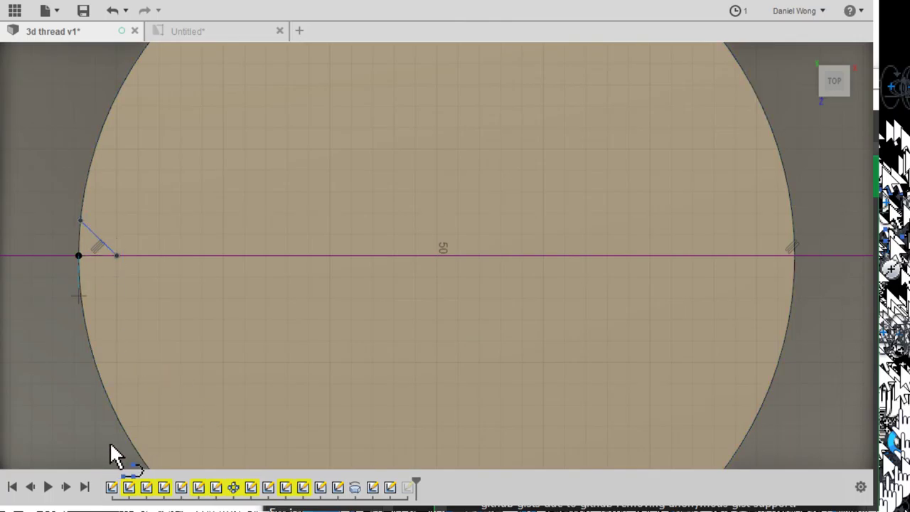
pyautogui.click(120, 444)
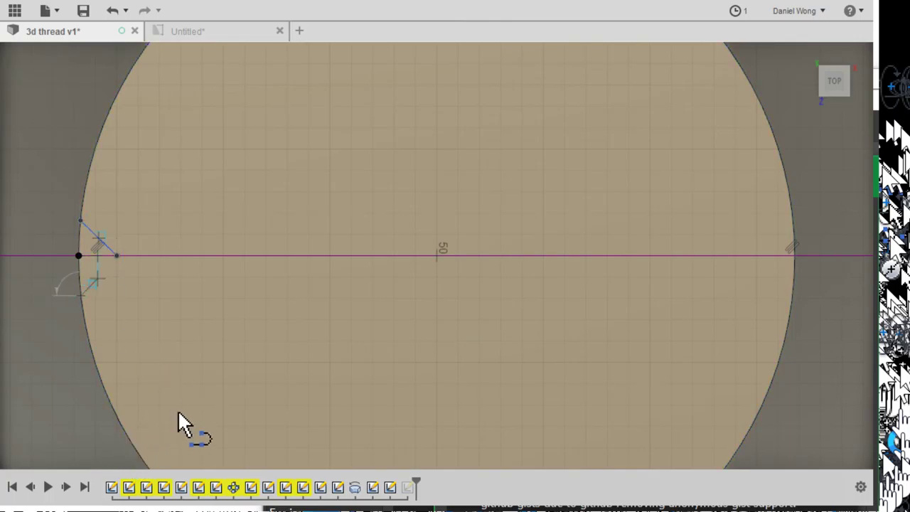
pyautogui.doubleClick(173, 386)
pyautogui.press('Escape')
pyautogui.press('Delete')
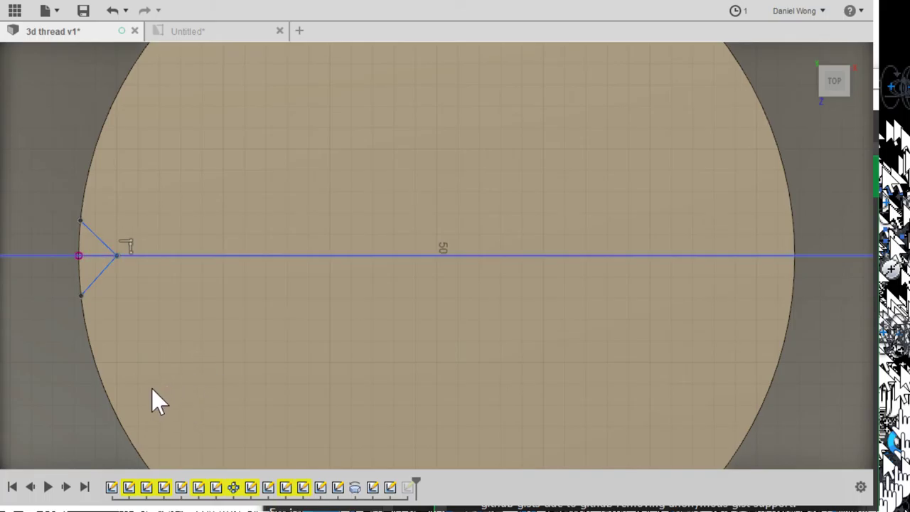
# Try to sweep the triangular notch profile along the slanted line on the cone's side
pyautogui.press('p')
pyautogui.moveTo(156, 384)
pyautogui.keyDown('shift'); pyautogui.mouseDown(button='middle')
pyautogui.moveTo(178, 447)
pyautogui.moveTo(191, 430)
pyautogui.moveTo(183, 406)
pyautogui.moveTo(170, 403)
pyautogui.mouseUp(button='middle'); pyautogui.keyUp('shift')
pyautogui.click(133, 401)
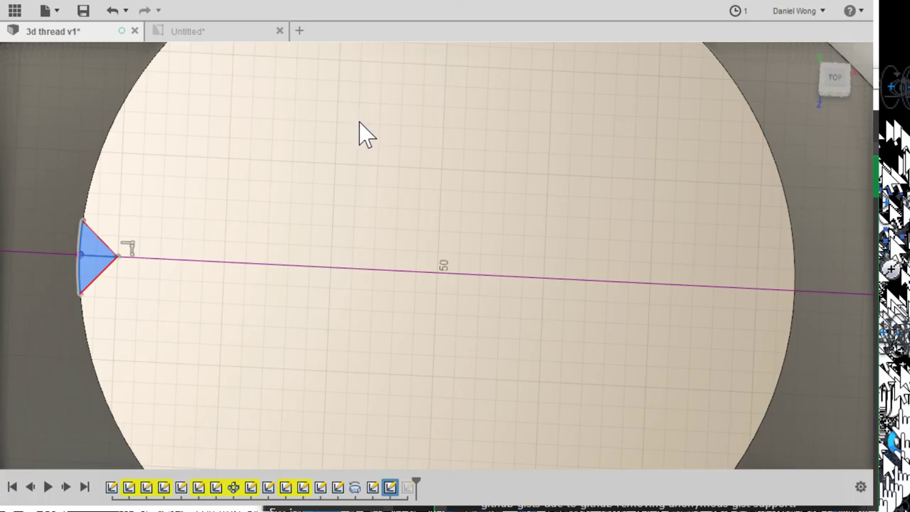
pyautogui.click(370, 237)
pyautogui.scroll(2, 505, 432)
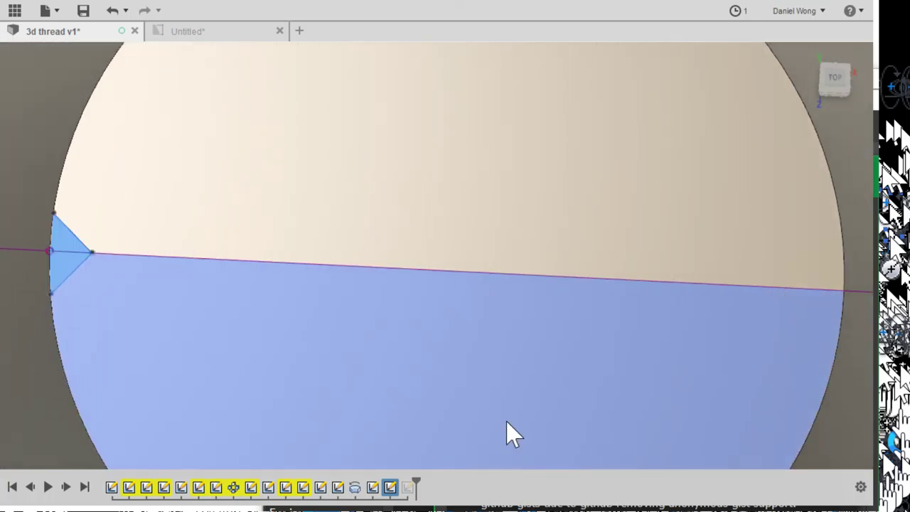
pyautogui.scroll(-5, 339, 397)
pyautogui.keyDown('shift'); pyautogui.moveTo(347, 398); pyautogui.dragTo(420, 426, button='middle'); pyautogui.keyUp('shift')
pyautogui.scroll(-3, 680, 408)
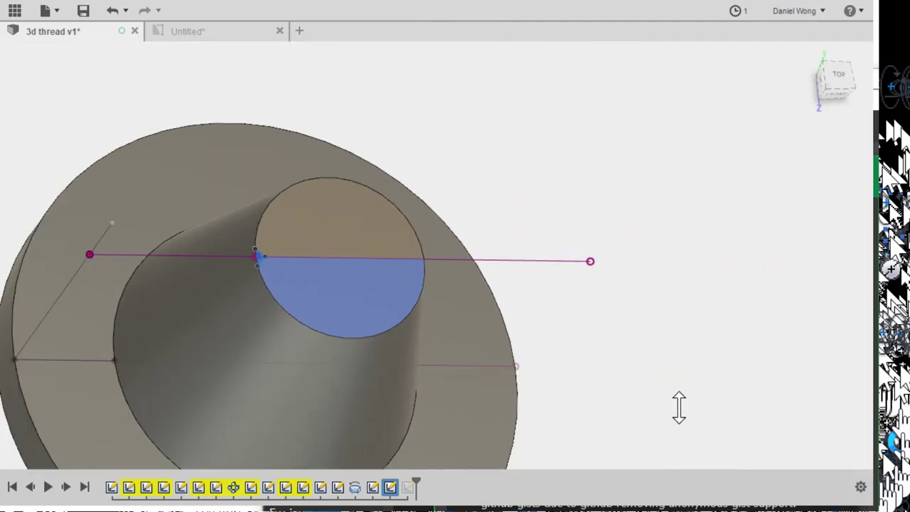
pyautogui.keyDown('shift'); pyautogui.moveTo(682, 377); pyautogui.dragTo(593, 349, button='middle'); pyautogui.keyUp('shift')
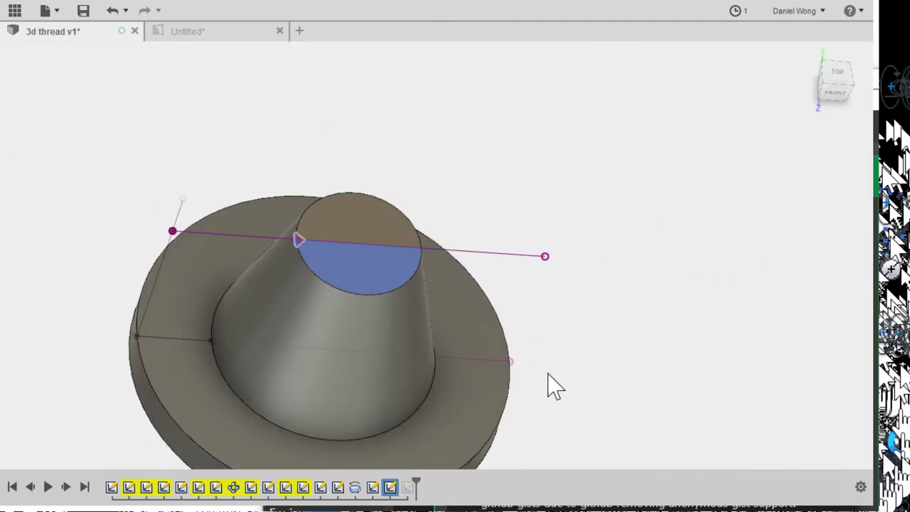
# Undo the sweep attempt and the triangular notch lines on the cone's top face
pyautogui.hotkey('ctrl', 'z')
pyautogui.hotkey('ctrl', 'z')
pyautogui.hotkey('ctrl', 'z')
pyautogui.hotkey('ctrl', 'z')
pyautogui.hotkey('ctrl', 'z')
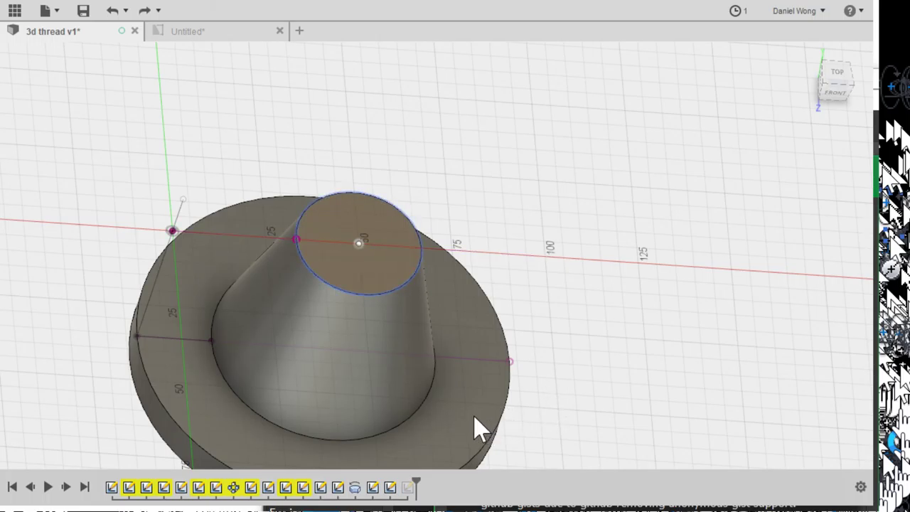
# Sketch a half-round three-point arc on the cone's top face, both ends at the rim around the slanted line's upper end
pyautogui.scroll(-2, 462, 376)
pyautogui.moveTo(484, 374)
pyautogui.keyDown('shift'); pyautogui.mouseDown(button='middle')
pyautogui.moveTo(475, 423)
pyautogui.moveTo(454, 409)
pyautogui.mouseUp(button='middle'); pyautogui.keyUp('shift')
pyautogui.scroll(-2, 450, 410)
pyautogui.scroll(6, 448, 409)
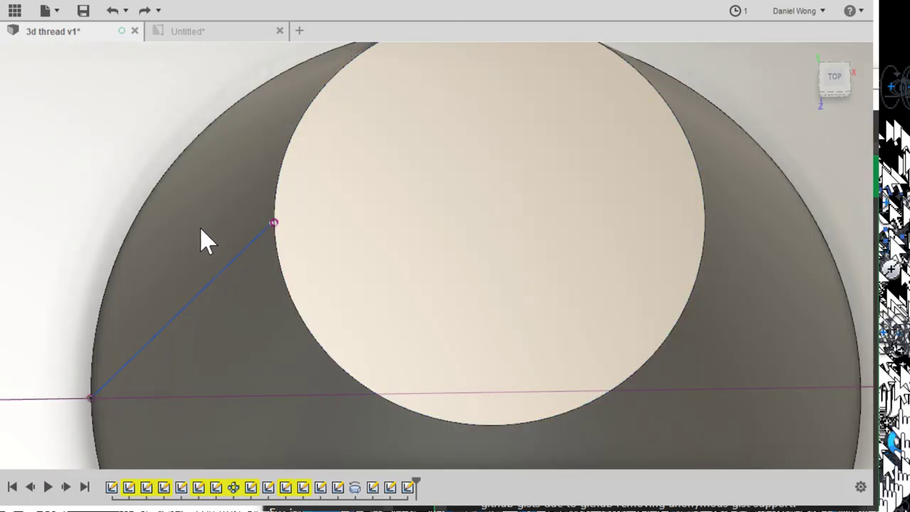
pyautogui.press('a')
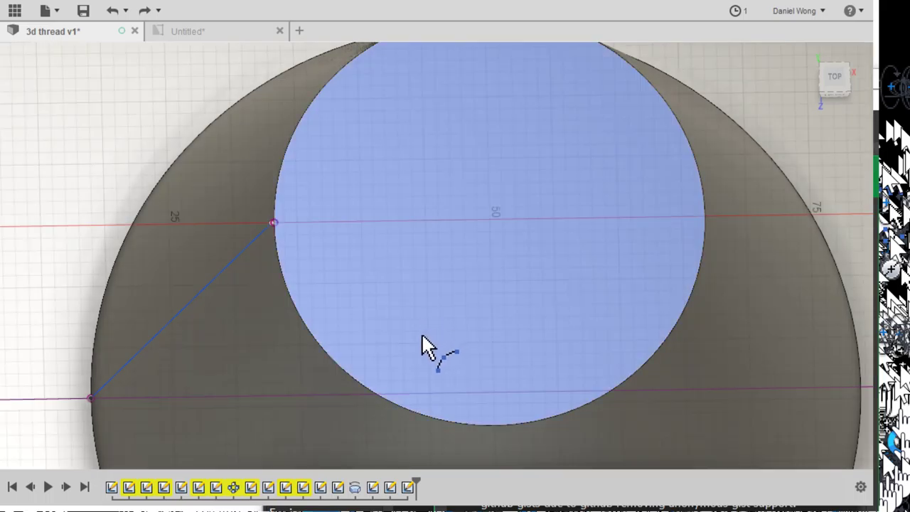
pyautogui.click(421, 333)
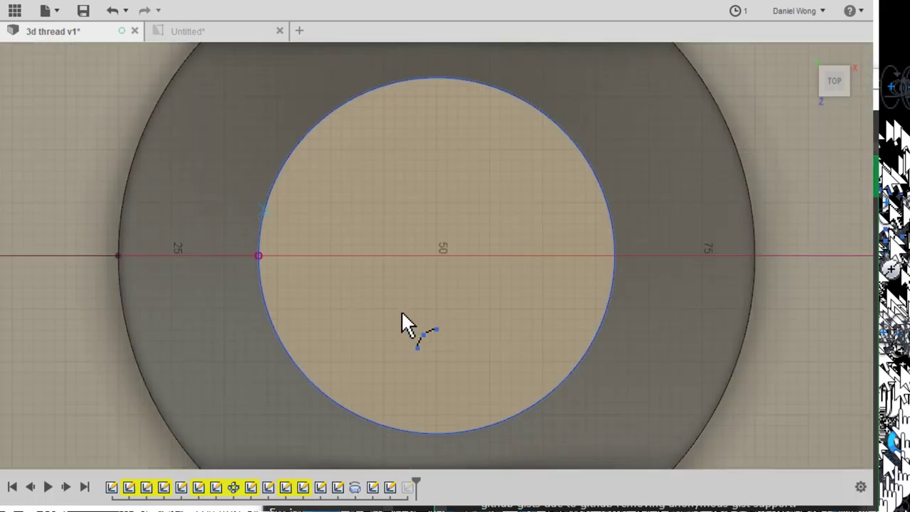
pyautogui.click(391, 426)
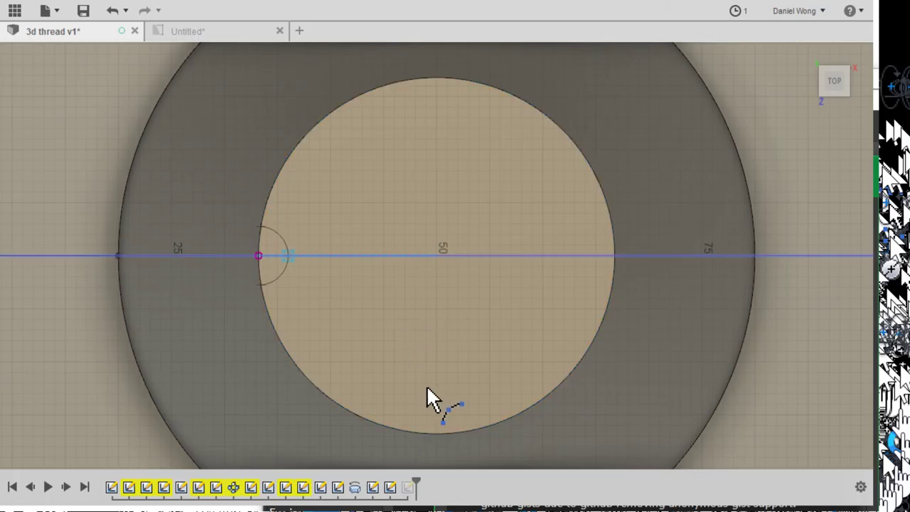
pyautogui.click(427, 388)
# Cut a half-round groove down the cone's side by sweeping the arc profile along the slanted line
pyautogui.keyDown('shift'); pyautogui.moveTo(445, 364); pyautogui.dragTo(497, 277, button='middle'); pyautogui.keyUp('shift')
pyautogui.click(603, 86)
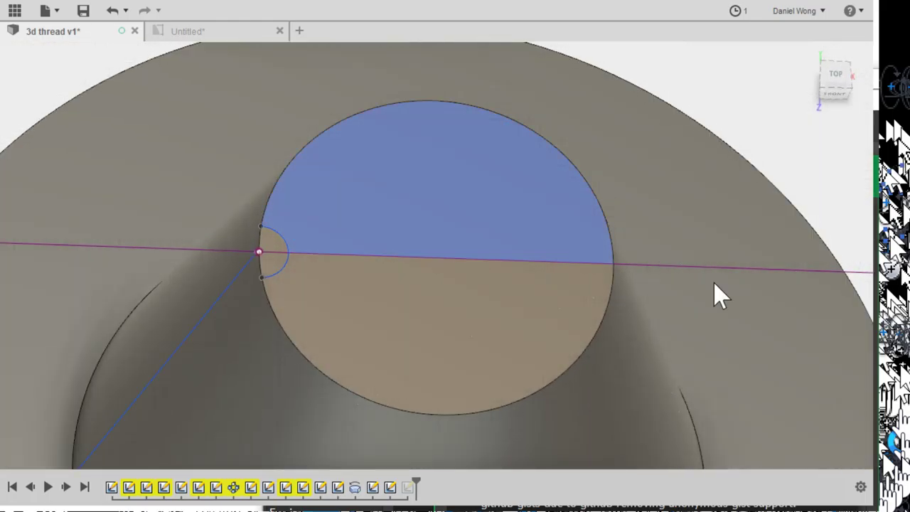
pyautogui.click(411, 367)
pyautogui.keyDown('ctrl'); pyautogui.click(407, 400); pyautogui.keyUp('ctrl')
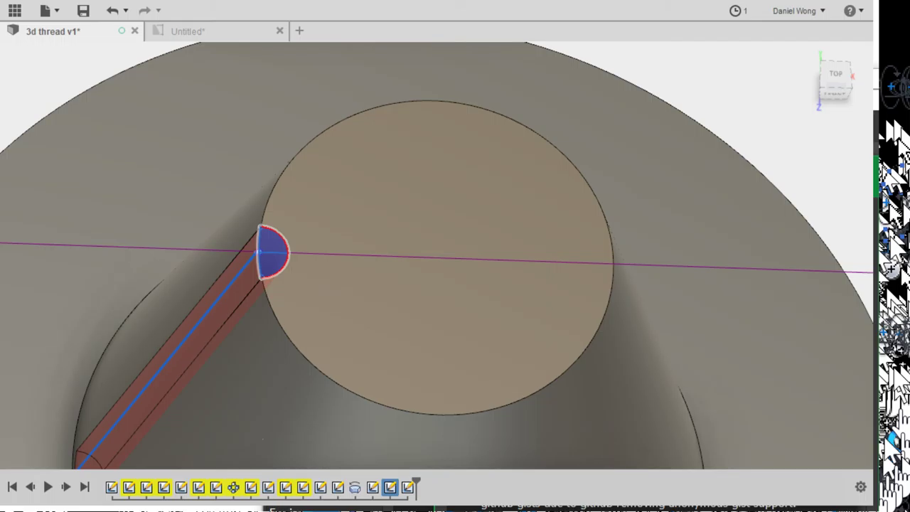
pyautogui.press('Return')
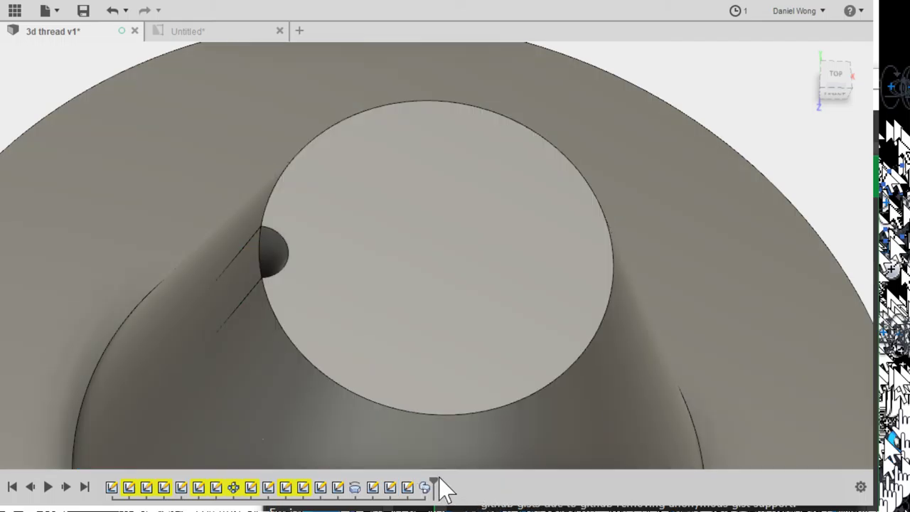
# Examine the swept groove at the cone's rim and along its side from several angles
pyautogui.scroll(1, 439, 476)
pyautogui.scroll(-3, 435, 474)
pyautogui.scroll(-5, 439, 474)
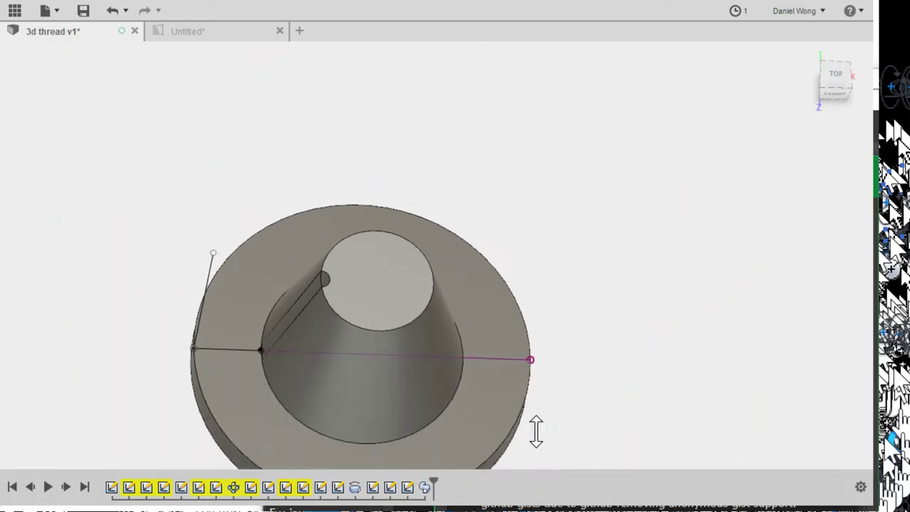
pyautogui.keyDown('shift'); pyautogui.moveTo(570, 430); pyautogui.dragTo(652, 424, button='middle'); pyautogui.keyUp('shift')
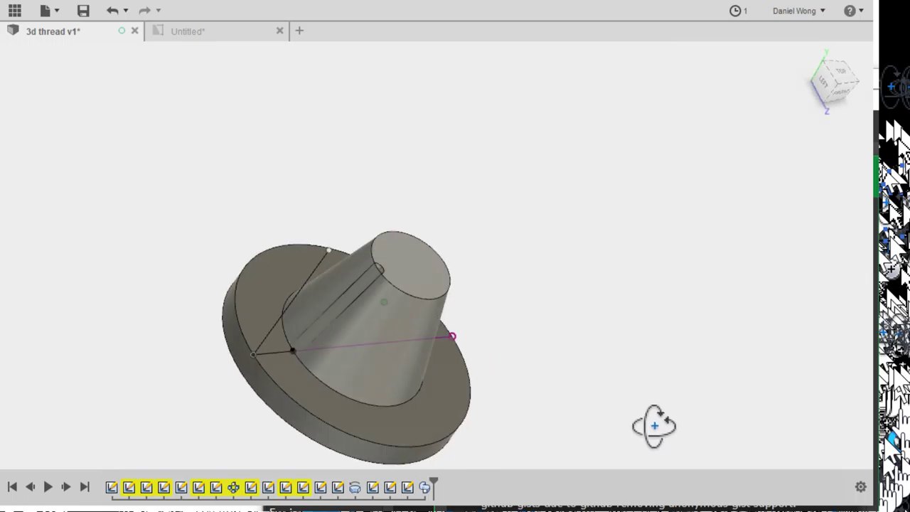
pyautogui.scroll(-3, 530, 430)
pyautogui.scroll(5, 530, 431)
pyautogui.scroll(3, 529, 430)
pyautogui.doubleClick(544, 435)
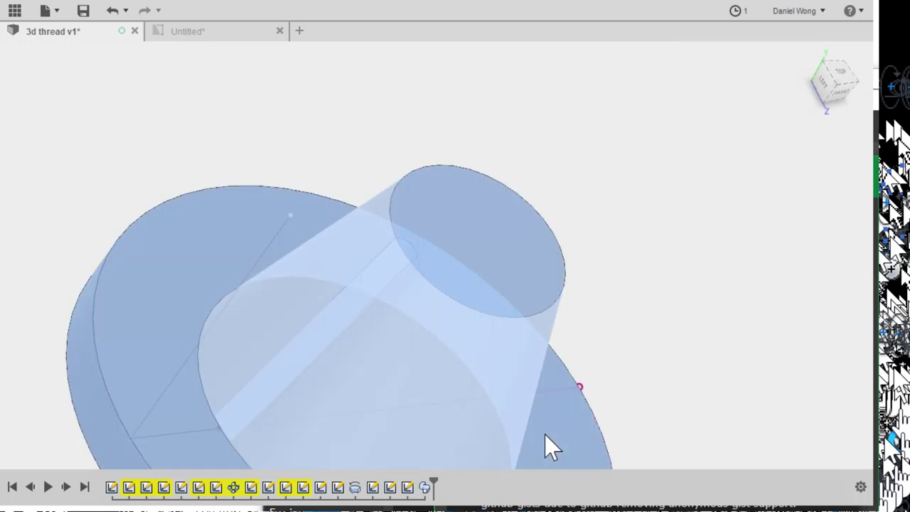
pyautogui.scroll(3, 546, 434)
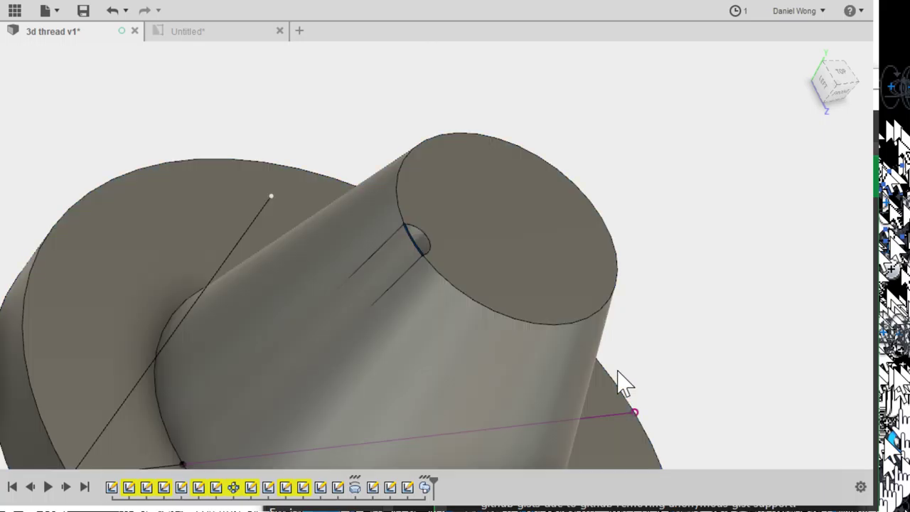
pyautogui.scroll(-3, 617, 371)
pyautogui.scroll(5, 617, 372)
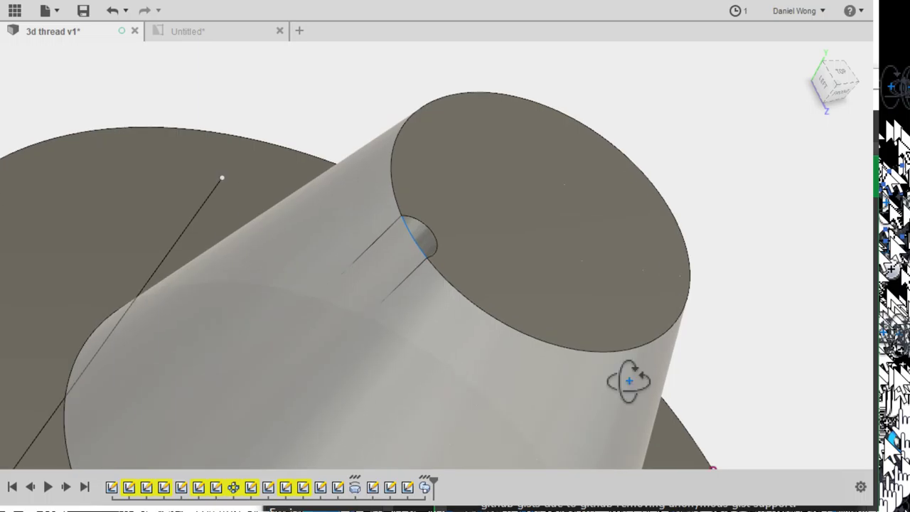
pyautogui.keyDown('shift'); pyautogui.moveTo(628, 381); pyautogui.dragTo(529, 448, button='middle'); pyautogui.keyUp('shift')
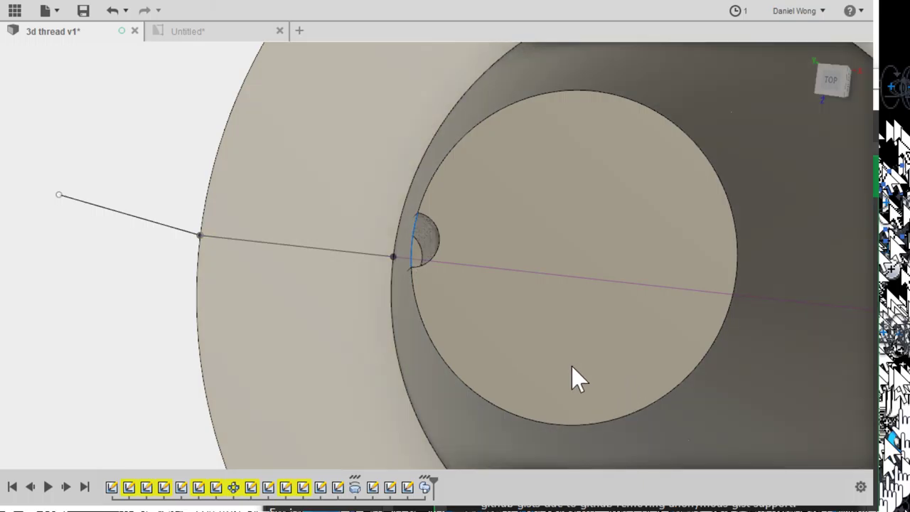
pyautogui.keyDown('shift'); pyautogui.moveTo(612, 371); pyautogui.dragTo(531, 415, button='middle'); pyautogui.keyUp('shift')
# Start a new sketch on the horizontal base plane and leave it empty
pyautogui.click(530, 416)
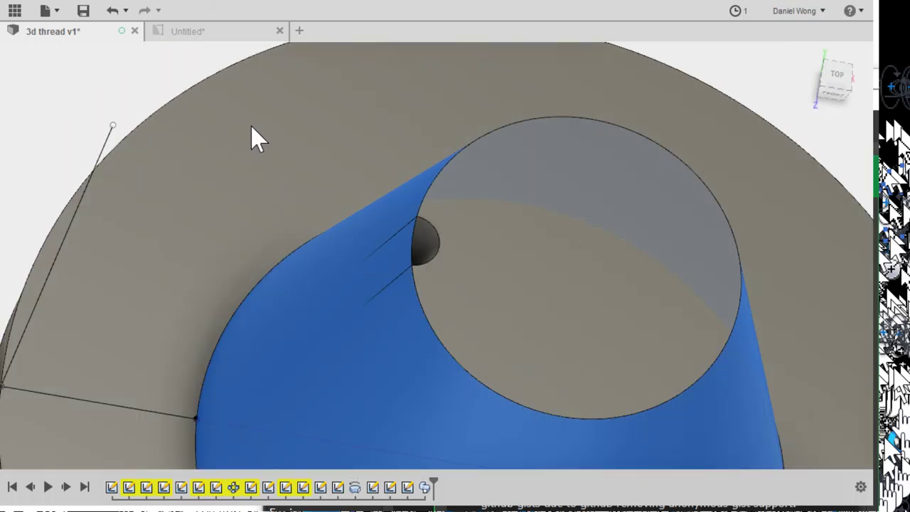
pyautogui.click(251, 126)
pyautogui.click(478, 435)
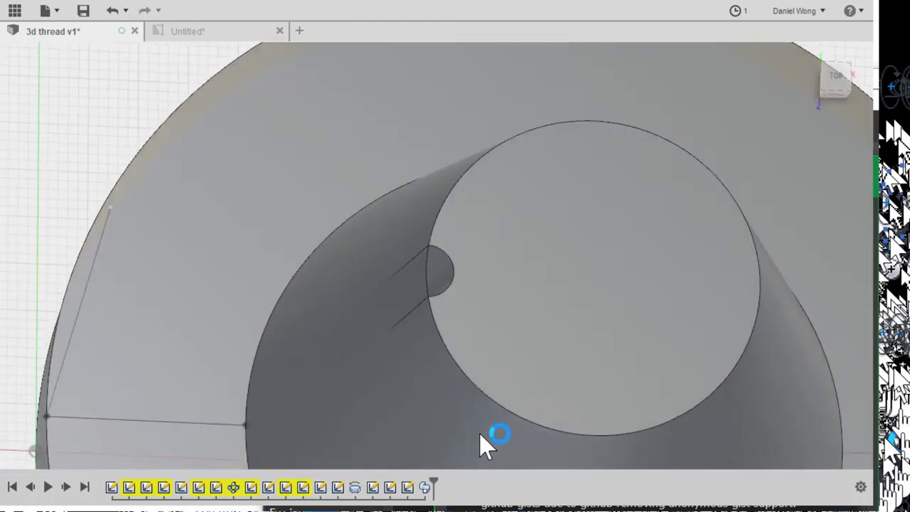
pyautogui.scroll(3, 682, 403)
pyautogui.scroll(-5, 685, 408)
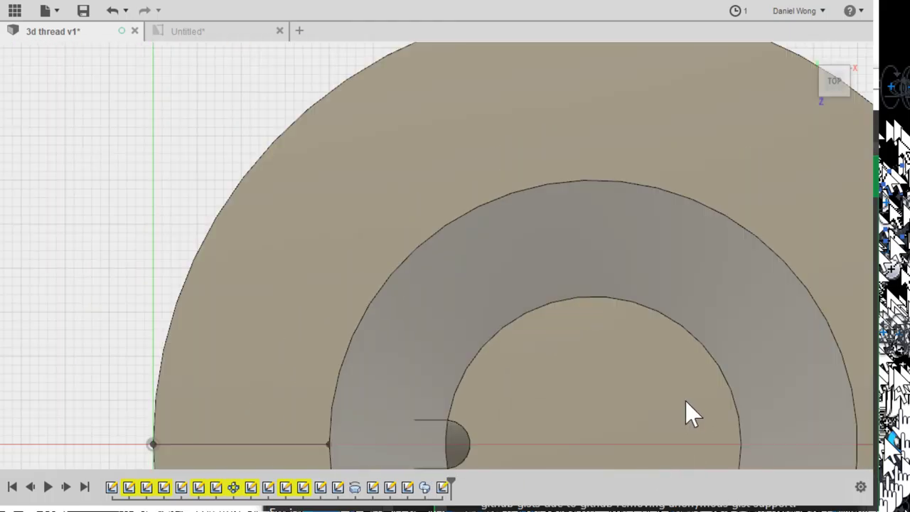
pyautogui.keyDown('shift'); pyautogui.moveTo(715, 412); pyautogui.dragTo(735, 394, button='middle'); pyautogui.keyUp('shift')
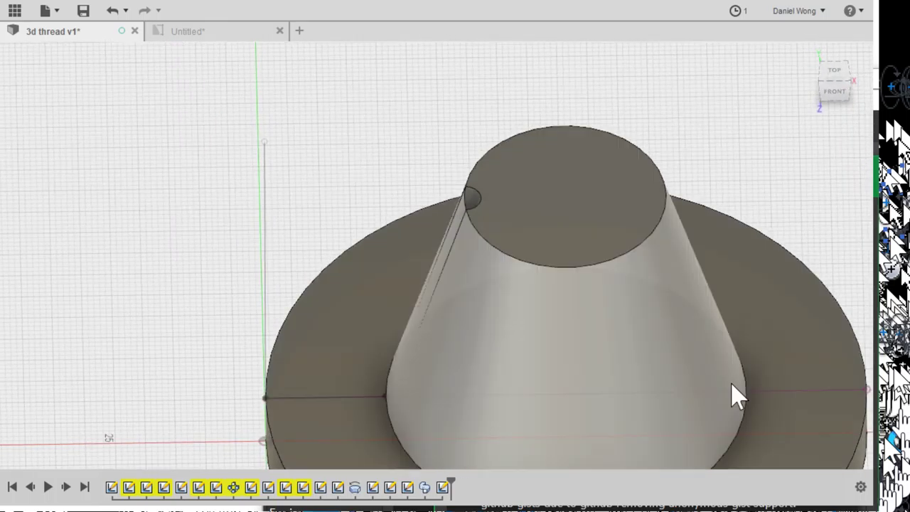
# Try a 10 mm extruded cut downward from the flange's upper face
pyautogui.click(636, 324)
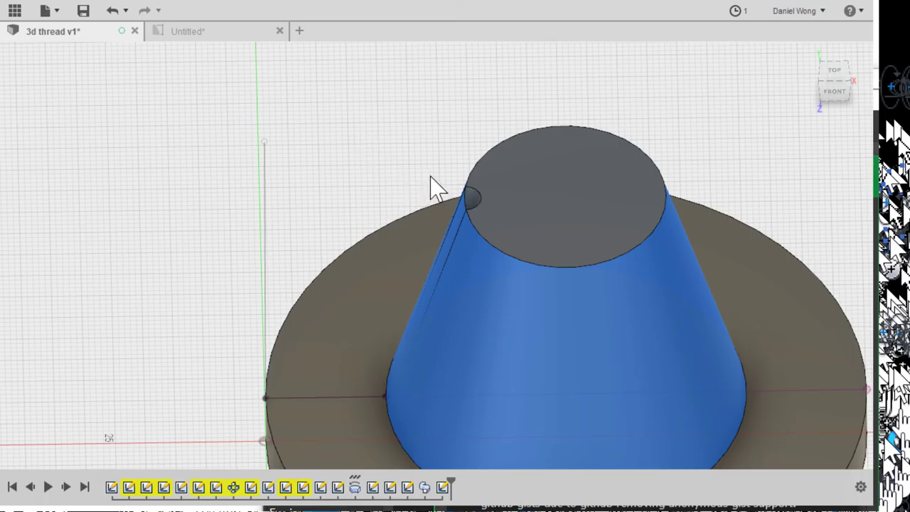
pyautogui.press('e')
pyautogui.click(726, 423)
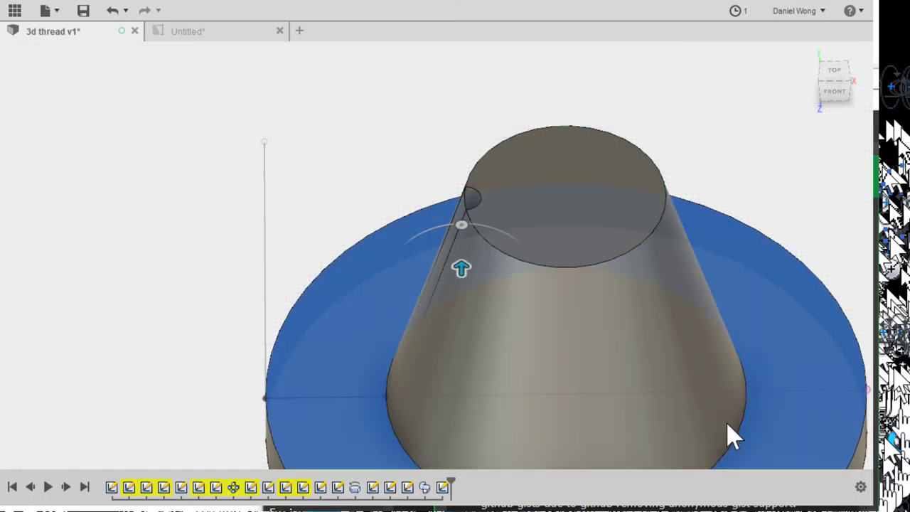
pyautogui.click(733, 436)
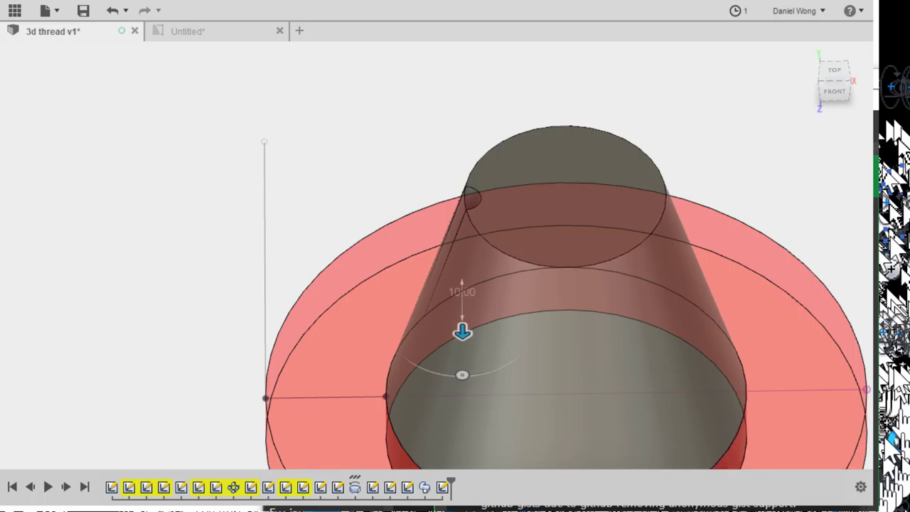
pyautogui.press('Escape')
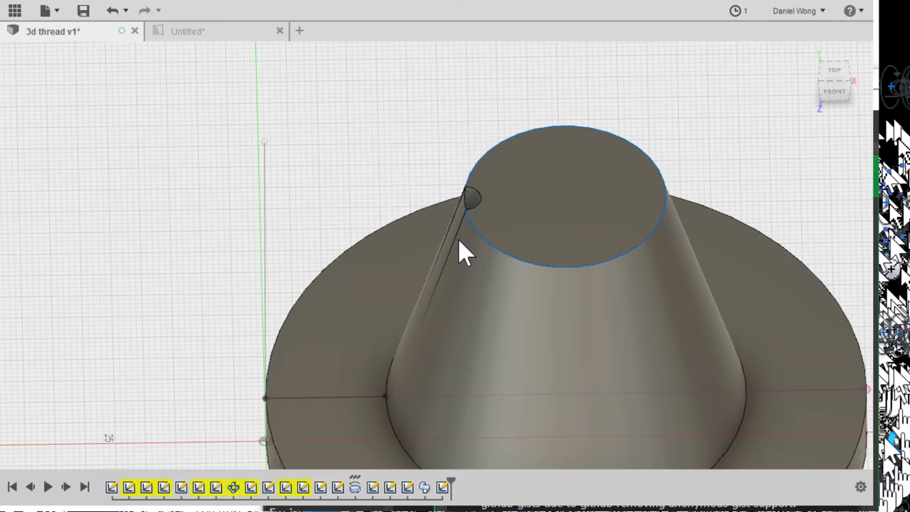
# Try chamfering the cone's circular top rim at several sizes and apply a deep chamfer that cuts far down the tapered side
pyautogui.press('f')
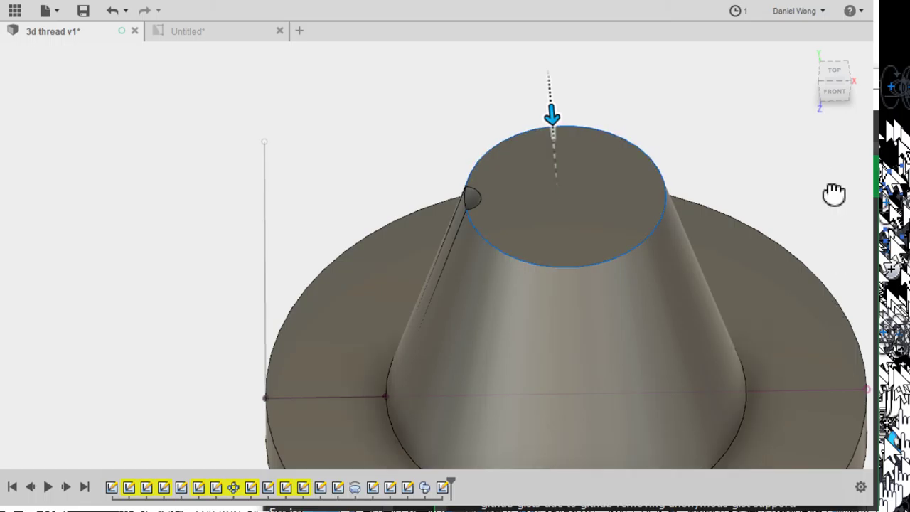
pyautogui.moveTo(833, 196); pyautogui.dragTo(817, 277)
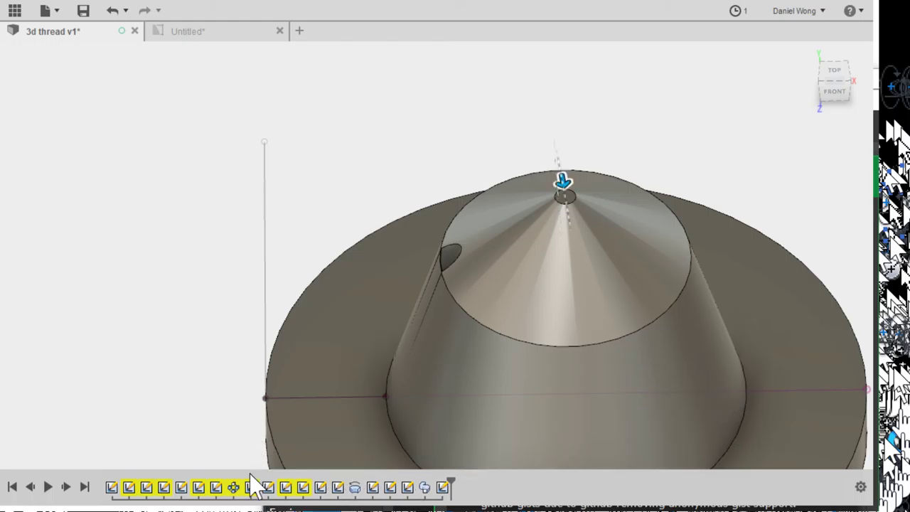
pyautogui.moveTo(857, 285); pyautogui.dragTo(858, 206)
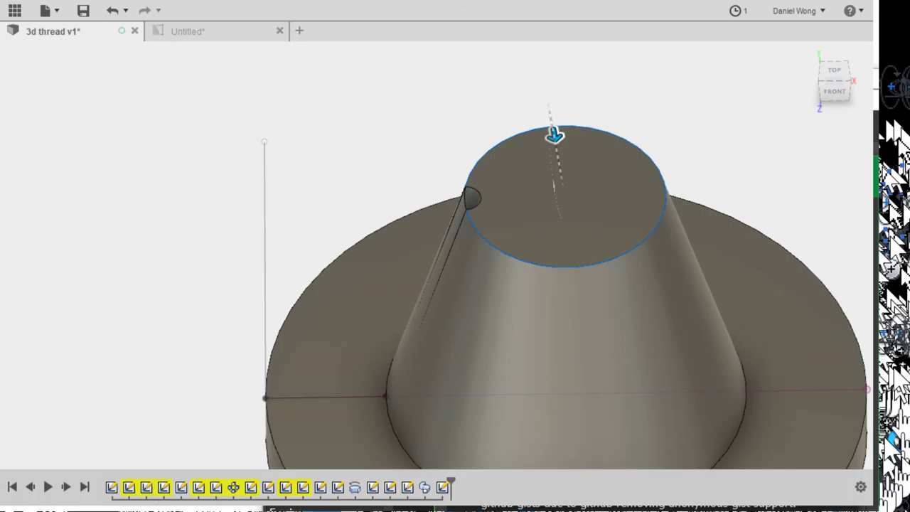
pyautogui.write('10')
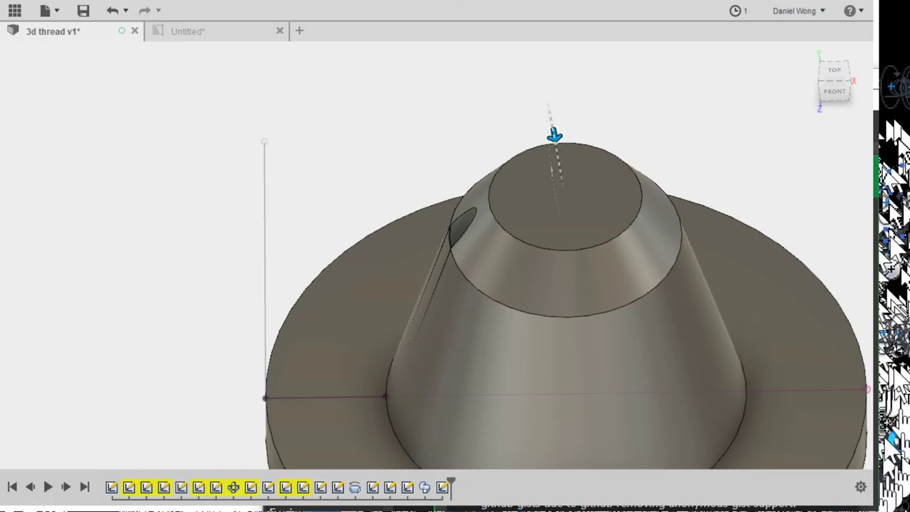
pyautogui.press('BackSpace')
pyautogui.press('BackSpace')
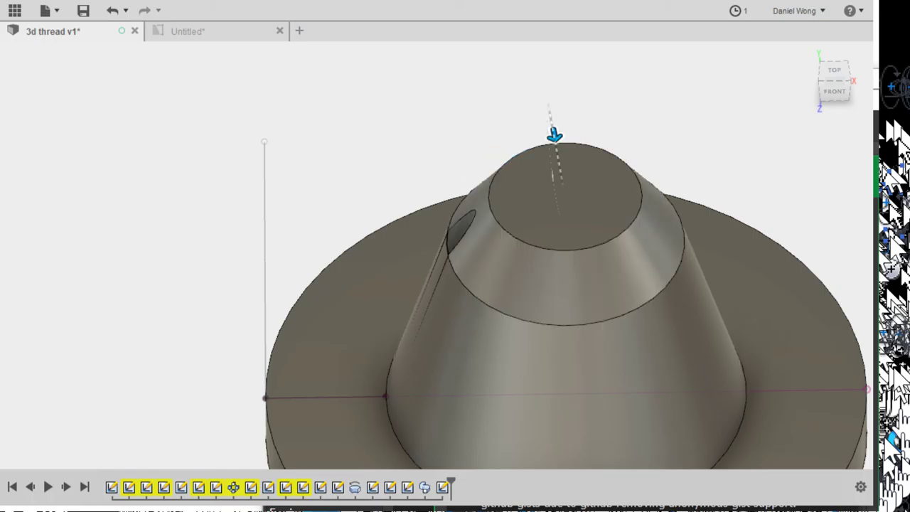
pyautogui.write('5')
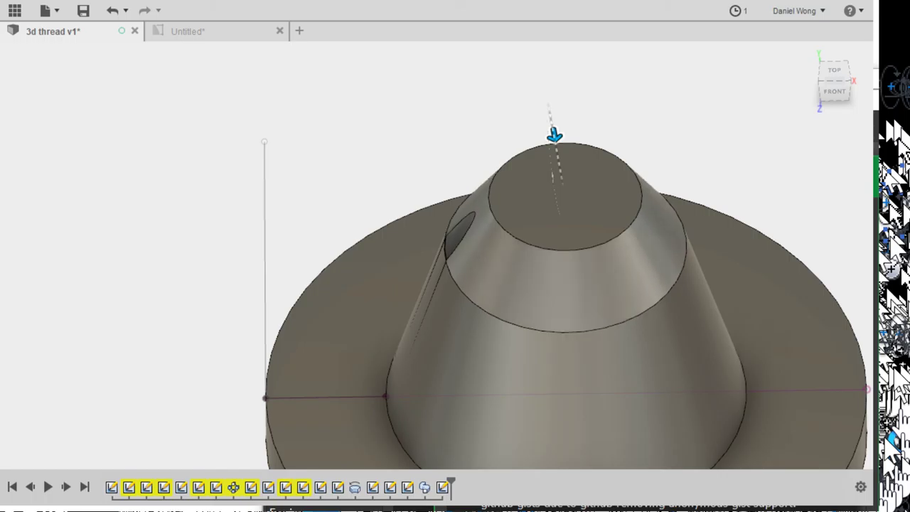
pyautogui.write('5')
pyautogui.press('BackSpace')
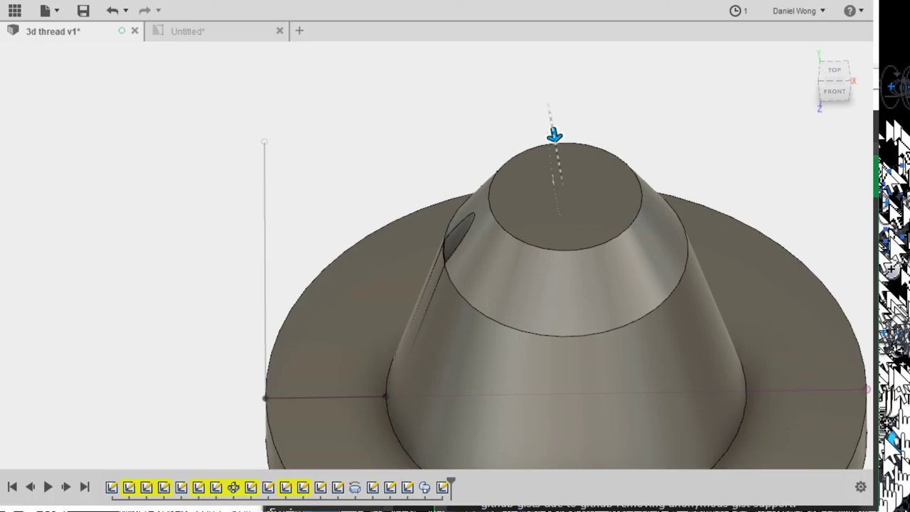
pyautogui.moveTo(554, 135)
pyautogui.mouseDown()
pyautogui.moveTo(550, 122)
pyautogui.moveTo(559, 160)
pyautogui.moveTo(553, 121)
pyautogui.mouseUp()
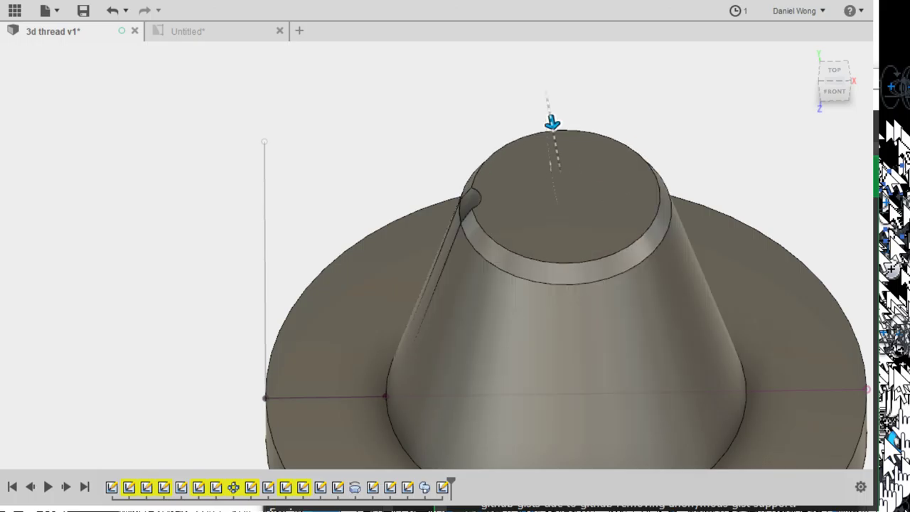
pyautogui.press('Escape')
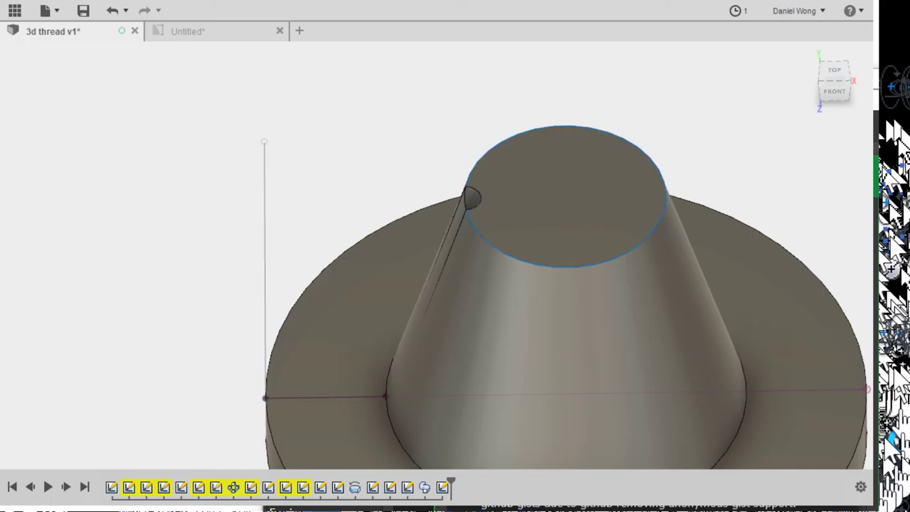
pyautogui.click(564, 126)
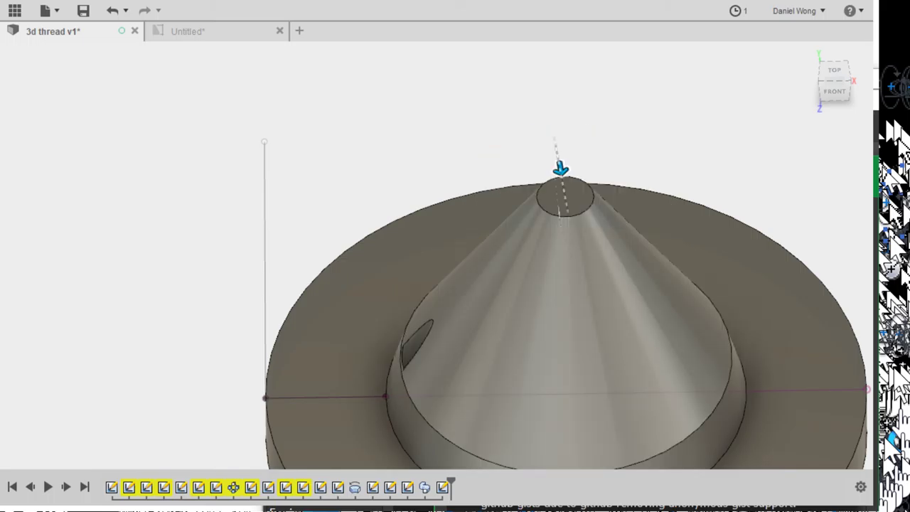
pyautogui.press('Return')
# Examine where the deep chamfer meets the half-round groove, and undo the chamfer
pyautogui.scroll(1, 496, 347)
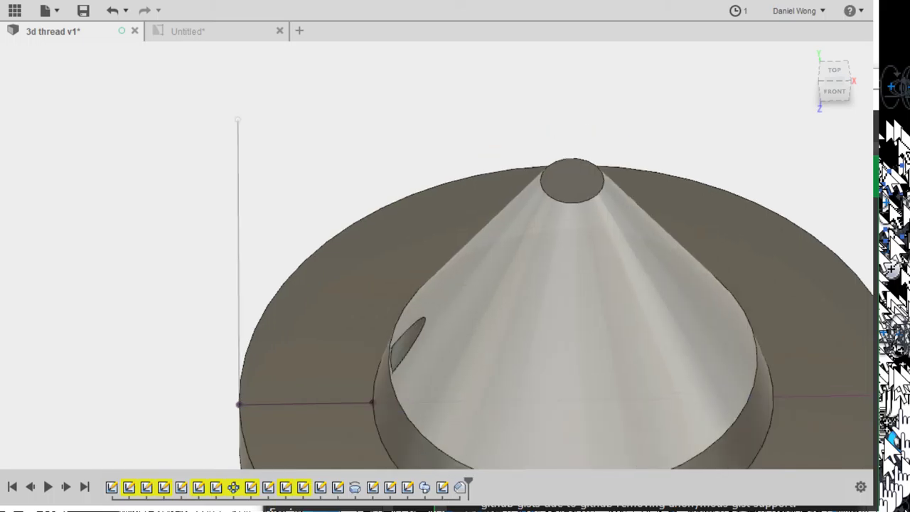
pyautogui.scroll(-2, 496, 347)
pyautogui.scroll(-1, 496, 347)
pyautogui.keyDown('shift'); pyautogui.moveTo(496, 346); pyautogui.dragTo(471, 352, button='middle'); pyautogui.keyUp('shift')
pyautogui.scroll(-2, 472, 352)
pyautogui.scroll(-3, 412, 364)
pyautogui.scroll(5, 412, 363)
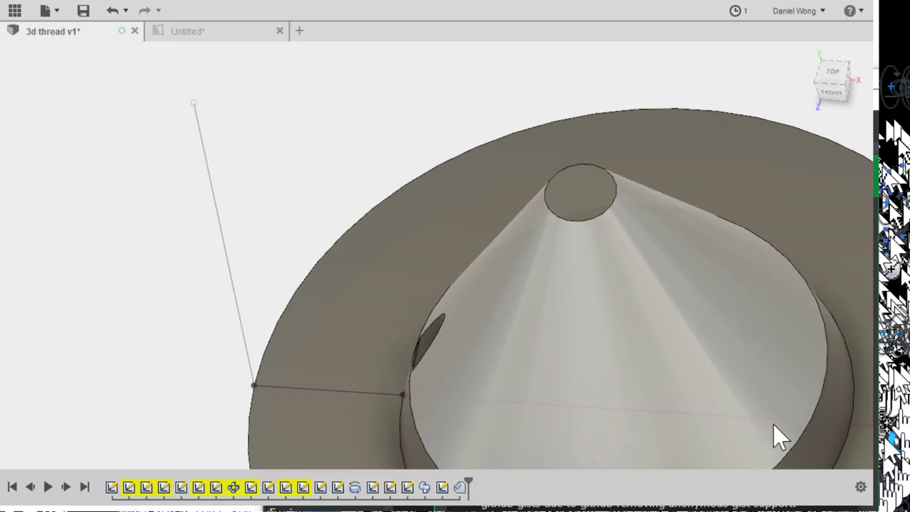
pyautogui.keyDown('shift'); pyautogui.moveTo(772, 423); pyautogui.dragTo(788, 273, button='middle'); pyautogui.keyUp('shift')
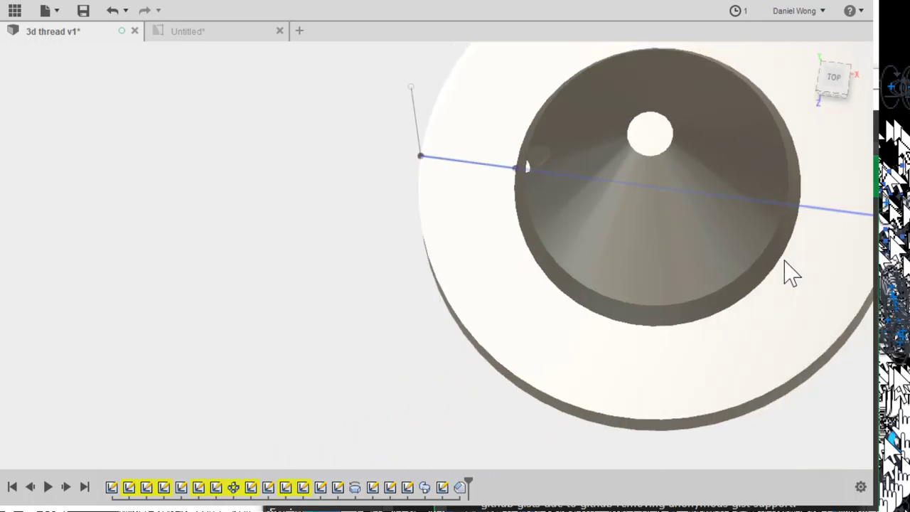
pyautogui.scroll(5, 789, 274)
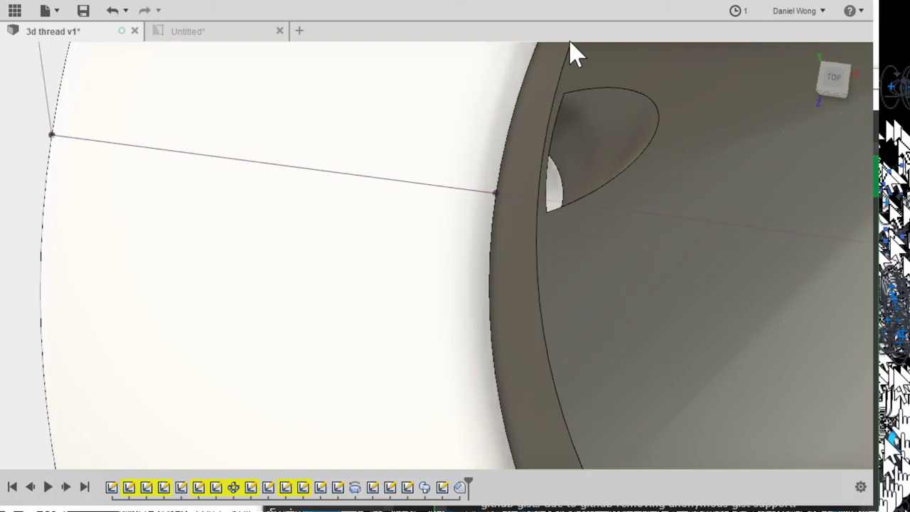
pyautogui.scroll(3, 822, 223)
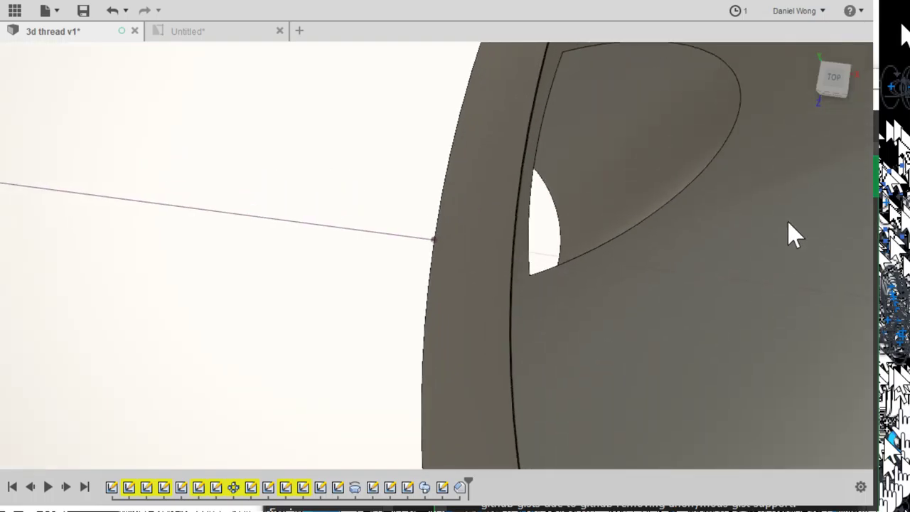
pyautogui.scroll(-4, 792, 234)
pyautogui.keyDown('shift'); pyautogui.moveTo(787, 203); pyautogui.dragTo(824, 235, button='middle'); pyautogui.keyUp('shift')
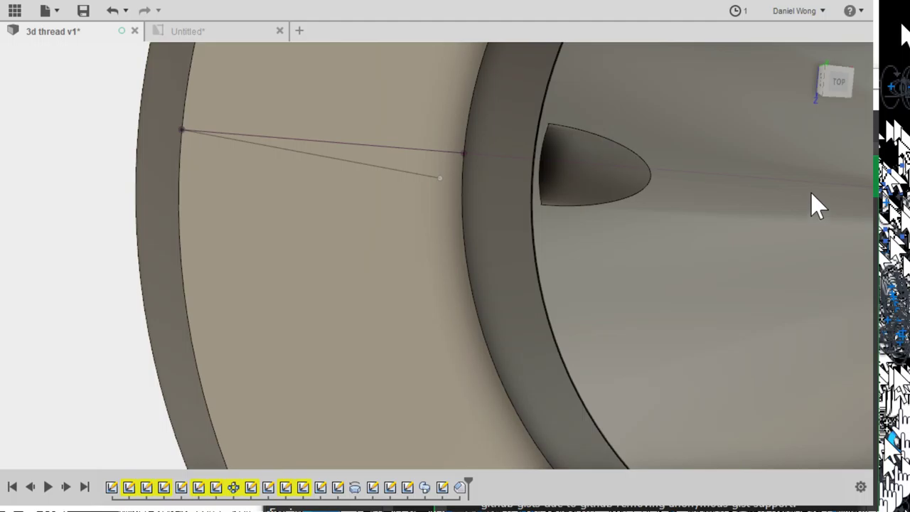
pyautogui.hotkey('ctrl', 'z')
# Start a new sketch on the vertical YZ origin plane, facing the flanged cone from its left side
pyautogui.scroll(3, 862, 304)
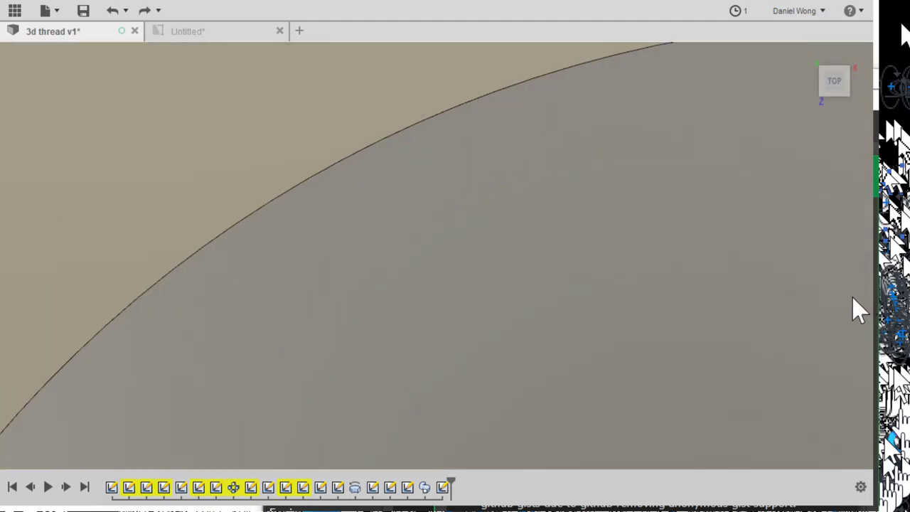
pyautogui.scroll(-6, 851, 305)
pyautogui.scroll(-3, 839, 292)
pyautogui.keyDown('shift'); pyautogui.moveTo(777, 339); pyautogui.dragTo(842, 415, button='middle'); pyautogui.keyUp('shift')
pyautogui.scroll(8, 874, 366)
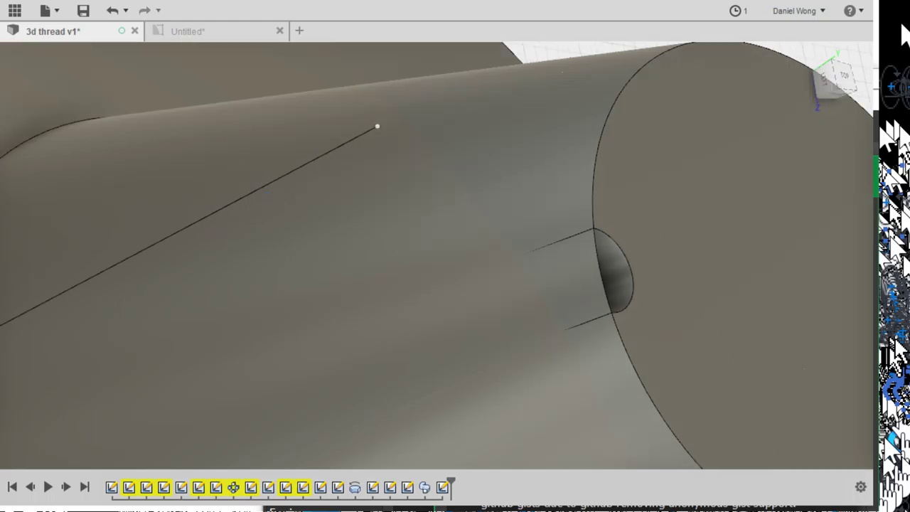
pyautogui.click(824, 80)
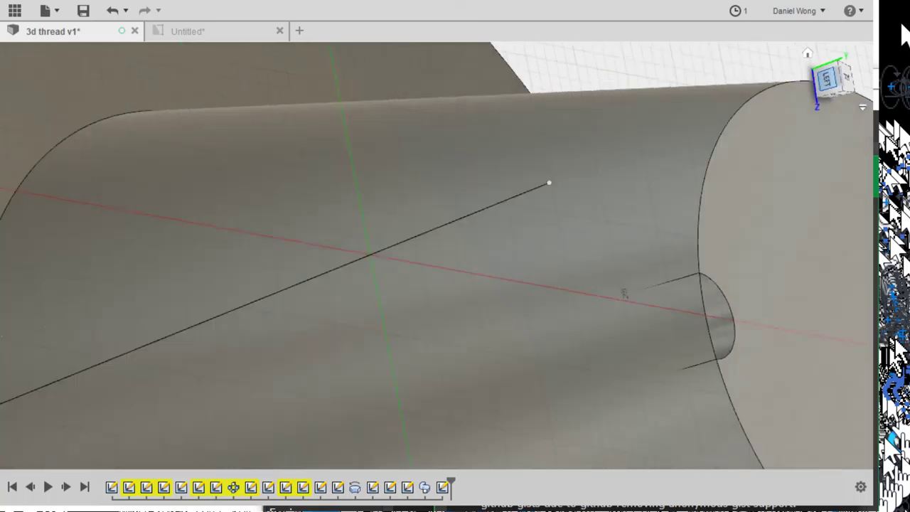
pyautogui.scroll(3, 645, 196)
pyautogui.scroll(-4, 646, 195)
pyautogui.scroll(-6, 676, 194)
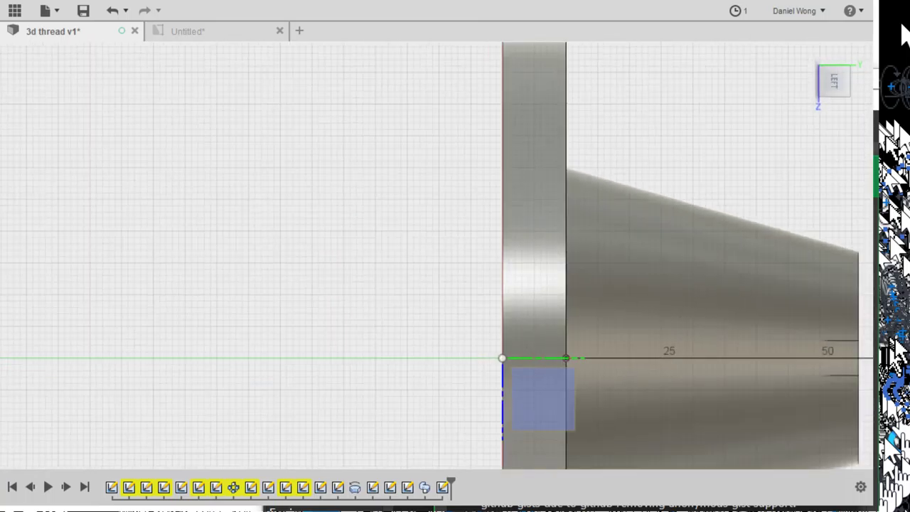
pyautogui.scroll(-1, 455, 249)
pyautogui.keyDown('shift'); pyautogui.moveTo(455, 249); pyautogui.dragTo(375, 251, button='middle'); pyautogui.keyUp('shift')
pyautogui.scroll(-2, 735, 298)
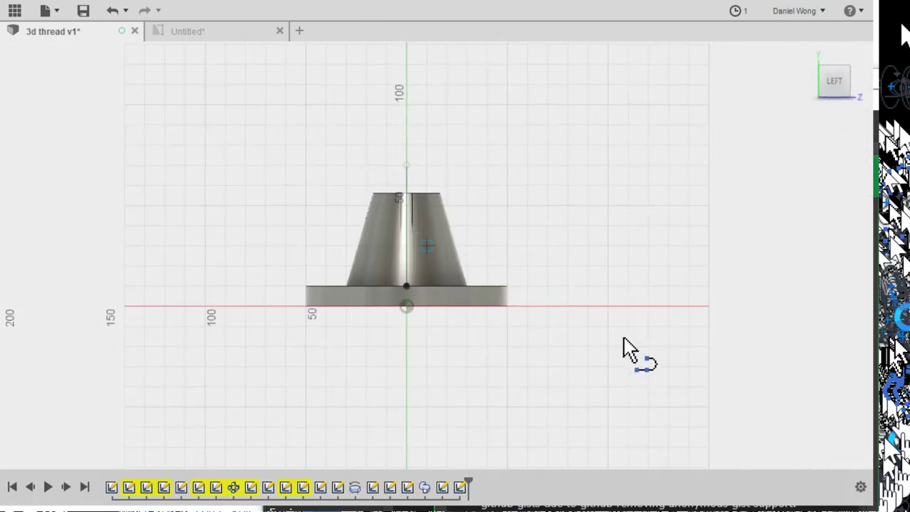
# Examine the sketch plane against the flange and cone from several angles, and leave the sketch empty
pyautogui.keyDown('shift'); pyautogui.moveTo(623, 416); pyautogui.dragTo(628, 486, button='middle'); pyautogui.keyUp('shift')
pyautogui.scroll(-5, 620, 480)
pyautogui.scroll(6, 619, 479)
pyautogui.scroll(7, 619, 478)
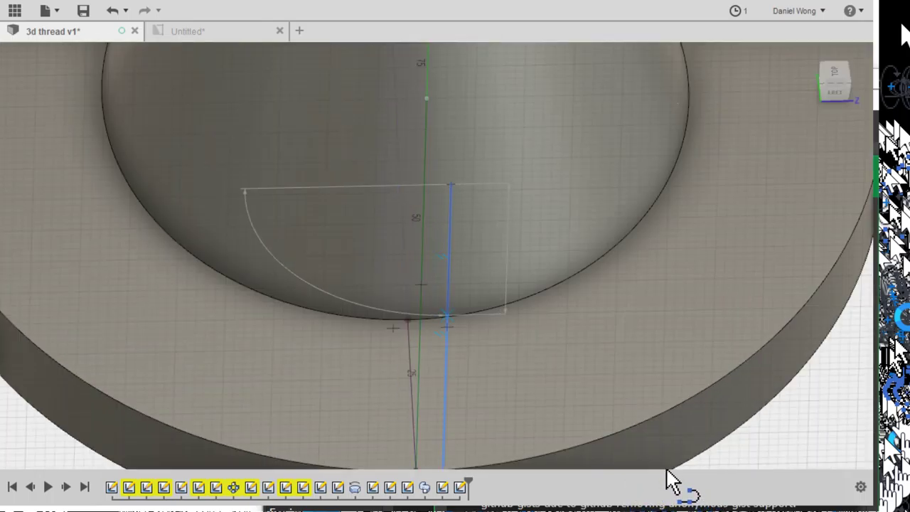
pyautogui.keyDown('shift'); pyautogui.moveTo(742, 455); pyautogui.dragTo(774, 464, button='middle'); pyautogui.keyUp('shift')
pyautogui.scroll(4, 765, 432)
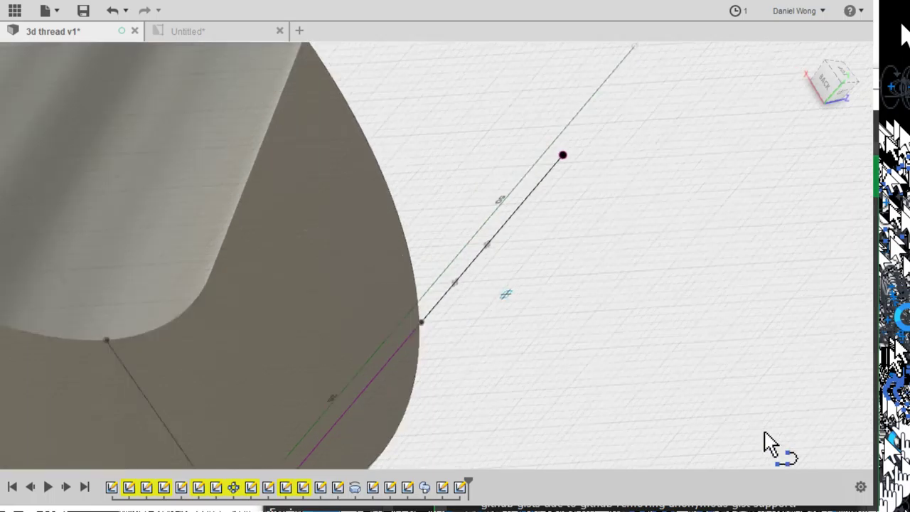
pyautogui.scroll(-4, 721, 416)
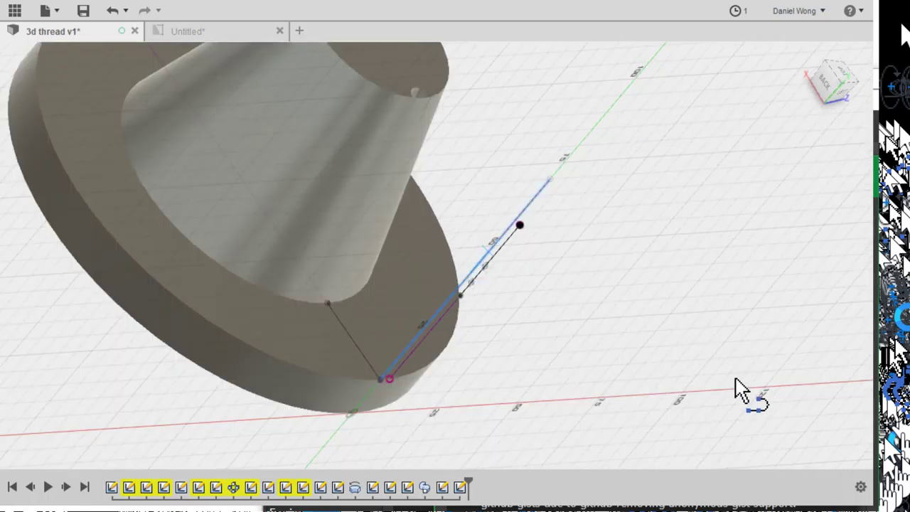
pyautogui.moveTo(737, 387); pyautogui.dragTo(612, 449)
pyautogui.keyDown('shift'); pyautogui.moveTo(612, 448); pyautogui.dragTo(763, 373, button='middle'); pyautogui.keyUp('shift')
pyautogui.scroll(-4, 764, 291)
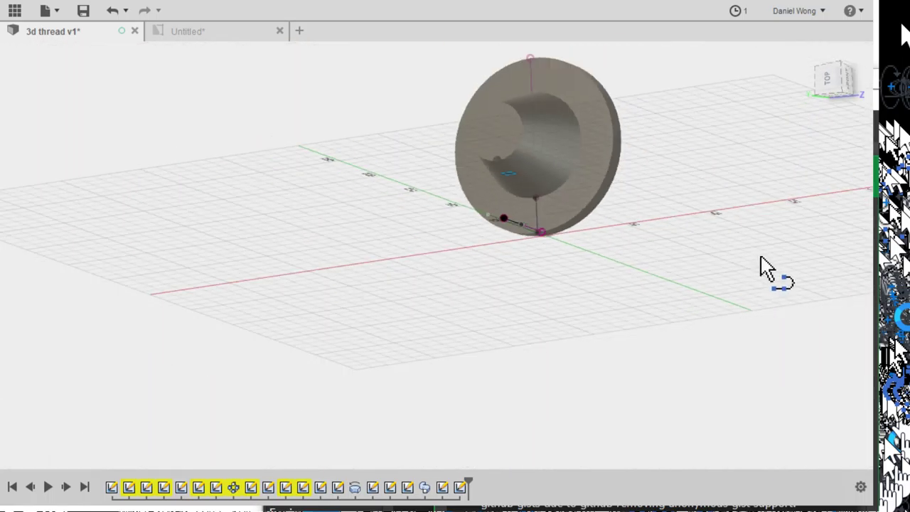
pyautogui.scroll(-2, 750, 257)
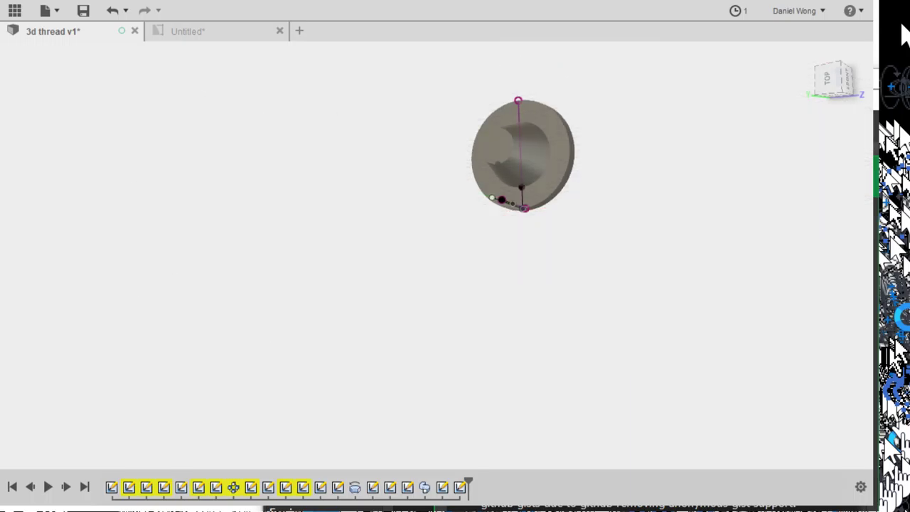
pyautogui.scroll(-4, 764, 274)
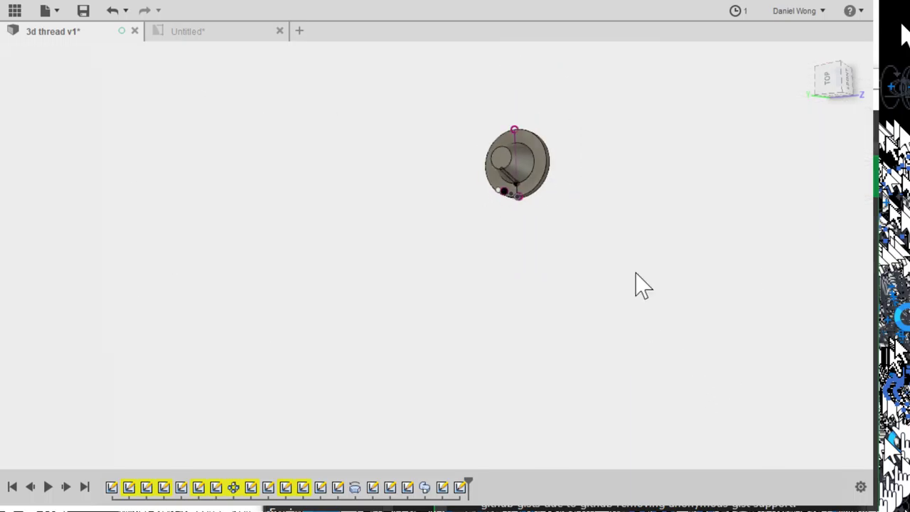
# Examine the swept half-round groove from the cone's top face down to the flange at close range and from several angles
pyautogui.scroll(3, 782, 267)
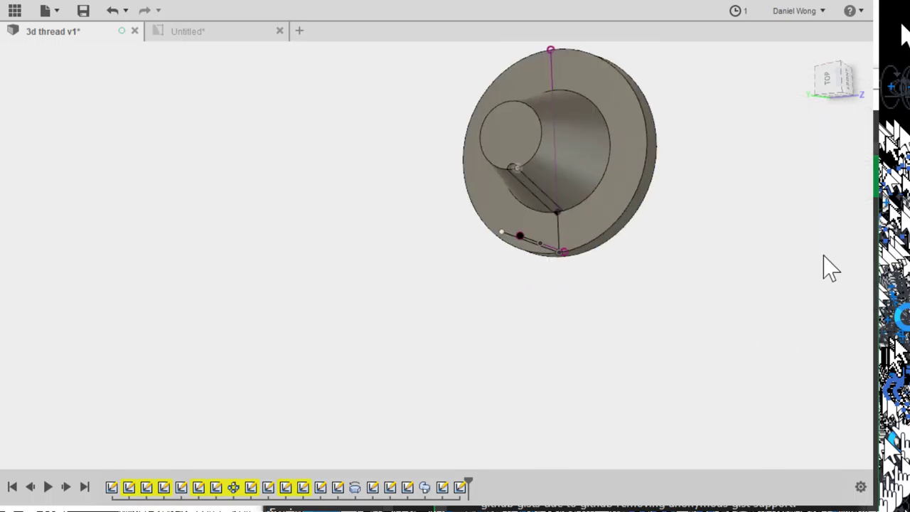
pyautogui.scroll(6, 824, 267)
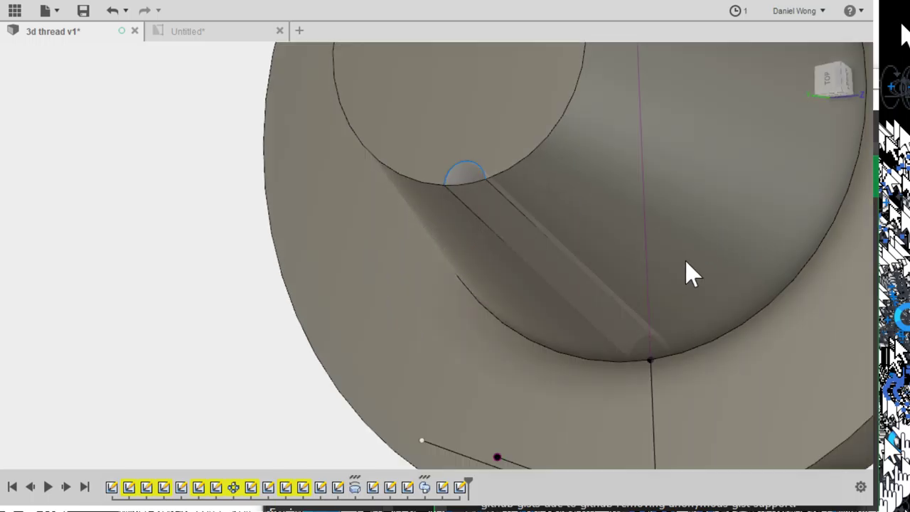
pyautogui.click(477, 186)
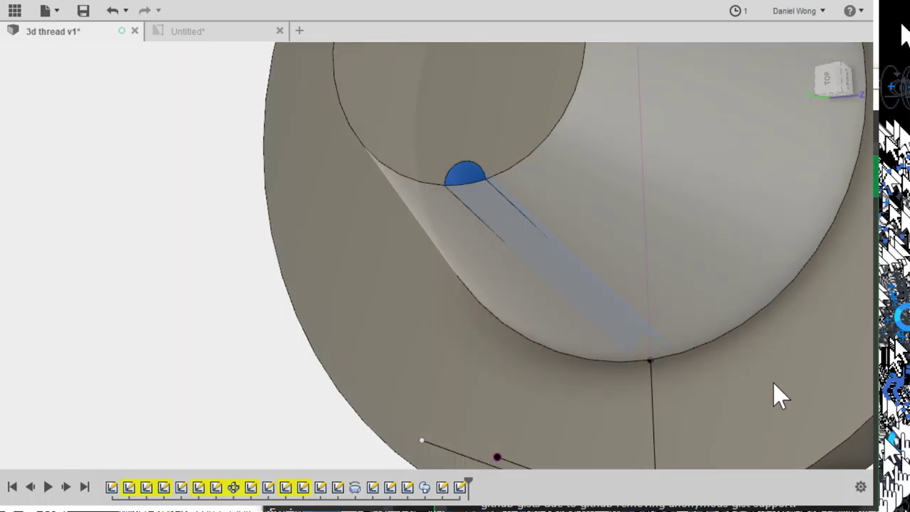
pyautogui.scroll(3, 569, 398)
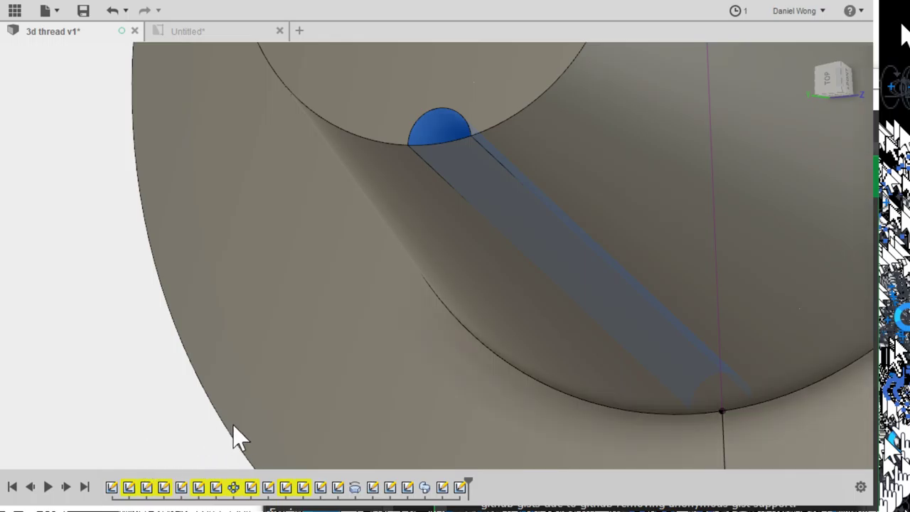
pyautogui.scroll(-10, 647, 330)
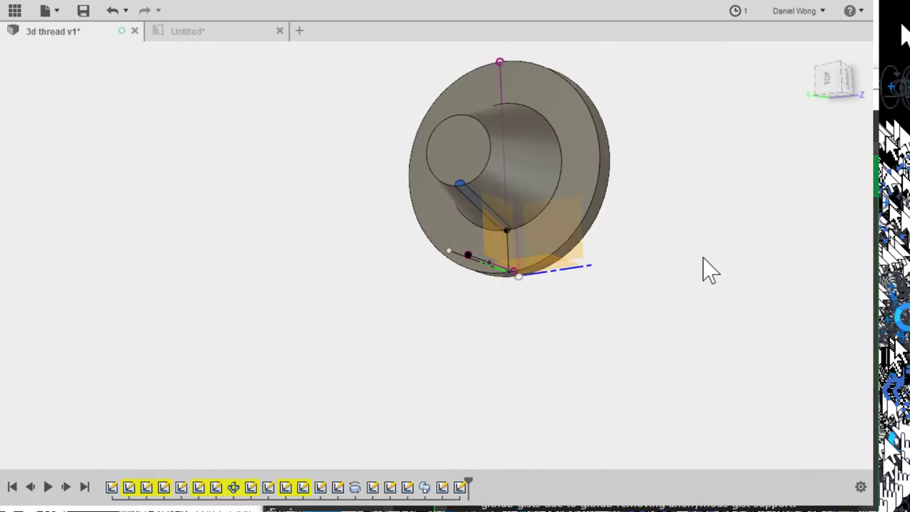
pyautogui.keyDown('shift'); pyautogui.moveTo(696, 240); pyautogui.dragTo(772, 239, button='middle'); pyautogui.keyUp('shift')
pyautogui.scroll(-2, 716, 240)
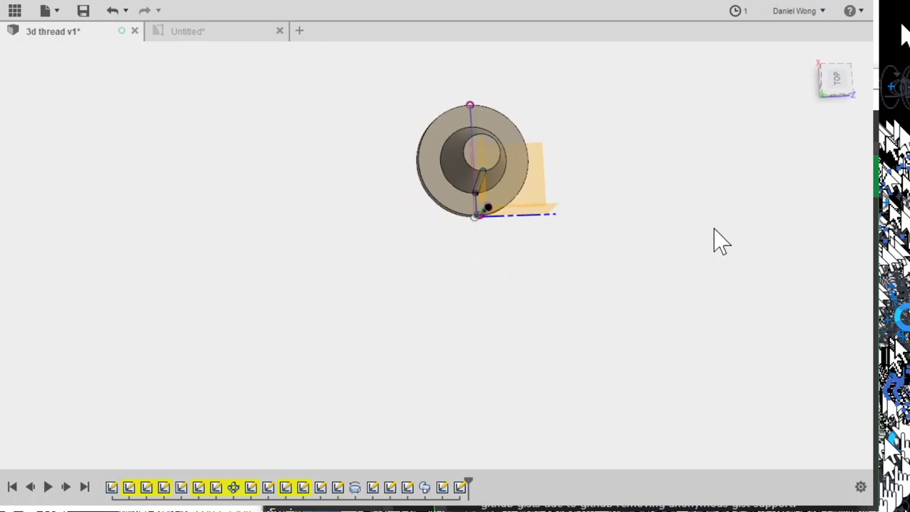
pyautogui.scroll(12, 717, 240)
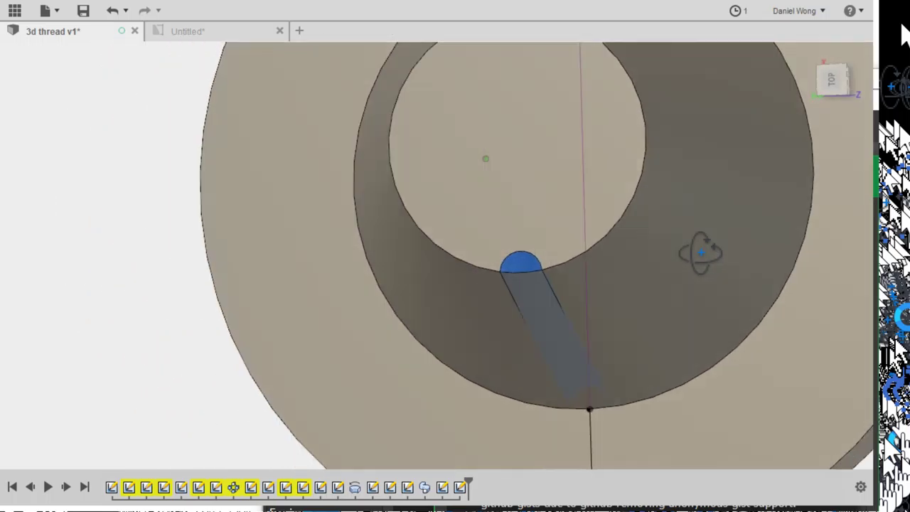
pyautogui.keyDown('shift'); pyautogui.moveTo(700, 252); pyautogui.dragTo(711, 248, button='middle'); pyautogui.keyUp('shift')
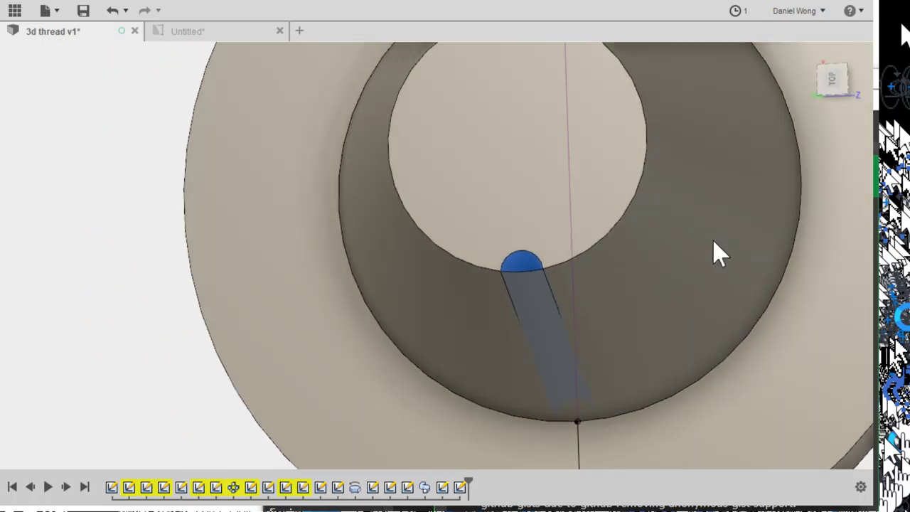
pyautogui.scroll(-5, 786, 358)
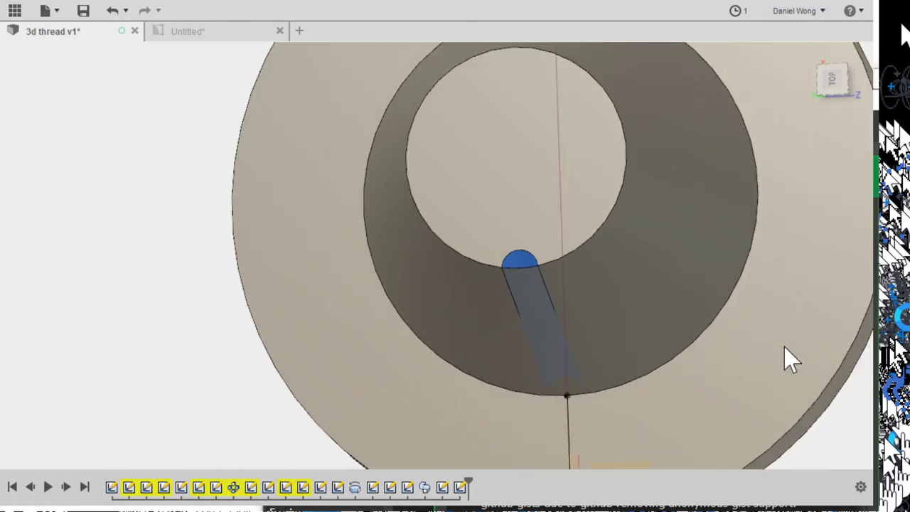
pyautogui.keyDown('shift'); pyautogui.moveTo(796, 332); pyautogui.dragTo(902, 274, button='middle'); pyautogui.keyUp('shift')
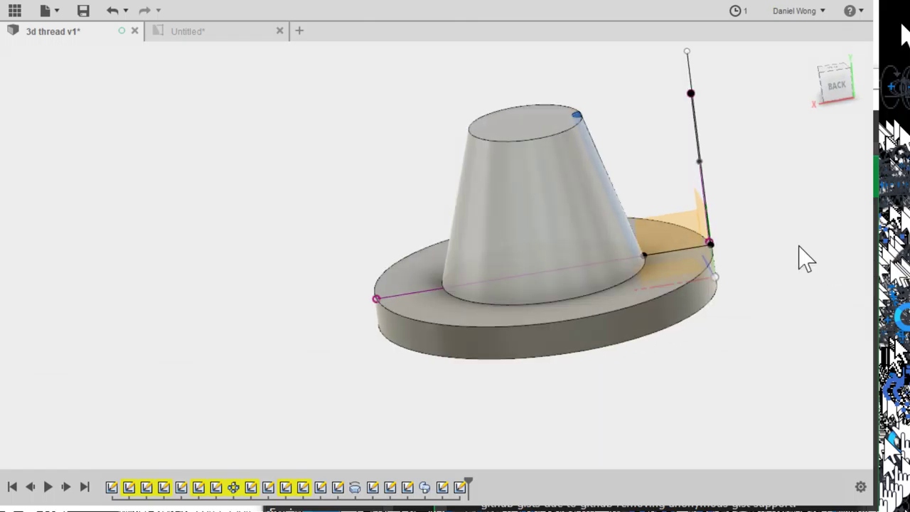
pyautogui.scroll(3, 817, 240)
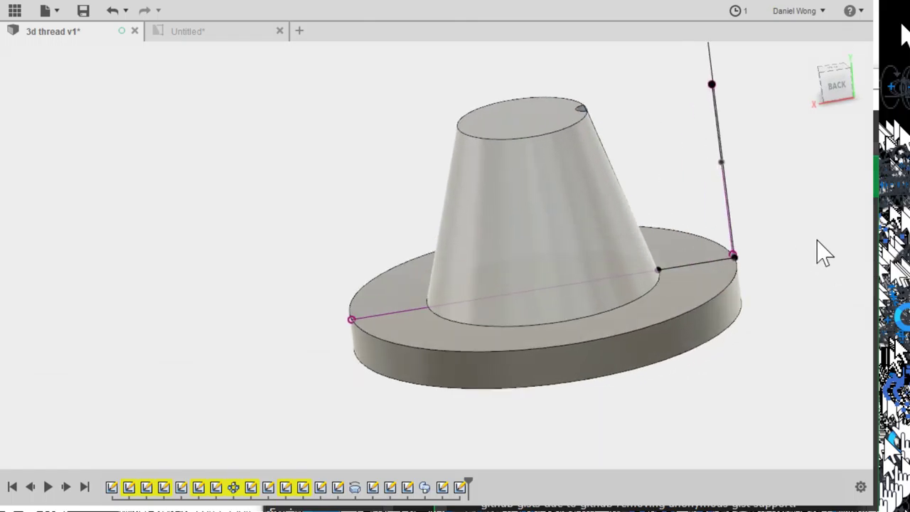
# Start a sketch on the cone's circular top face and draw a long straight line from its centre outward well beyond the flange
pyautogui.press('c')
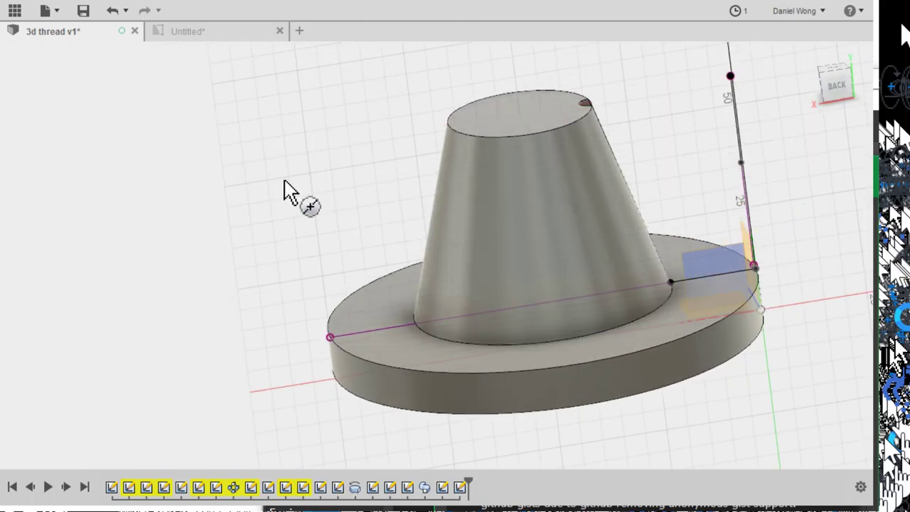
pyautogui.keyDown('shift'); pyautogui.moveTo(717, 292); pyautogui.dragTo(778, 184, button='middle'); pyautogui.keyUp('shift')
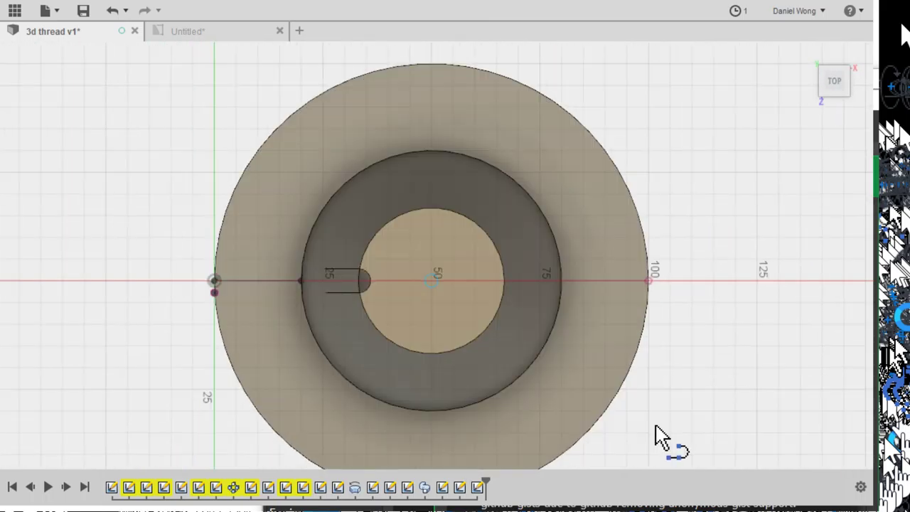
pyautogui.keyDown('shift'); pyautogui.moveTo(655, 432); pyautogui.dragTo(697, 398, button='middle'); pyautogui.keyUp('shift')
pyautogui.scroll(-5, 656, 480)
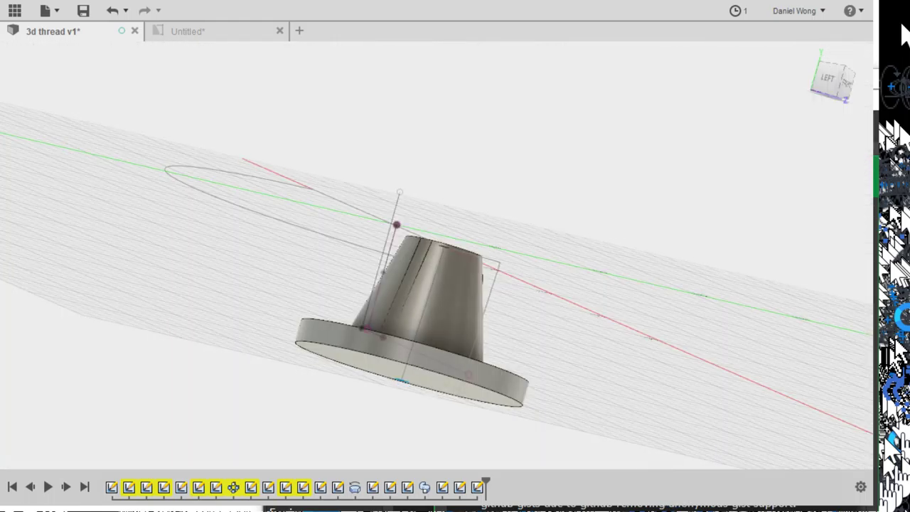
pyautogui.scroll(3, 416, 361)
pyautogui.scroll(5, 659, 455)
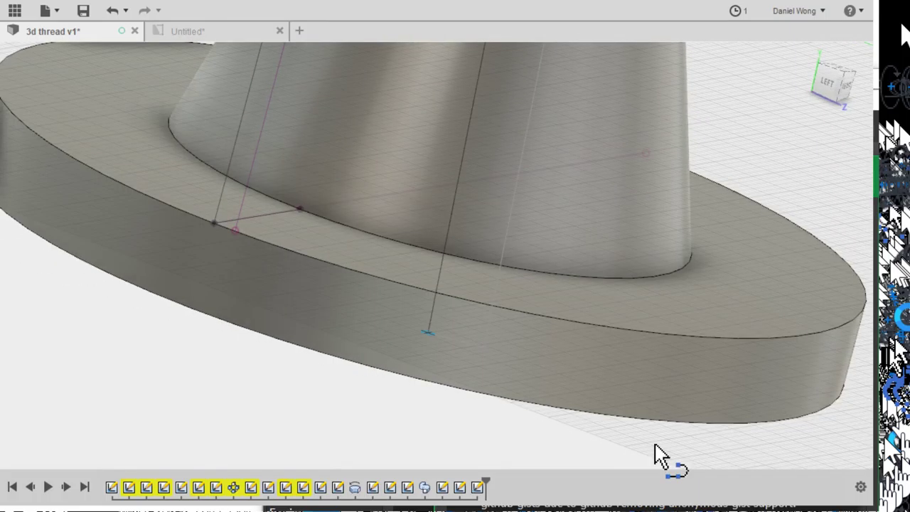
pyautogui.scroll(-6, 659, 455)
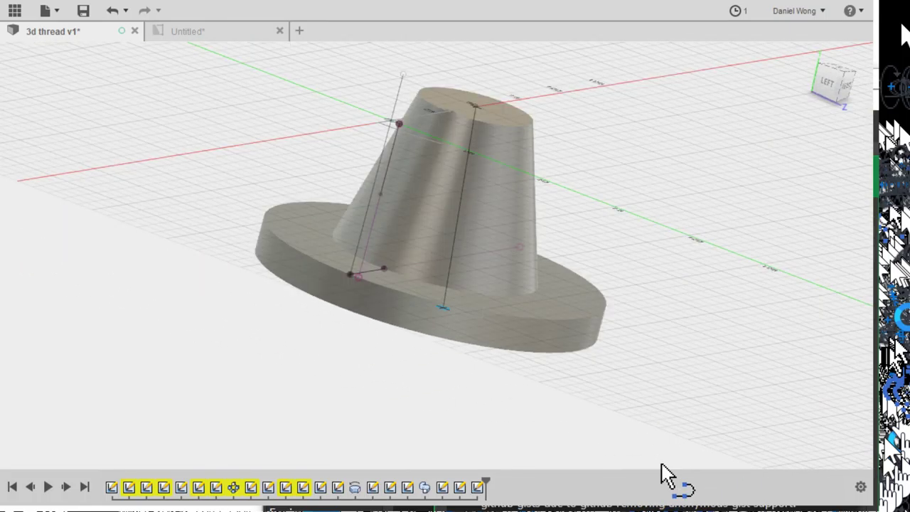
pyautogui.keyDown('shift'); pyautogui.moveTo(660, 474); pyautogui.dragTo(697, 292, button='middle'); pyautogui.keyUp('shift')
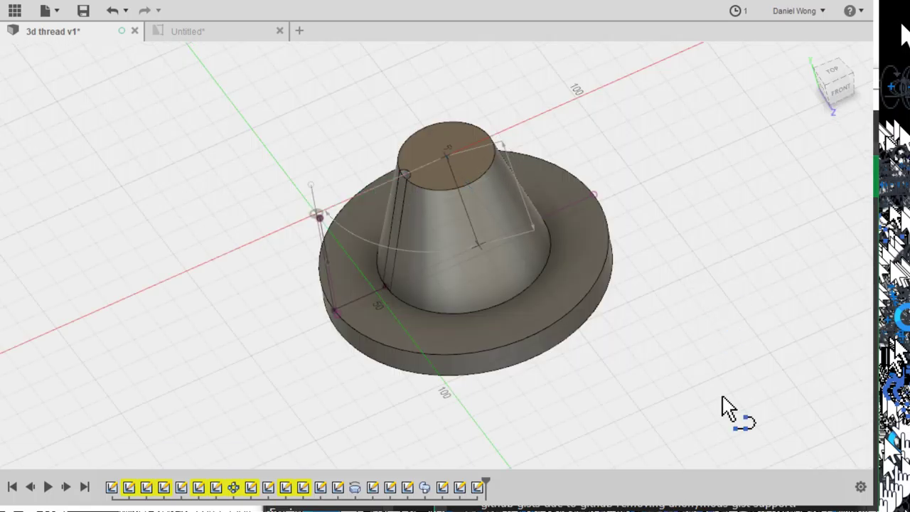
pyautogui.keyDown('shift'); pyautogui.moveTo(758, 468); pyautogui.dragTo(906, 416, button='middle'); pyautogui.keyUp('shift')
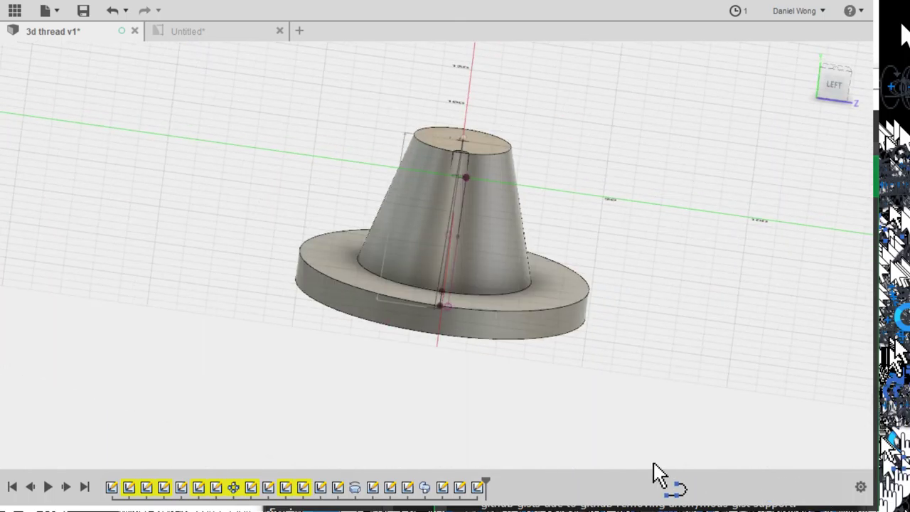
pyautogui.moveTo(655, 475)
pyautogui.keyDown('shift'); pyautogui.mouseDown(button='middle')
pyautogui.moveTo(694, 436)
pyautogui.moveTo(676, 426)
pyautogui.mouseUp(button='middle'); pyautogui.keyUp('shift')
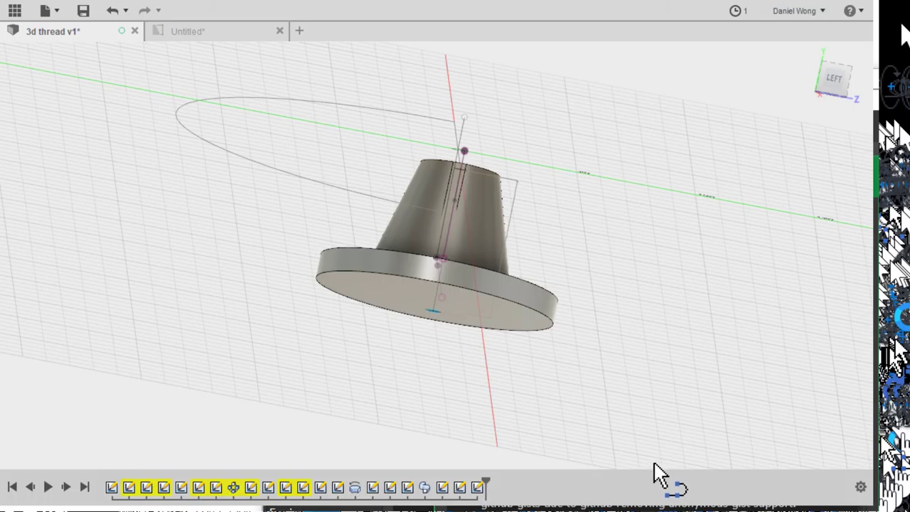
pyautogui.keyDown('shift'); pyautogui.moveTo(660, 469); pyautogui.dragTo(744, 487, button='middle'); pyautogui.keyUp('shift')
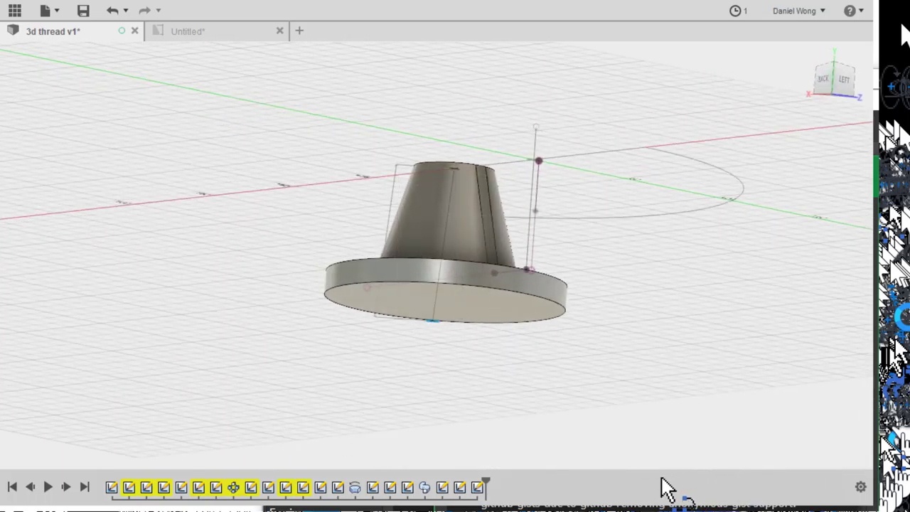
pyautogui.keyDown('shift'); pyautogui.moveTo(676, 482); pyautogui.dragTo(552, 480, button='middle'); pyautogui.keyUp('shift')
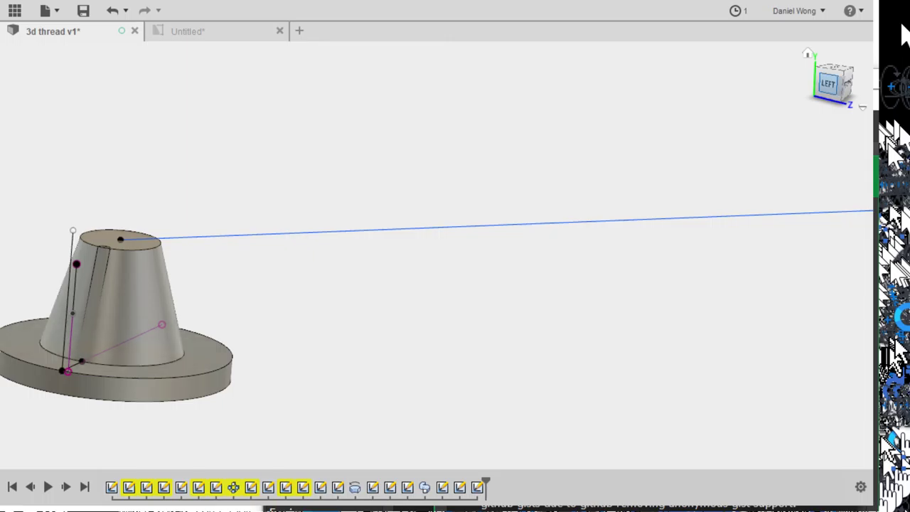
# Check the long line against the cone from the left side, and start a new line sketch on the vertical YZ origin plane
pyautogui.click(827, 84)
pyautogui.scroll(-3, 437, 490)
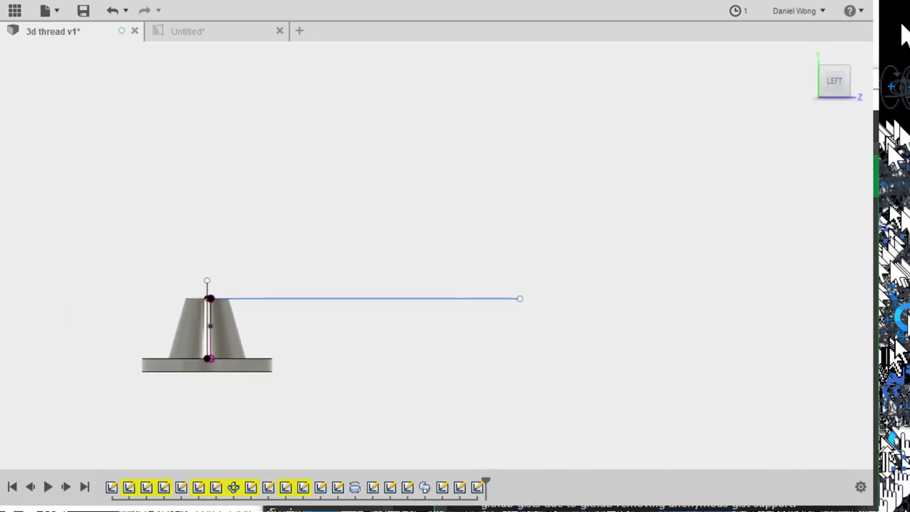
pyautogui.keyDown('shift'); pyautogui.moveTo(455, 483); pyautogui.dragTo(824, 458, button='middle'); pyautogui.keyUp('shift')
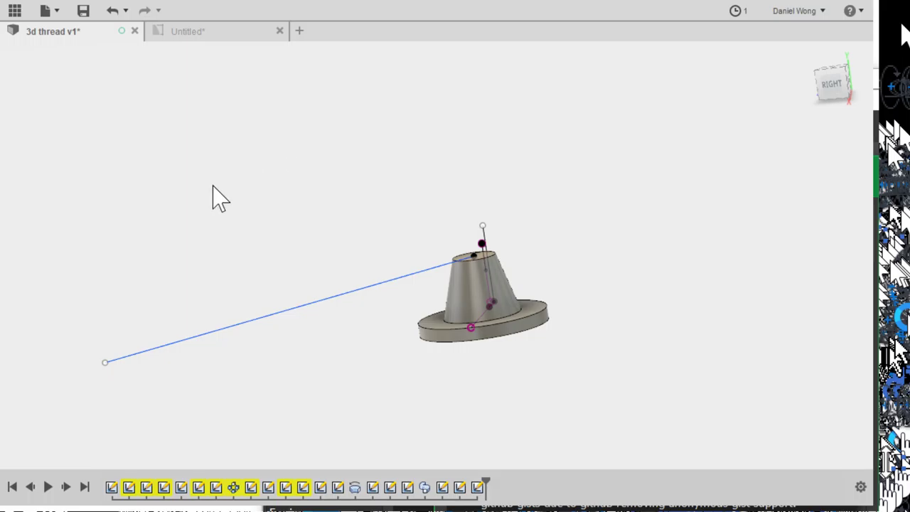
pyautogui.press('l')
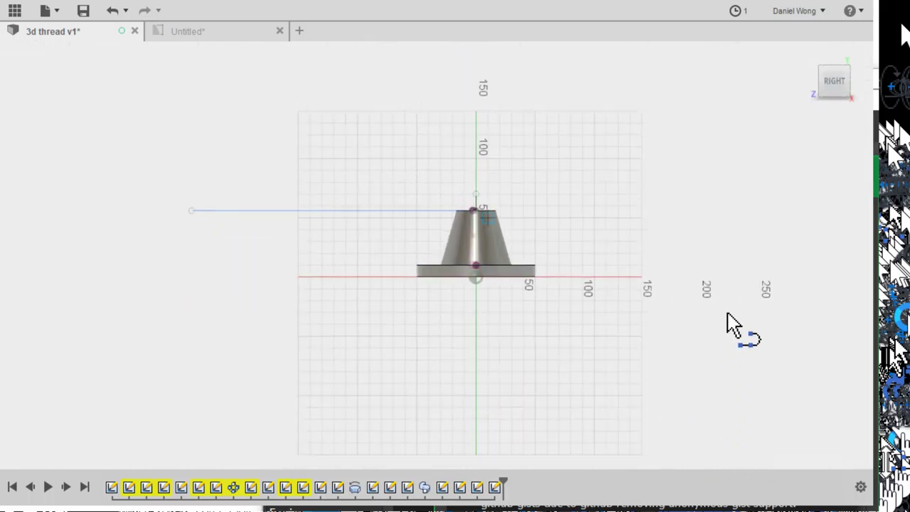
# Examine the YZ sketch plane against the cone and the long line from several angles, and leave the sketch without drawing a line
pyautogui.moveTo(746, 270)
pyautogui.keyDown('shift'); pyautogui.mouseDown(button='middle')
pyautogui.moveTo(755, 329)
pyautogui.moveTo(741, 270)
pyautogui.mouseUp(button='middle'); pyautogui.keyUp('shift')
pyautogui.scroll(5, 727, 260)
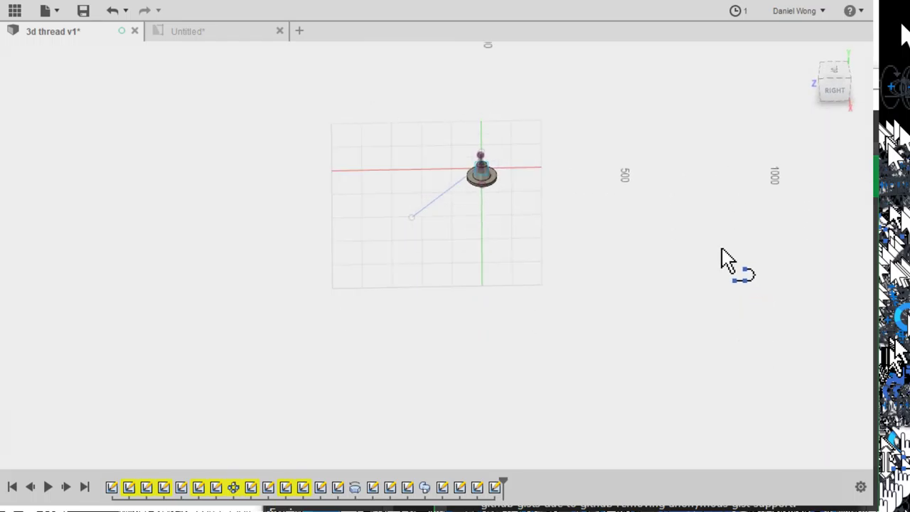
pyautogui.scroll(5, 726, 260)
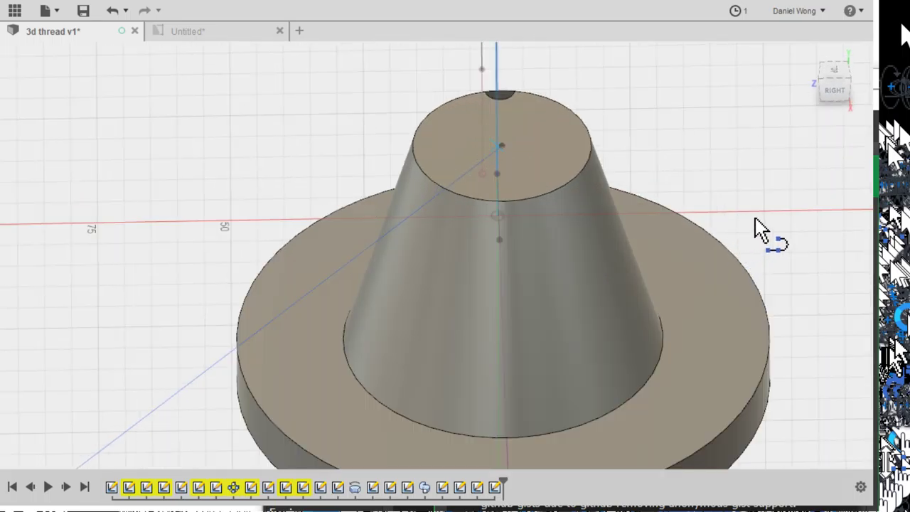
pyautogui.moveTo(759, 227)
pyautogui.keyDown('shift'); pyautogui.mouseDown(button='middle')
pyautogui.moveTo(766, 252)
pyautogui.moveTo(767, 241)
pyautogui.mouseUp(button='middle'); pyautogui.keyUp('shift')
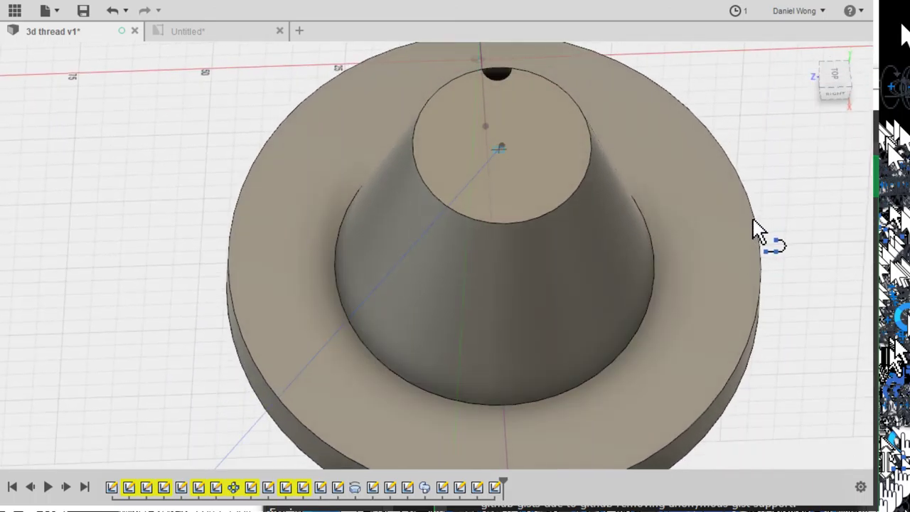
pyautogui.keyDown('shift'); pyautogui.moveTo(750, 231); pyautogui.dragTo(735, 318, button='middle'); pyautogui.keyUp('shift')
pyautogui.scroll(3, 734, 327)
pyautogui.scroll(-8, 735, 355)
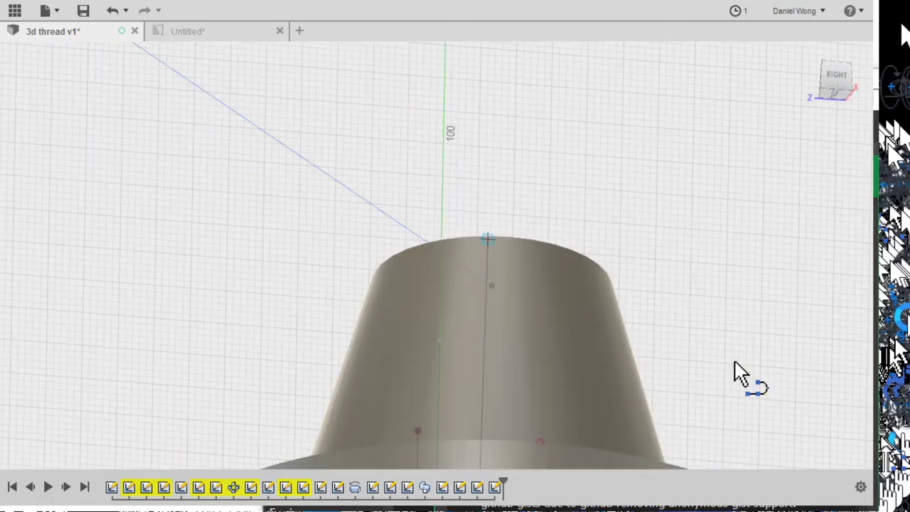
pyautogui.scroll(-2, 753, 331)
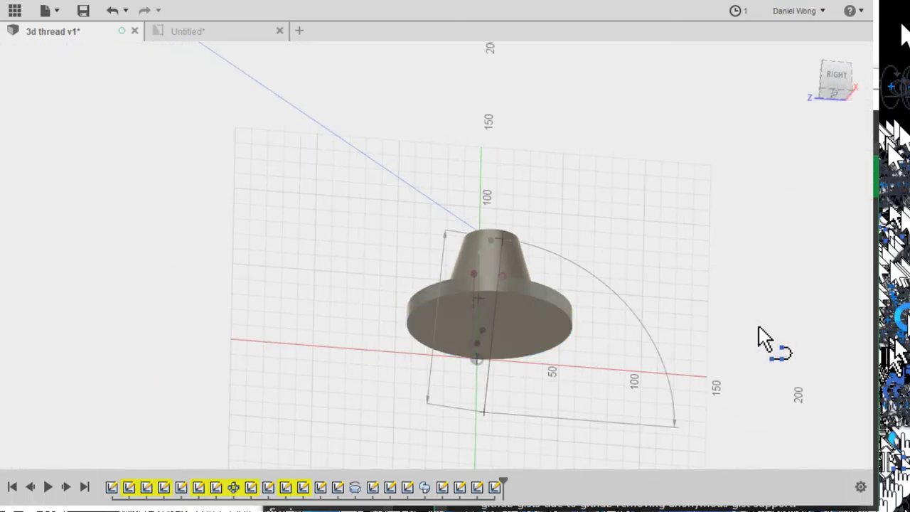
pyautogui.keyDown('shift'); pyautogui.moveTo(758, 334); pyautogui.dragTo(563, 327, button='middle'); pyautogui.keyUp('shift')
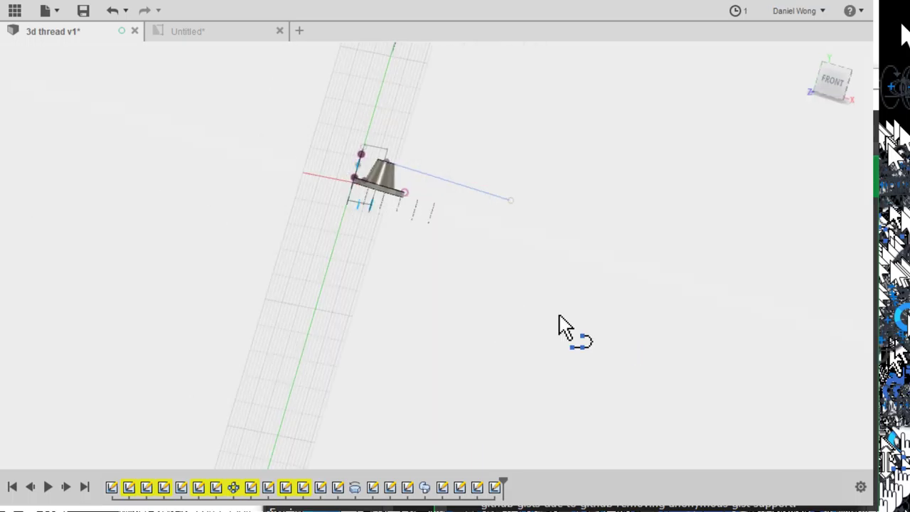
pyautogui.scroll(6, 557, 307)
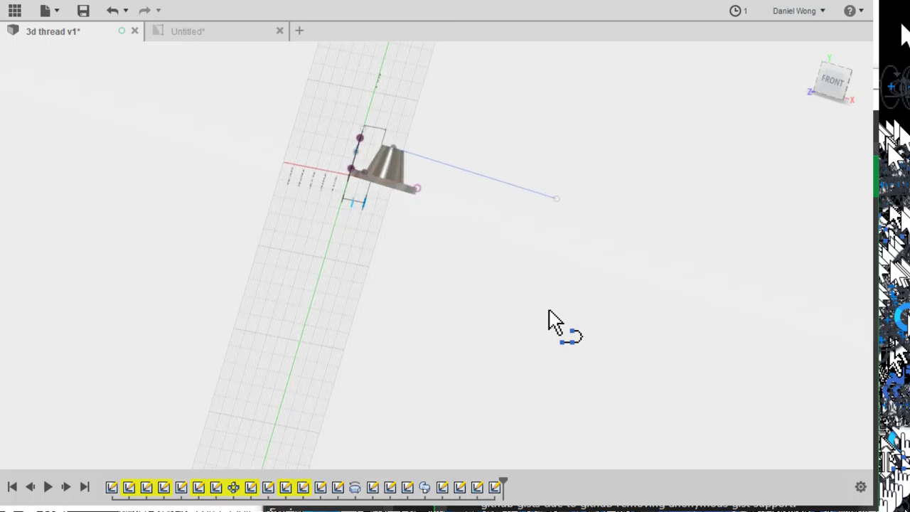
pyautogui.keyDown('shift'); pyautogui.moveTo(579, 318); pyautogui.dragTo(459, 274, button='middle'); pyautogui.keyUp('shift')
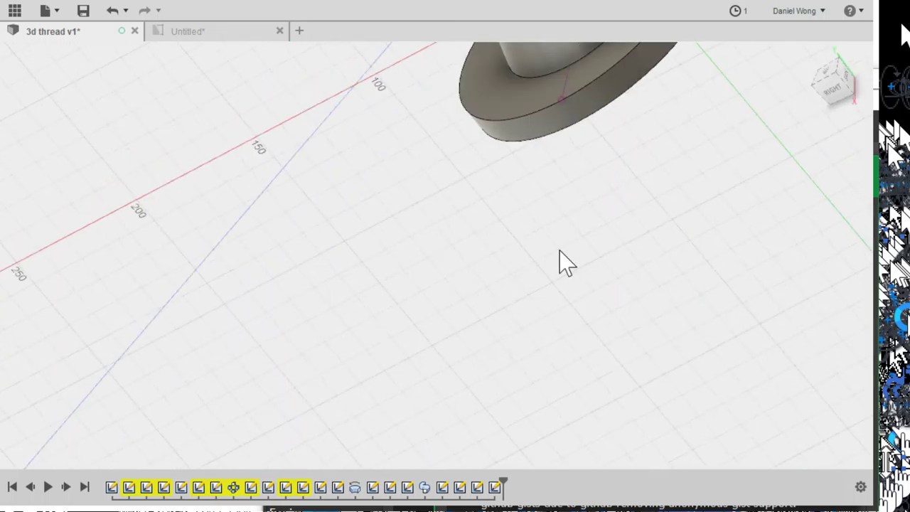
pyautogui.scroll(2, 560, 251)
pyautogui.scroll(-3, 567, 254)
pyautogui.scroll(-5, 620, 238)
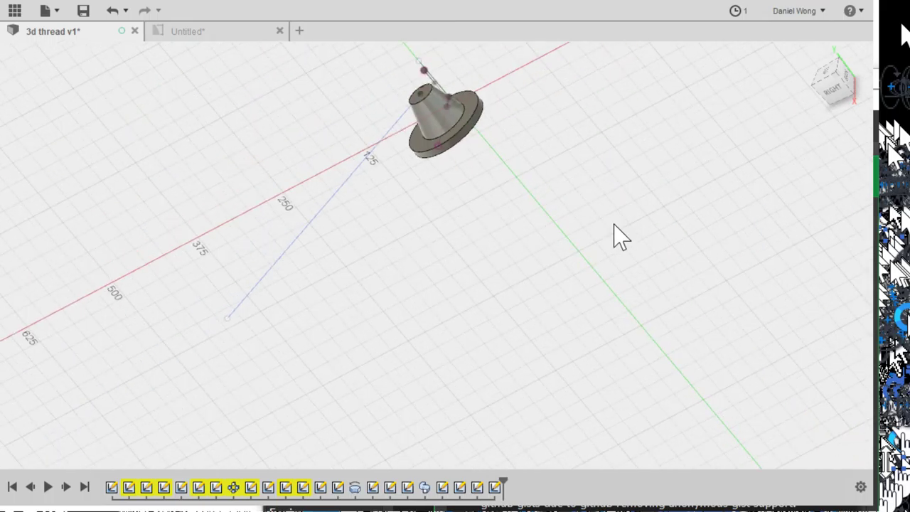
pyautogui.keyDown('shift'); pyautogui.moveTo(620, 238); pyautogui.dragTo(622, 262, button='middle'); pyautogui.keyUp('shift')
pyautogui.moveTo(644, 226); pyautogui.dragTo(725, 379, button='middle')
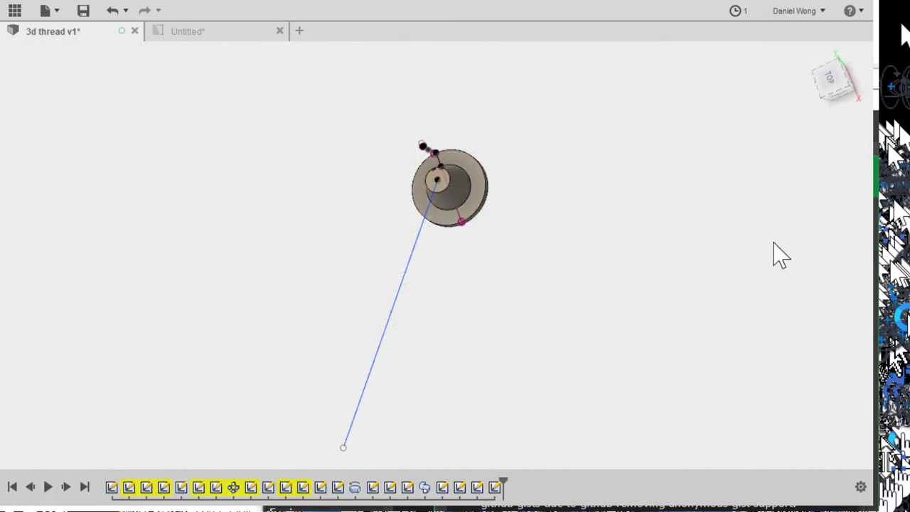
pyautogui.scroll(-3, 674, 248)
pyautogui.scroll(6, 642, 278)
pyautogui.scroll(4, 719, 239)
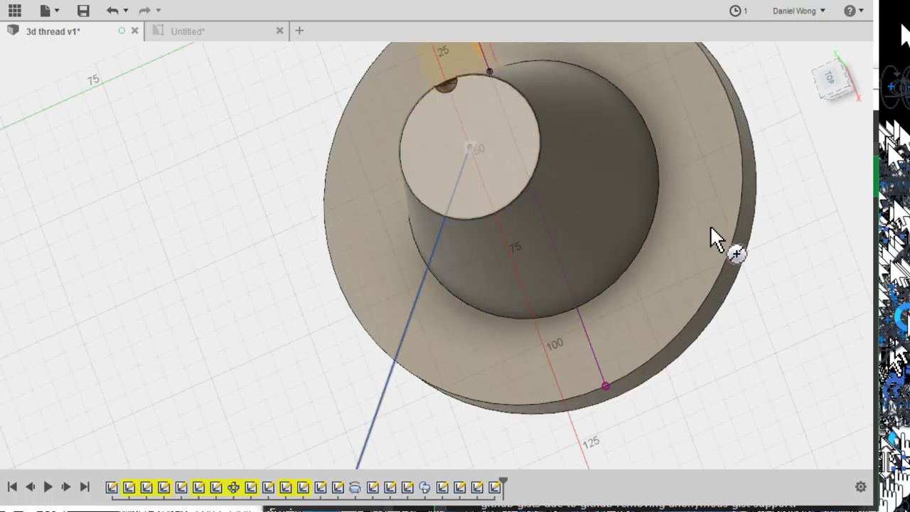
pyautogui.press('Escape')
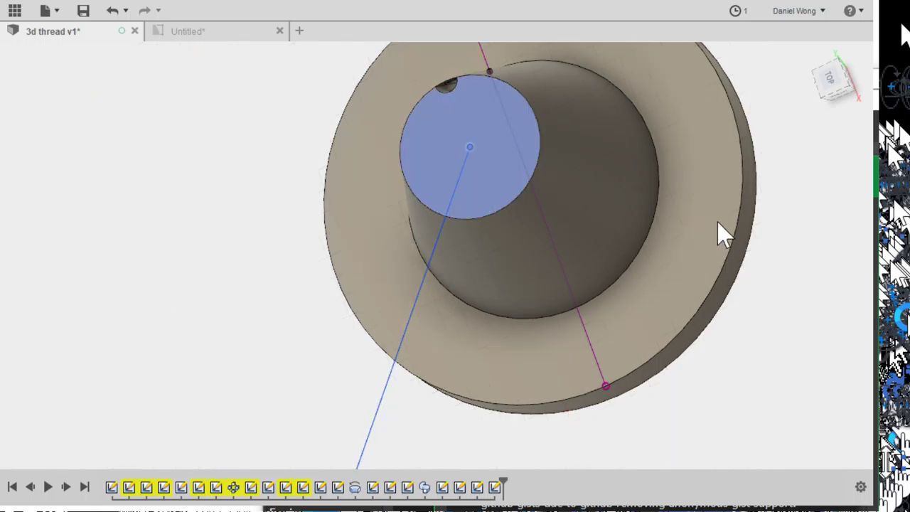
pyautogui.press('l')
pyautogui.click(702, 223)
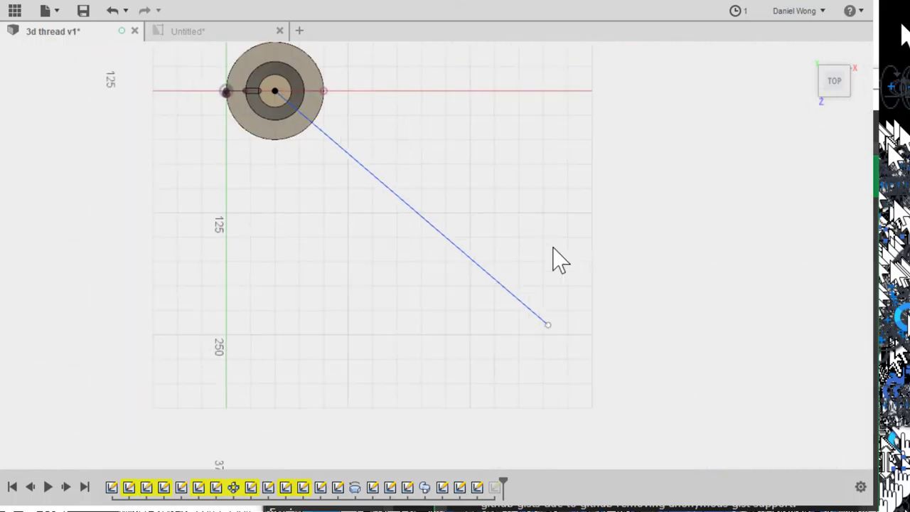
pyautogui.keyDown('shift'); pyautogui.moveTo(554, 260); pyautogui.dragTo(516, 258, button='middle'); pyautogui.keyUp('shift')
pyautogui.keyDown('shift'); pyautogui.moveTo(467, 239); pyautogui.dragTo(469, 201, button='middle'); pyautogui.keyUp('shift')
pyautogui.click(682, 64)
pyautogui.scroll(-2, 498, 175)
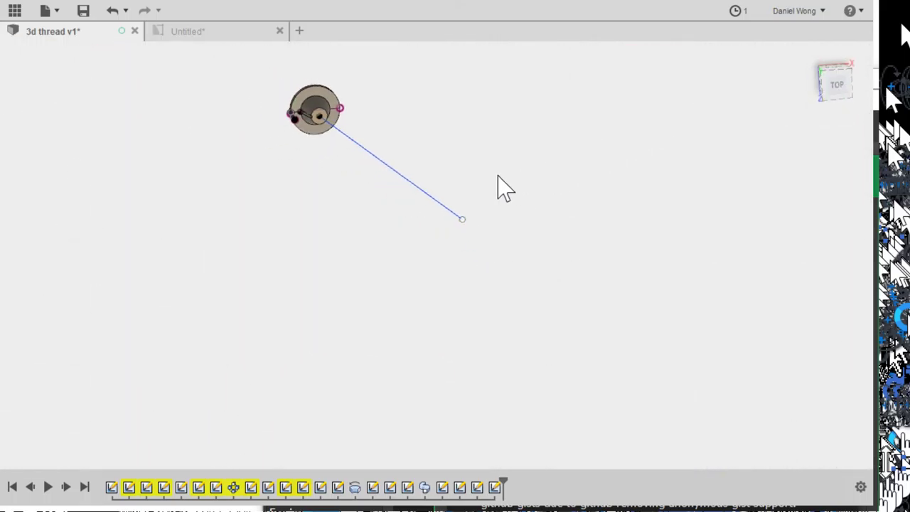
# Create a circular pattern of the swept half-round groove feature on the cone's tapered side
pyautogui.scroll(6, 459, 168)
pyautogui.scroll(3, 472, 193)
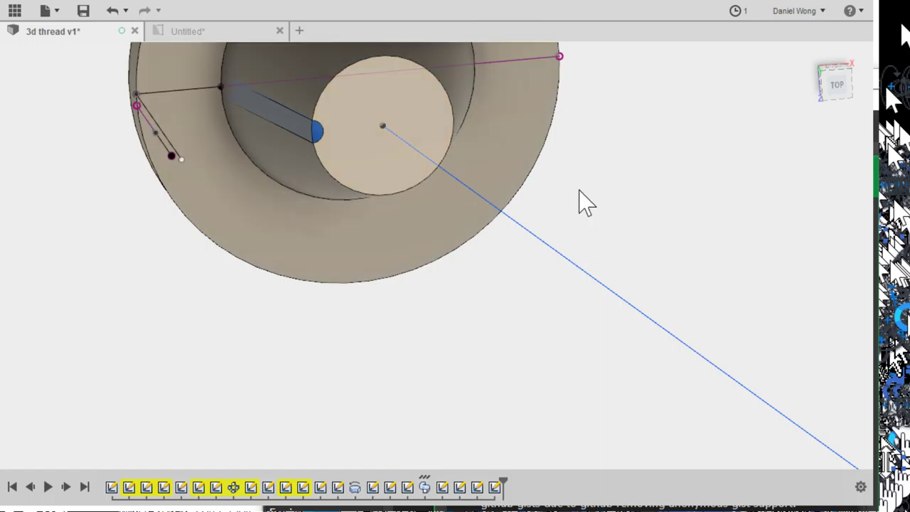
pyautogui.click(198, 437)
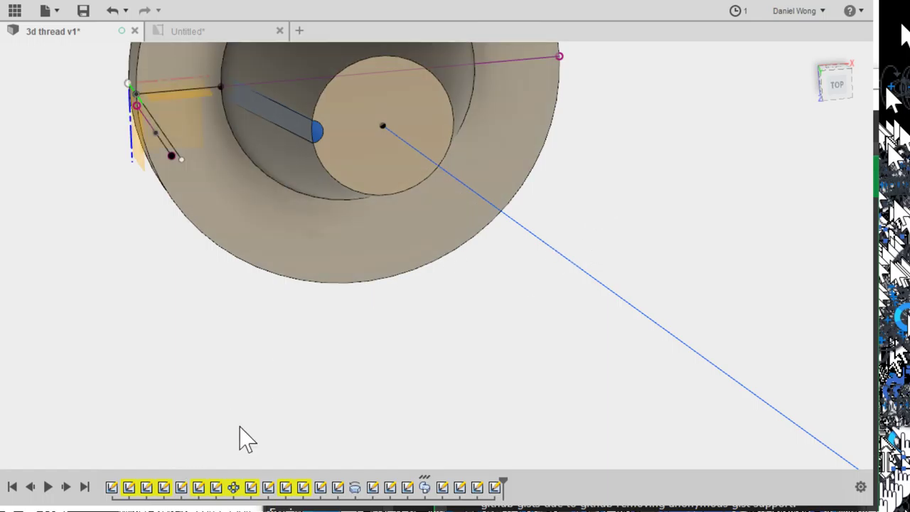
pyautogui.click(574, 189)
# Examine the patterned grooves on the cone's tapered side and top edge from the front, left and top
pyautogui.keyDown('shift'); pyautogui.moveTo(632, 333); pyautogui.dragTo(581, 241, button='middle'); pyautogui.keyUp('shift')
pyautogui.scroll(2, 580, 239)
pyautogui.scroll(-4, 602, 246)
pyautogui.scroll(-3, 611, 254)
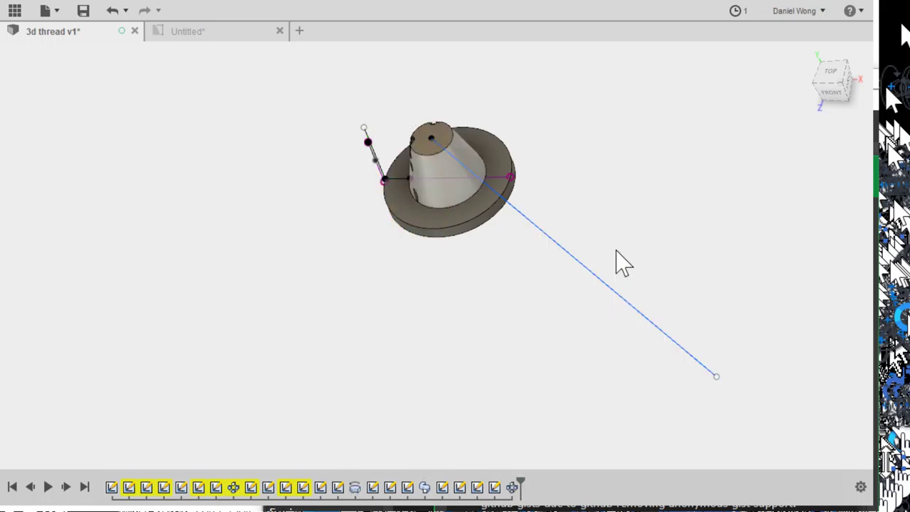
pyautogui.keyDown('shift'); pyautogui.moveTo(662, 258); pyautogui.dragTo(684, 277, button='middle'); pyautogui.keyUp('shift')
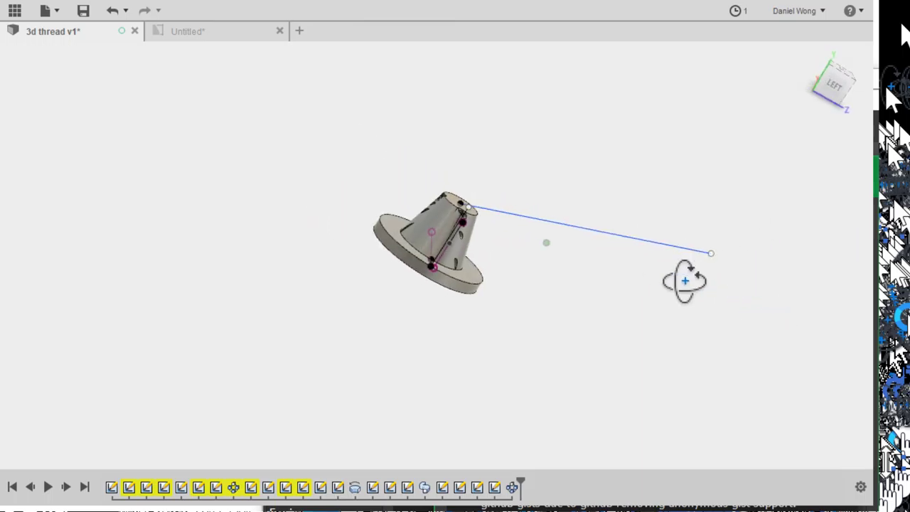
pyautogui.scroll(-3, 710, 369)
pyautogui.scroll(6, 656, 361)
pyautogui.keyDown('shift'); pyautogui.moveTo(561, 321); pyautogui.dragTo(476, 361, button='middle'); pyautogui.keyUp('shift')
pyautogui.scroll(-4, 640, 359)
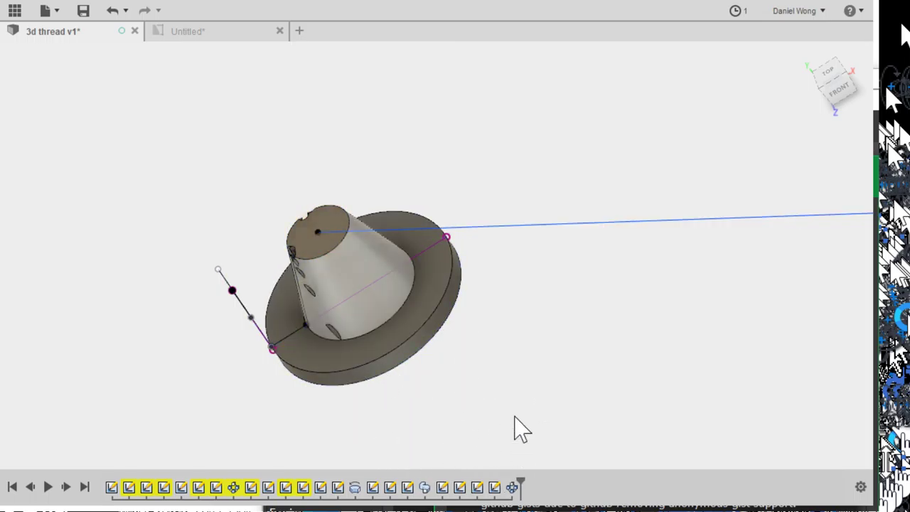
pyautogui.keyDown('shift'); pyautogui.moveTo(477, 386); pyautogui.dragTo(610, 495, button='middle'); pyautogui.keyUp('shift')
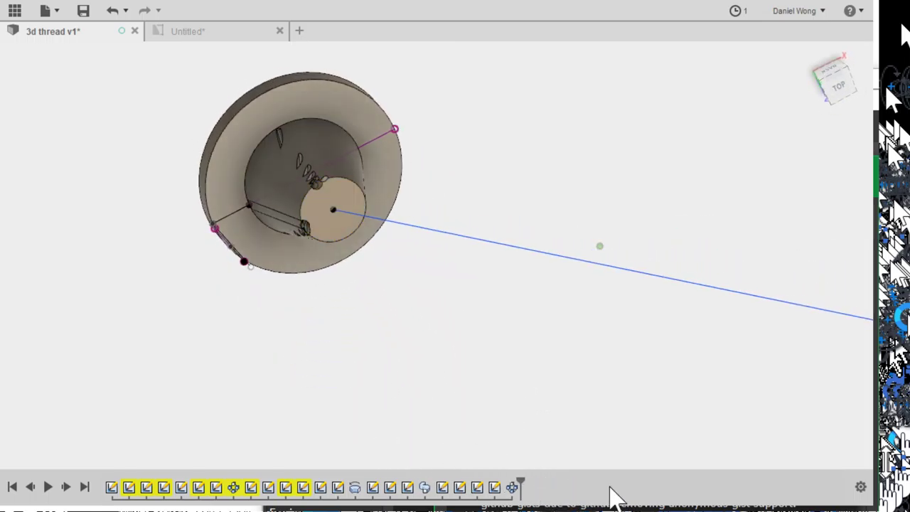